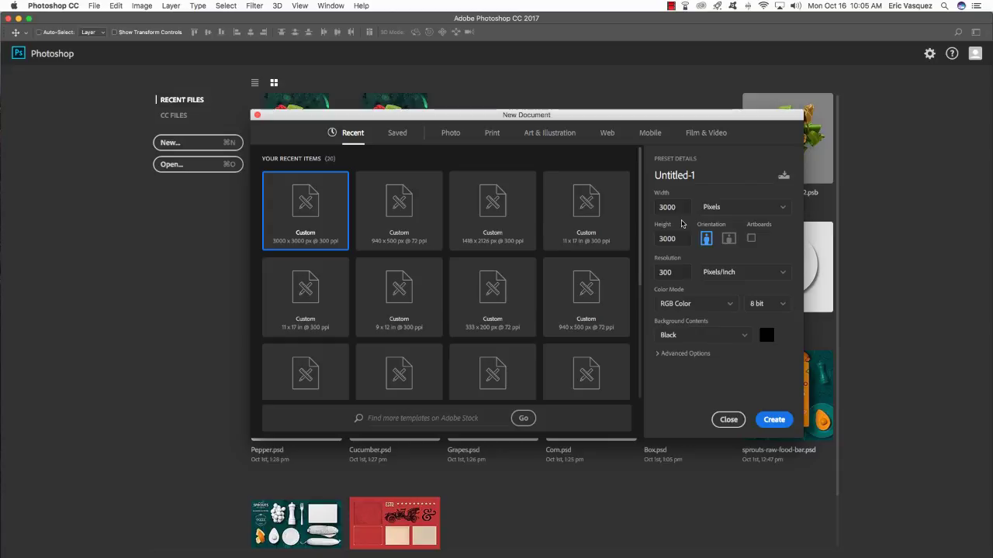
Step: Set the new document's units to inches and its size to 5 wide by 7 high
{"action": "left_click_drag", "start_coordinate": [539, 115], "coordinate": [508, 120]}
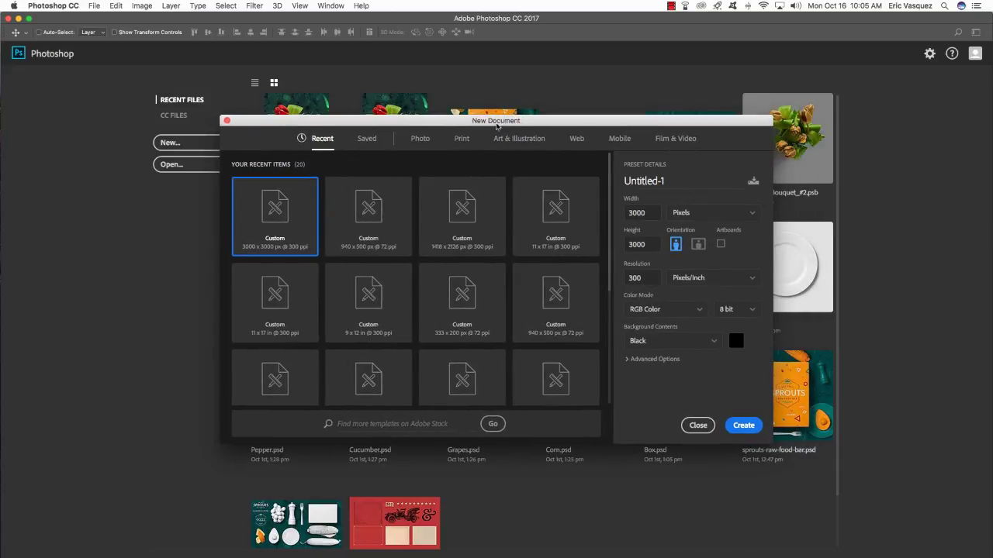
{"action": "left_click", "coordinate": [700, 215]}
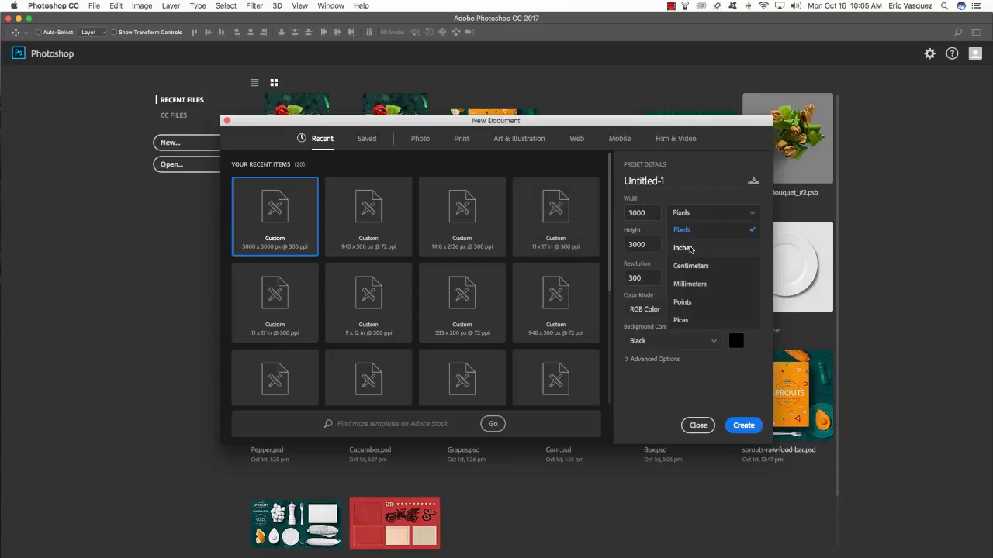
{"action": "left_click", "coordinate": [691, 247]}
{"action": "left_click", "coordinate": [652, 214]}
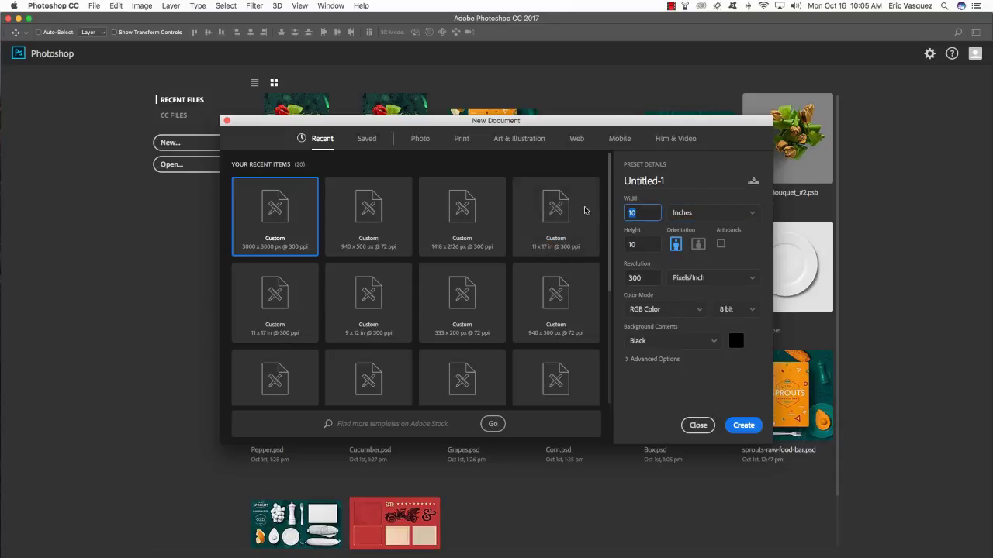
{"action": "type", "text": "5"}
{"action": "key", "text": "Tab"}
{"action": "type", "text": "7"}
{"action": "left_click", "coordinate": [655, 281]}
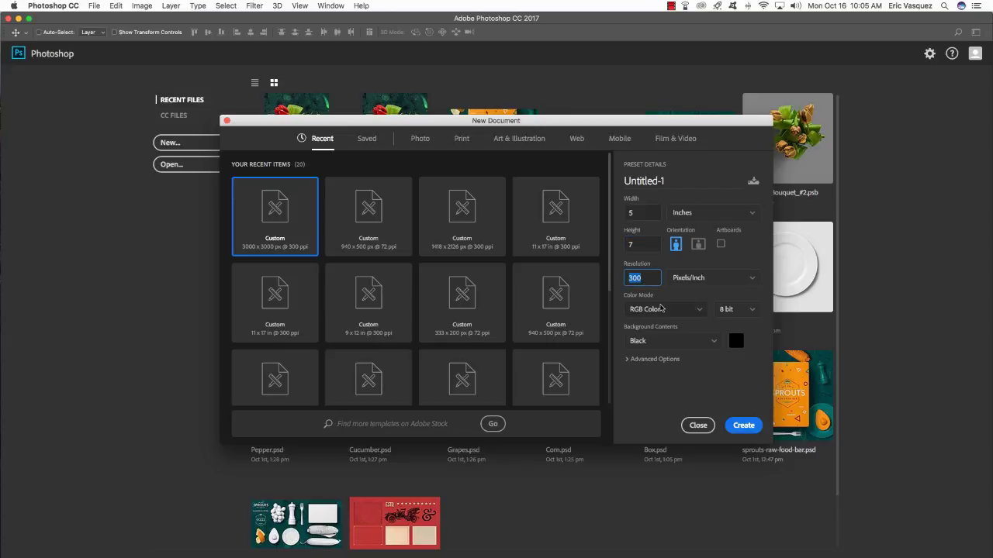
Step: Create the document with white background contents and the name petal-pushers-flower-shop
{"action": "left_click", "coordinate": [669, 343]}
{"action": "left_click", "coordinate": [663, 359]}
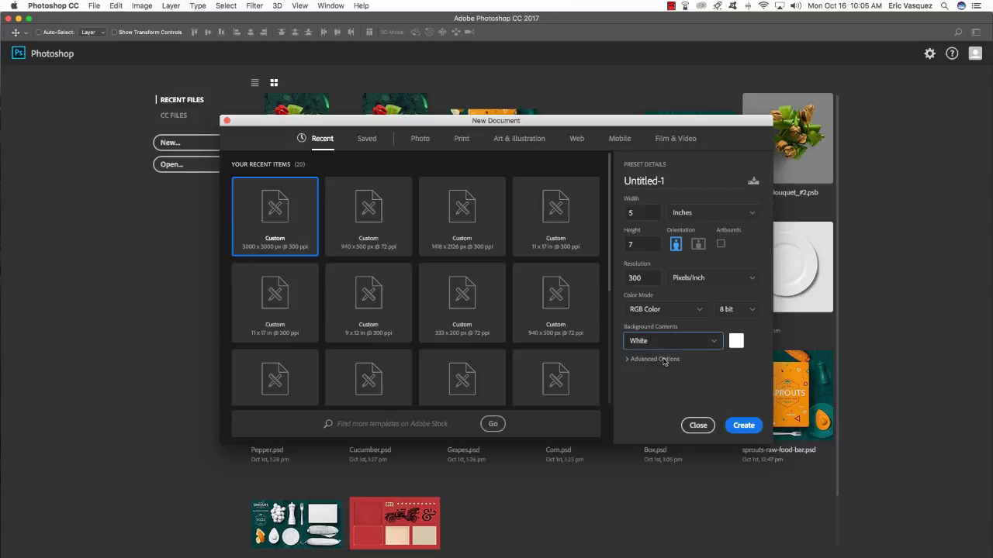
{"action": "left_click", "coordinate": [667, 182]}
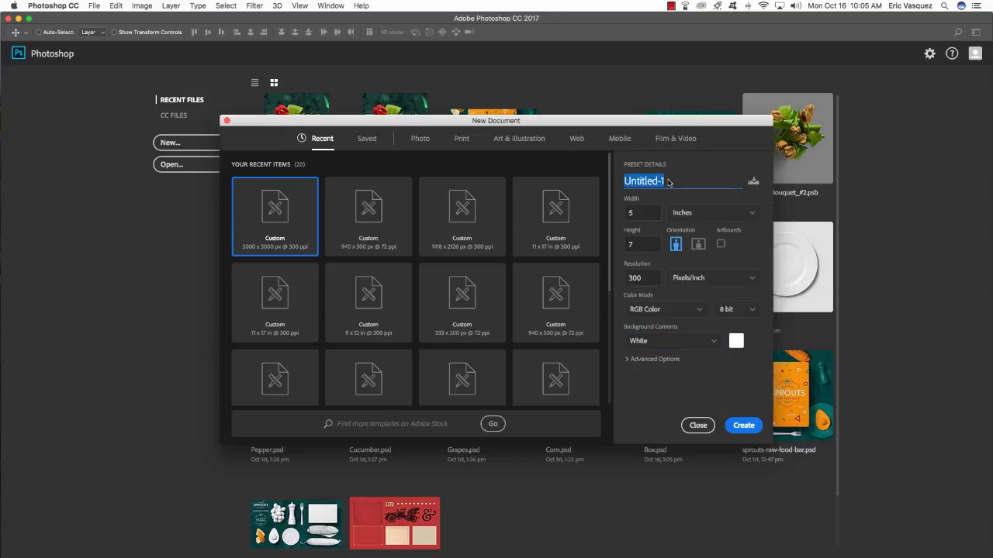
{"action": "type", "text": "petal-pushers-flow"}
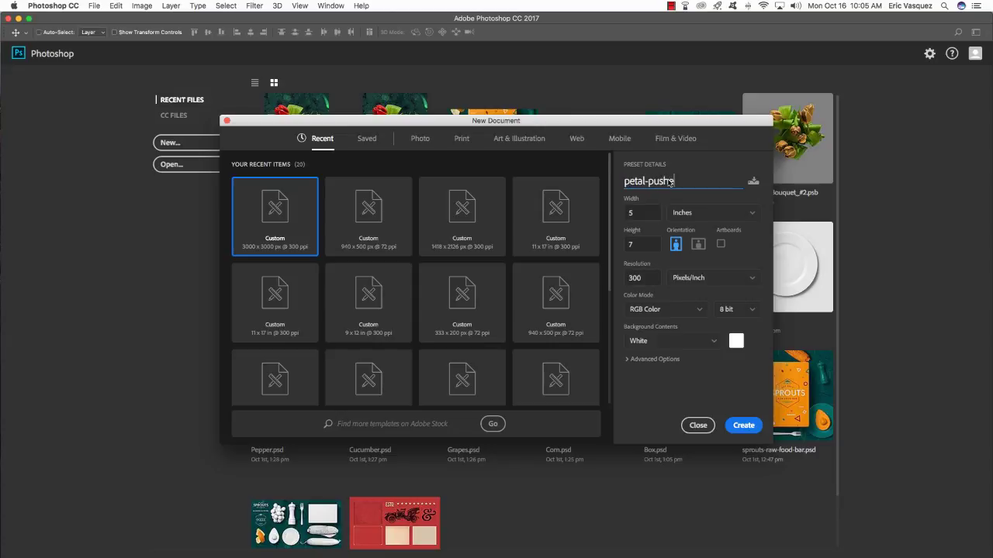
{"action": "type", "text": "er-shop"}
{"action": "left_click", "coordinate": [743, 425]}
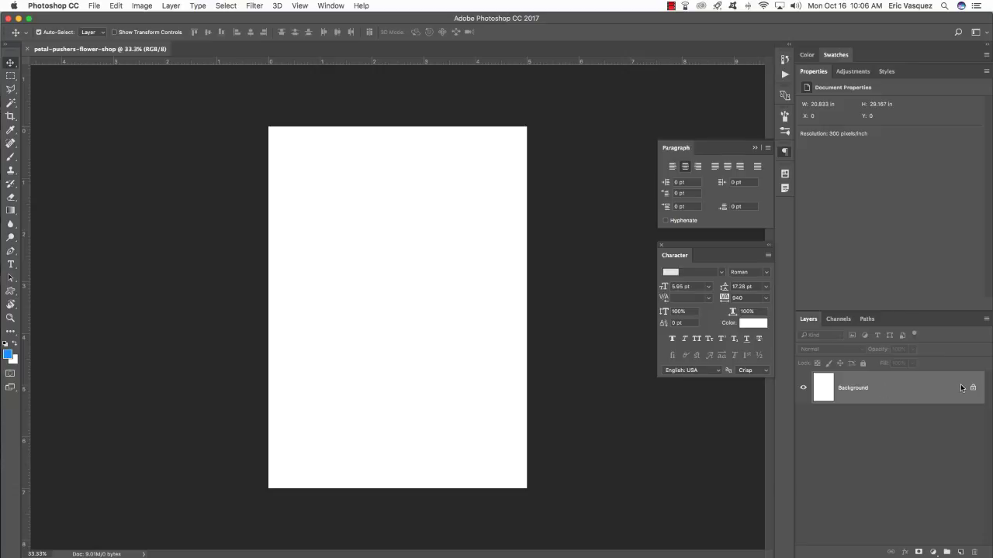
Step: Convert the Background into an editable layer named BG and lower its opacity to 50%
{"action": "double_click", "coordinate": [905, 385]}
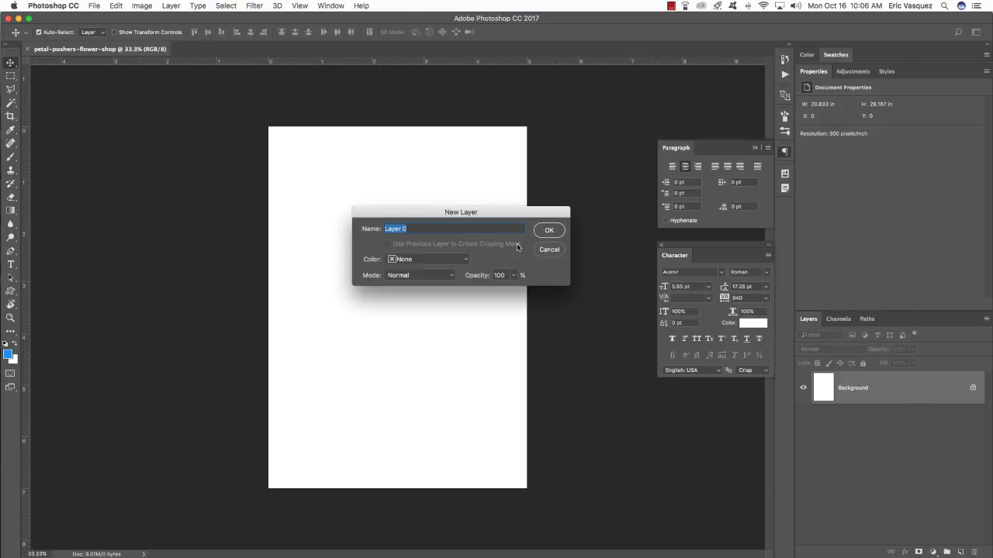
{"action": "type", "text": "BG"}
{"action": "key", "text": "Return"}
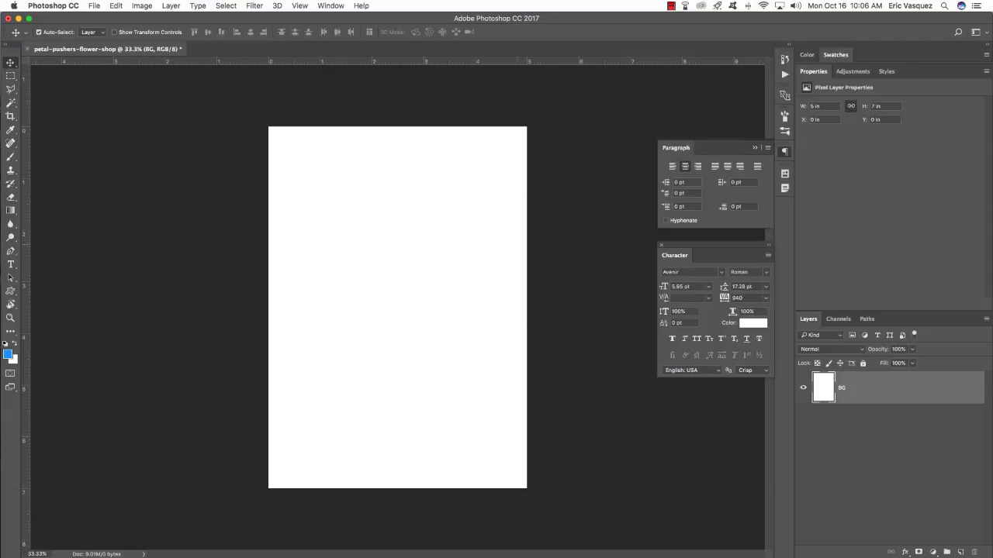
{"action": "left_click", "coordinate": [912, 349]}
{"action": "left_click_drag", "start_coordinate": [915, 364], "coordinate": [887, 364]}
{"action": "left_click", "coordinate": [913, 348]}
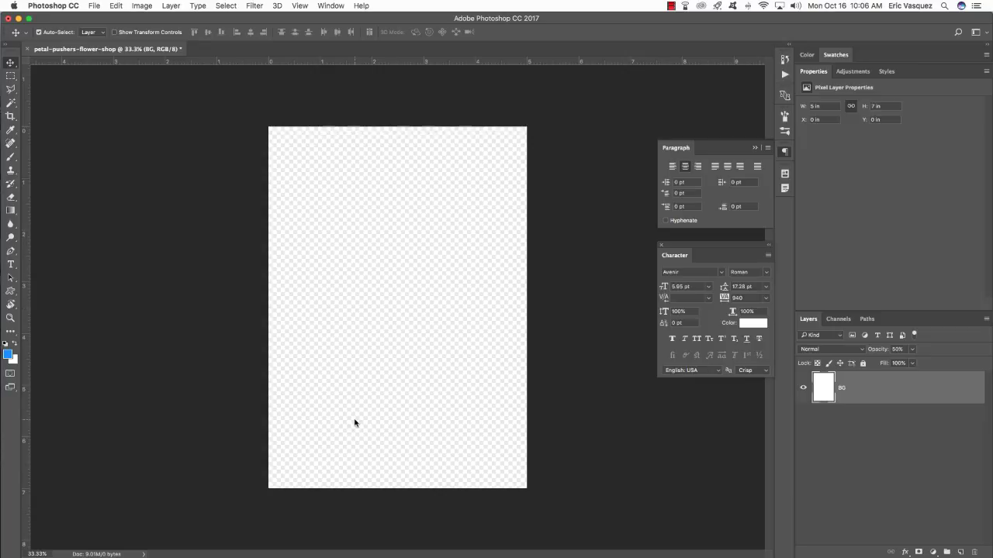
Step: Switch to Finder and open the Petal Pushers Flower Shop Tutorial folder
{"action": "key", "text": "super+Tab"}
{"action": "key", "text": "super+Tab"}
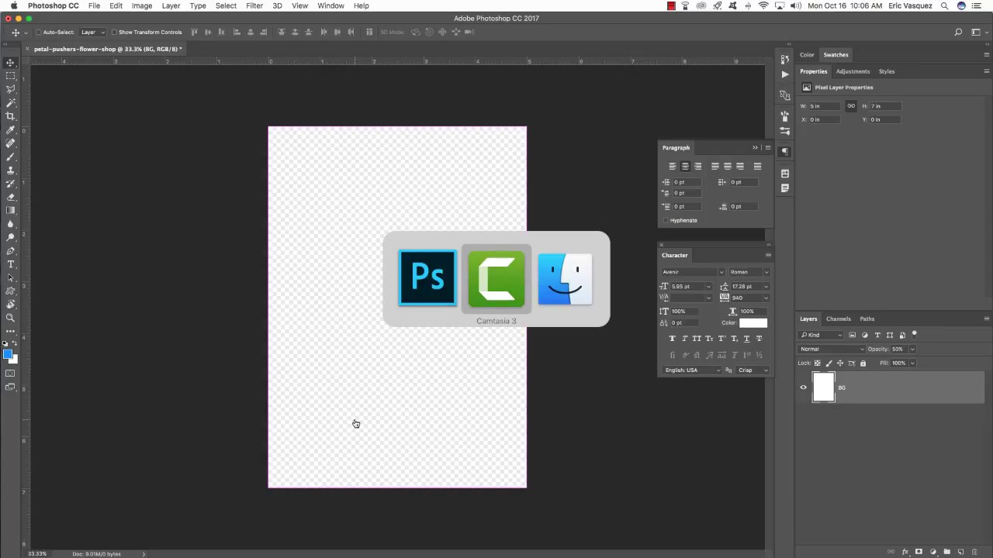
{"action": "mouse_move", "coordinate": [590, 552]}
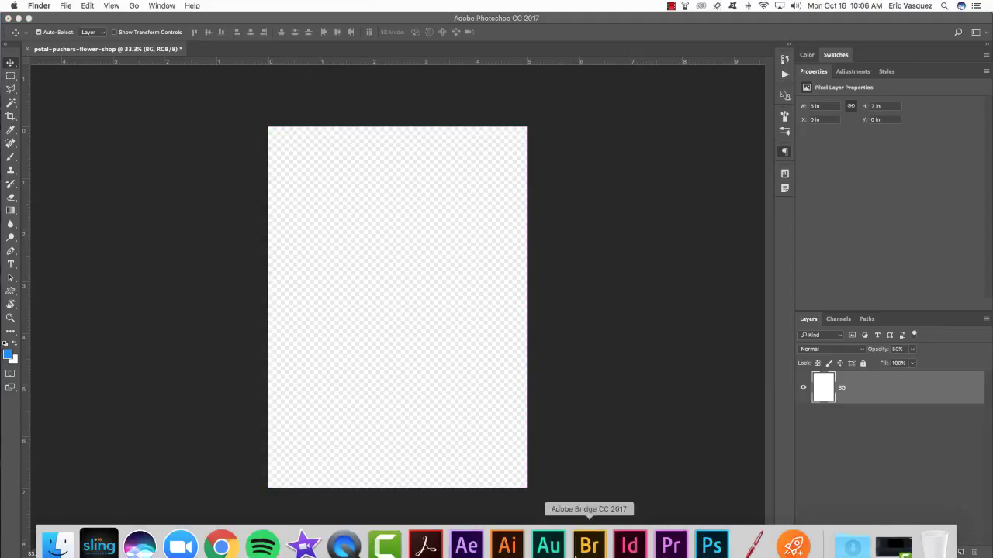
{"action": "left_click", "coordinate": [66, 530]}
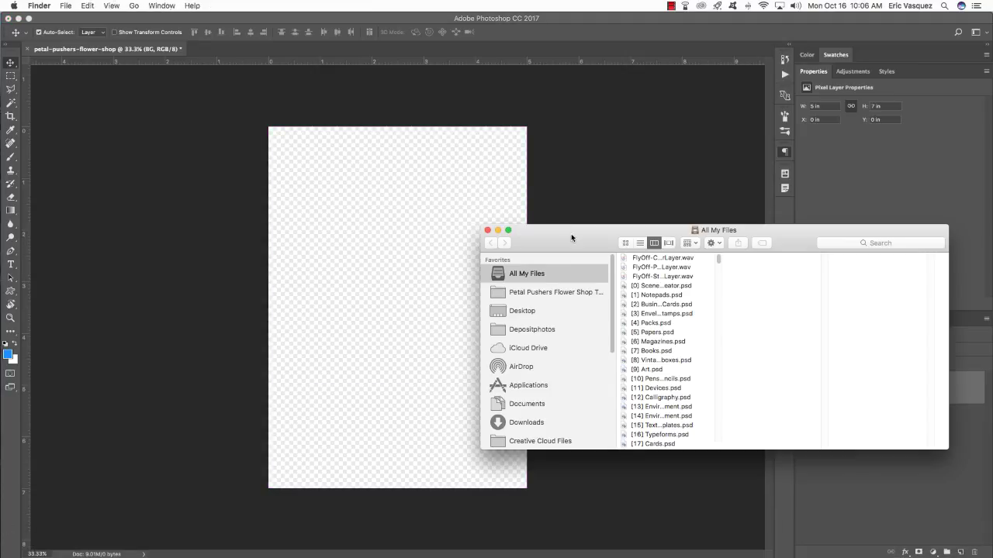
{"action": "left_click_drag", "start_coordinate": [572, 229], "coordinate": [317, 190]}
{"action": "left_click", "coordinate": [303, 245]}
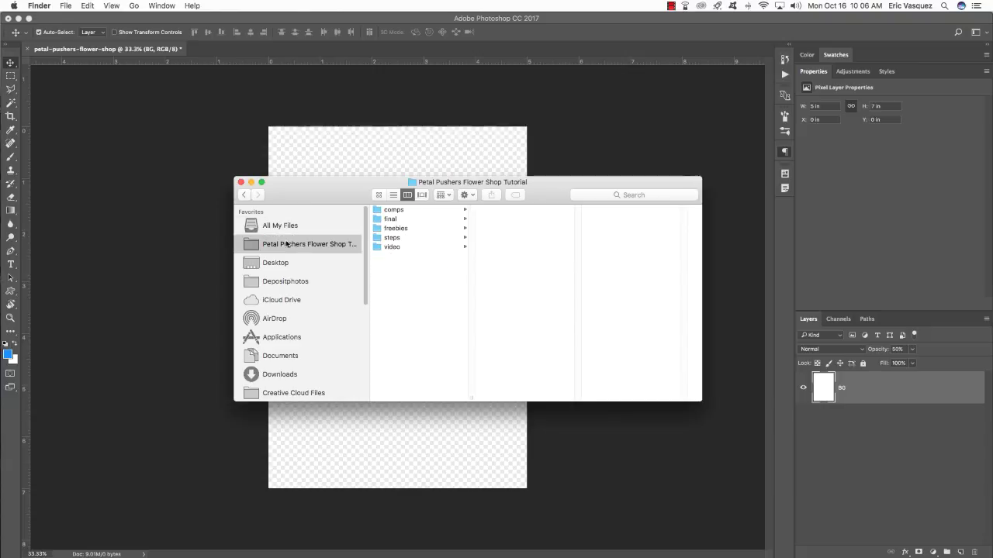
Step: Find the RSCO-Bent-Screen.jpg texture within the freebies folder and open it in Photoshop
{"action": "left_click", "coordinate": [405, 238]}
{"action": "left_click", "coordinate": [509, 210]}
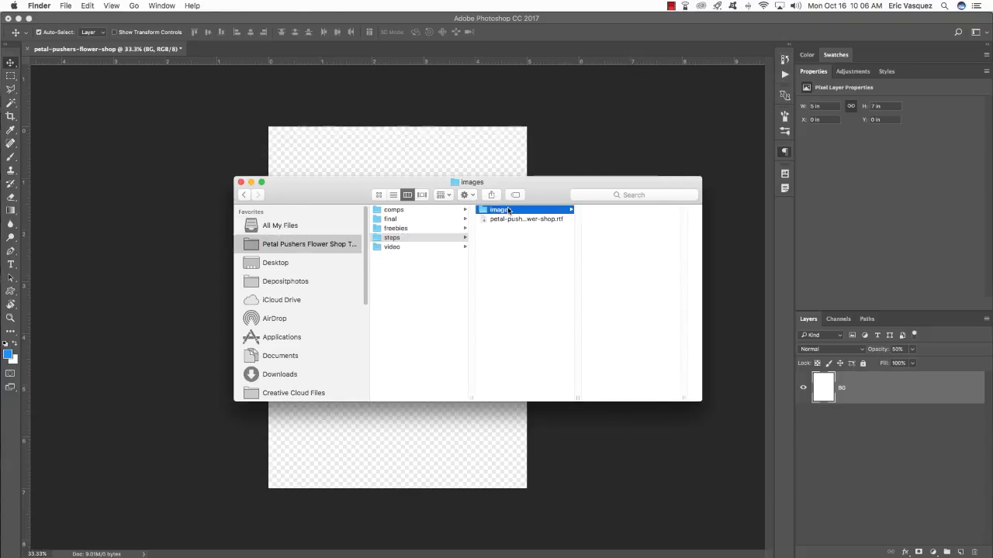
{"action": "left_click", "coordinate": [415, 230]}
{"action": "left_click", "coordinate": [521, 229]}
{"action": "left_click", "coordinate": [639, 212]}
{"action": "left_click_drag", "start_coordinate": [555, 219], "coordinate": [709, 534]}
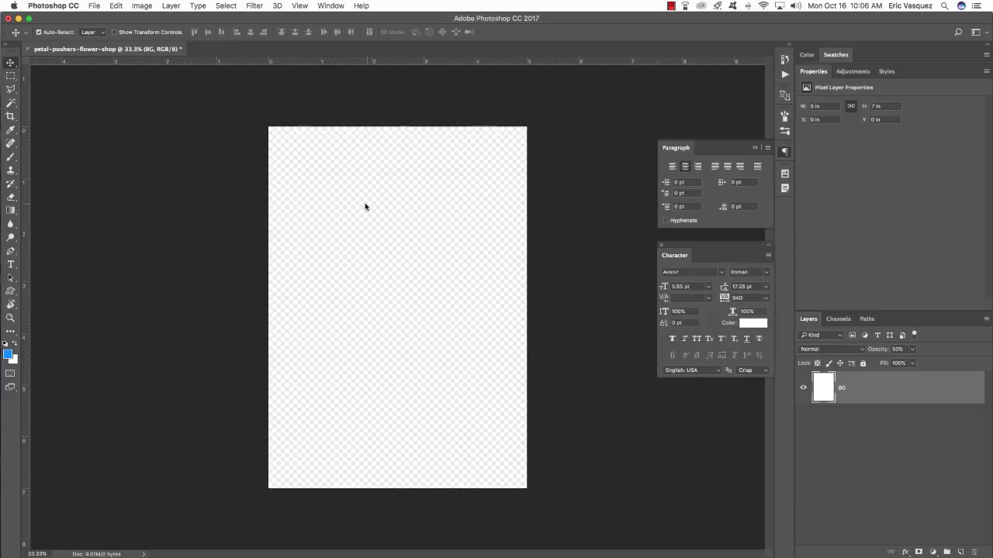
Step: Copy the texture image into the petal-pushers-flower-shop document and name its layer RSCO-Bent-Screen.jpg
{"action": "left_click_drag", "start_coordinate": [233, 49], "coordinate": [619, 331]}
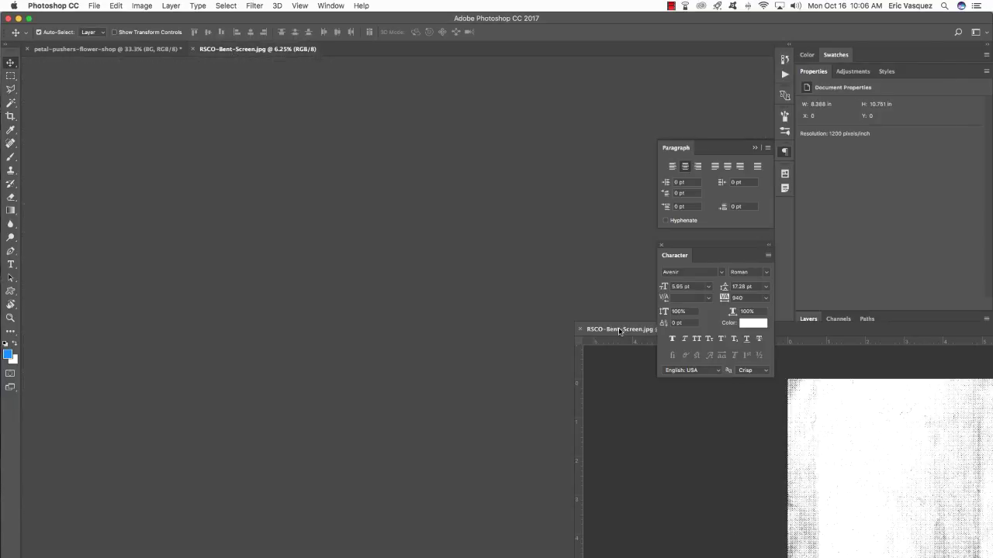
{"action": "left_click_drag", "start_coordinate": [660, 406], "coordinate": [343, 261]}
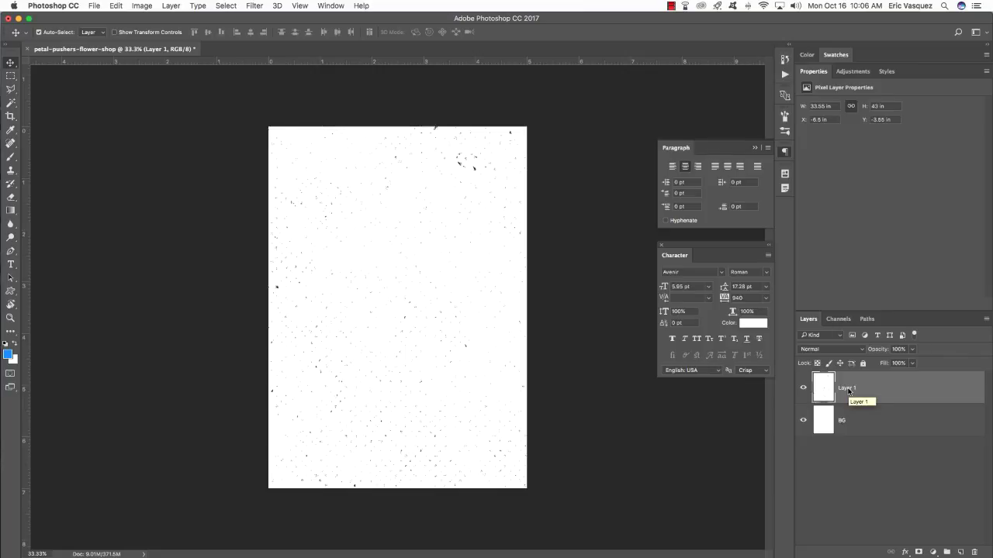
{"action": "double_click", "coordinate": [848, 389]}
{"action": "type", "text": "RSCO-Bent-Screen.jpg"}
{"action": "key", "text": "Return"}
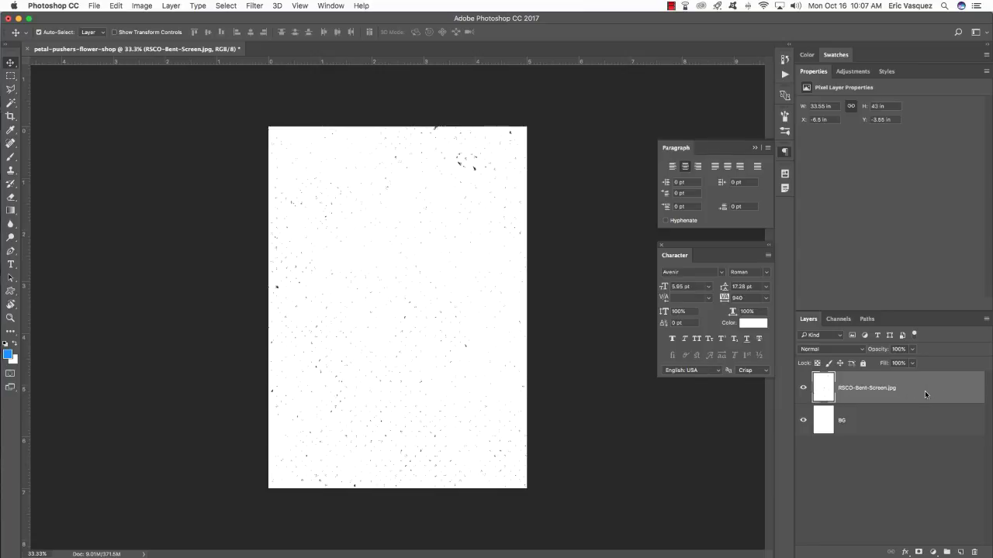
Step: Convert the texture layer to a Smart Object and scale it down to about 17% so it just covers the page
{"action": "right_click", "coordinate": [935, 389]}
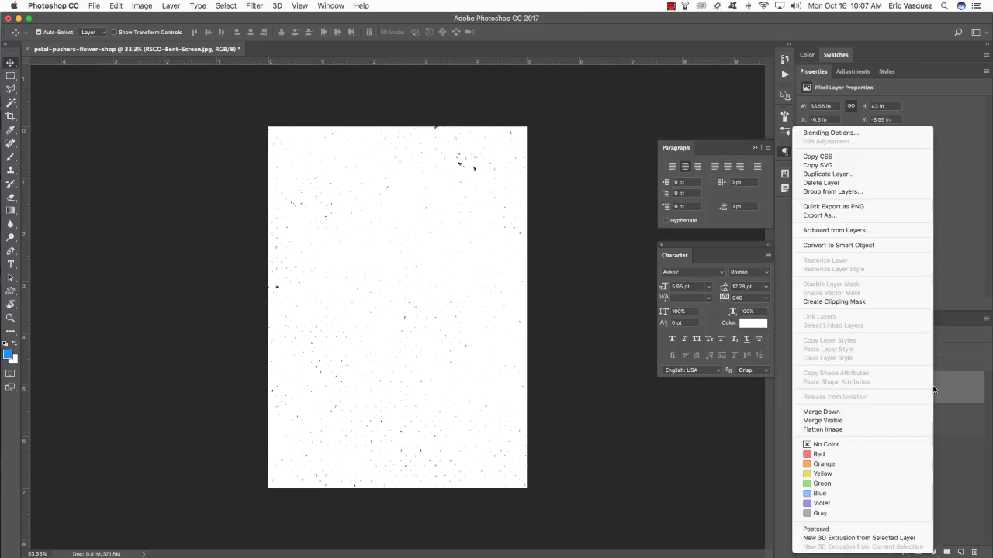
{"action": "left_click", "coordinate": [820, 247]}
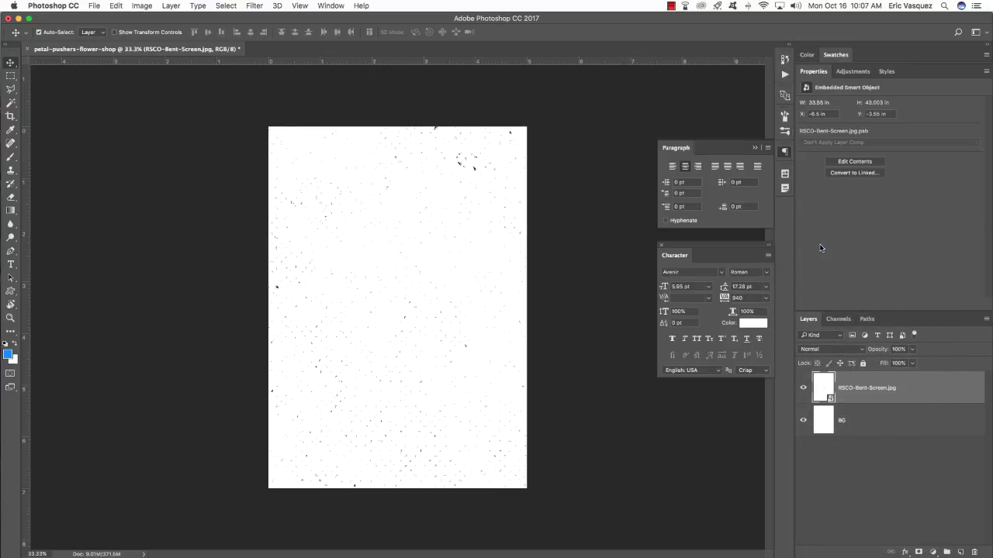
{"action": "key", "text": "super+t"}
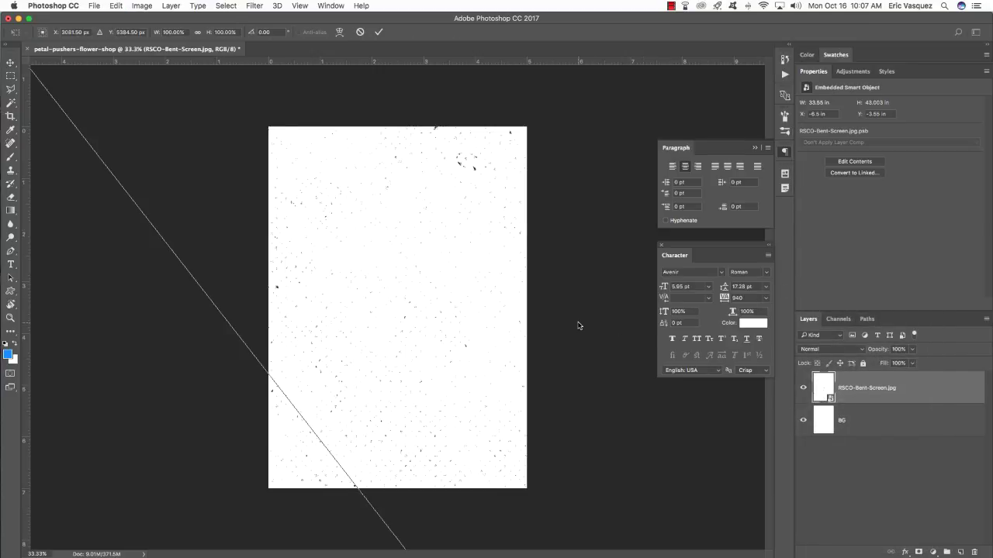
{"action": "key", "text": "super+0"}
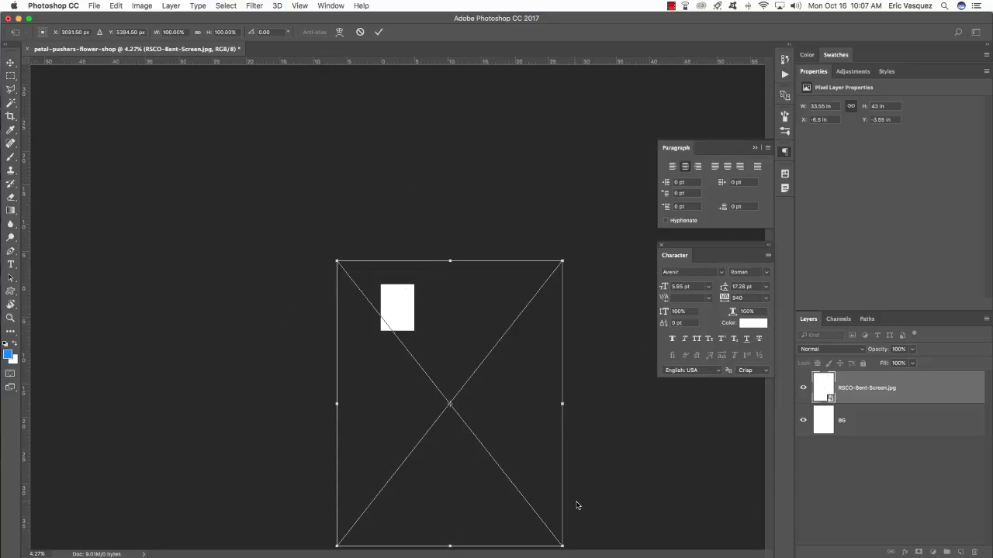
{"action": "left_click_drag", "start_coordinate": [563, 546], "coordinate": [432, 348]}
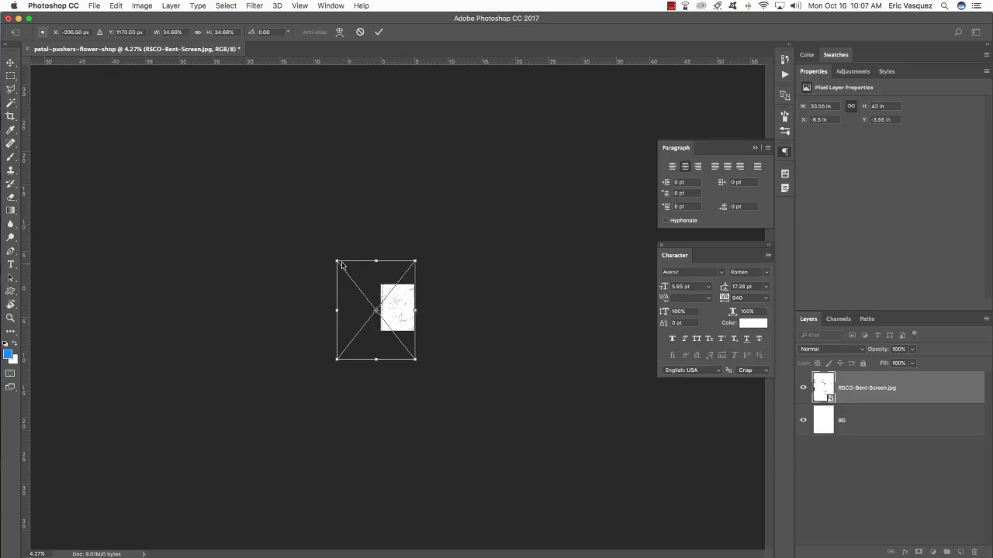
{"action": "left_click_drag", "start_coordinate": [337, 262], "coordinate": [355, 284]}
{"action": "left_click_drag", "start_coordinate": [353, 364], "coordinate": [387, 330]}
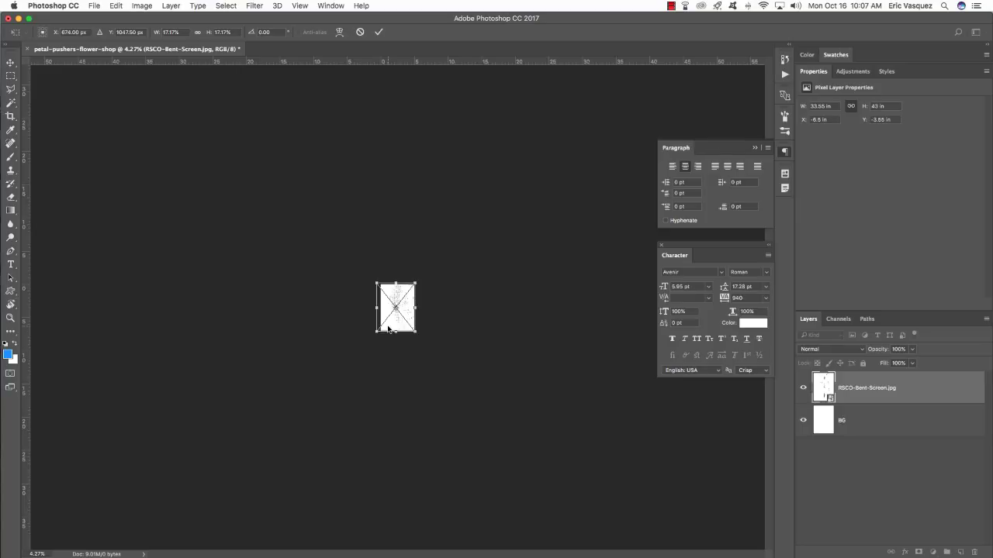
{"action": "key", "text": "Return"}
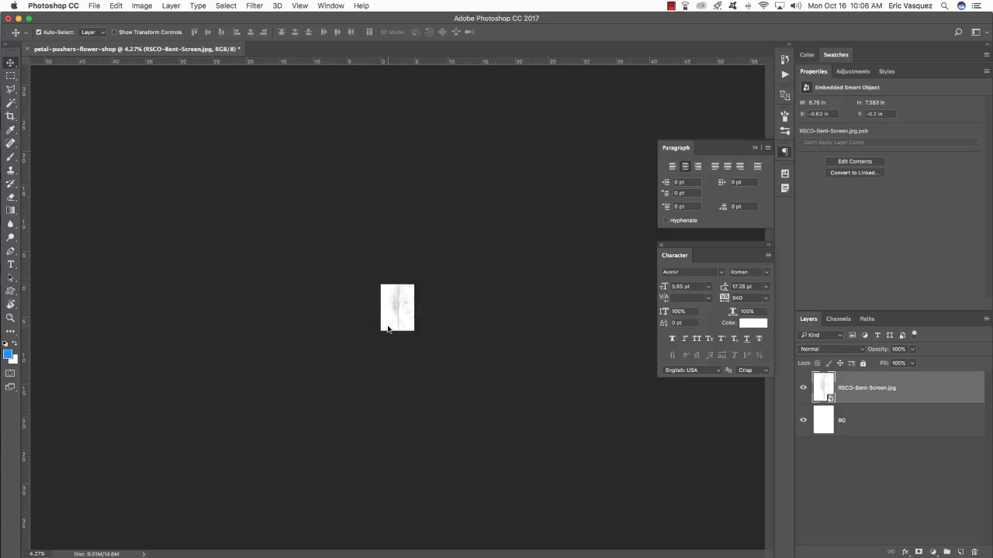
Step: Nudge the texture layer 10 px to the left and check its transform bounds against the page
{"action": "key", "text": "super+0"}
{"action": "key", "text": "super+minus"}
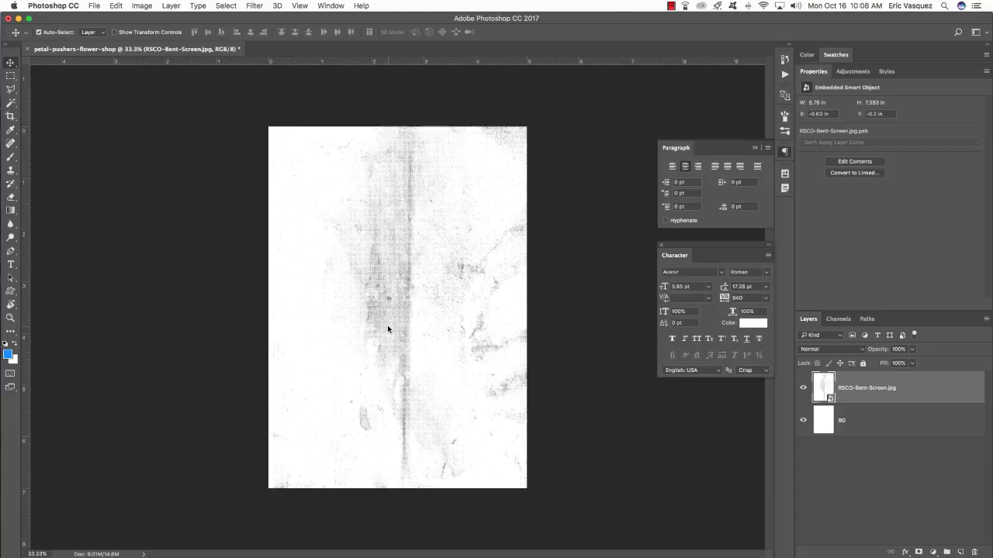
{"action": "key", "text": "shift+Left"}
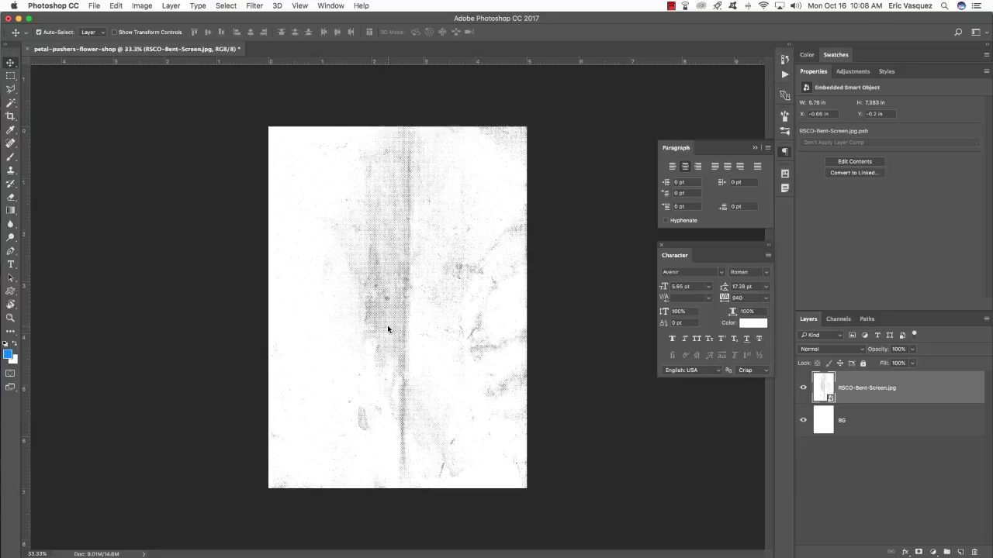
{"action": "key", "text": "super+t"}
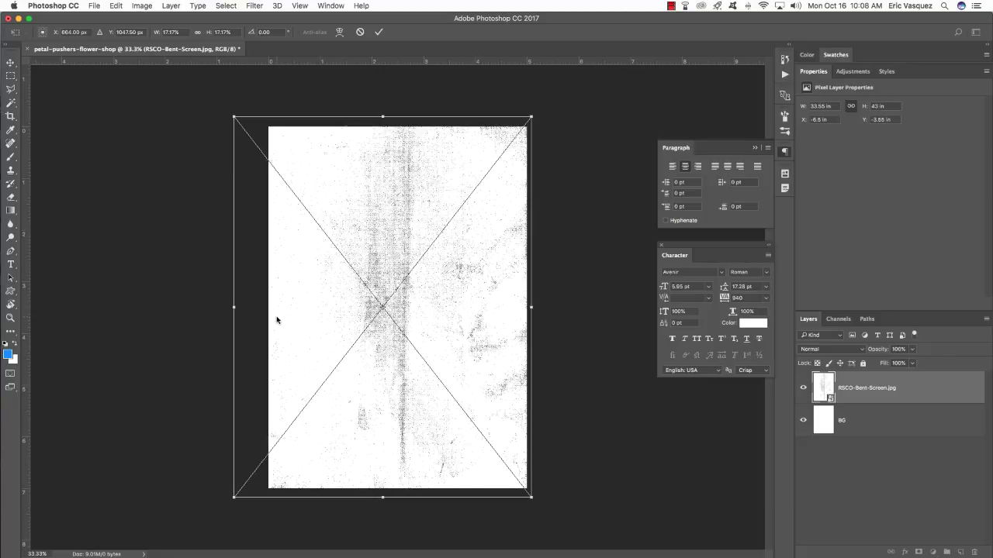
{"action": "key", "text": "Return"}
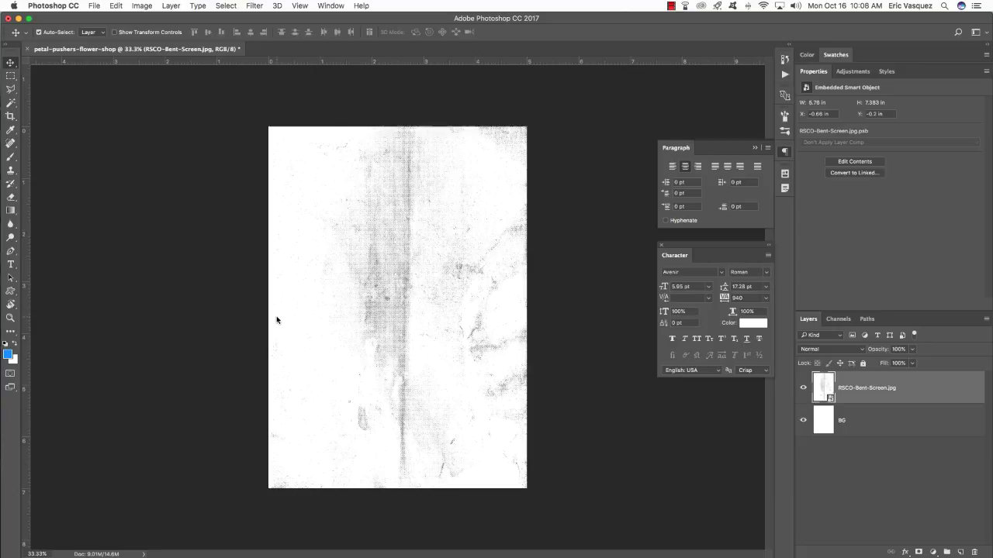
Step: Invert the texture layer's colors and nudge it right to X -0.6 in
{"action": "key", "text": "super+i"}
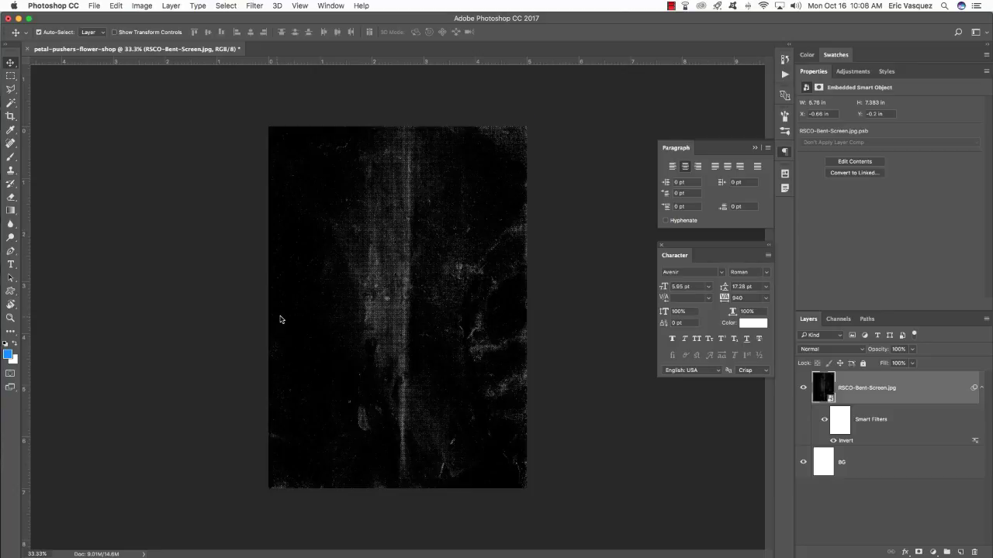
{"action": "key", "text": "shift+Right"}
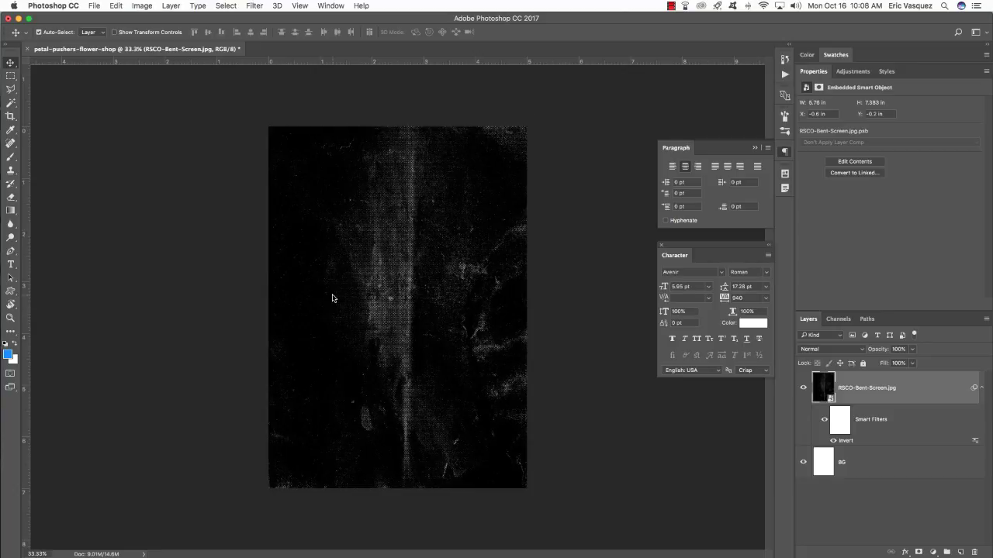
{"action": "left_click", "coordinate": [144, 5]}
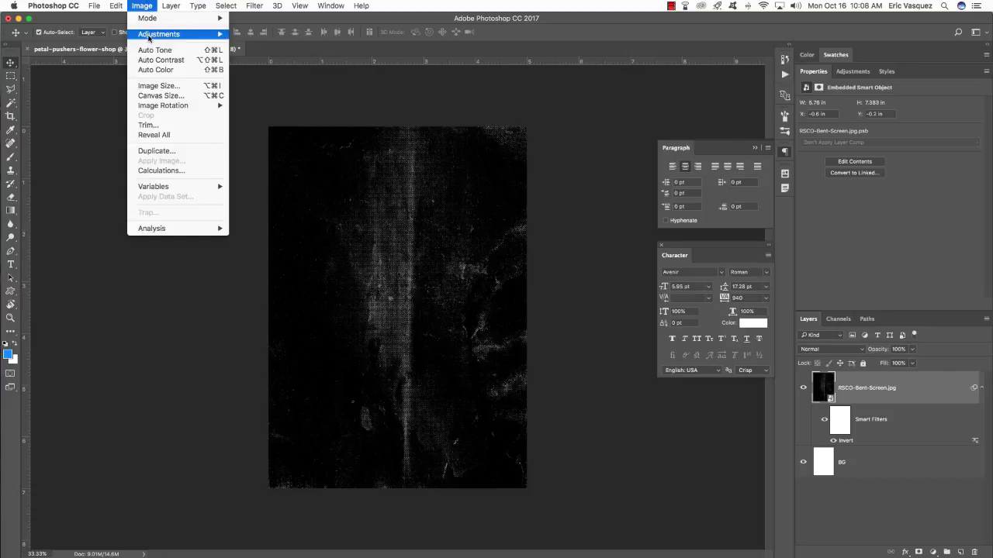
{"action": "mouse_move", "coordinate": [187, 35]}
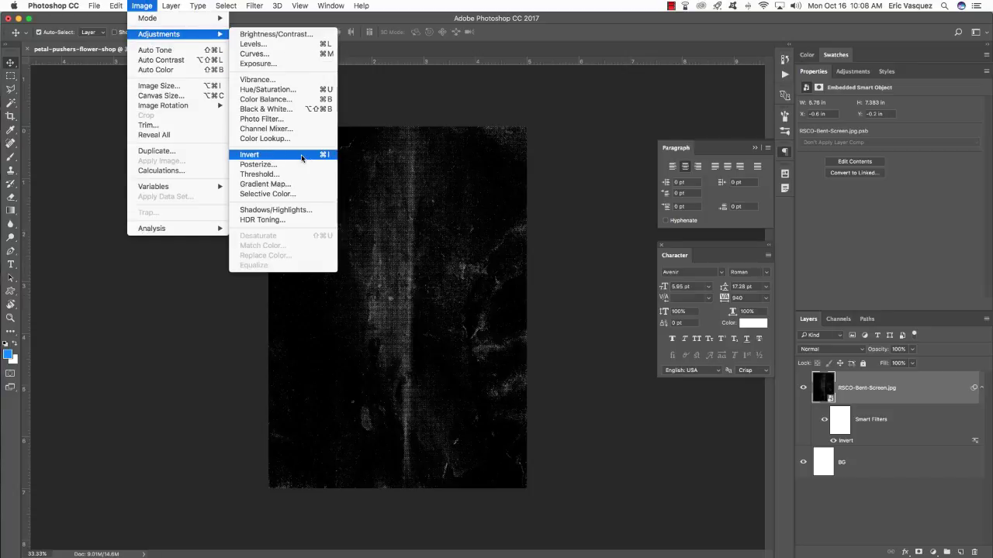
Step: Compare the texture with its Invert smart filter off and on, and collapse the layer's filter list
{"action": "left_click", "coordinate": [544, 165]}
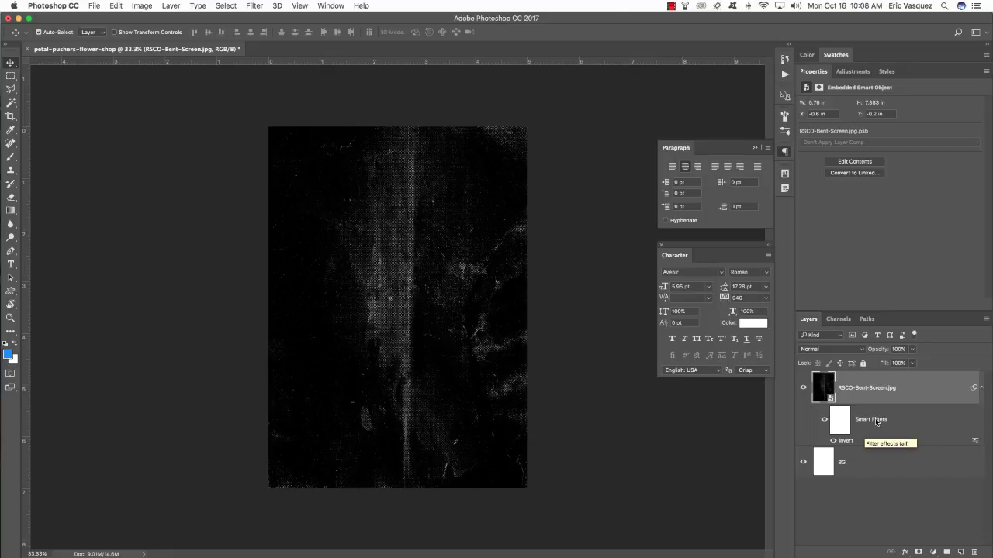
{"action": "left_click", "coordinate": [834, 441]}
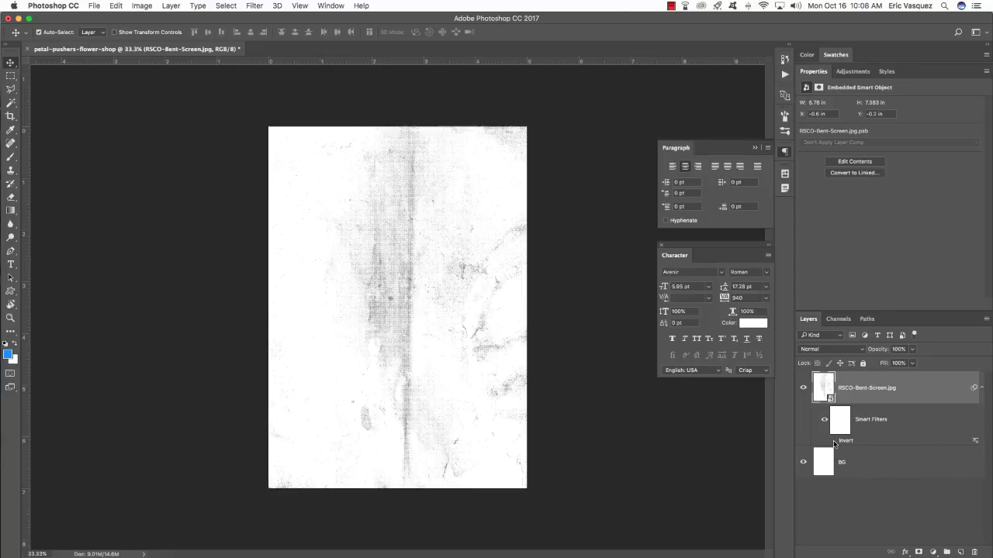
{"action": "left_click", "coordinate": [833, 441]}
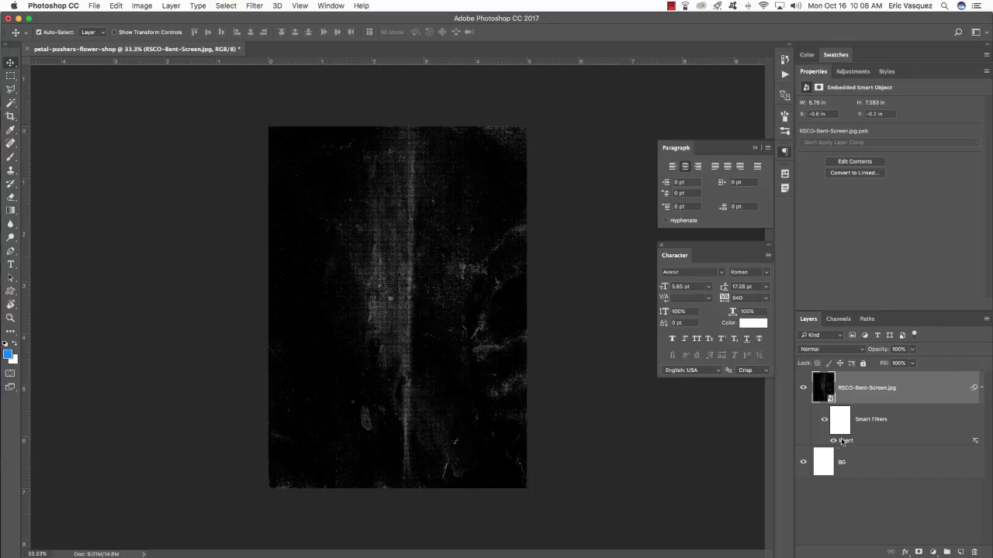
{"action": "left_click", "coordinate": [981, 387]}
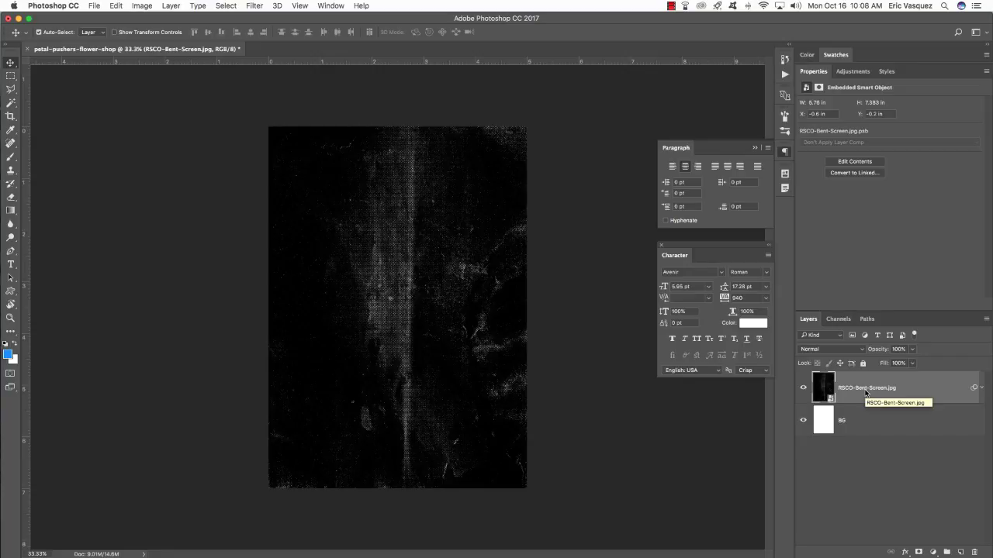
Step: Set the RSCO-Bent-Screen.jpg layer's blend mode to Screen and duplicate the layer four times
{"action": "left_click", "coordinate": [836, 350]}
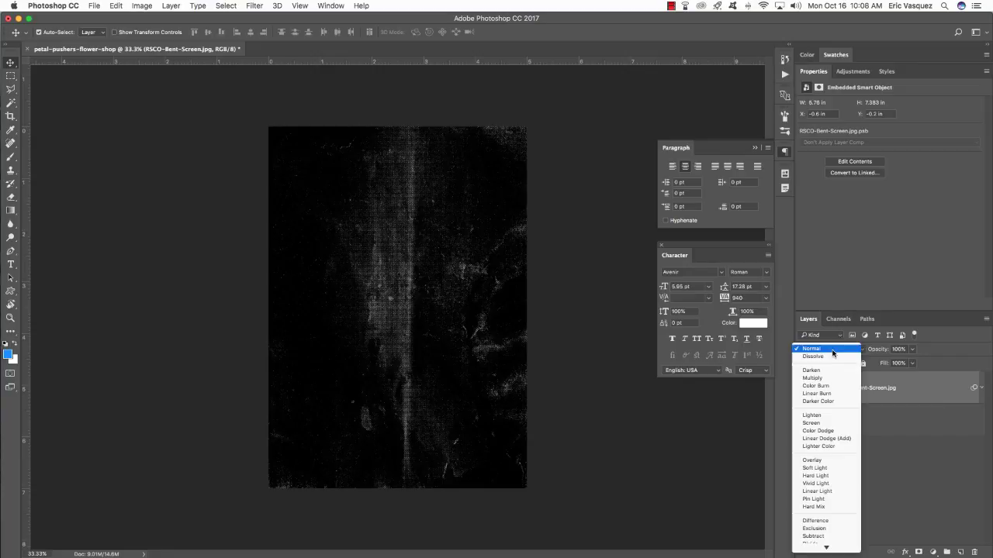
{"action": "left_click", "coordinate": [824, 424]}
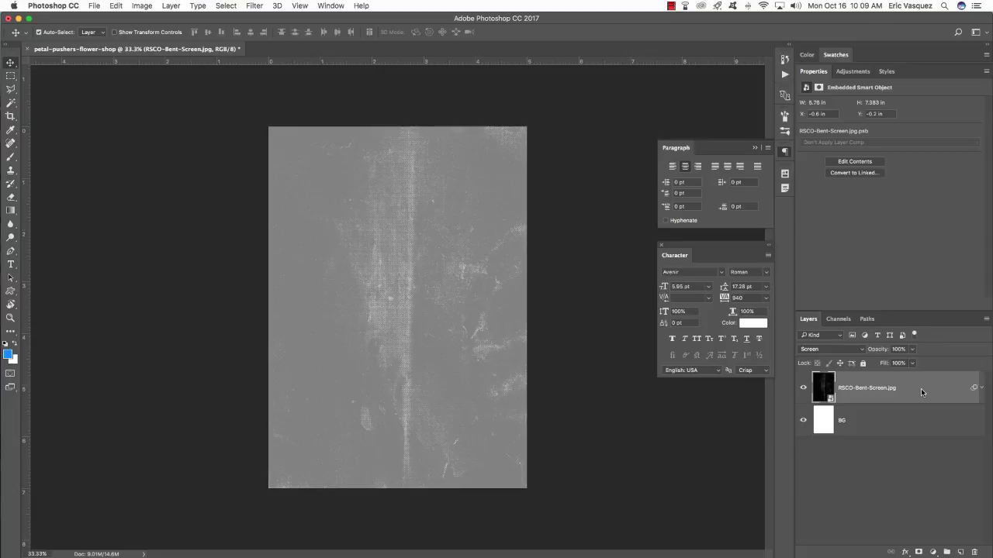
{"action": "key", "text": "super+j"}
{"action": "key", "text": "super+j"}
{"action": "key", "text": "super+j"}
{"action": "key", "text": "super+j"}
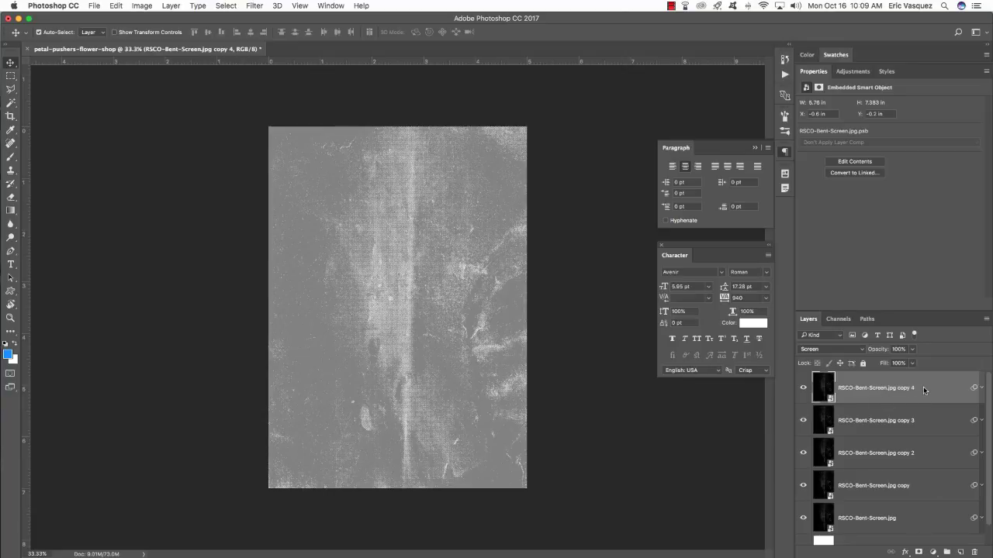
Step: Group the five texture layers and name the group RSCO-Bent-Screen.jpg
{"action": "left_click", "coordinate": [898, 521], "text": "shift"}
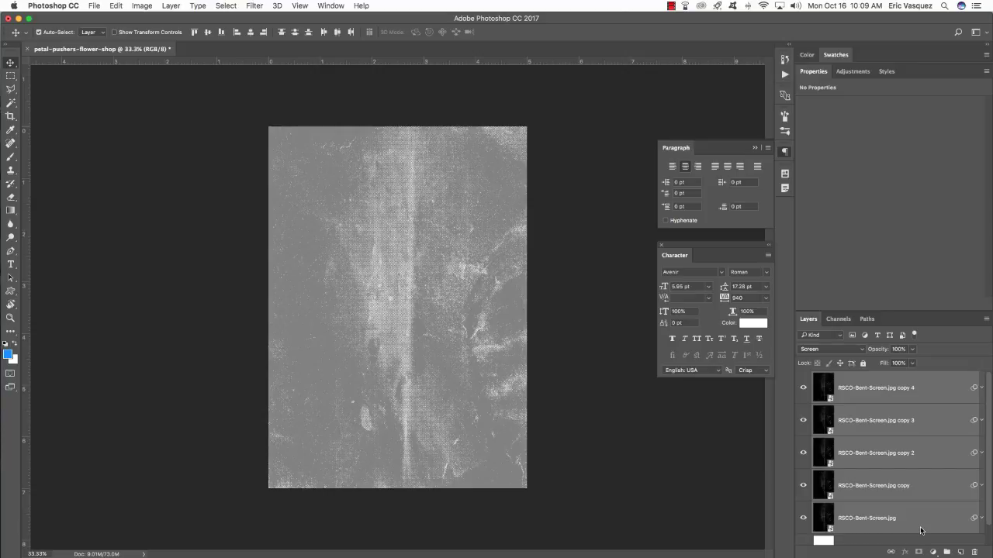
{"action": "key", "text": "super+g"}
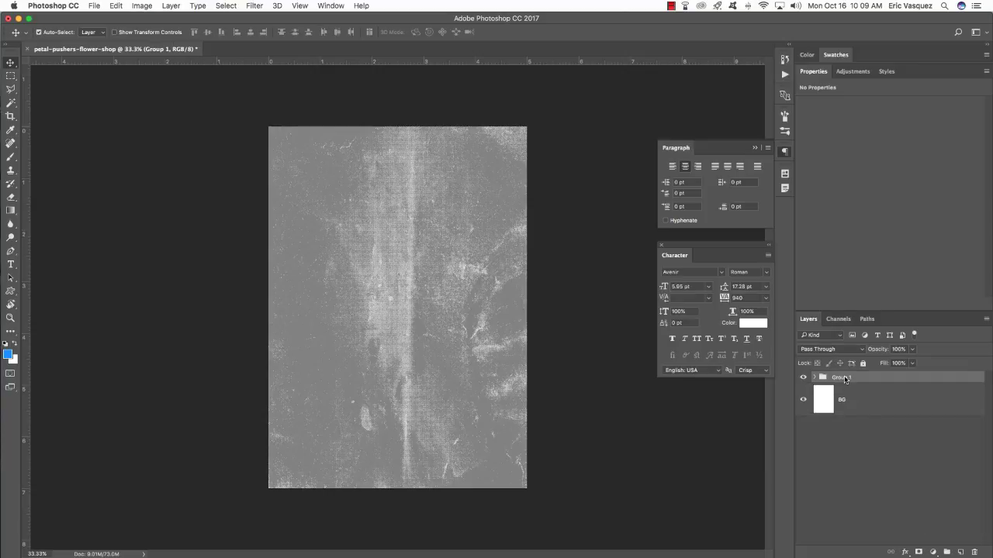
{"action": "double_click", "coordinate": [845, 378]}
{"action": "type", "text": "RSCO-Bent-Screen.jpg"}
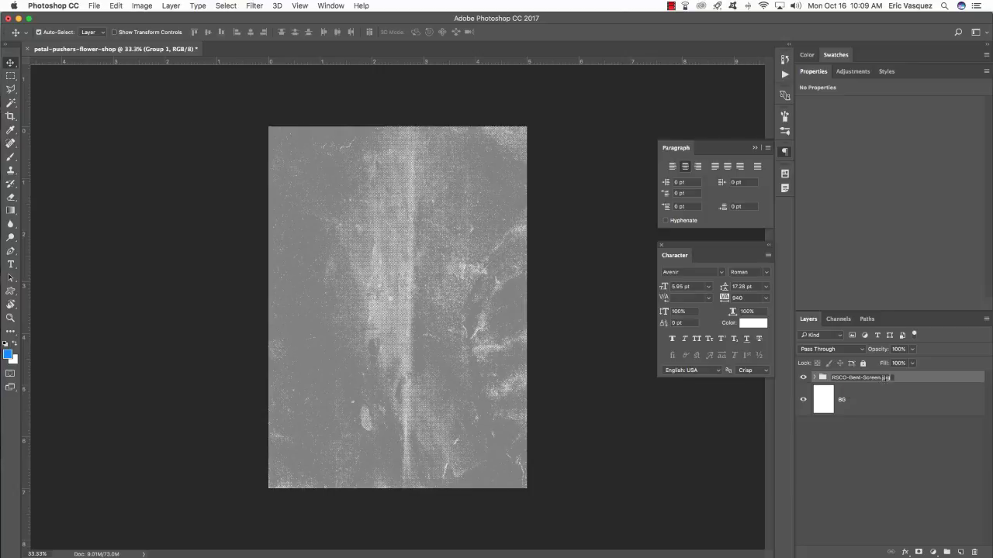
{"action": "key", "text": "Return"}
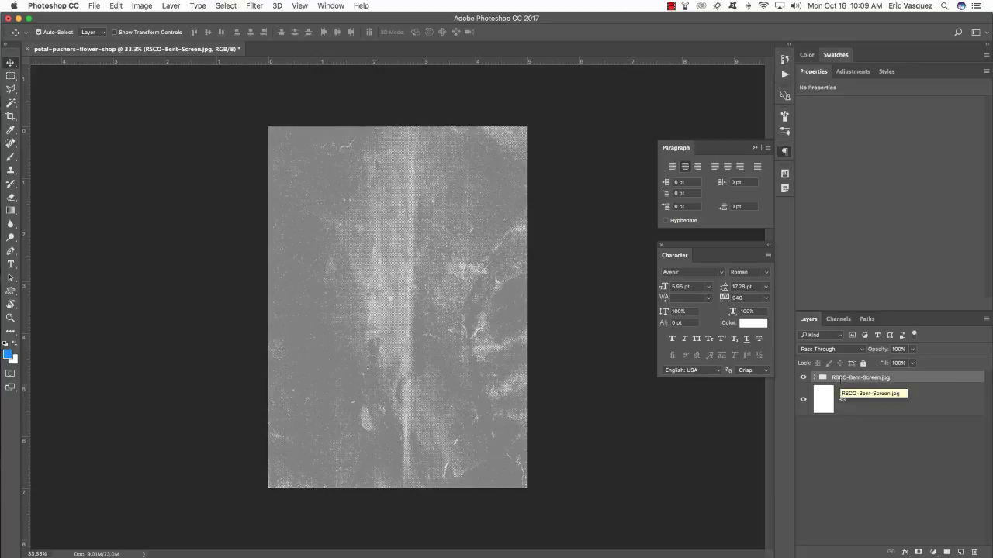
Step: Add a Levels adjustment layer above the texture group, clipped to that group
{"action": "left_click", "coordinate": [933, 552]}
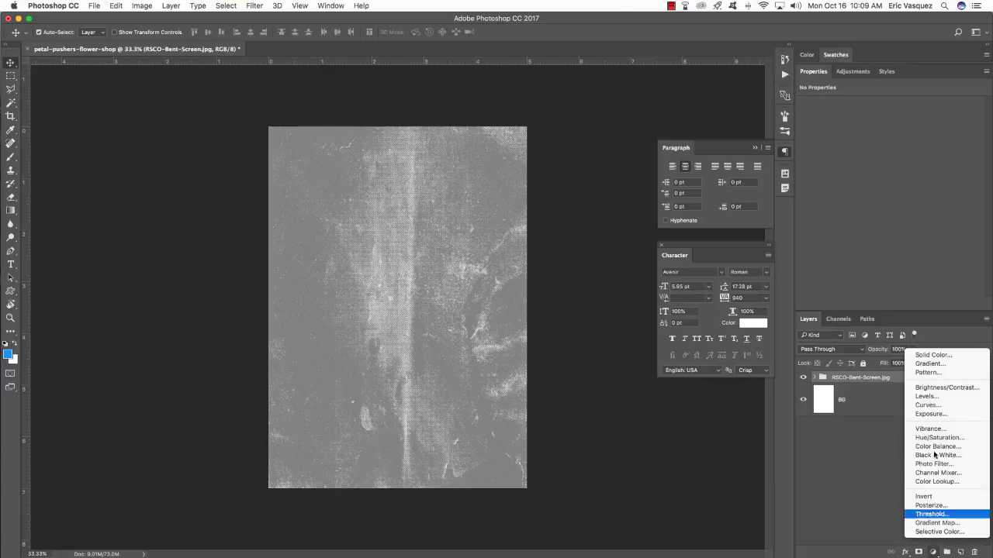
{"action": "left_click", "coordinate": [926, 396], "text": "alt"}
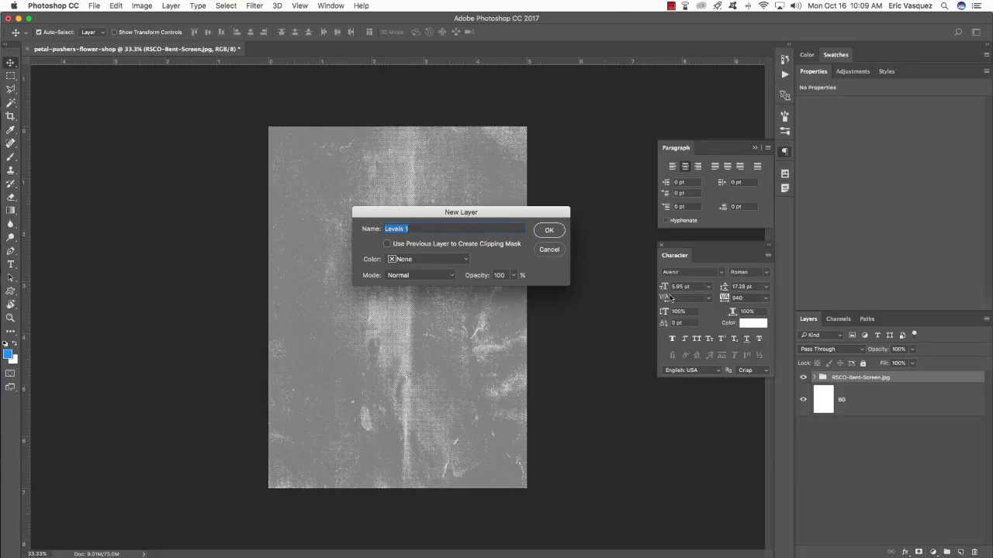
{"action": "left_click", "coordinate": [389, 245]}
{"action": "left_click", "coordinate": [548, 231]}
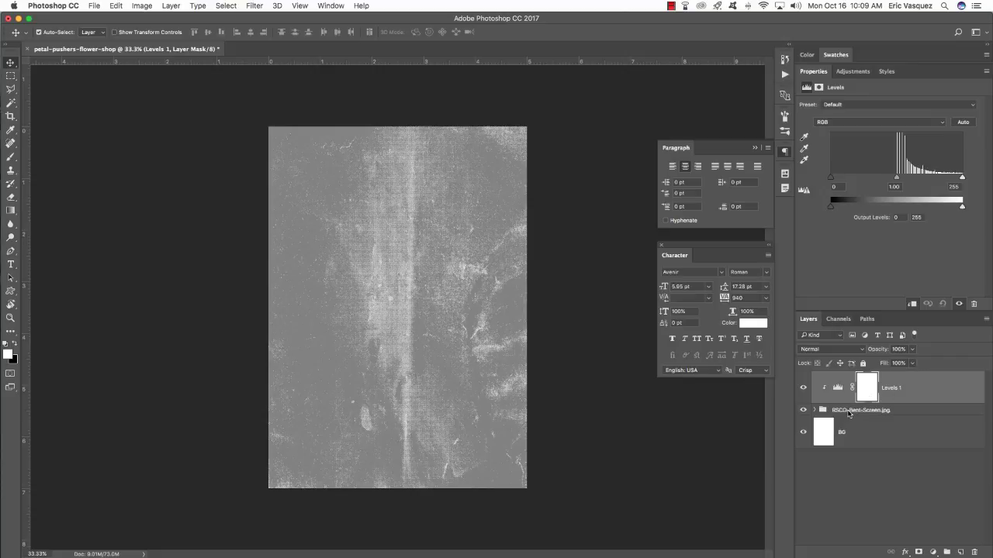
Step: Set the Levels adjustment's white input level to 224 and compare the texture with the adjustment hidden and shown
{"action": "left_click", "coordinate": [889, 410]}
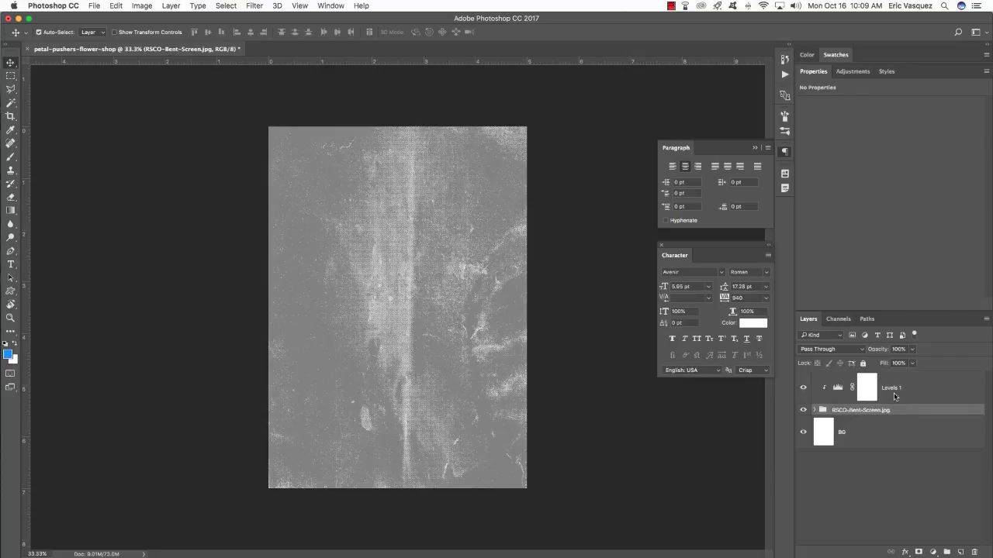
{"action": "left_click", "coordinate": [894, 396]}
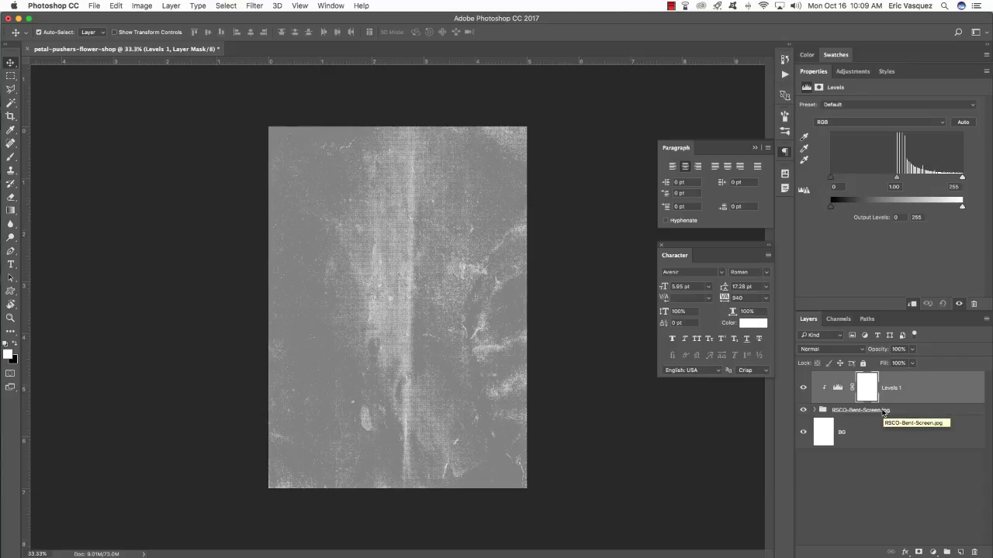
{"action": "double_click", "coordinate": [954, 186]}
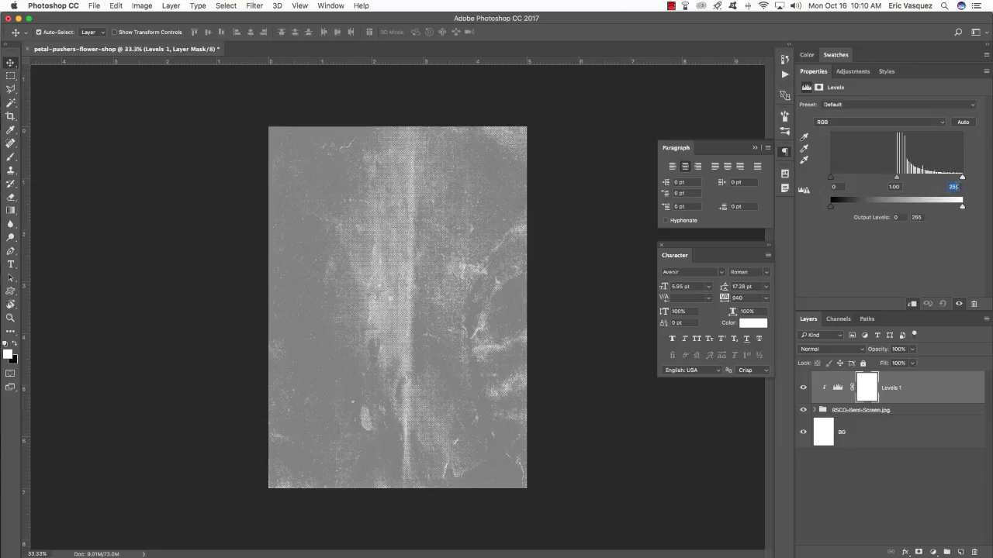
{"action": "type", "text": "224"}
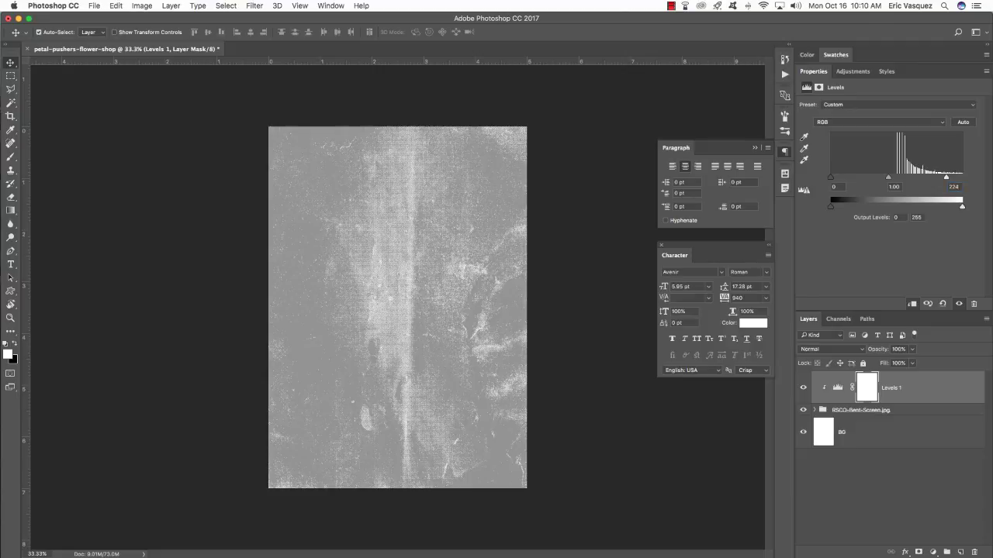
{"action": "left_click", "coordinate": [802, 387]}
{"action": "left_click", "coordinate": [802, 387]}
{"action": "left_click", "coordinate": [802, 386]}
{"action": "left_click", "coordinate": [802, 387]}
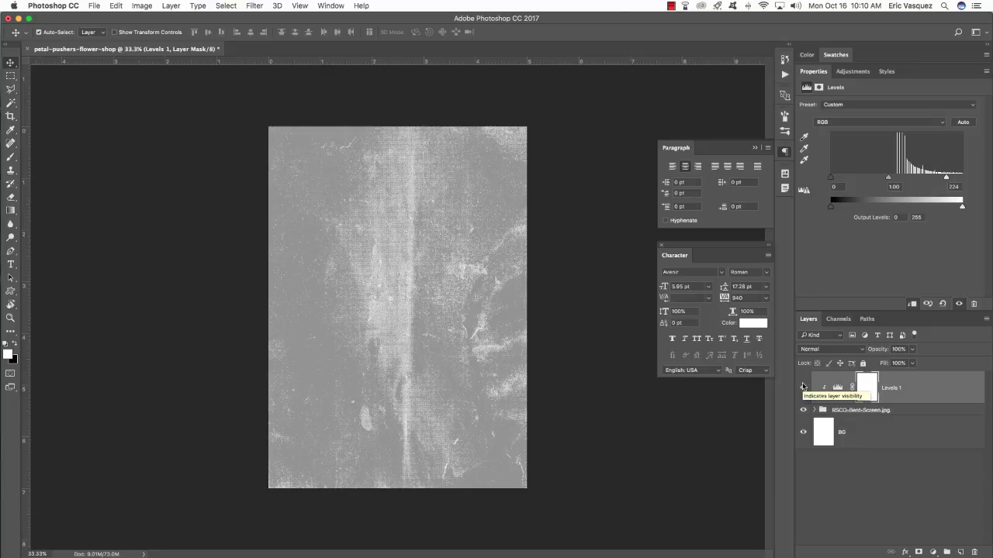
Step: Add a Solid Color fill layer in #313131 above the Levels layer and set its blend mode to Multiply
{"action": "left_click", "coordinate": [933, 551]}
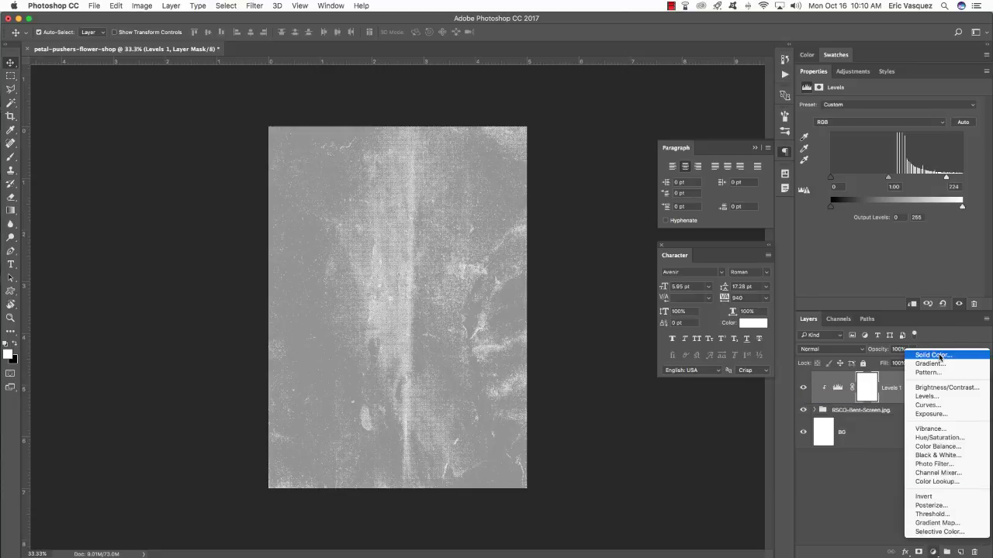
{"action": "left_click", "coordinate": [939, 355]}
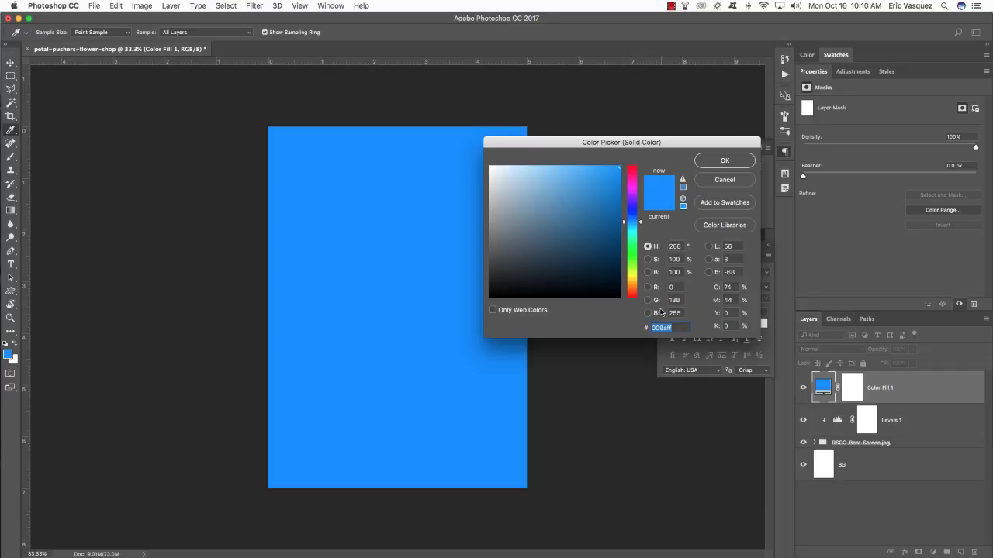
{"action": "type", "text": "313131"}
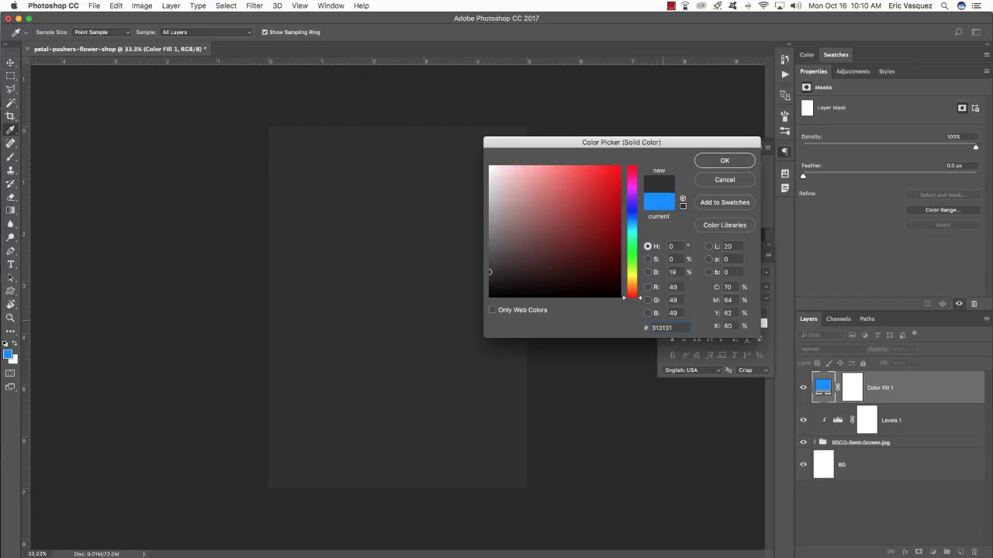
{"action": "key", "text": "Return"}
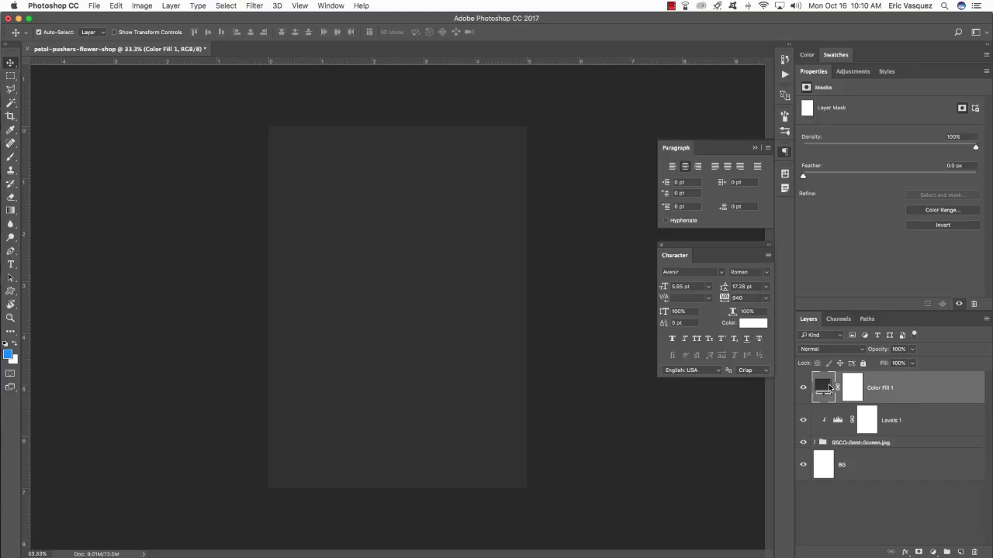
{"action": "left_click", "coordinate": [820, 348]}
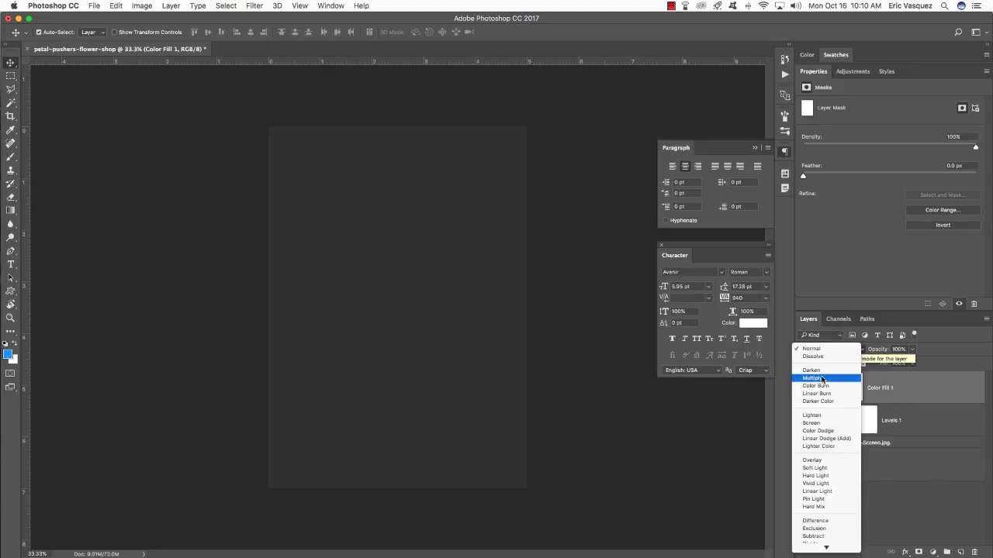
{"action": "left_click", "coordinate": [823, 378]}
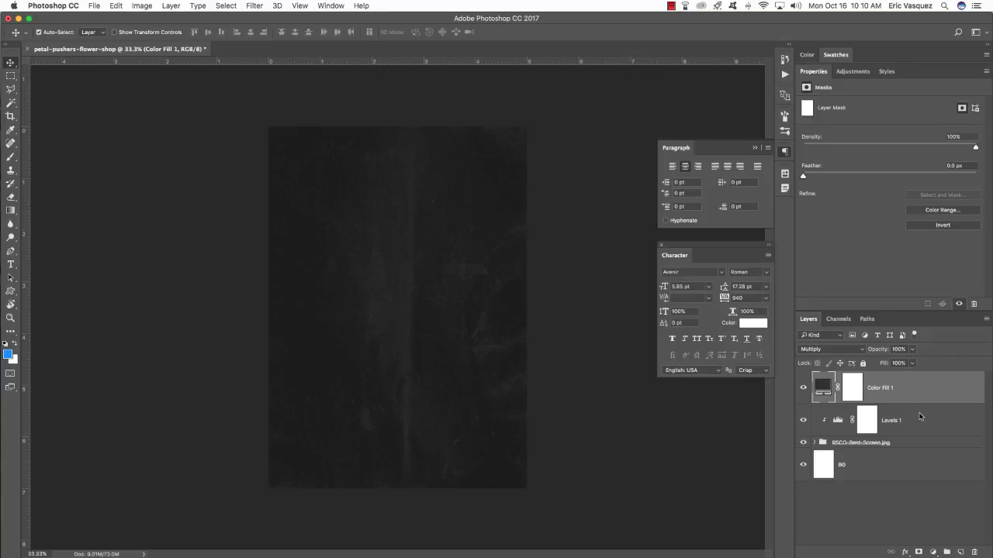
Step: Add a dark teal Solid Color fill layer on top of the stack and set its blend mode to Color Dodge
{"action": "left_click", "coordinate": [933, 552]}
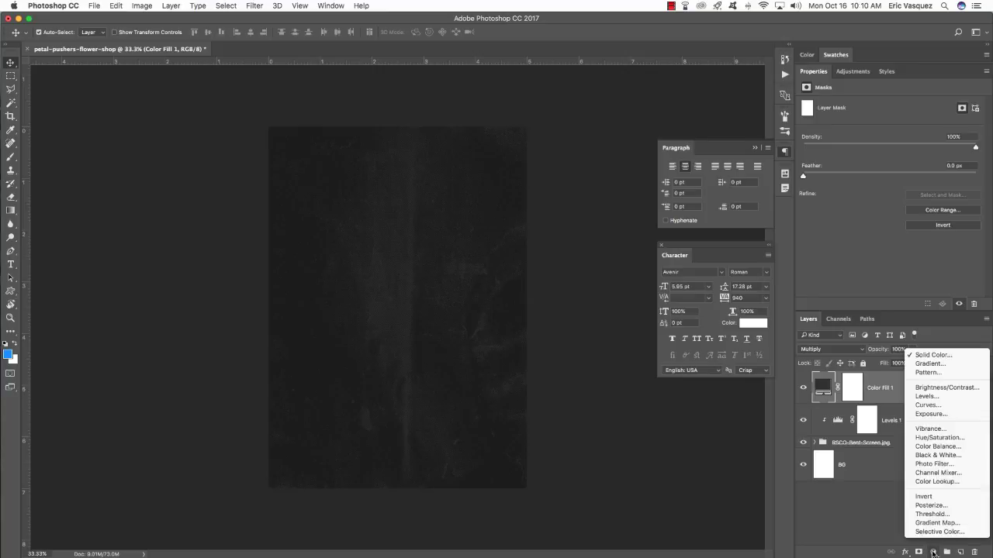
{"action": "left_click", "coordinate": [934, 354]}
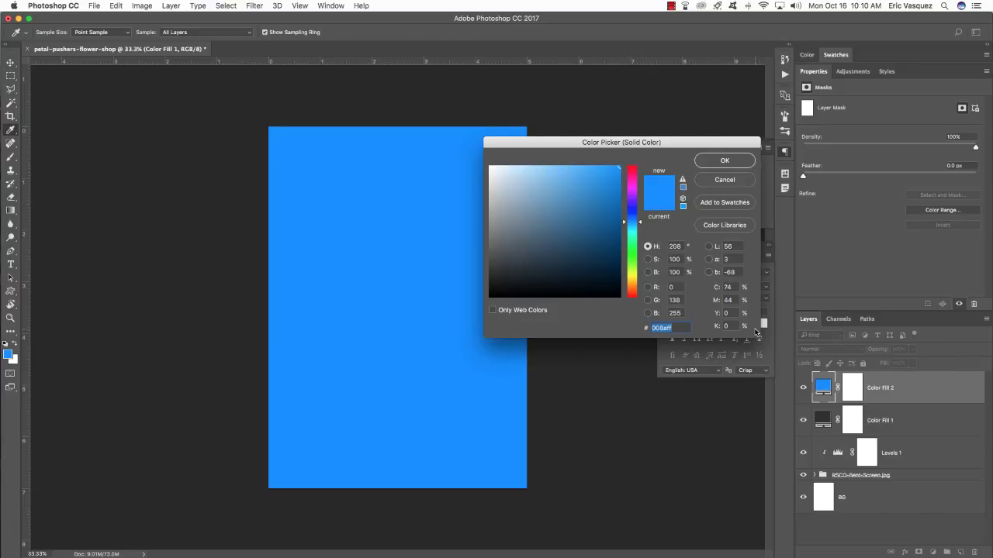
{"action": "left_click_drag", "start_coordinate": [612, 283], "coordinate": [608, 247]}
{"action": "key", "text": "Return"}
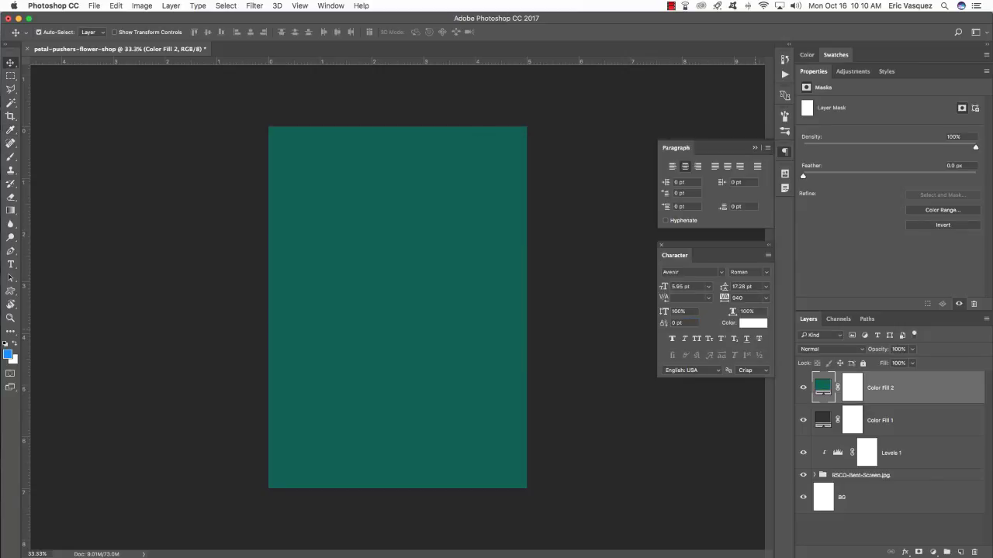
{"action": "left_click", "coordinate": [834, 347]}
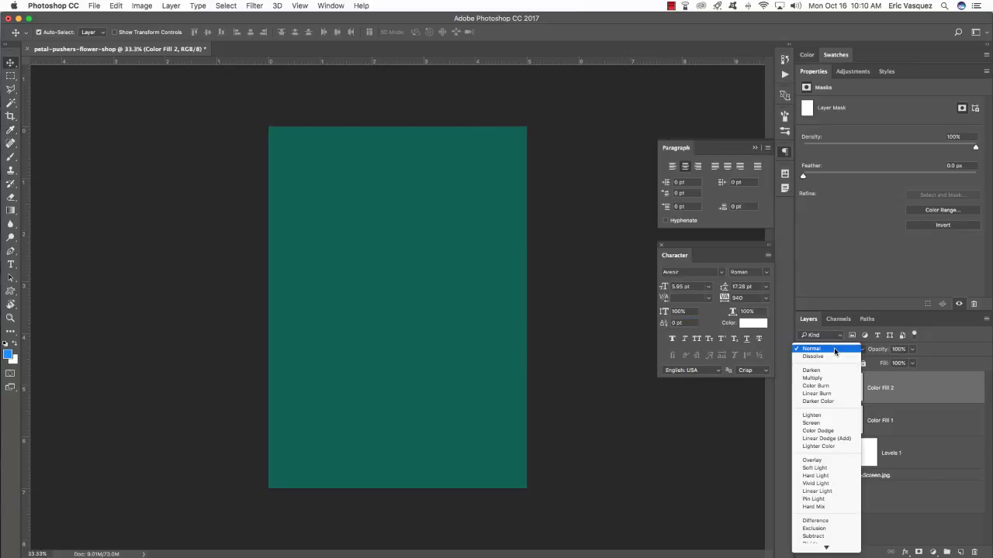
{"action": "left_click", "coordinate": [829, 431]}
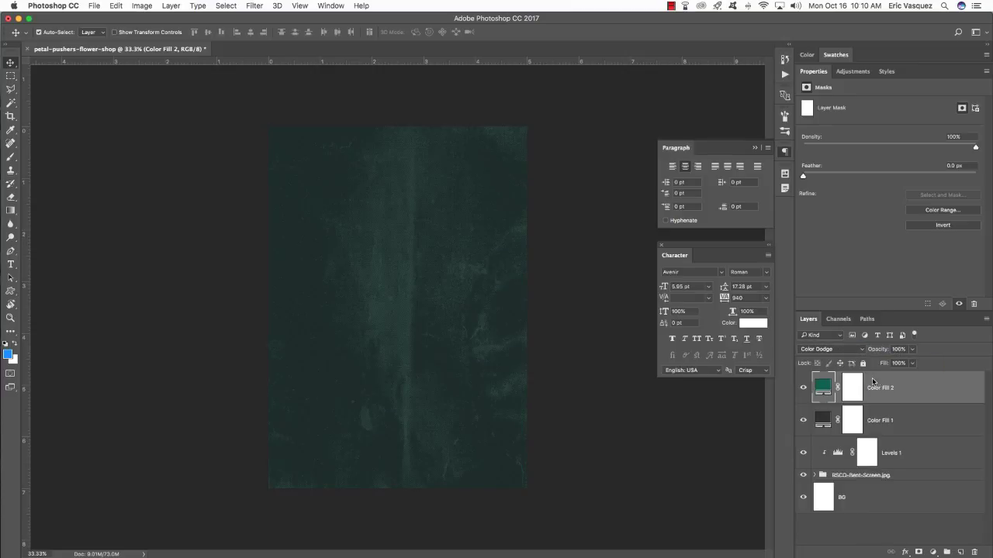
Step: Group all layers from the teal fill down to BG and name the group BACKGROUND
{"action": "left_click", "coordinate": [915, 502], "text": "shift"}
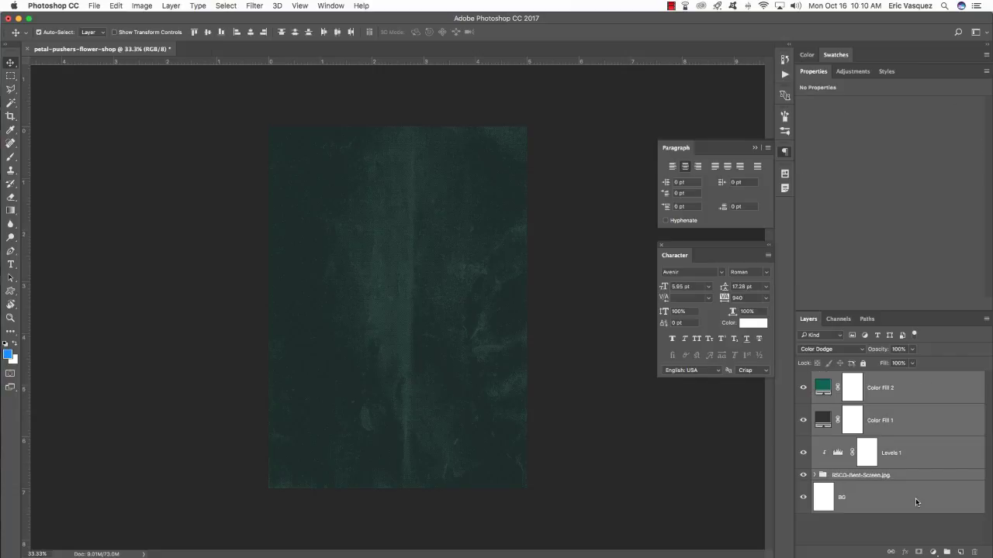
{"action": "left_click", "coordinate": [946, 552]}
{"action": "double_click", "coordinate": [842, 378]}
{"action": "type", "text": "BACKGROUND"}
{"action": "key", "text": "Return"}
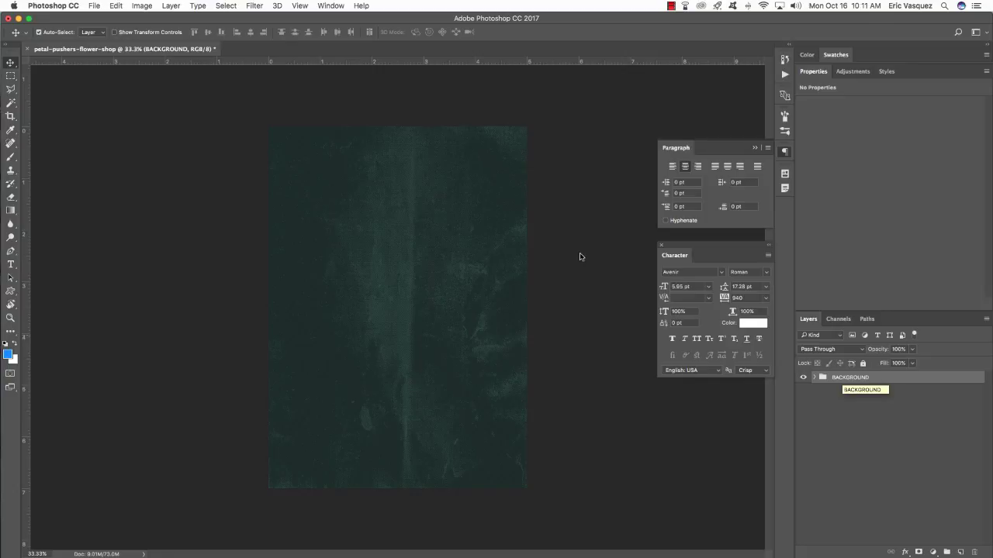
Step: Save the petal-pushers-flower-shop document and switch to the Finder window with the texture folders
{"action": "key", "text": "super+equal"}
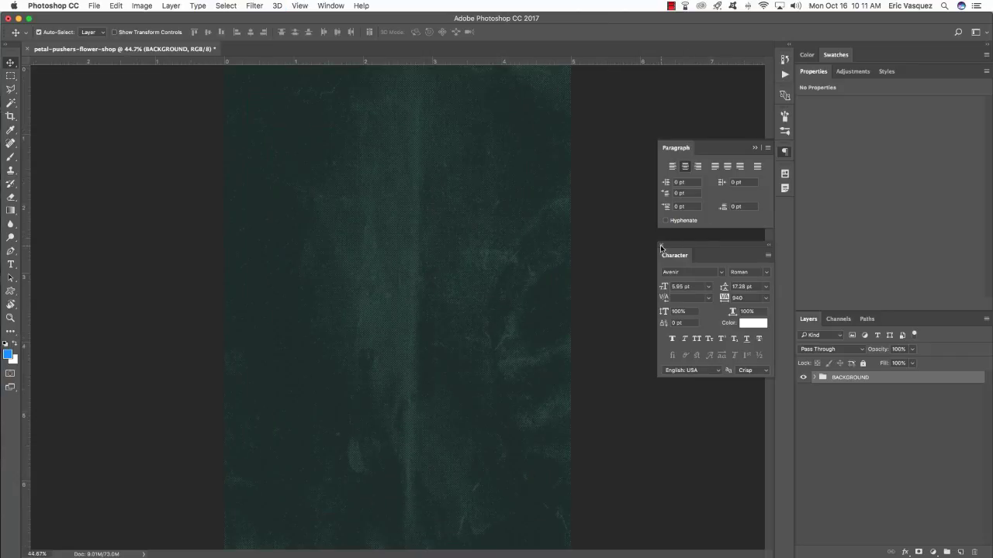
{"action": "key", "text": "super+s"}
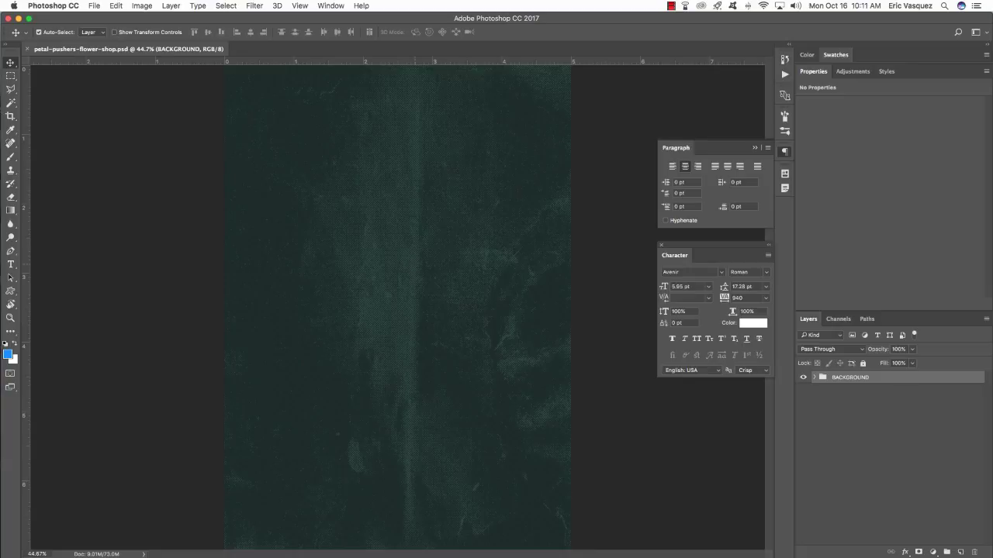
{"action": "key", "text": "super+Tab"}
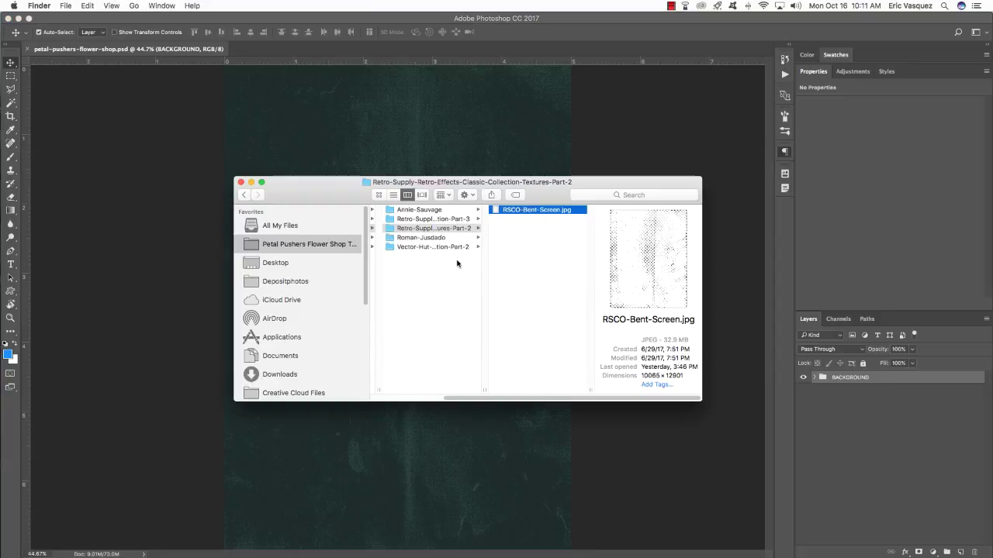
Step: Open Flower (3).png from the Vector-Hut Handcrafted Florals Collection Part 2 folder in Photoshop
{"action": "left_click", "coordinate": [444, 238]}
{"action": "left_click", "coordinate": [449, 221]}
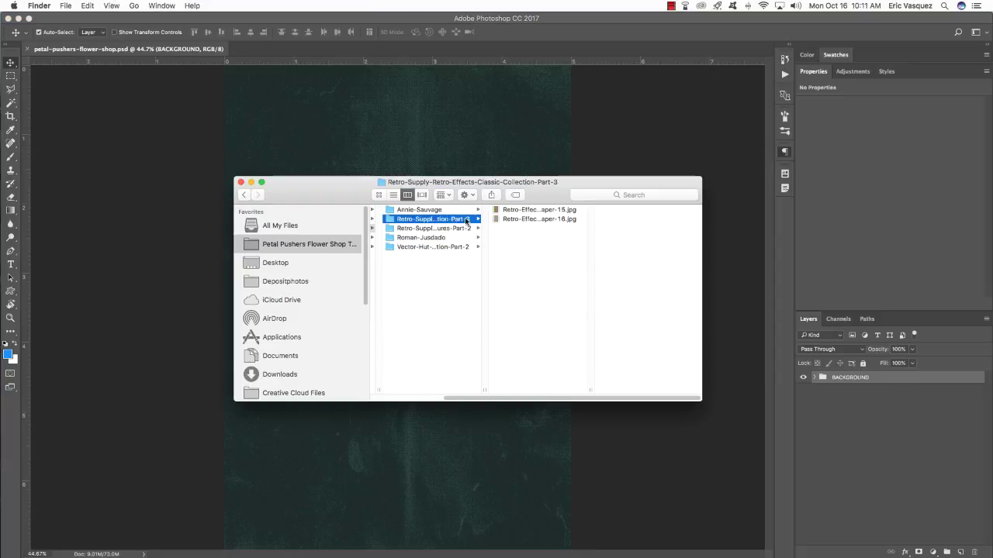
{"action": "left_click", "coordinate": [446, 210]}
{"action": "left_click", "coordinate": [429, 247]}
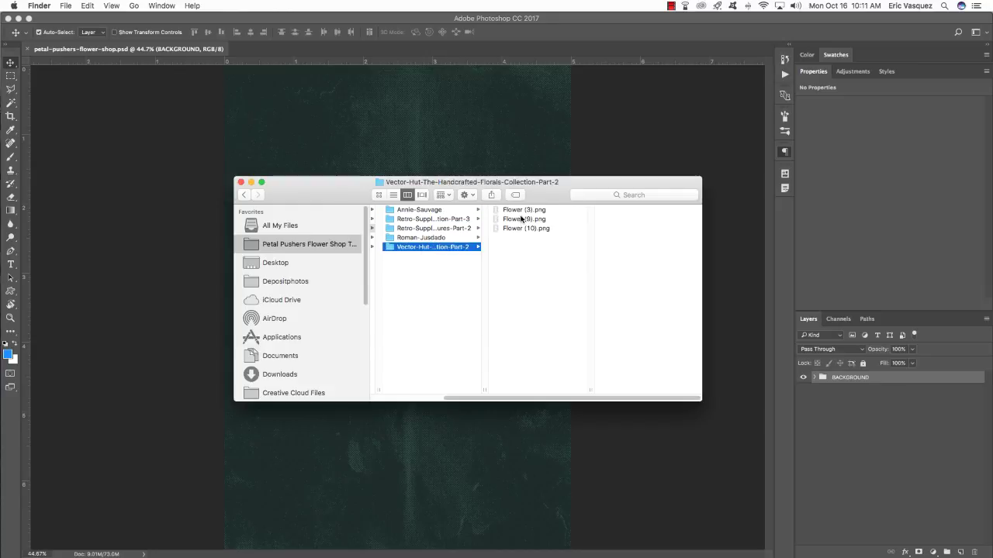
{"action": "left_click", "coordinate": [522, 211]}
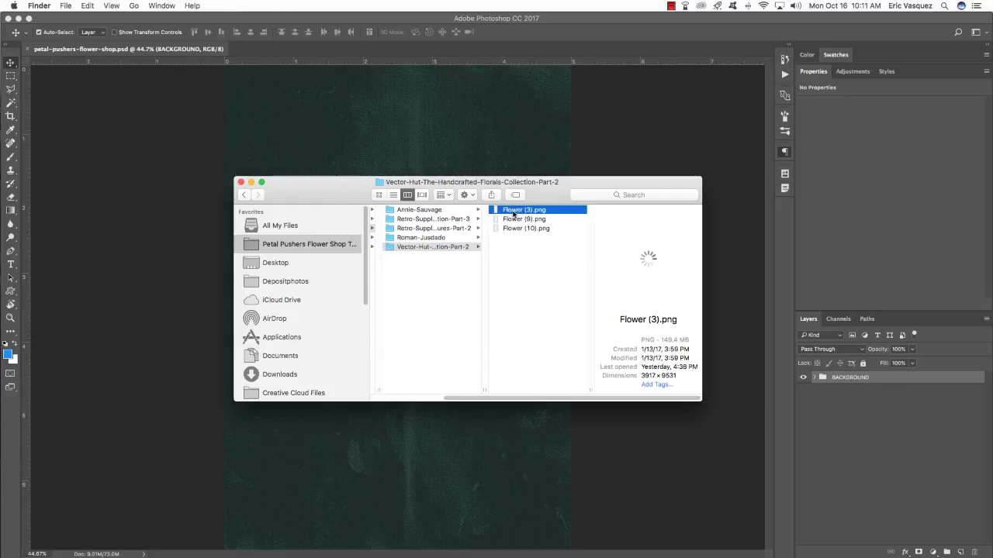
{"action": "left_click_drag", "start_coordinate": [522, 211], "coordinate": [462, 302]}
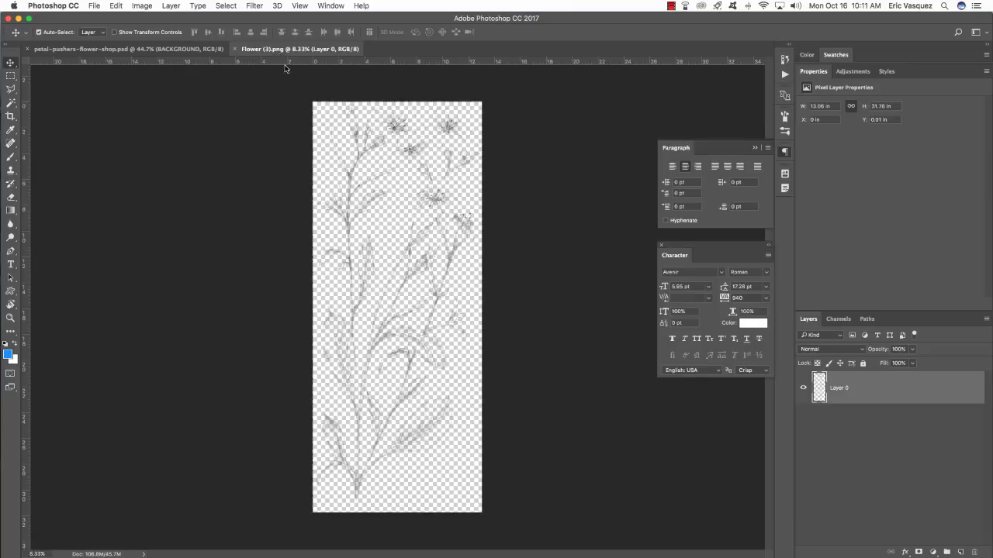
Step: Bring the flower drawing into the petal-pushers-flower-shop document above the BACKGROUND group and name its layer Flower (3).png
{"action": "left_click_drag", "start_coordinate": [277, 52], "coordinate": [720, 392]}
{"action": "left_click_drag", "start_coordinate": [674, 481], "coordinate": [328, 281]}
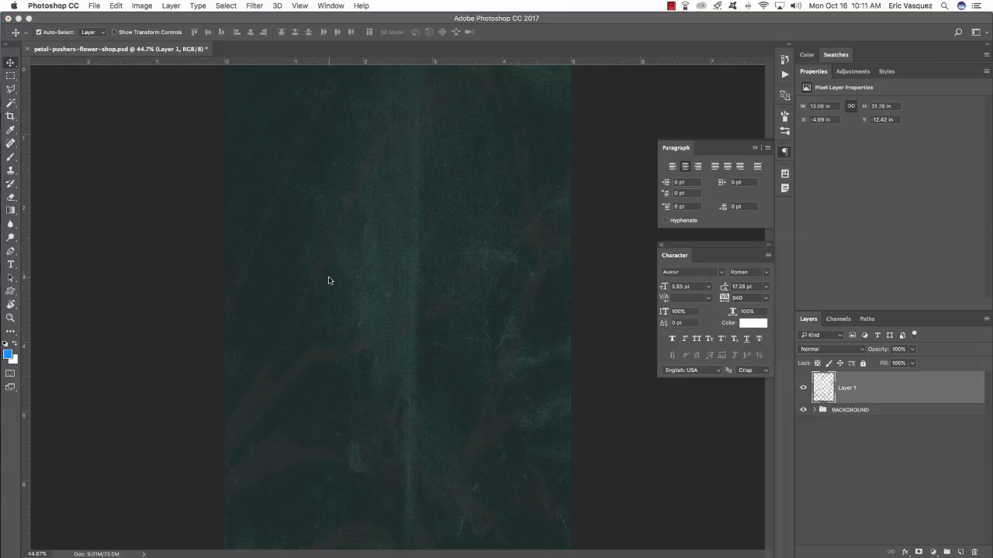
{"action": "double_click", "coordinate": [847, 389]}
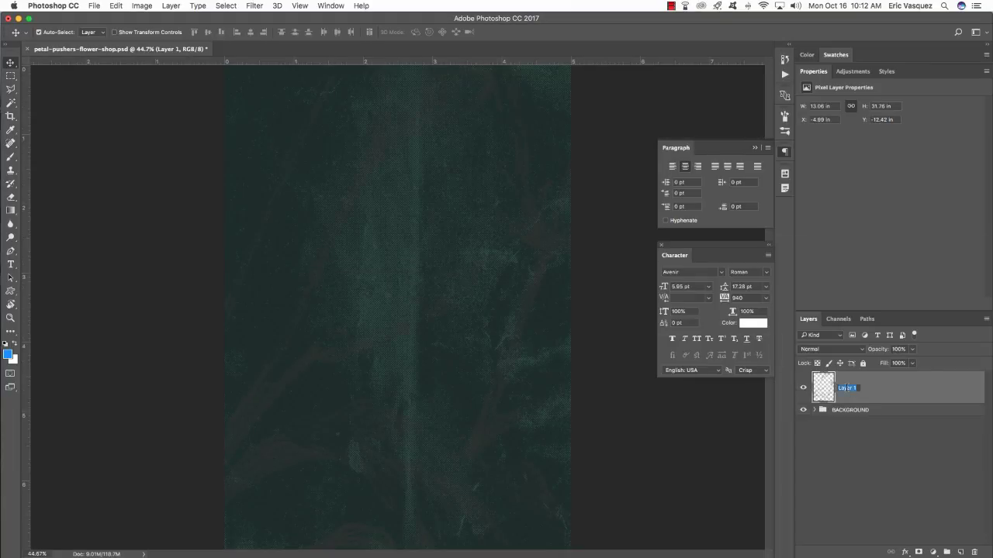
{"action": "type", "text": "Flower (3).png"}
{"action": "key", "text": "Return"}
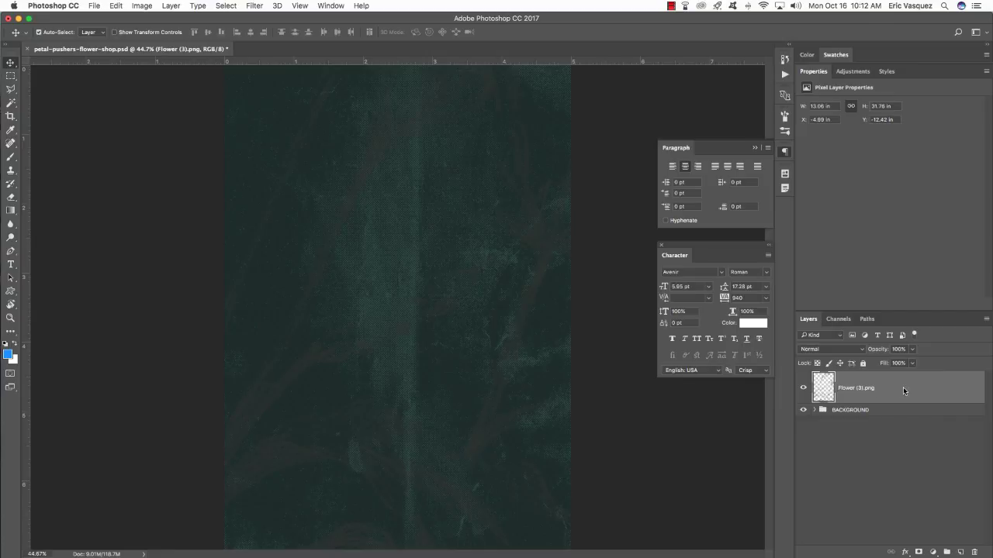
Step: Convert the Flower (3).png layer to a smart object and invert its colors
{"action": "right_click", "coordinate": [930, 386]}
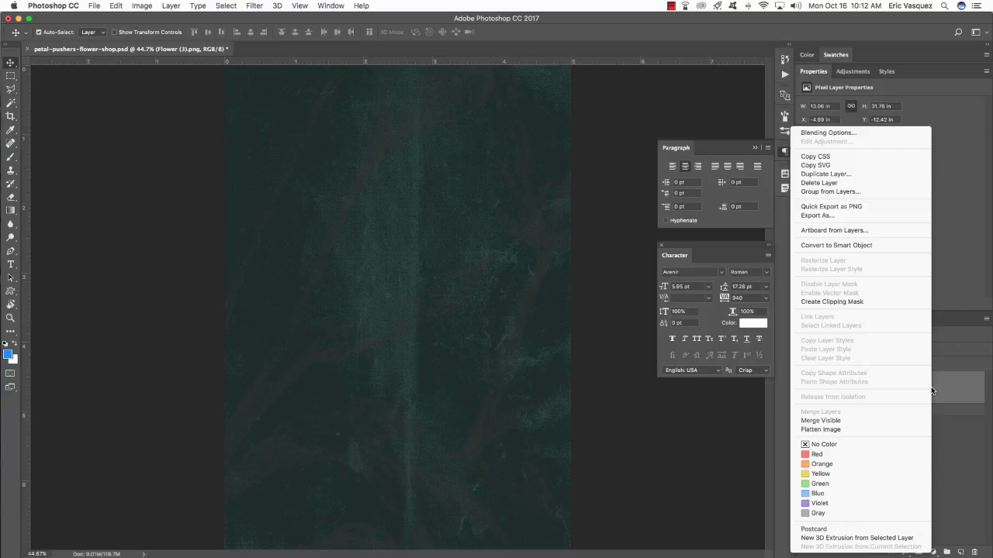
{"action": "left_click", "coordinate": [845, 246]}
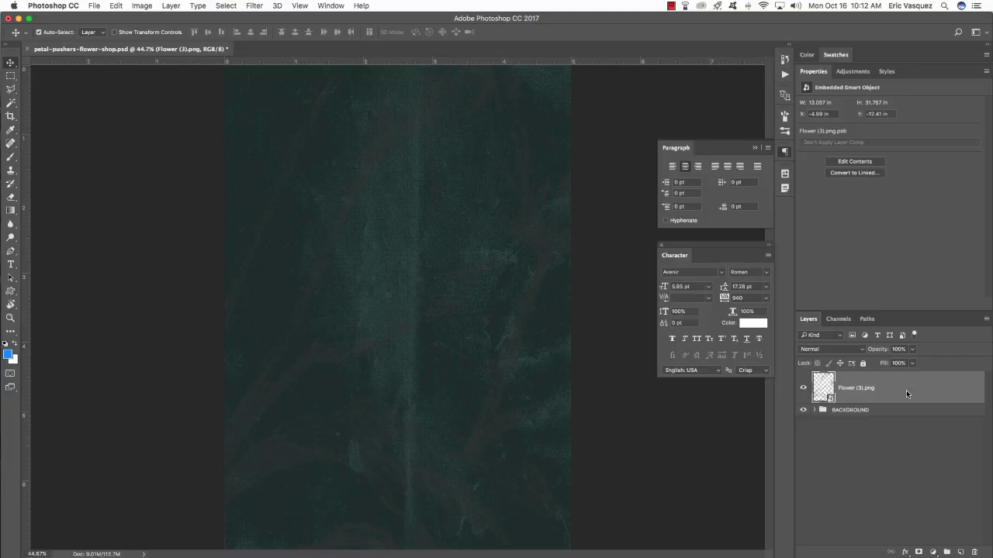
{"action": "left_click", "coordinate": [142, 5]}
{"action": "mouse_move", "coordinate": [152, 34]}
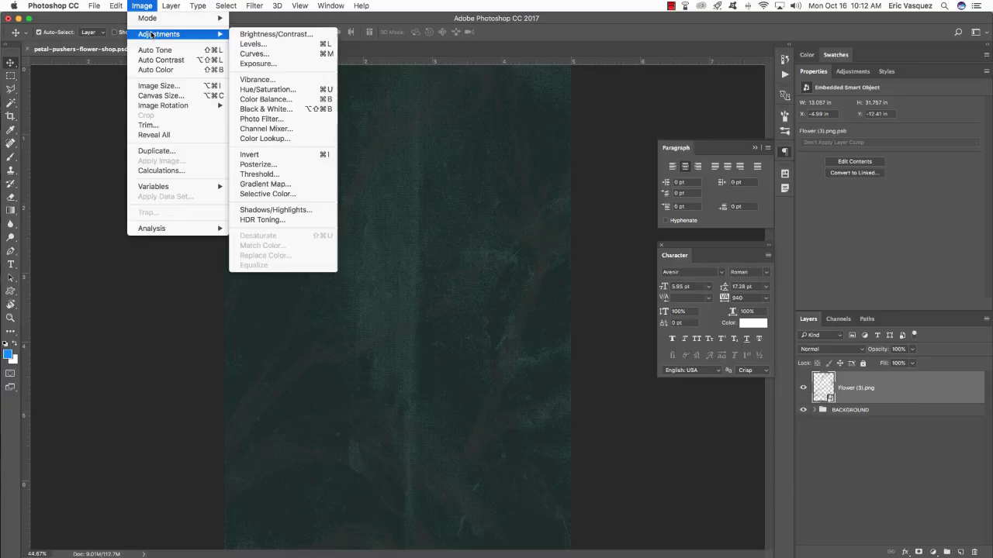
{"action": "left_click", "coordinate": [303, 156]}
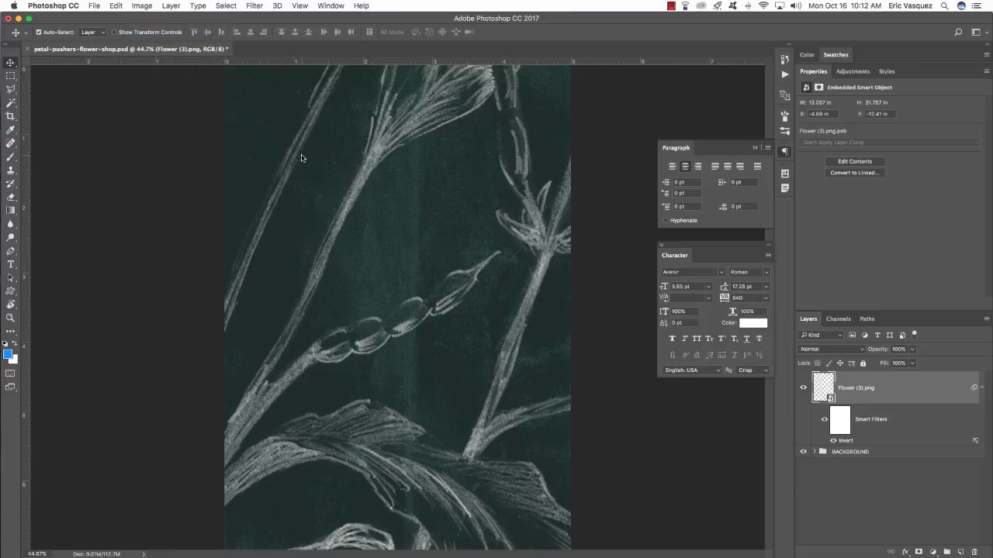
Step: Collapse the smart filters of the Flower (3).png layer and set its blend mode to Screen
{"action": "left_click", "coordinate": [981, 388]}
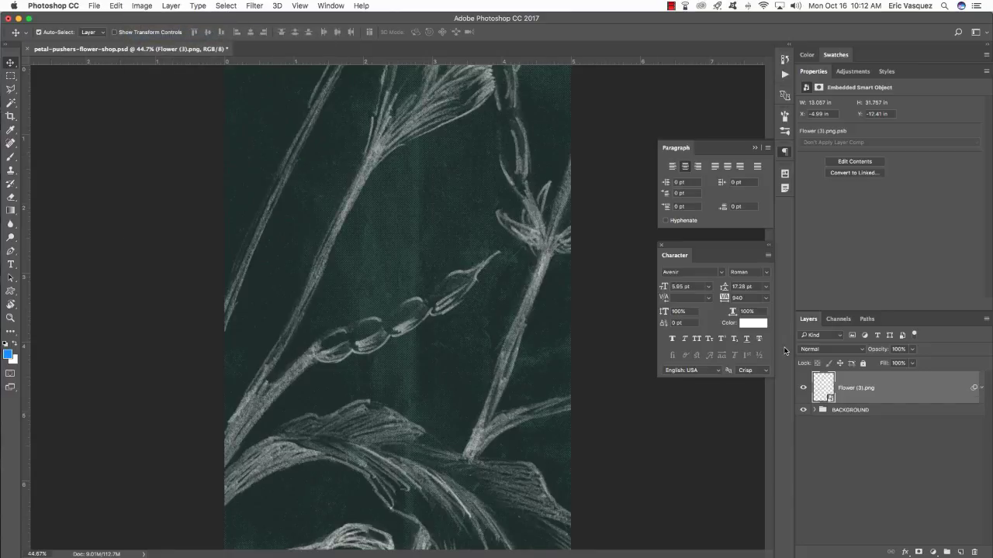
{"action": "left_click", "coordinate": [826, 349]}
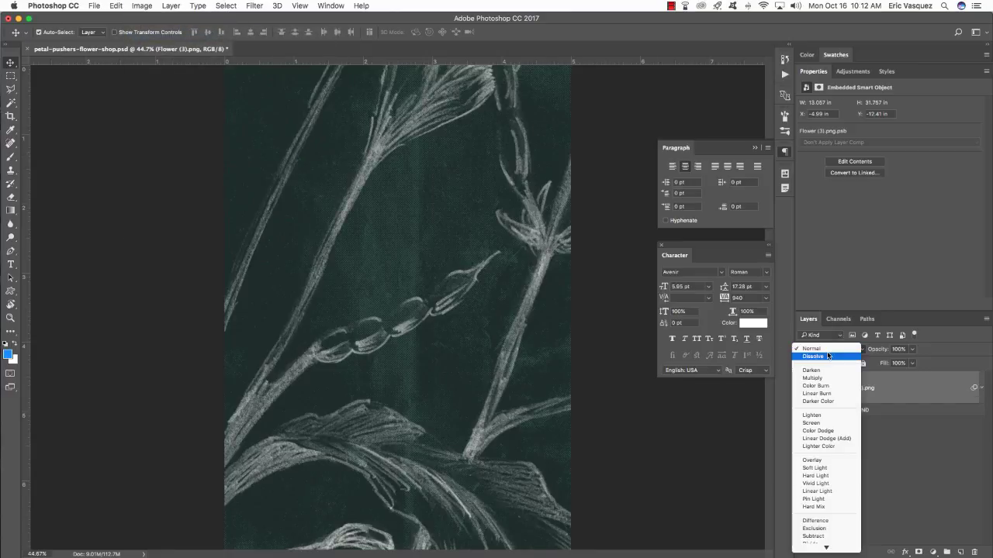
{"action": "left_click", "coordinate": [823, 424]}
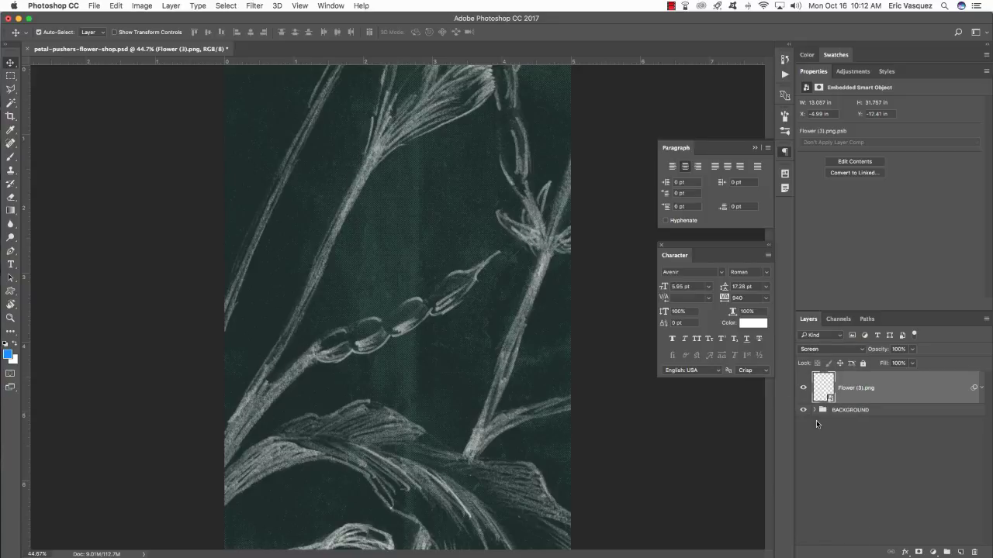
Step: Scale the Flower (3).png layer proportionally from its center to about 19.1% so it fits the page
{"action": "key", "text": "super+t"}
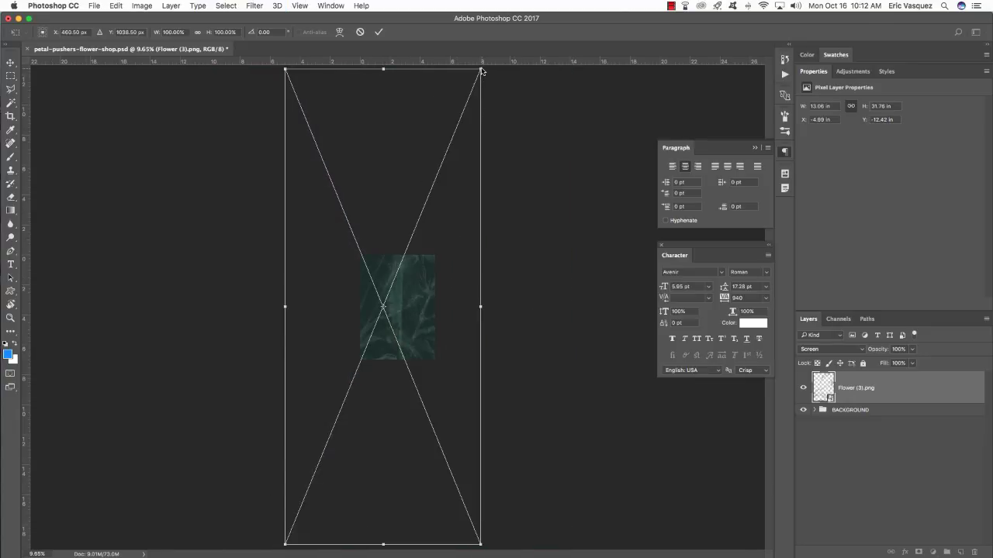
{"action": "left_click_drag", "start_coordinate": [481, 71], "coordinate": [402, 264]}
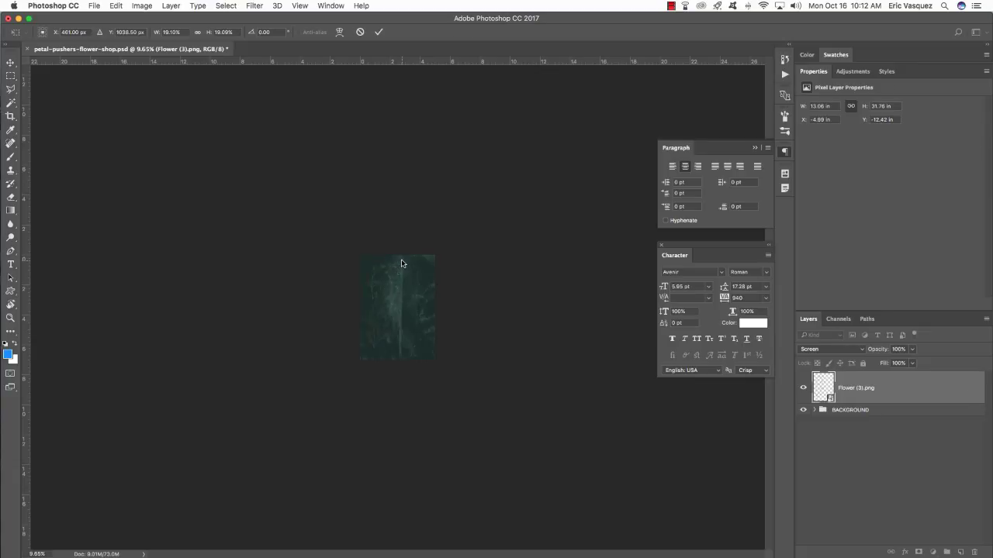
{"action": "key", "text": "Return"}
{"action": "key", "text": "super+0"}
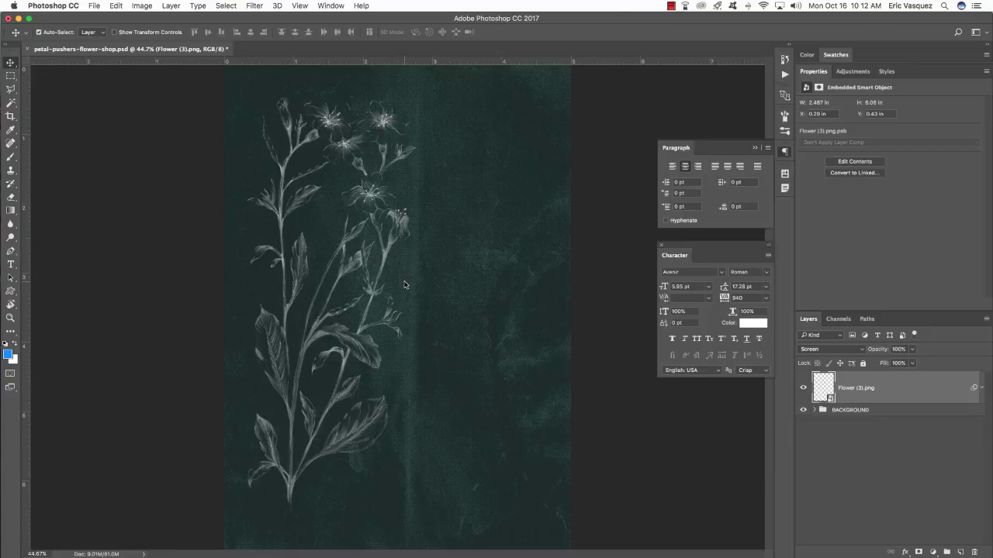
Step: Move the flower partly off the page's lower left edge and rotate it to about -3.4°
{"action": "key", "text": "ctrl+t"}
{"action": "left_click_drag", "start_coordinate": [378, 205], "coordinate": [256, 350]}
{"action": "left_click_drag", "start_coordinate": [339, 362], "coordinate": [335, 350]}
{"action": "mouse_move", "coordinate": [258, 390]}
{"action": "left_mouse_down"}
{"action": "mouse_move", "coordinate": [248, 399]}
{"action": "mouse_move", "coordinate": [248, 389]}
{"action": "left_mouse_up"}
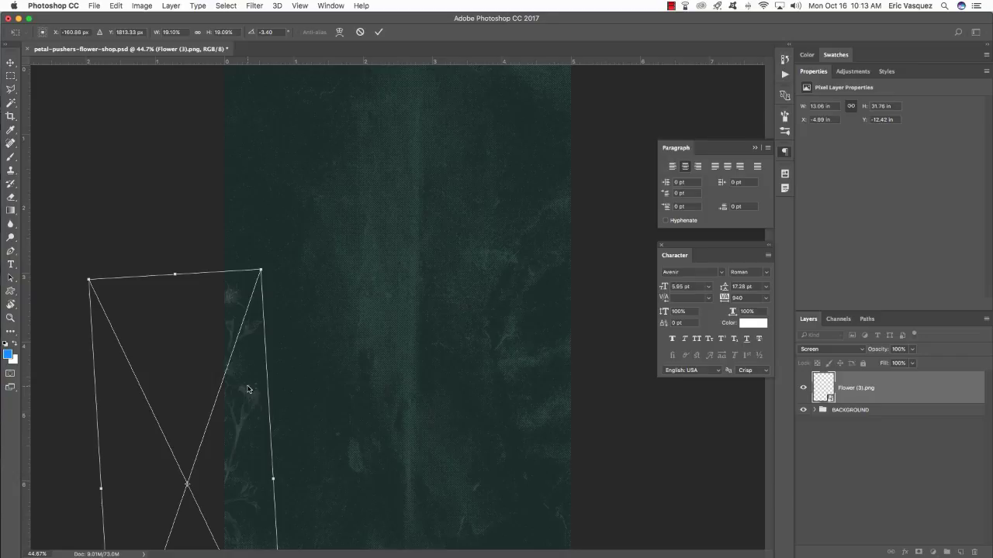
{"action": "key", "text": "Return"}
Step: Nudge the flower slightly upward and rotate it further counterclockwise to about -6.3°
{"action": "key", "text": "f"}
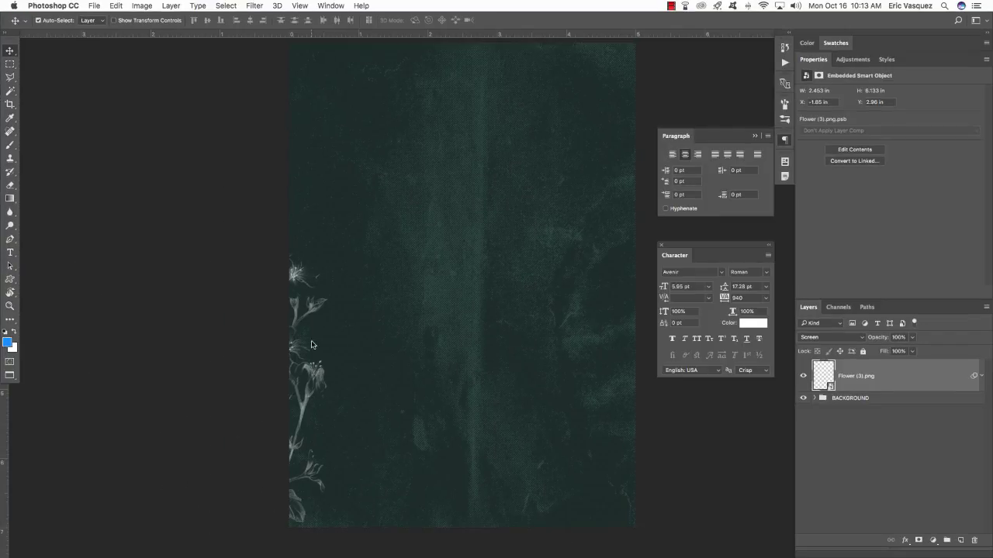
{"action": "key", "text": "shift+Up"}
{"action": "key", "text": "shift+Up"}
{"action": "key", "text": "shift+Up"}
{"action": "key", "text": "shift+Up"}
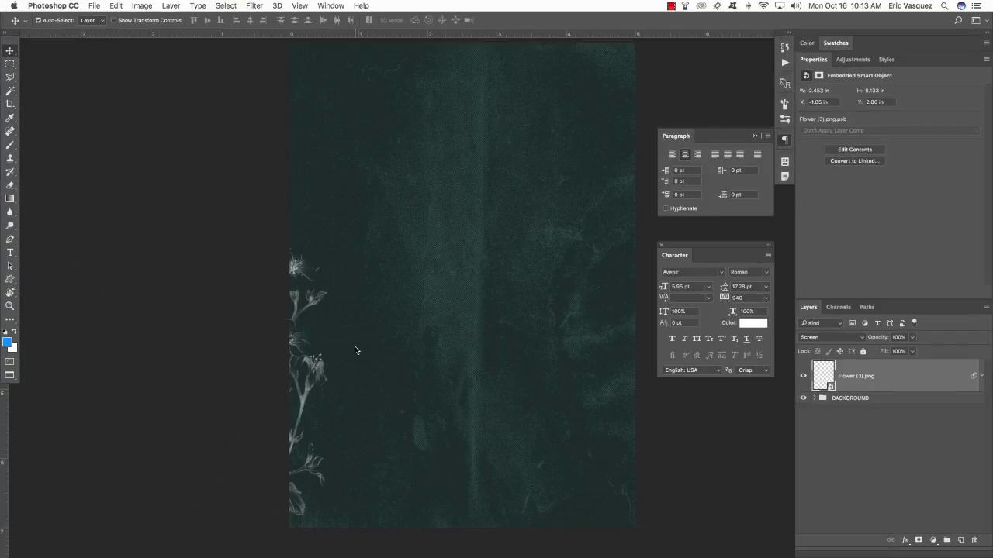
{"action": "key", "text": "ctrl+t"}
{"action": "left_click_drag", "start_coordinate": [383, 348], "coordinate": [426, 340]}
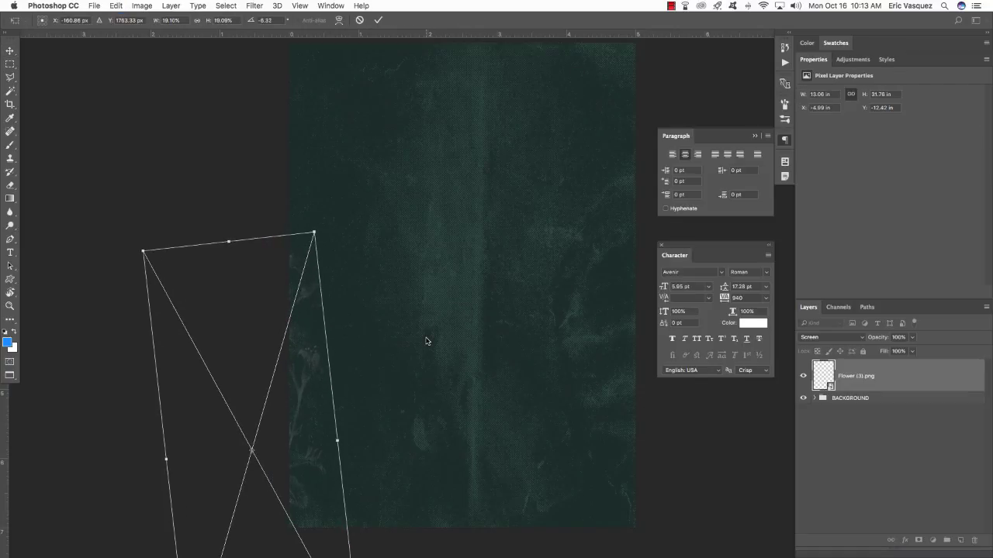
{"action": "key", "text": "Return"}
Step: Fine-tune the flower's position on the page's left edge to about X -1.84 in, Y 2.71 in
{"action": "key", "text": "shift+Right"}
{"action": "key", "text": "shift+Right"}
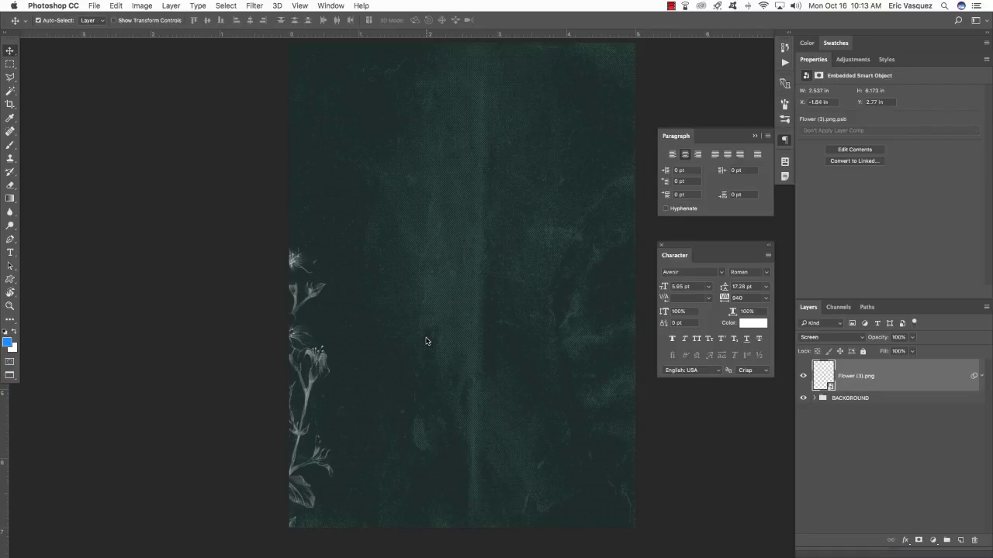
{"action": "key", "text": "shift+Up"}
{"action": "key", "text": "shift+Up"}
{"action": "key", "text": "shift+Up"}
{"action": "key", "text": "shift+Up"}
{"action": "key", "text": "shift+Up"}
{"action": "key", "text": "shift+Up"}
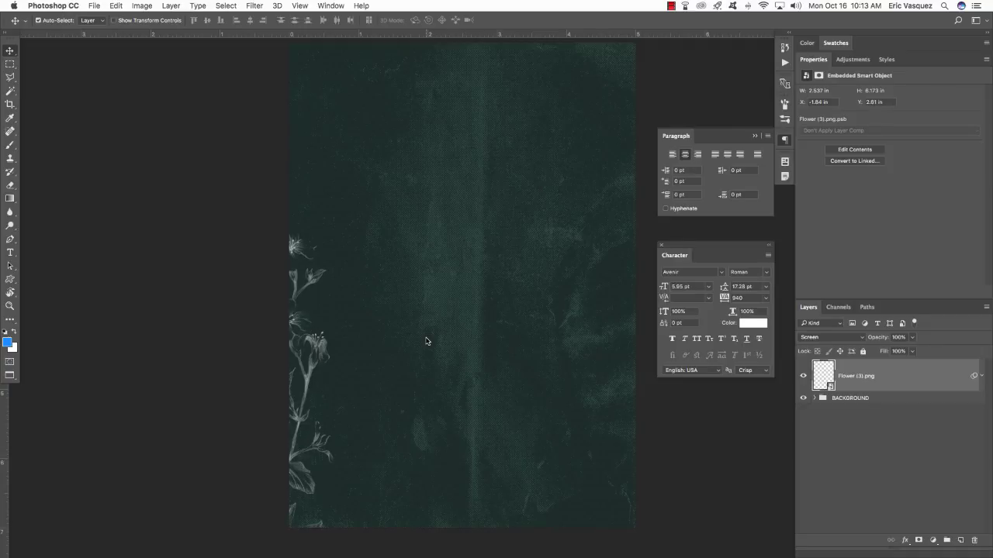
{"action": "key", "text": "shift+Down"}
{"action": "key", "text": "shift+Down"}
{"action": "key", "text": "shift+Down"}
{"action": "key", "text": "shift+Down"}
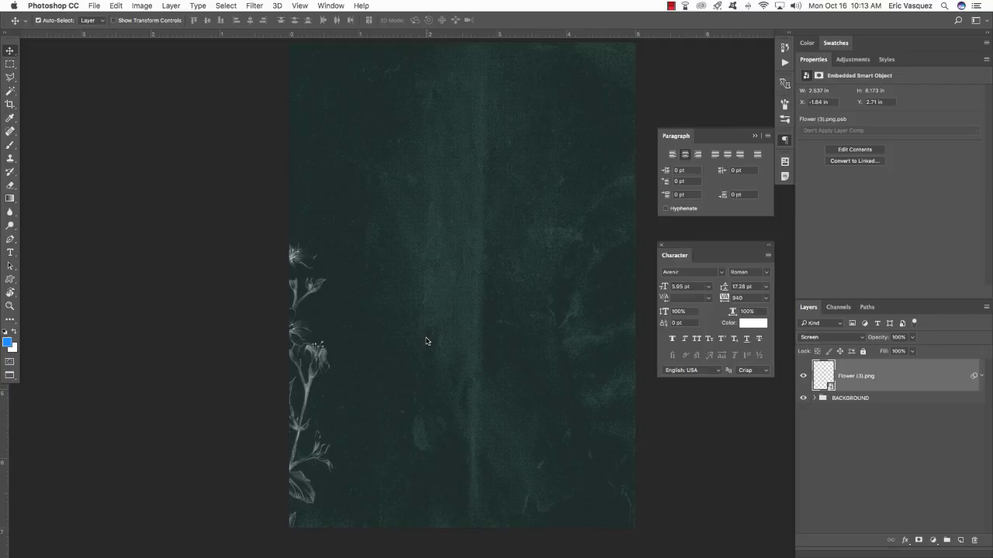
Step: Duplicate the Flower (3).png layer and move the copy to the page's upper right edge at about X 4.23 in, Y -0.94 in
{"action": "key", "text": "ctrl+j"}
{"action": "key", "text": "ctrl+t"}
{"action": "left_click_drag", "start_coordinate": [282, 372], "coordinate": [512, 190]}
{"action": "left_click_drag", "start_coordinate": [475, 243], "coordinate": [623, 196]}
{"action": "left_click_drag", "start_coordinate": [587, 222], "coordinate": [613, 207]}
{"action": "key", "text": "Return"}
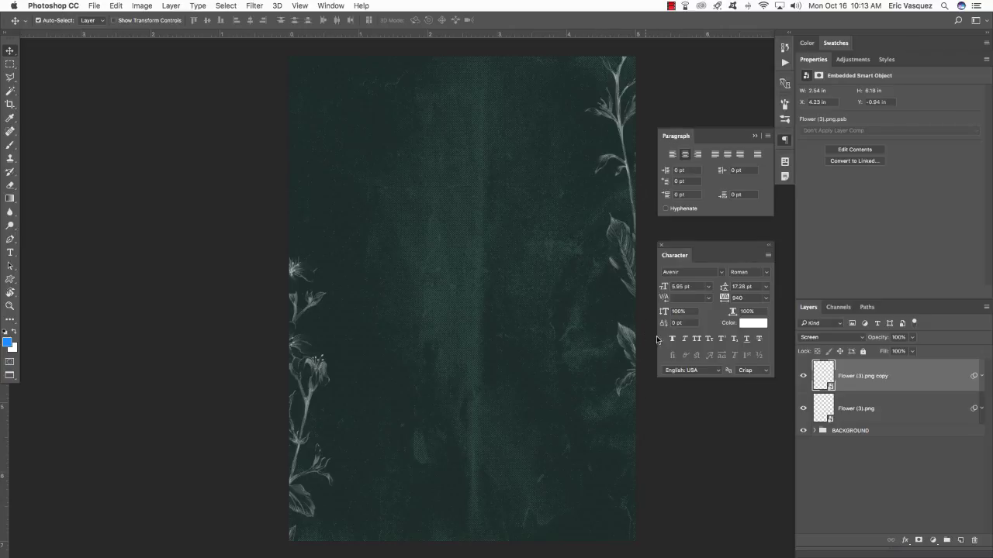
Step: Add a layer mask to the Flower (3).png copy and paint black over the lowest leaf to hide it
{"action": "left_click", "coordinate": [918, 541]}
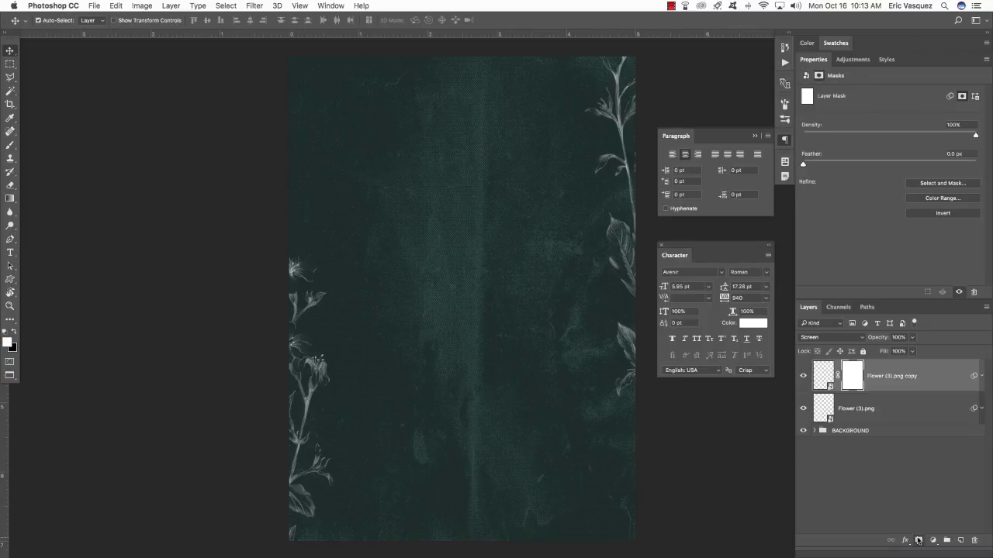
{"action": "key", "text": "b"}
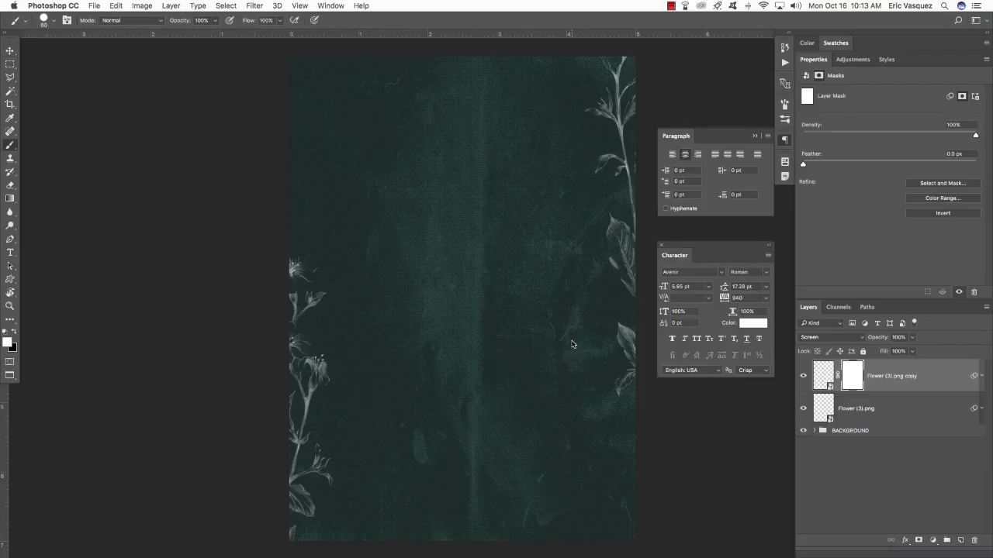
{"action": "key", "text": "x"}
{"action": "mouse_move", "coordinate": [617, 325]}
{"action": "left_mouse_down"}
{"action": "mouse_move", "coordinate": [621, 355]}
{"action": "mouse_move", "coordinate": [633, 324]}
{"action": "mouse_move", "coordinate": [632, 394]}
{"action": "mouse_move", "coordinate": [636, 366]}
{"action": "left_mouse_up"}
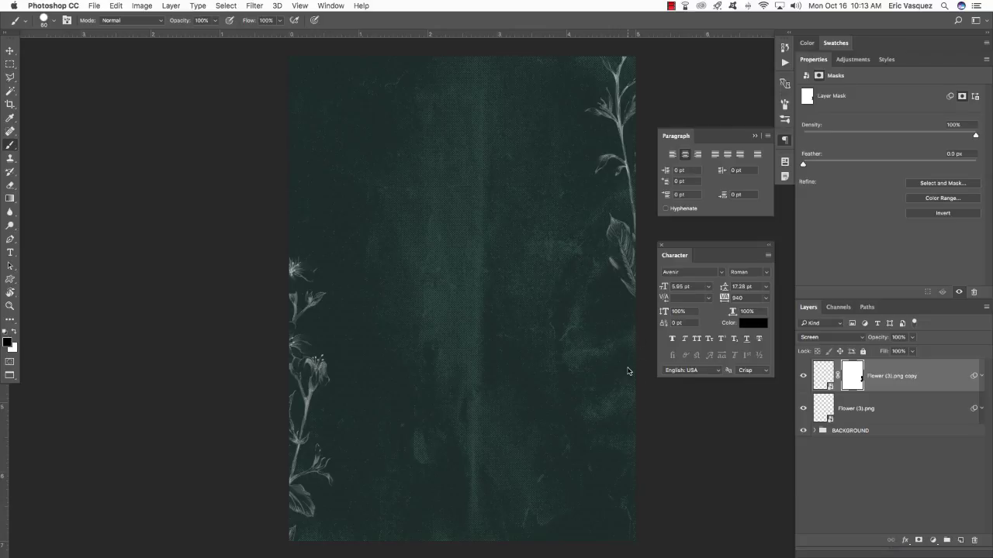
{"action": "key", "text": "v"}
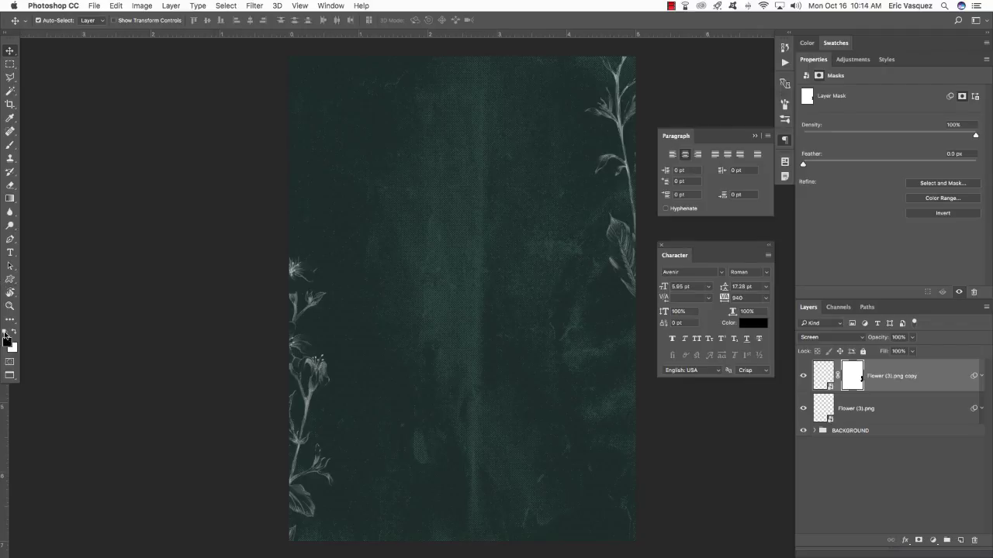
{"action": "key", "text": "x"}
{"action": "key", "text": "x"}
{"action": "key", "text": "x"}
{"action": "key", "text": "x"}
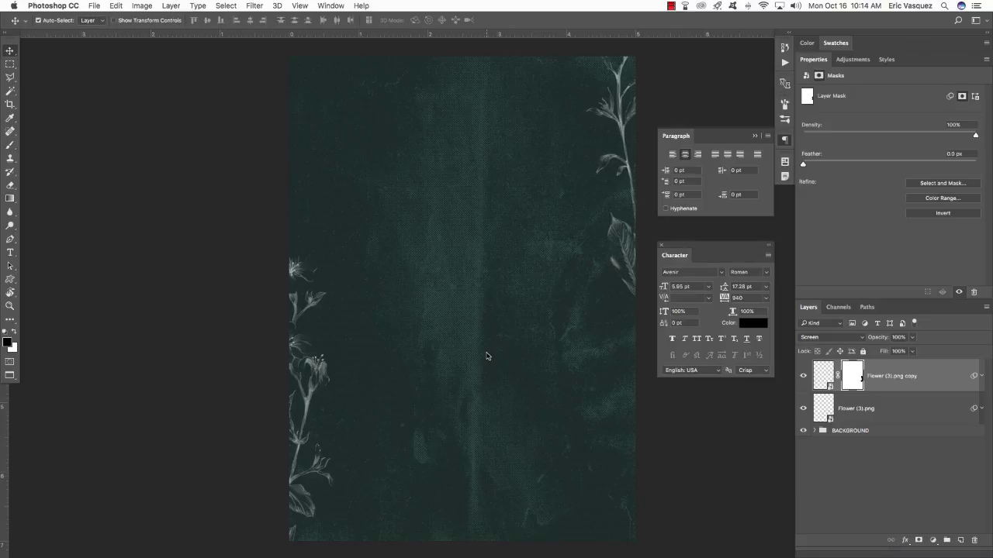
Step: Open Flower (9).png from the Finder folder and bring the drawing into the petal-pushers-flower-shop document as the top layer
{"action": "key", "text": "super+Tab"}
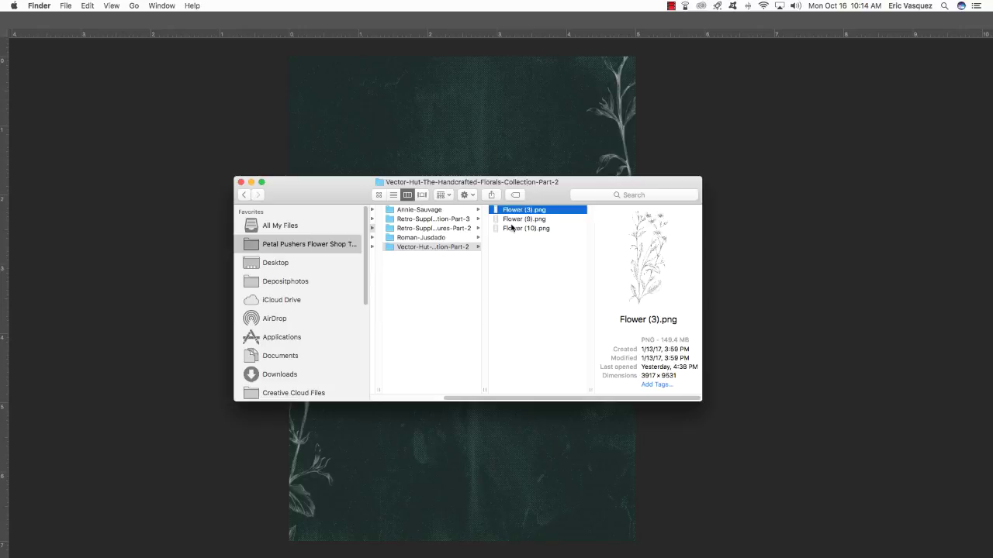
{"action": "left_click_drag", "start_coordinate": [512, 220], "coordinate": [713, 535]}
{"action": "left_click_drag", "start_coordinate": [340, 51], "coordinate": [749, 400]}
{"action": "left_click_drag", "start_coordinate": [859, 380], "coordinate": [441, 313]}
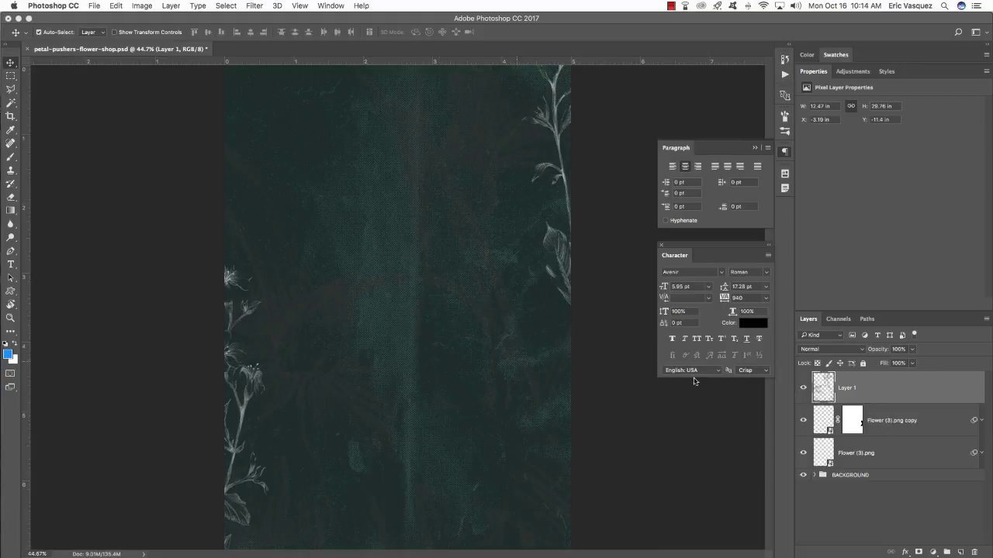
Step: Rename the newly added top layer as Flower (9).png
{"action": "double_click", "coordinate": [846, 388]}
{"action": "type", "text": "Flower (3).png"}
{"action": "key", "text": "Right"}
{"action": "key", "text": "BackSpace"}
{"action": "type", "text": "9"}
{"action": "key", "text": "Return"}
Step: Convert the Flower (9).png layer to a smart object and set its blend mode to Screen
{"action": "right_click", "coordinate": [904, 378]}
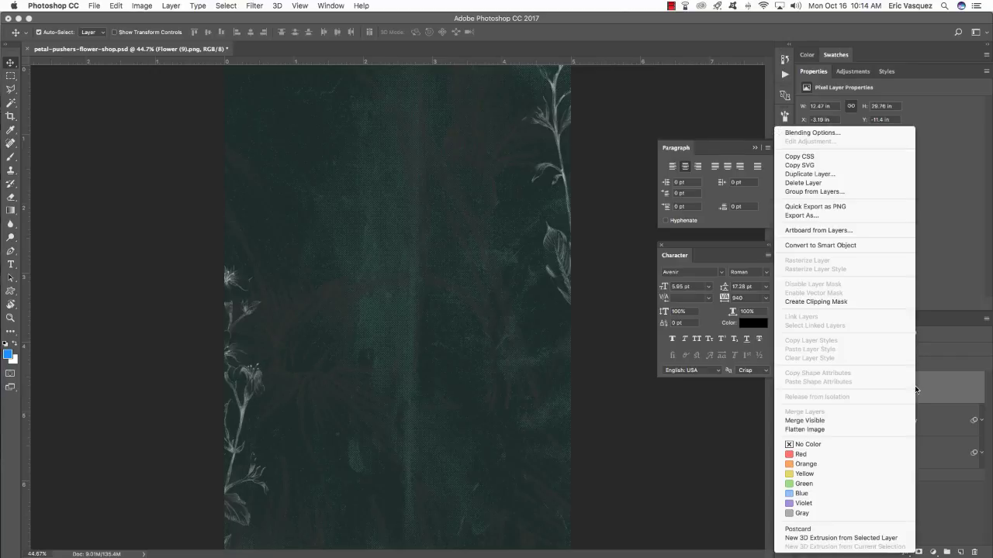
{"action": "left_click", "coordinate": [806, 244]}
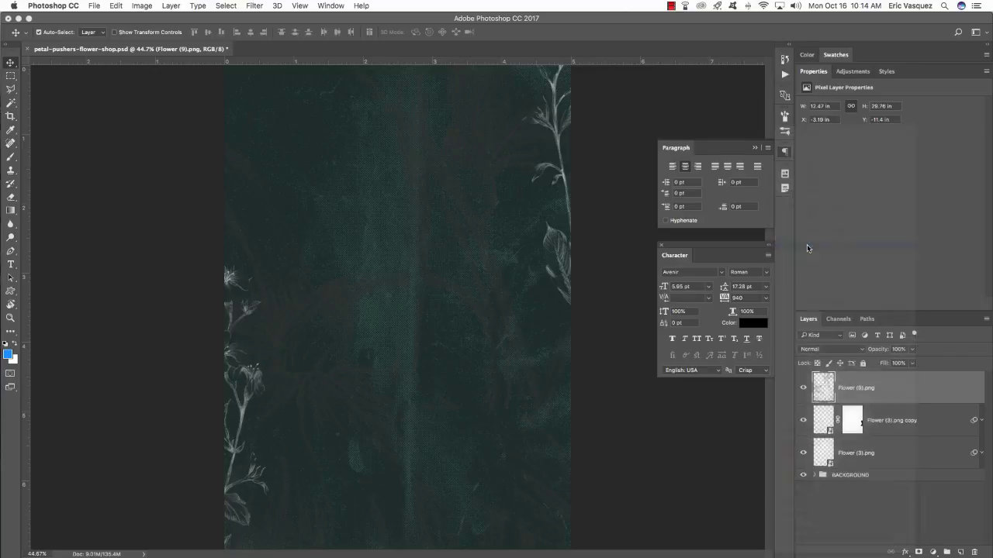
{"action": "left_click", "coordinate": [828, 353]}
{"action": "left_click", "coordinate": [822, 425]}
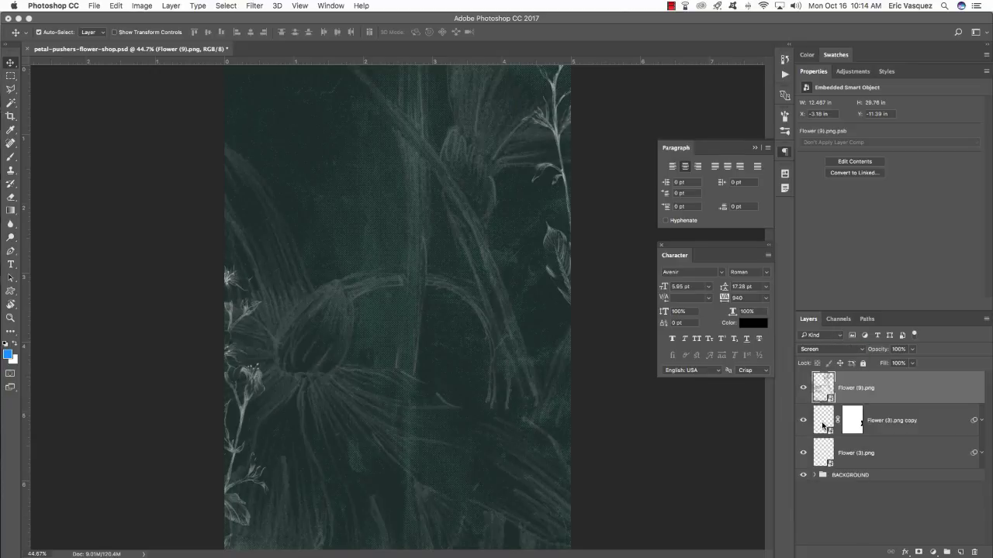
Step: Invert the Flower (9).png layer and scale the drawing down to about 14.75% around its center
{"action": "key", "text": "super+f"}
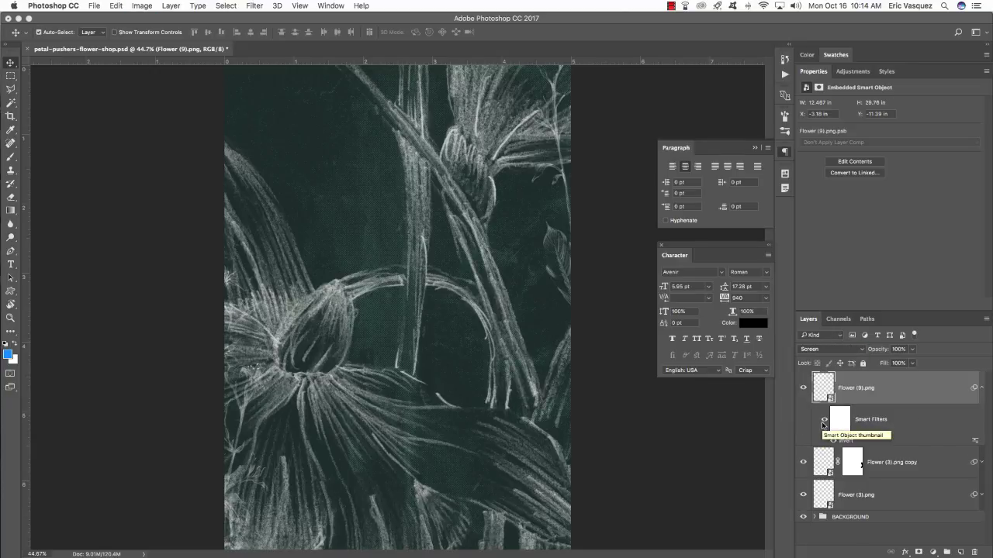
{"action": "key", "text": "super+t"}
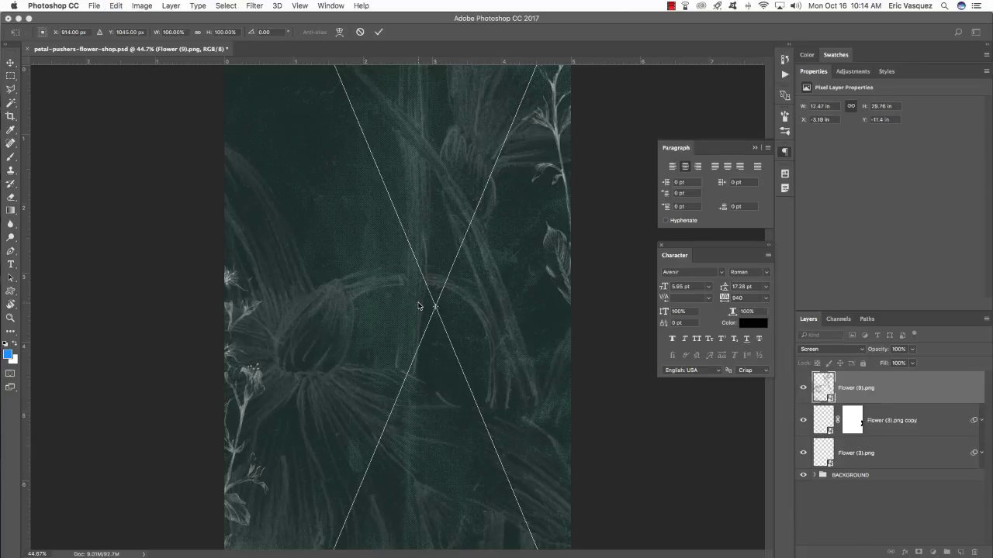
{"action": "key", "text": "super+0"}
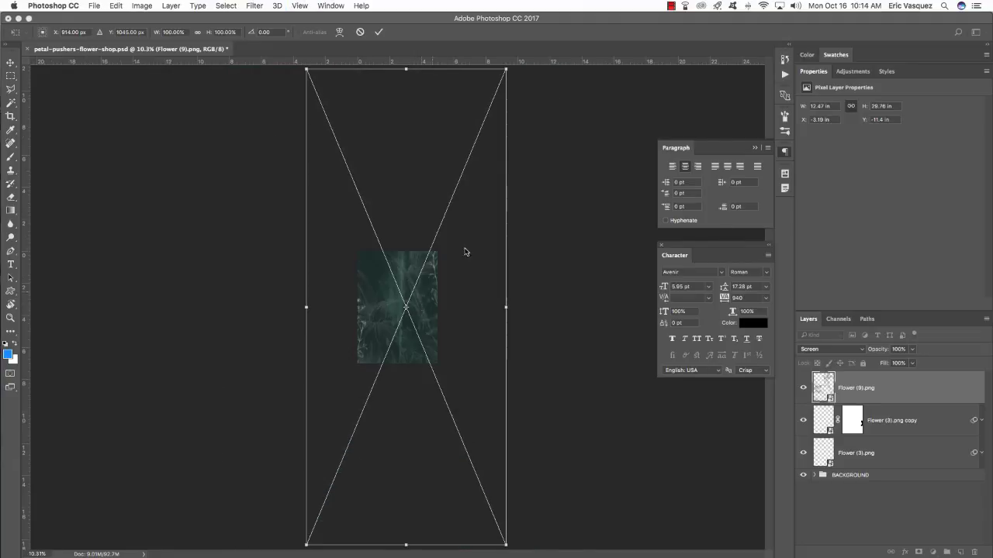
{"action": "left_click_drag", "start_coordinate": [507, 71], "coordinate": [420, 274]}
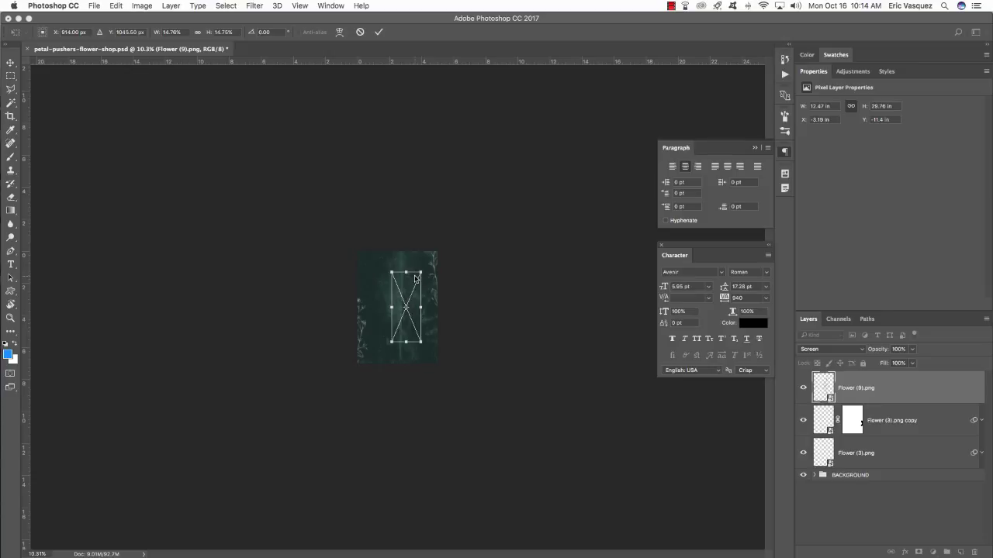
{"action": "key", "text": "Return"}
{"action": "key", "text": "super+="}
{"action": "key", "text": "super+="}
{"action": "key", "text": "super+="}
{"action": "key", "text": "super+="}
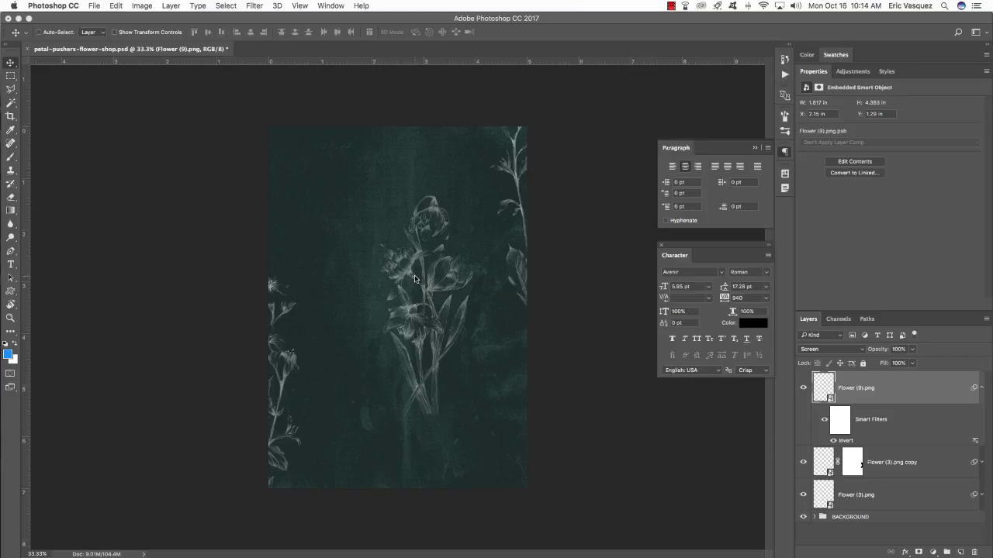
Step: Move the Flower (9).png drawing to the canvas's upper left edge and rotate it about 13 degrees clockwise
{"action": "key", "text": "super+t"}
{"action": "left_click_drag", "start_coordinate": [437, 288], "coordinate": [280, 207]}
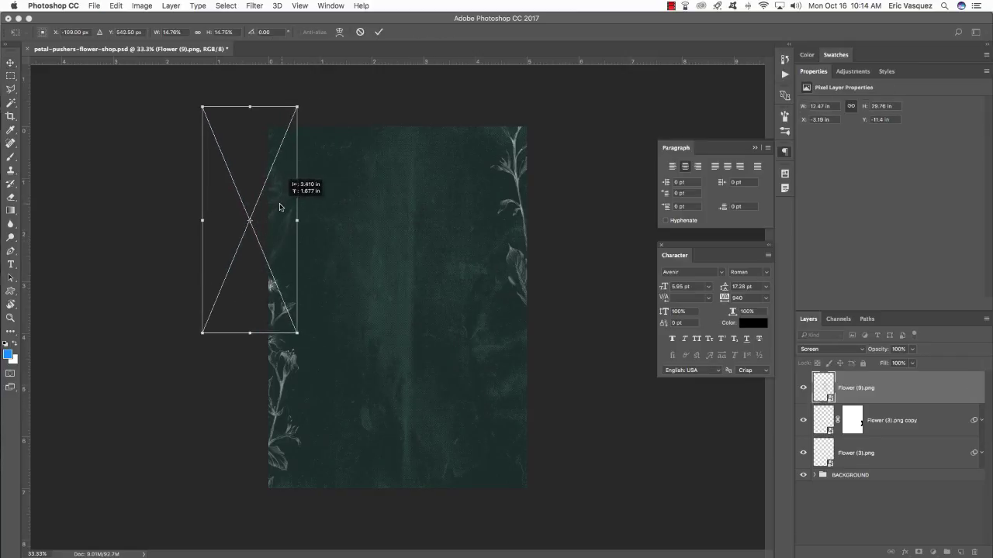
{"action": "left_click_drag", "start_coordinate": [346, 166], "coordinate": [349, 192]}
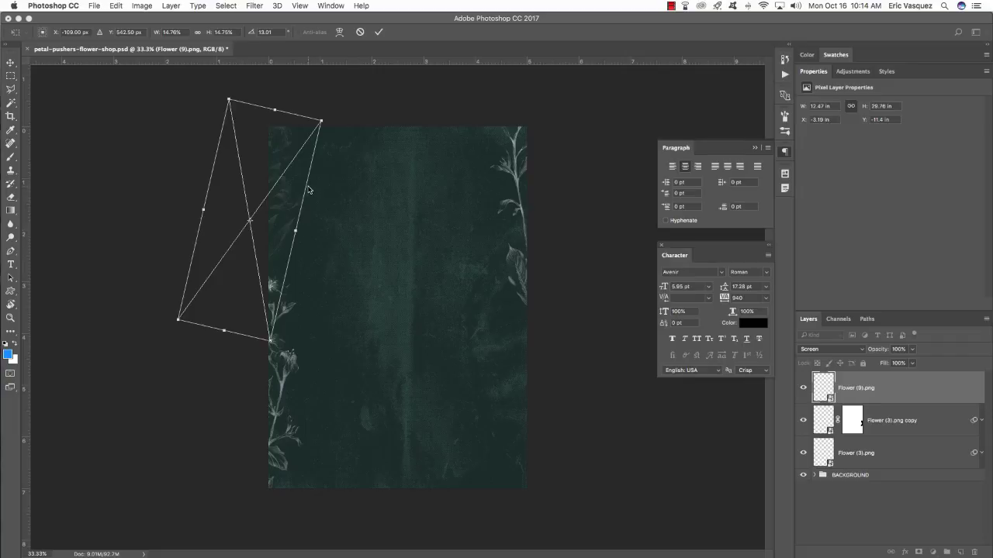
{"action": "key", "text": "Return"}
Step: Nudge the Flower (9).png drawing along the left canvas edge to about X -1.25 in, Y -0.25 in
{"action": "key", "text": "shift+Down"}
{"action": "key", "text": "shift+Down"}
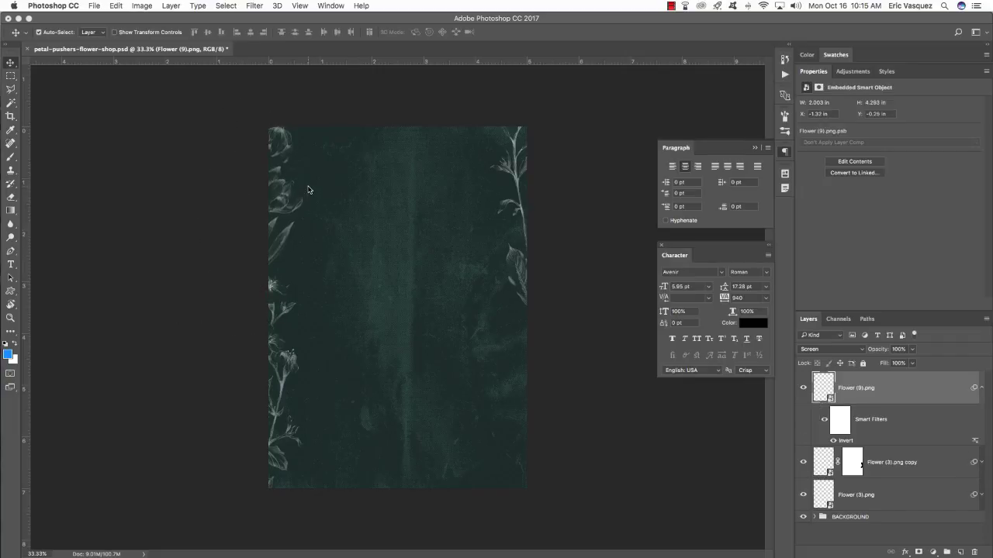
{"action": "key", "text": "Right"}
{"action": "key", "text": "Right"}
{"action": "key", "text": "Right"}
{"action": "key", "text": "Right"}
{"action": "key", "text": "Right"}
{"action": "key", "text": "Right"}
{"action": "key", "text": "Right"}
{"action": "key", "text": "Right"}
{"action": "key", "text": "Right"}
{"action": "key", "text": "Right"}
{"action": "key", "text": "Right"}
{"action": "key", "text": "Right"}
{"action": "key", "text": "Right"}
{"action": "key", "text": "Right"}
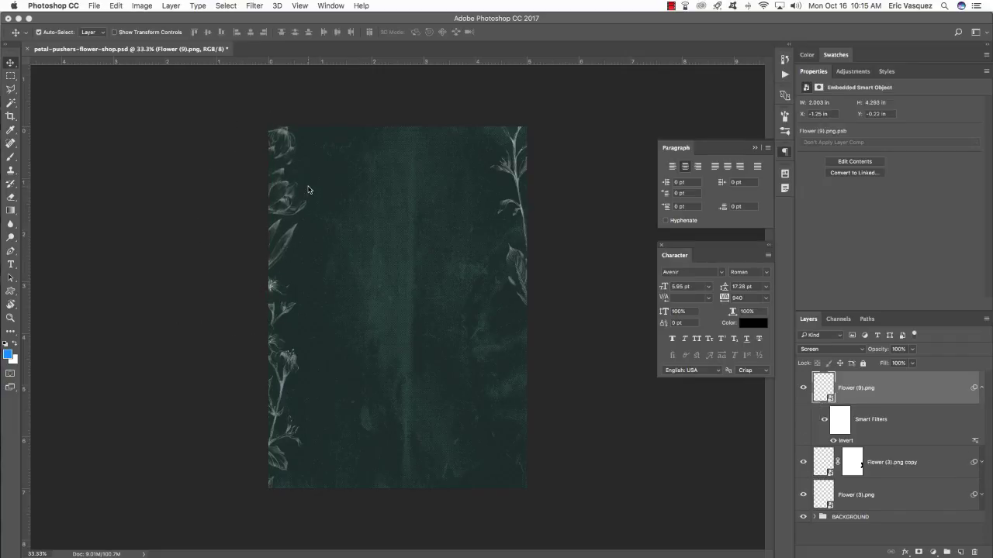
{"action": "key", "text": "Up"}
{"action": "key", "text": "Up"}
{"action": "key", "text": "Up"}
{"action": "key", "text": "Up"}
{"action": "key", "text": "Up"}
{"action": "key", "text": "Up"}
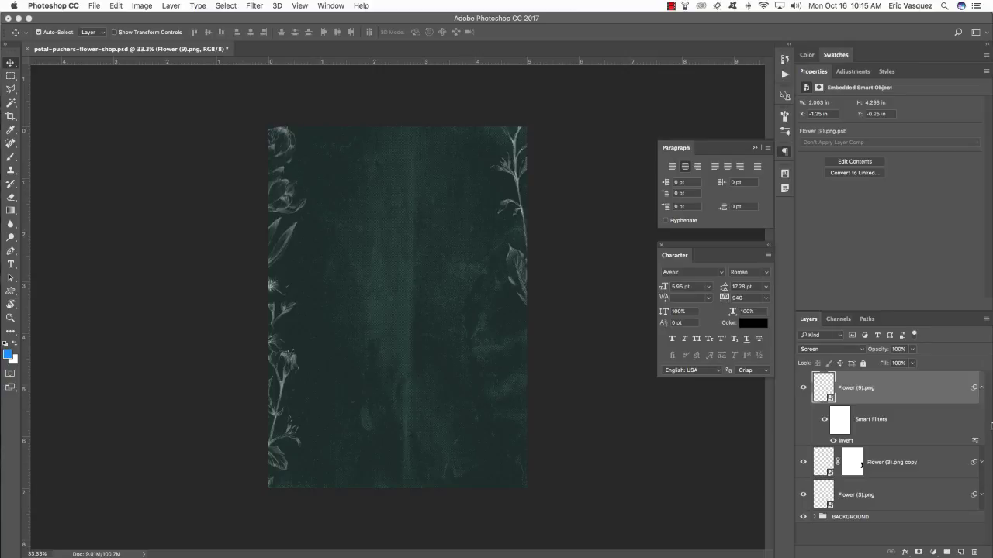
Step: Duplicate the Flower (9).png layer and transform the copy into place at the canvas's lower right edge, about X 4.12 in, Y 3.64 in
{"action": "left_click", "coordinate": [981, 388]}
{"action": "key", "text": "super+j"}
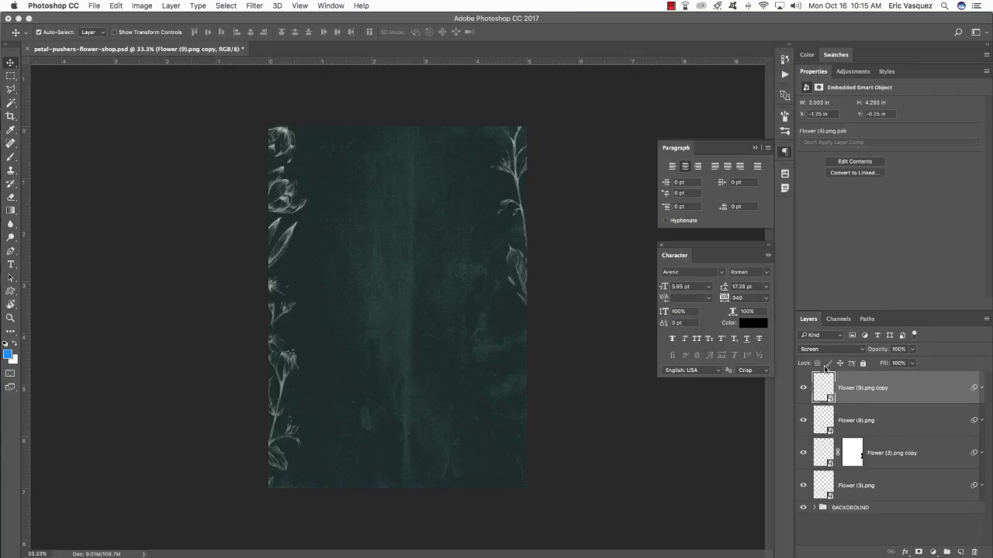
{"action": "key", "text": "super+t"}
{"action": "left_click_drag", "start_coordinate": [291, 187], "coordinate": [550, 274]}
{"action": "left_click_drag", "start_coordinate": [525, 323], "coordinate": [532, 331]}
{"action": "key", "text": "Return"}
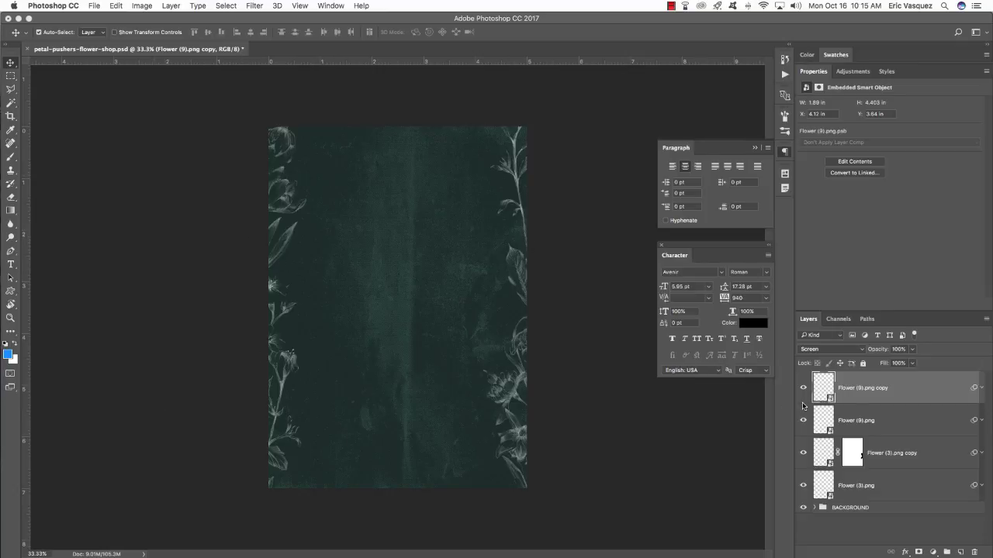
Step: Open Flower (10).png from the Finder folder and bring the drawing into the petal-pushers-flower-shop document as the top layer
{"action": "key", "text": "super+Tab"}
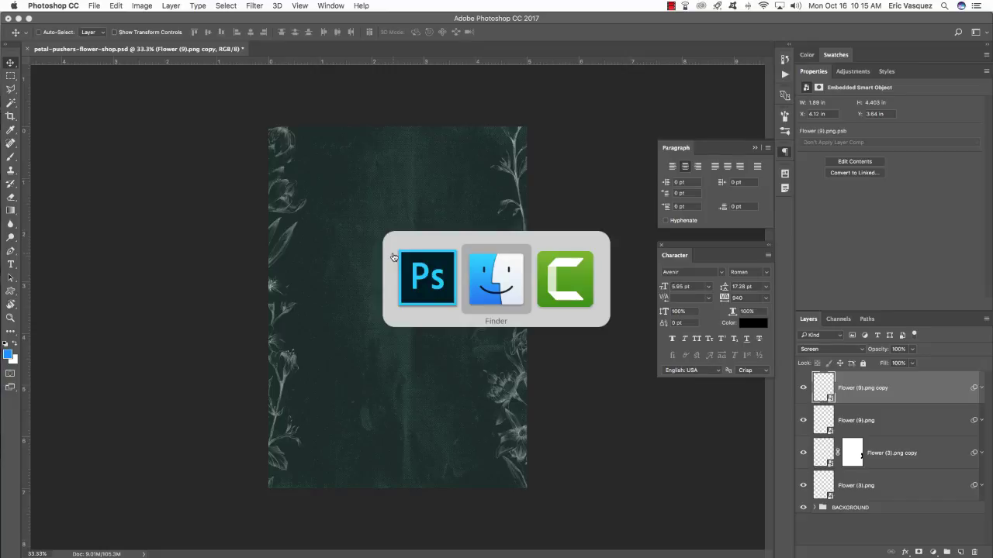
{"action": "left_click", "coordinate": [520, 228]}
{"action": "left_click_drag", "start_coordinate": [520, 231], "coordinate": [711, 535]}
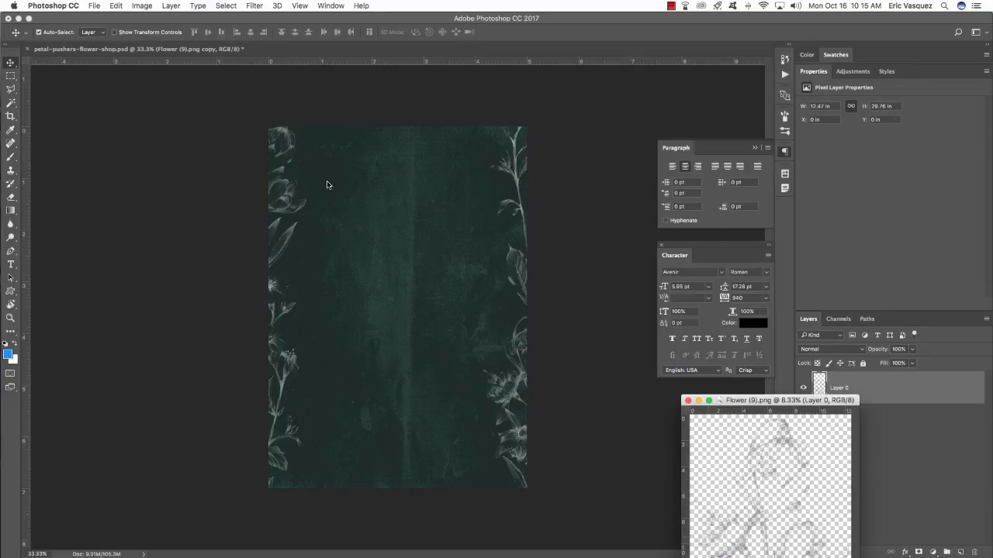
{"action": "left_click_drag", "start_coordinate": [822, 381], "coordinate": [432, 315]}
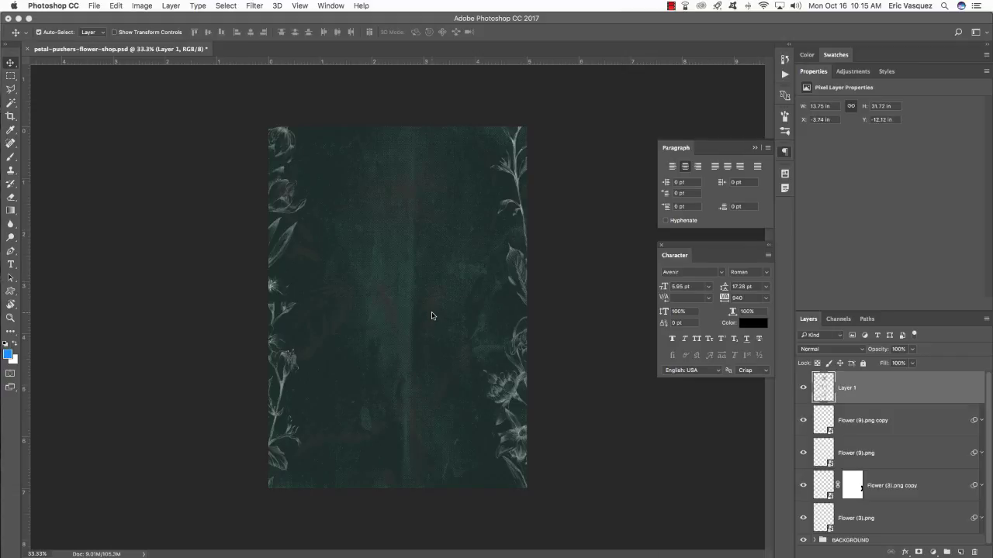
Step: Rename the newly added top layer as Flower (10).png
{"action": "double_click", "coordinate": [844, 387]}
{"action": "type", "text": "Flower (3).png"}
{"action": "key", "text": "super+a"}
{"action": "left_click", "coordinate": [877, 387]}
{"action": "key", "text": "BackSpace"}
{"action": "key", "text": "Return"}
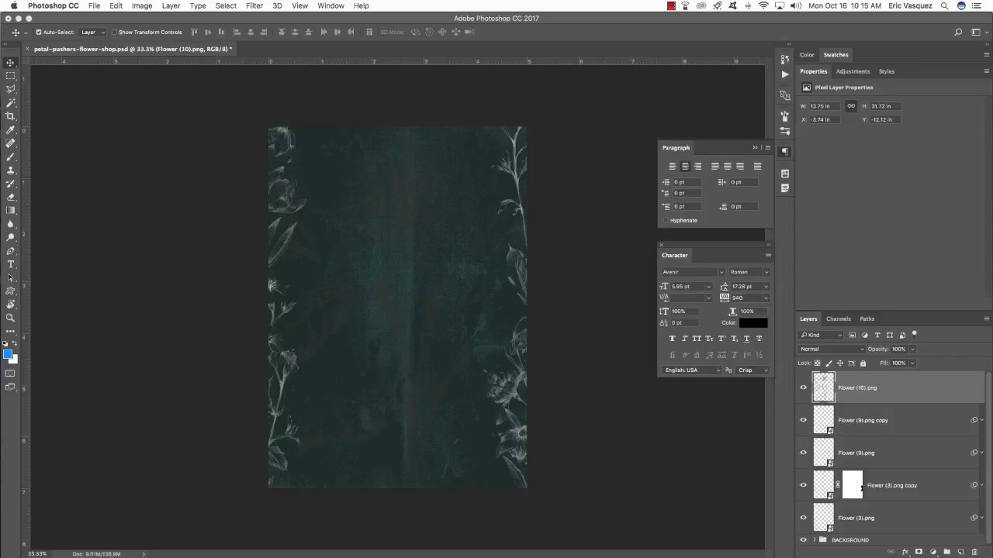
Step: Convert the Flower (10).png layer to an inverted smart object and set its blend mode to Screen
{"action": "right_click", "coordinate": [949, 386]}
{"action": "left_click", "coordinate": [861, 247]}
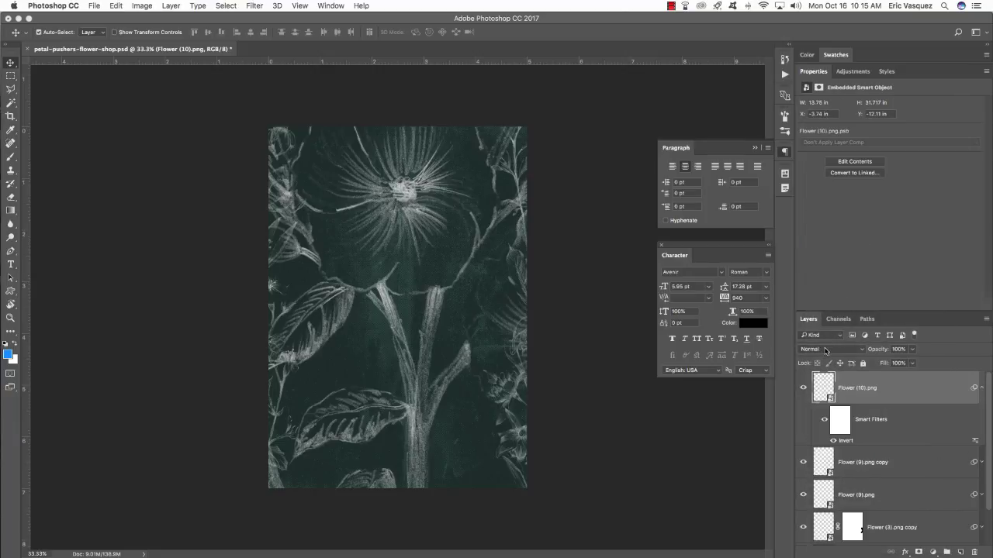
{"action": "left_click", "coordinate": [825, 349]}
{"action": "left_click", "coordinate": [824, 423]}
Step: Scale the Flower (10).png drawing down to about 28.3% and center it across the canvas with its top at the upper edge
{"action": "key", "text": "super+t"}
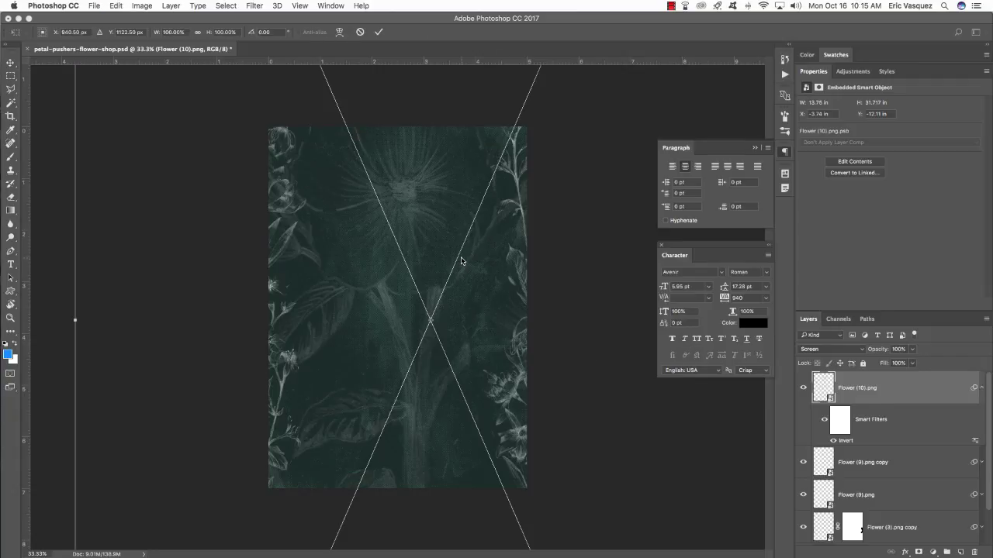
{"action": "key", "text": "super+0"}
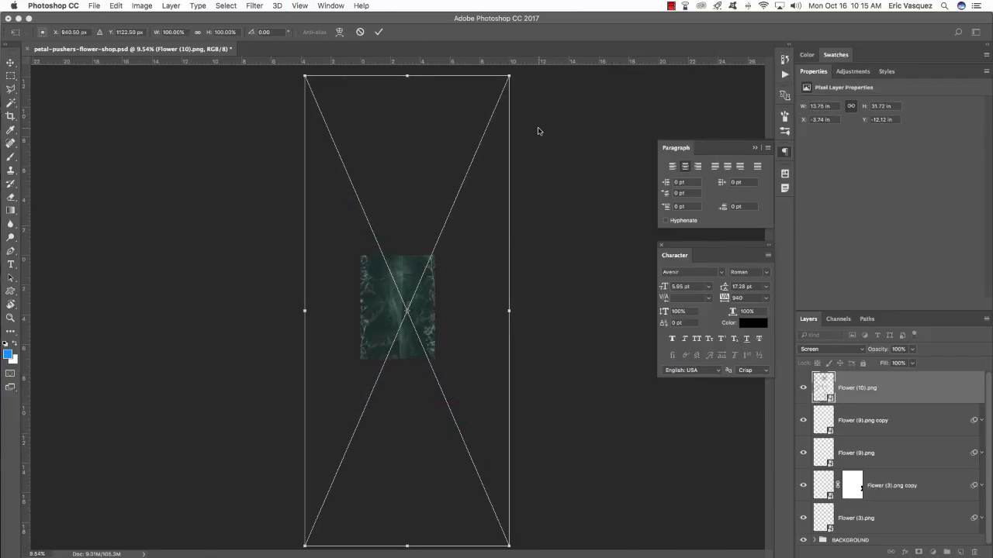
{"action": "left_click_drag", "start_coordinate": [510, 77], "coordinate": [398, 277]}
{"action": "key", "text": "super+0"}
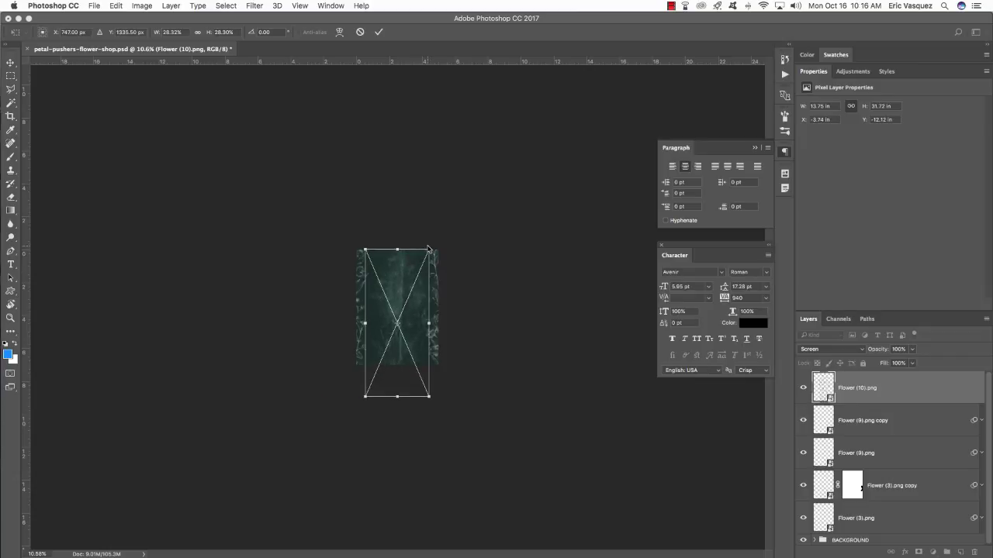
{"action": "key", "text": "Return"}
{"action": "key", "text": "super+plus"}
{"action": "key", "text": "super+plus"}
{"action": "key", "text": "super+plus"}
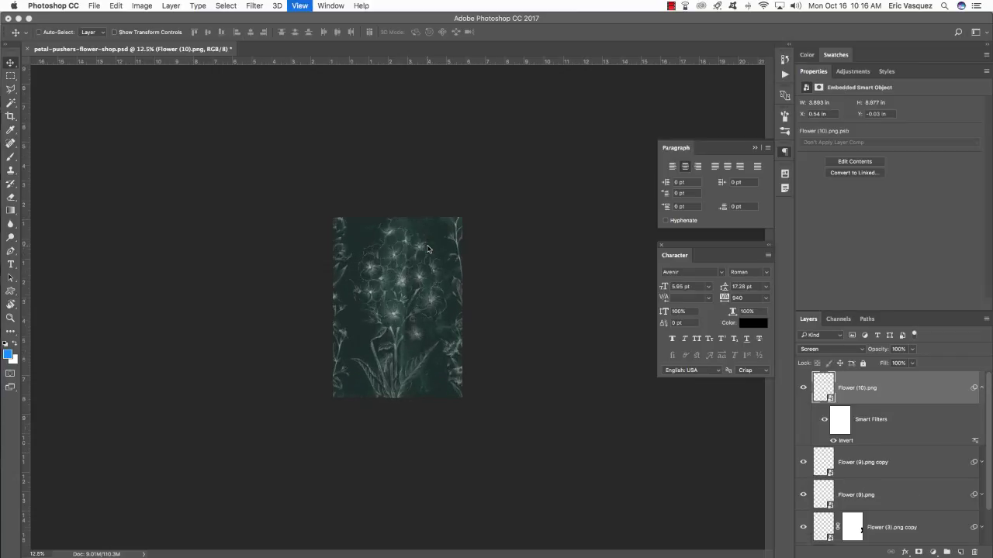
Step: Nudge the Flower (10).png drawing slightly above the canvas's upper edge, to about X 0.54 in, Y -0.17 in
{"action": "key", "text": "shift+Up"}
{"action": "key", "text": "shift+Up"}
{"action": "key", "text": "shift+Up"}
{"action": "key", "text": "shift+Up"}
{"action": "key", "text": "shift+Up"}
{"action": "key", "text": "shift+Up"}
{"action": "key", "text": "shift+Up"}
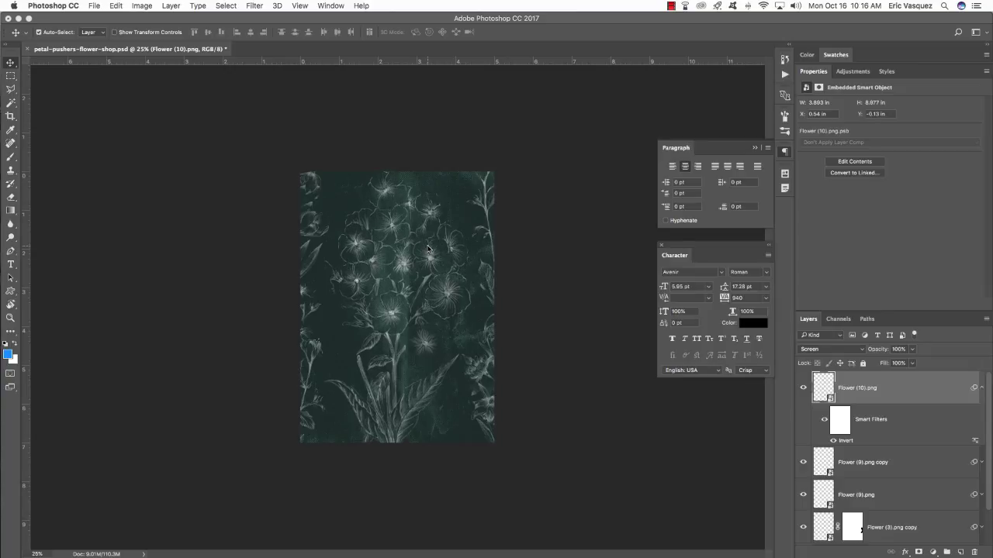
{"action": "key", "text": "shift+Up"}
{"action": "key", "text": "shift+Up"}
{"action": "key", "text": "Up"}
{"action": "key", "text": "Up"}
{"action": "key", "text": "Up"}
{"action": "key", "text": "Up"}
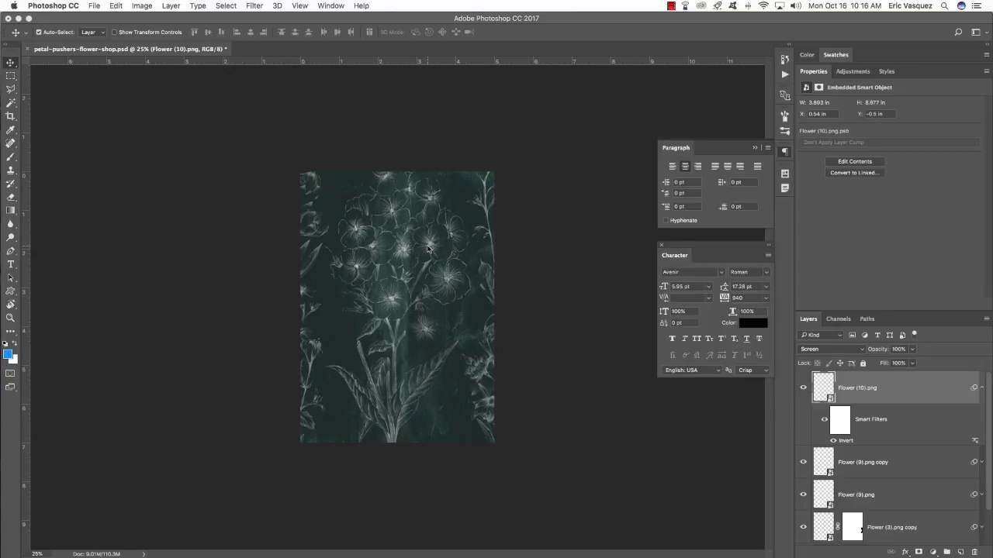
{"action": "key", "text": "Left"}
{"action": "key", "text": "Left"}
{"action": "key", "text": "Left"}
{"action": "key", "text": "Left"}
{"action": "key", "text": "Left"}
{"action": "key", "text": "Left"}
{"action": "key", "text": "shift+Down"}
{"action": "key", "text": "shift+Down"}
{"action": "key", "text": "shift+Down"}
{"action": "key", "text": "shift+Down"}
{"action": "key", "text": "shift+Down"}
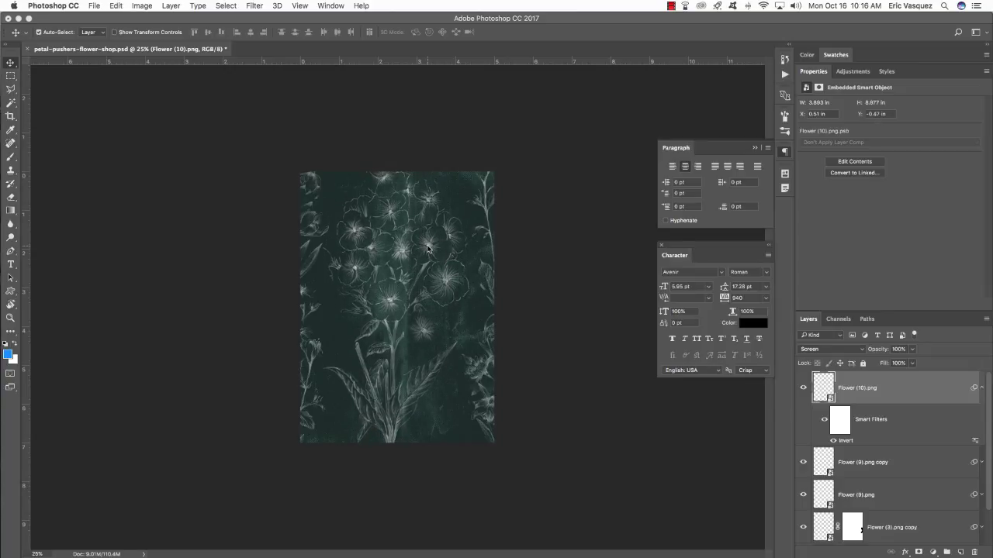
{"action": "key", "text": "shift+Right"}
{"action": "key", "text": "Right"}
{"action": "key", "text": "shift+Down"}
{"action": "key", "text": "Down"}
{"action": "key", "text": "Down"}
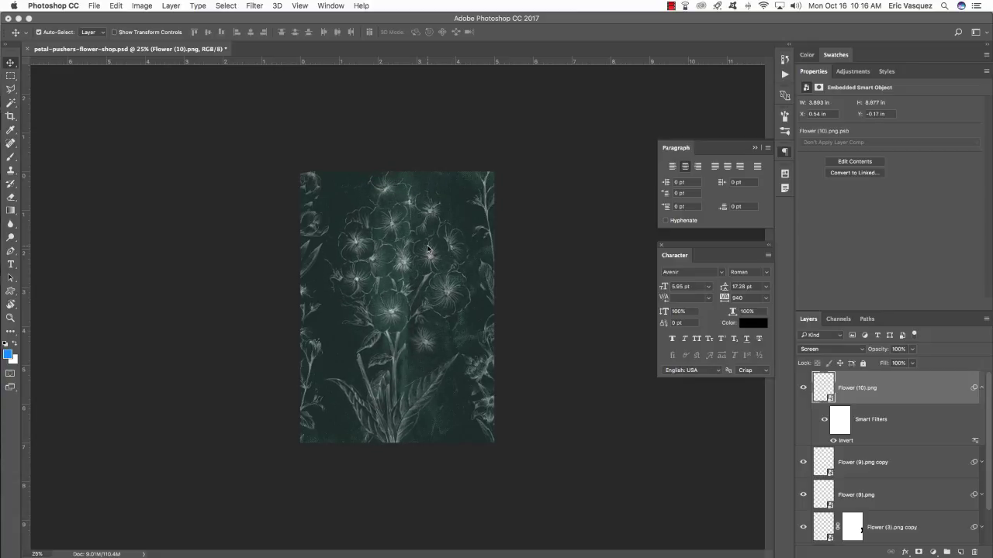
{"action": "key", "text": "super+plus"}
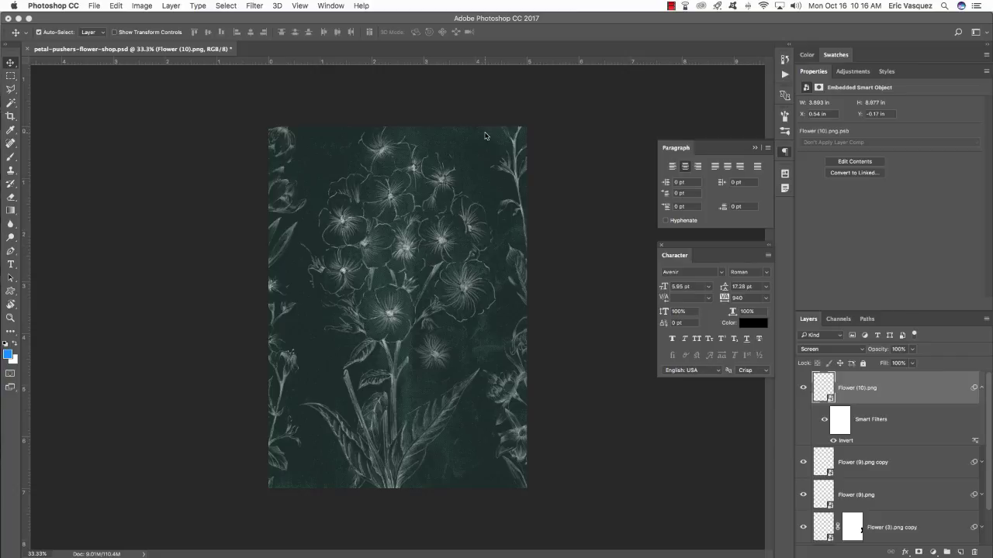
Step: Check which drawing Flower (9).png copy holds by toggling its visibility, and nudge it to about X 4.15 in, Y 3.74 in
{"action": "left_click", "coordinate": [982, 388]}
{"action": "left_click", "coordinate": [887, 425]}
{"action": "left_click", "coordinate": [802, 420]}
{"action": "left_click", "coordinate": [803, 420]}
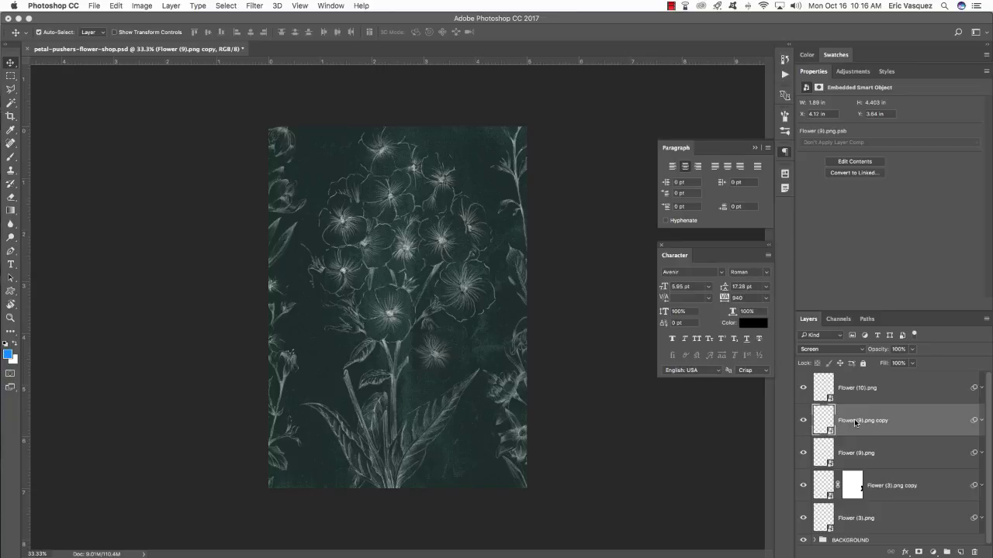
{"action": "key", "text": "shift+Down"}
{"action": "key", "text": "shift+Down"}
{"action": "key", "text": "shift+Down"}
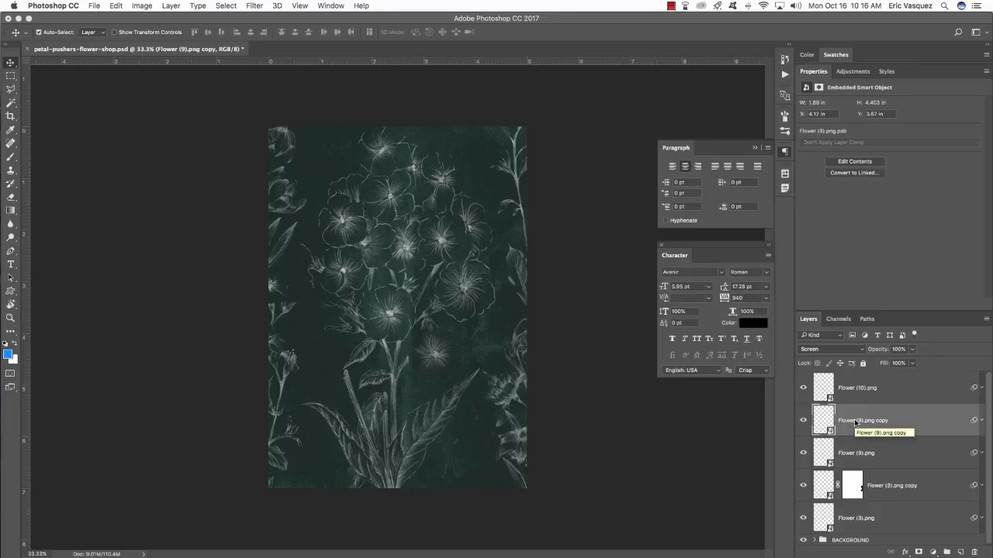
{"action": "key", "text": "Right"}
{"action": "key", "text": "Right"}
{"action": "key", "text": "Right"}
{"action": "key", "text": "Right"}
{"action": "key", "text": "Right"}
{"action": "key", "text": "Right"}
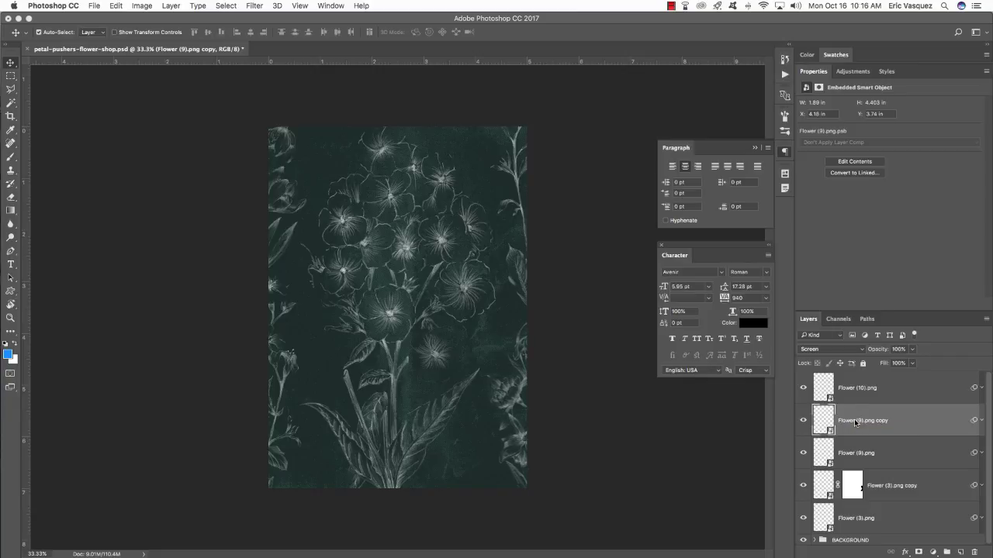
{"action": "key", "text": "Left"}
{"action": "key", "text": "Left"}
{"action": "key", "text": "Left"}
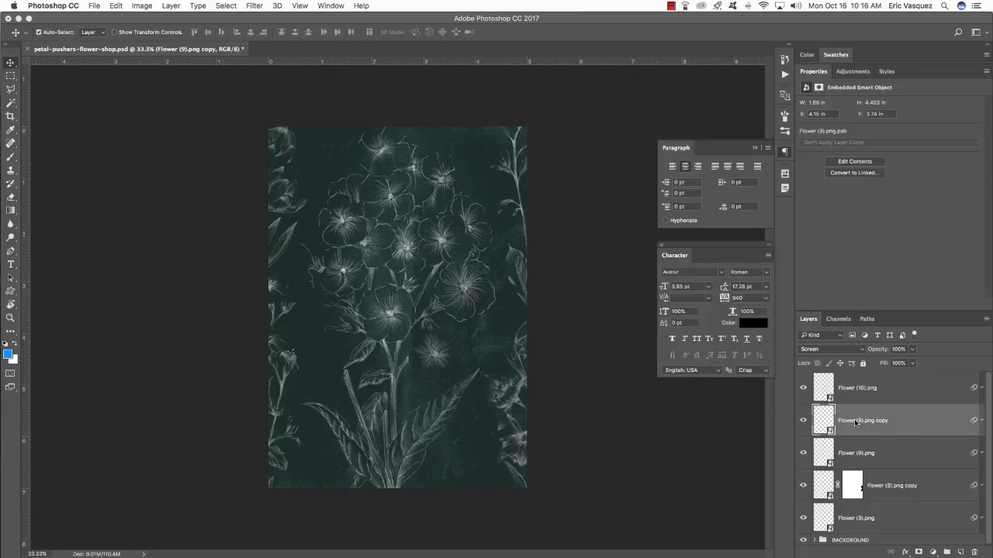
Step: Nudge the Flower (3).png drawing farther into the canvas from the left edge, to about X -1.67 in, Y 2.74 in
{"action": "left_click", "coordinate": [907, 487]}
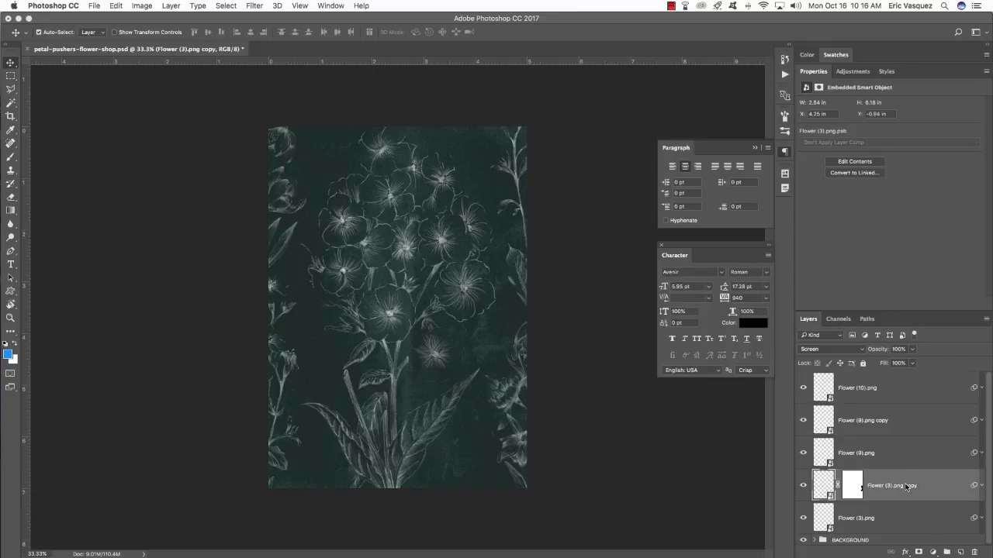
{"action": "left_click", "coordinate": [895, 514]}
{"action": "key", "text": "Right"}
{"action": "key", "text": "Right"}
{"action": "key", "text": "Right"}
{"action": "key", "text": "Right"}
{"action": "key", "text": "Right"}
{"action": "key", "text": "Right"}
{"action": "key", "text": "Right"}
{"action": "key", "text": "Right"}
{"action": "key", "text": "Right"}
{"action": "key", "text": "Right"}
{"action": "key", "text": "Right"}
{"action": "key", "text": "Right"}
{"action": "key", "text": "Right"}
{"action": "key", "text": "Right"}
{"action": "key", "text": "Right"}
{"action": "key", "text": "Right"}
{"action": "key", "text": "Right"}
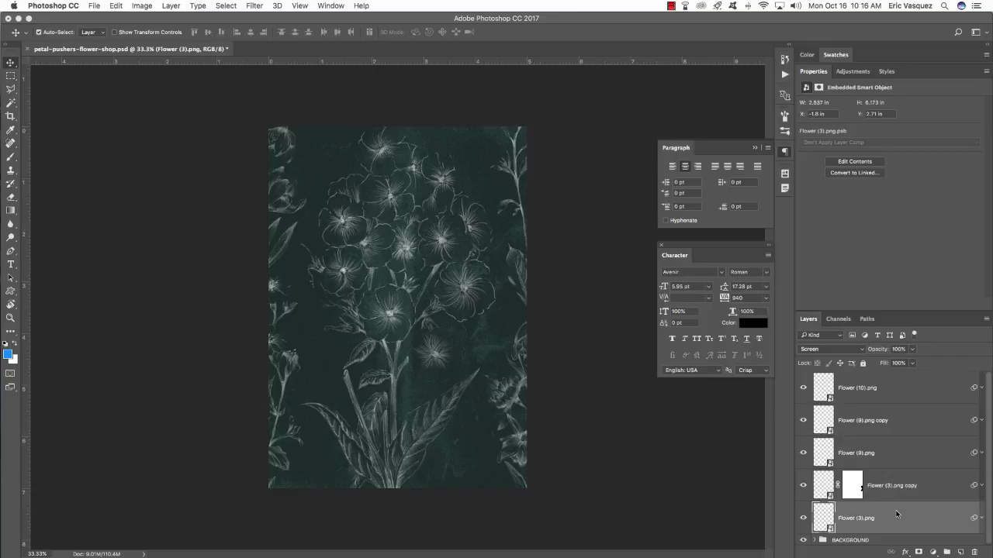
{"action": "key", "text": "Down"}
{"action": "key", "text": "Down"}
{"action": "key", "text": "Down"}
{"action": "key", "text": "Right"}
{"action": "key", "text": "Right"}
{"action": "key", "text": "Right"}
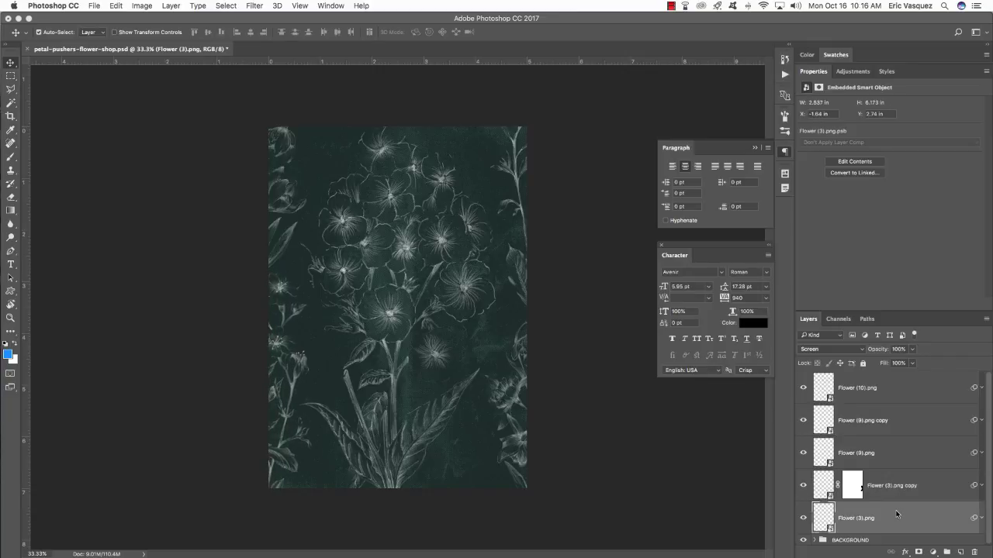
{"action": "key", "text": "Left"}
{"action": "key", "text": "Left"}
{"action": "key", "text": "Left"}
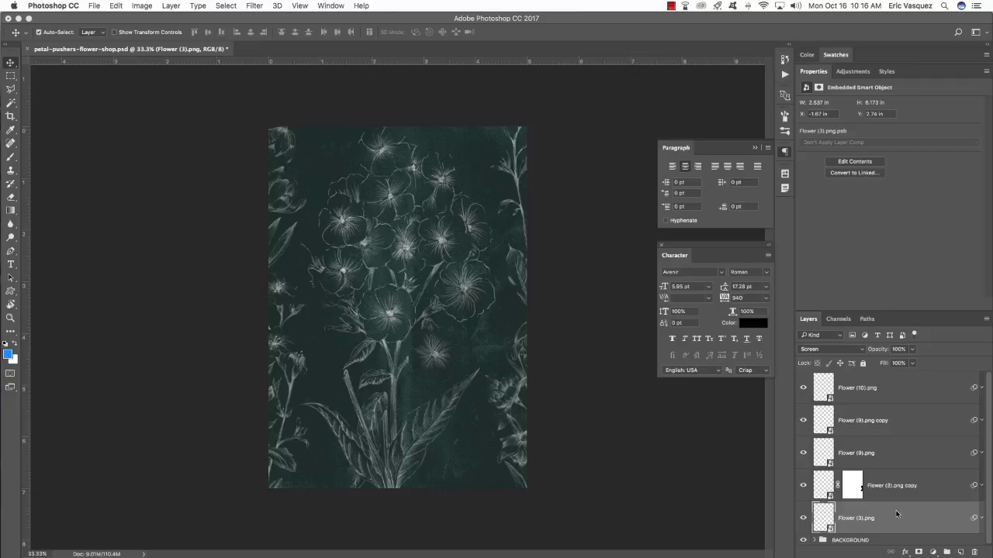
Step: Compare the drawings along the canvas's left edge with and without the last change, and leave that change undone
{"action": "left_click", "coordinate": [875, 422]}
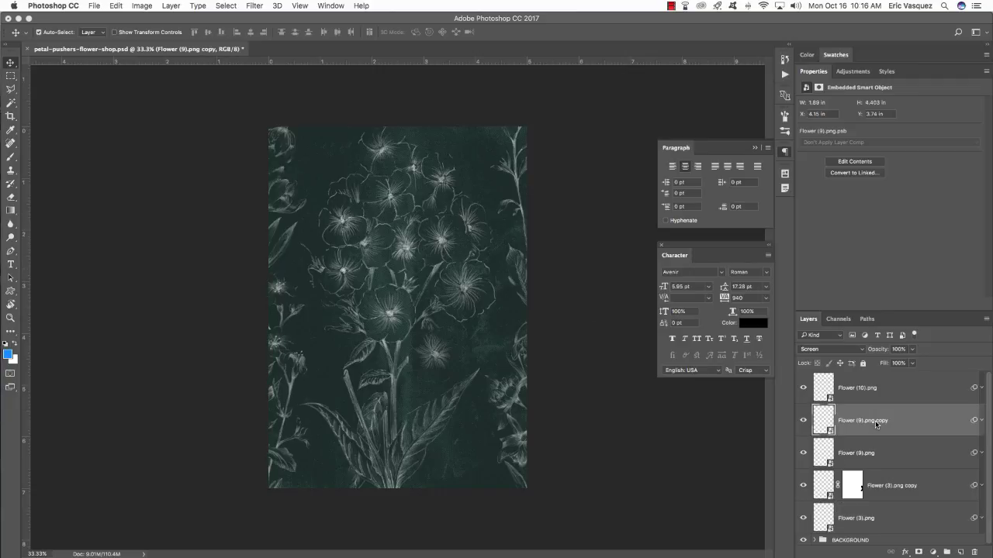
{"action": "key", "text": "super+z"}
{"action": "left_click", "coordinate": [860, 421]}
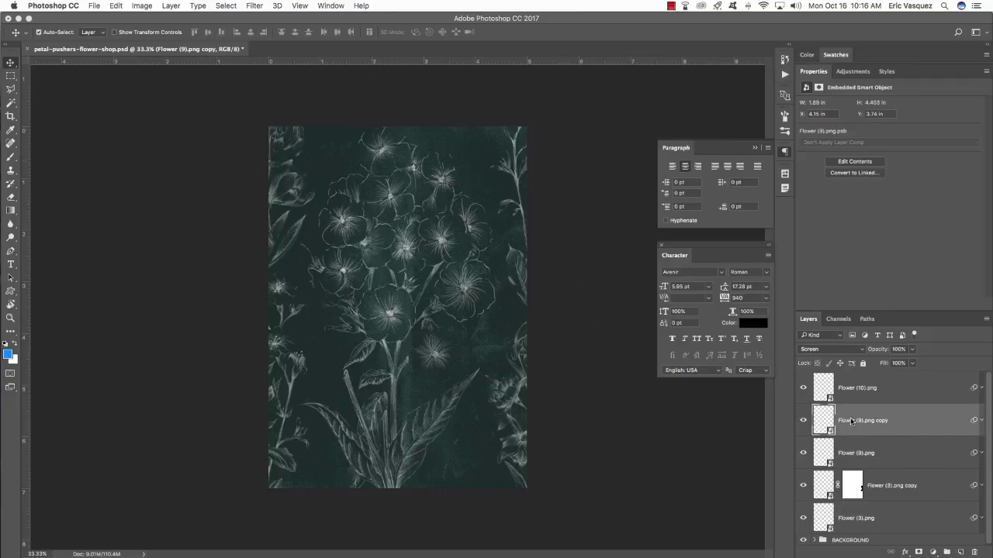
{"action": "key", "text": "super+z"}
{"action": "key", "text": "super+z"}
Step: Identify the Flower (10).png and Flower (3).png copy drawings by toggling their visibility, and nudge Flower (3).png copy to about X 4.2 in, Y -1.0 in
{"action": "left_click", "coordinate": [803, 388]}
{"action": "left_click", "coordinate": [803, 387]}
{"action": "left_click", "coordinate": [803, 486]}
{"action": "left_click", "coordinate": [803, 486]}
{"action": "left_click", "coordinate": [904, 487]}
{"action": "key", "text": "Left"}
{"action": "key", "text": "Left"}
{"action": "key", "text": "Left"}
{"action": "key", "text": "Up"}
{"action": "key", "text": "Up"}
{"action": "key", "text": "Up"}
{"action": "key", "text": "Up"}
{"action": "key", "text": "Up"}
{"action": "key", "text": "Up"}
{"action": "key", "text": "Up"}
{"action": "key", "text": "Up"}
{"action": "key", "text": "Up"}
{"action": "key", "text": "Up"}
{"action": "key", "text": "Up"}
{"action": "key", "text": "Up"}
{"action": "key", "text": "Up"}
{"action": "key", "text": "Up"}
{"action": "key", "text": "Up"}
{"action": "key", "text": "Up"}
{"action": "key", "text": "Up"}
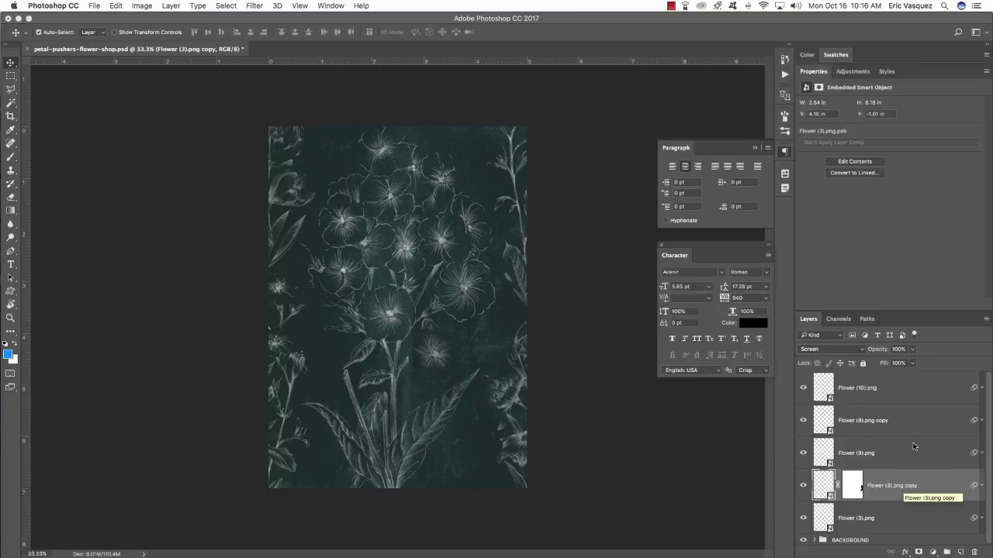
Step: Group all five flower layers from Flower (10).png down to Flower (3).png and name the group FLORAL ILLUSTRATIONS
{"action": "left_click", "coordinate": [888, 393]}
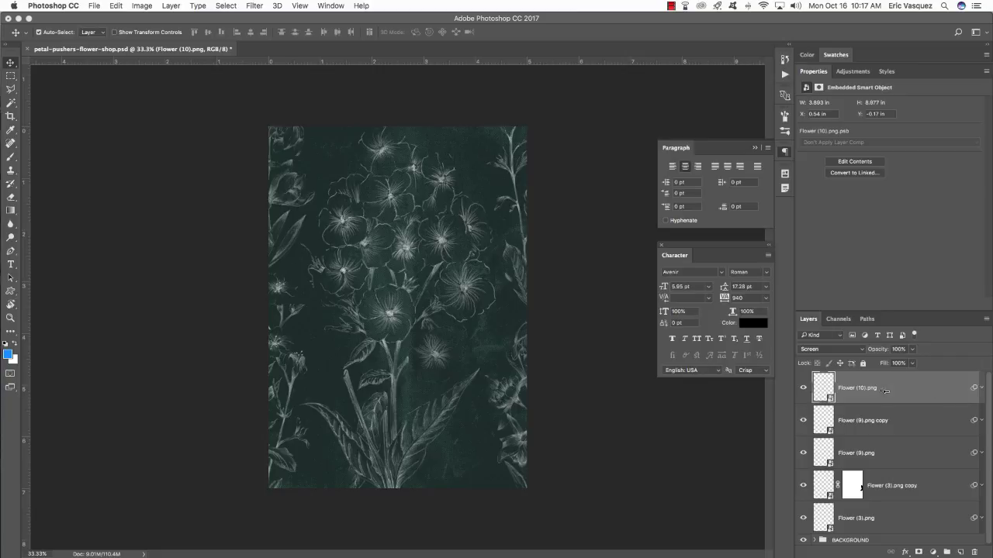
{"action": "left_click", "coordinate": [881, 520], "text": "shift"}
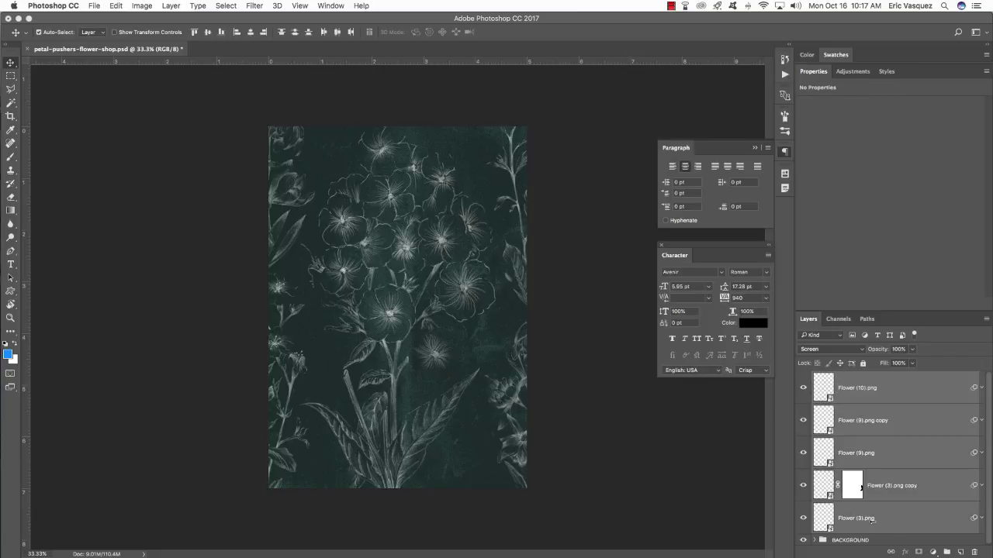
{"action": "key", "text": "super+g"}
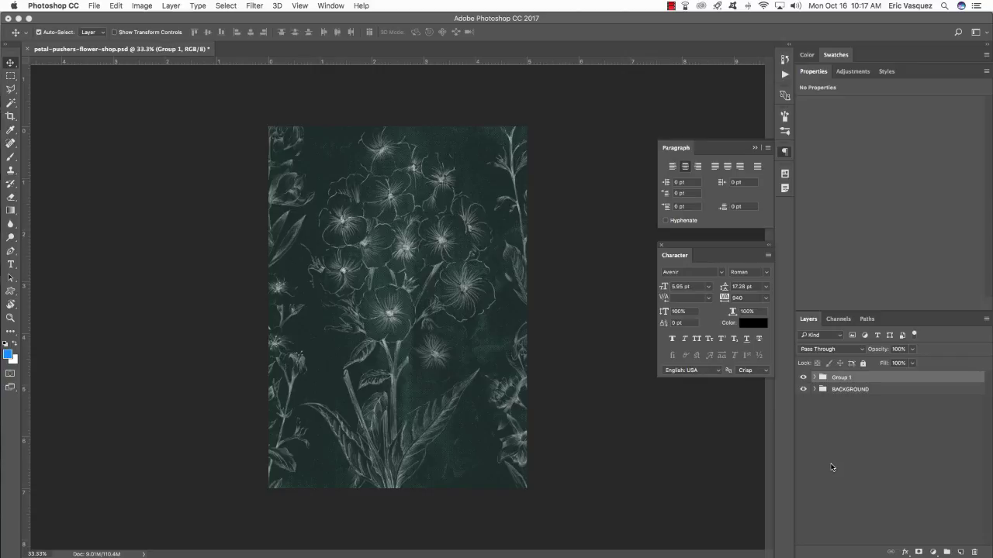
{"action": "double_click", "coordinate": [839, 376]}
{"action": "type", "text": "FLORAL ILLUSTRATIONS"}
{"action": "key", "text": "Return"}
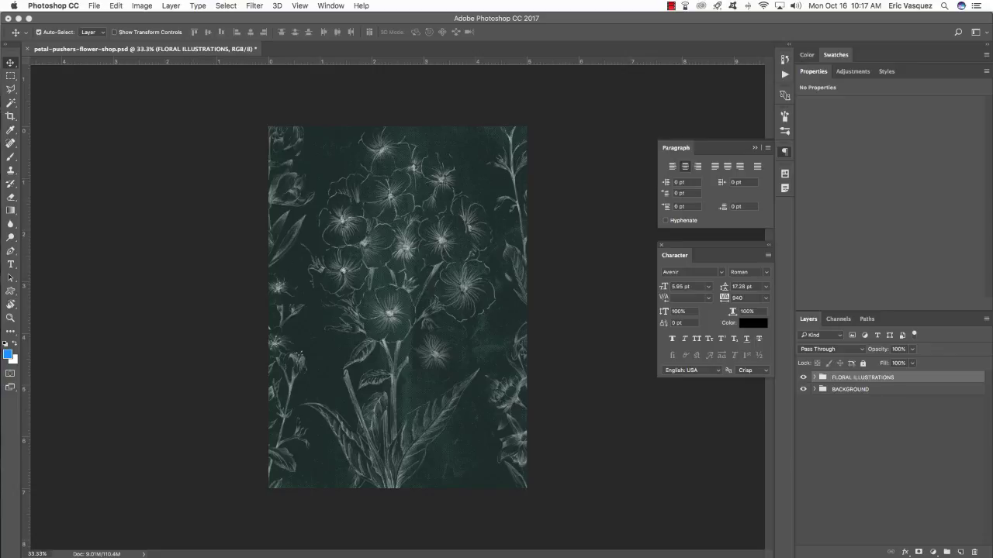
Step: Add a Hue/Saturation adjustment layer clipped to the FLORAL ILLUSTRATIONS group
{"action": "left_click", "coordinate": [933, 552]}
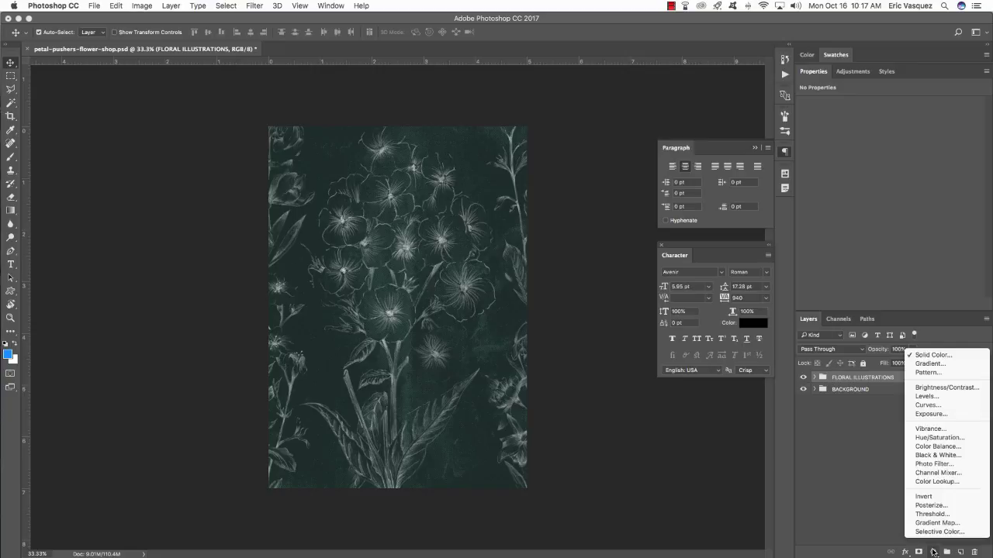
{"action": "left_click", "coordinate": [951, 440], "text": "alt"}
{"action": "left_click", "coordinate": [421, 245]}
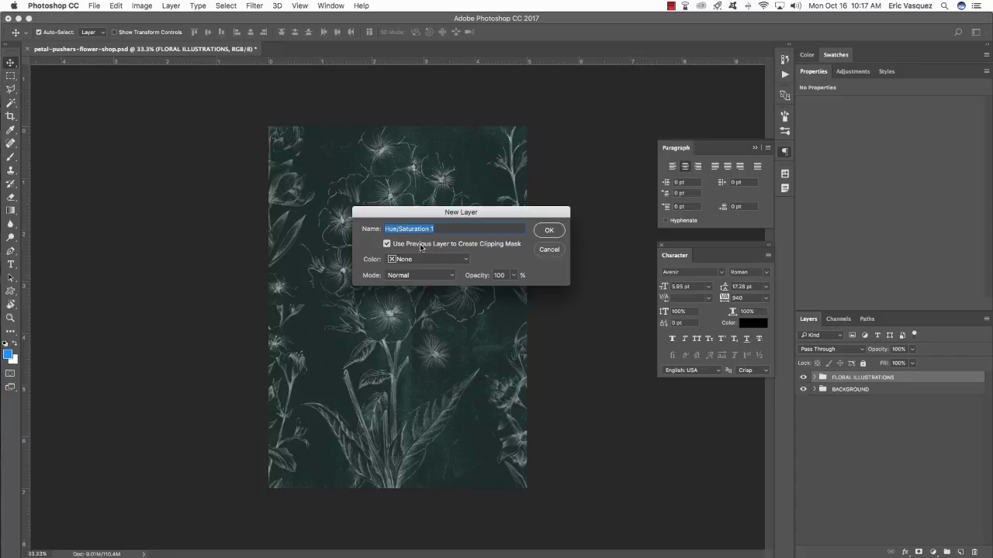
{"action": "left_click", "coordinate": [548, 230]}
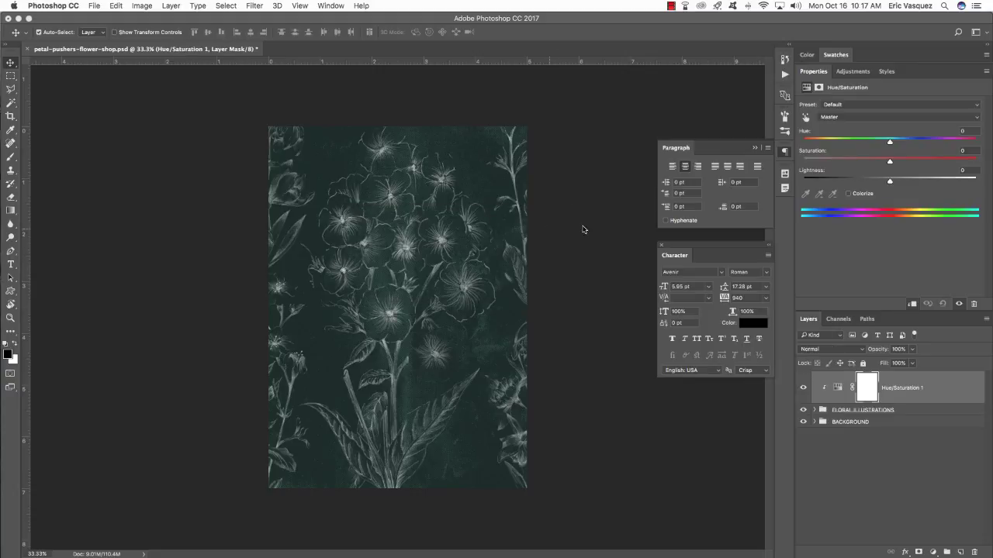
Step: Colorize the floral illustrations through their clipped adjustment with Hue 164, Saturation 55 and Lightness -56
{"action": "left_click", "coordinate": [847, 194]}
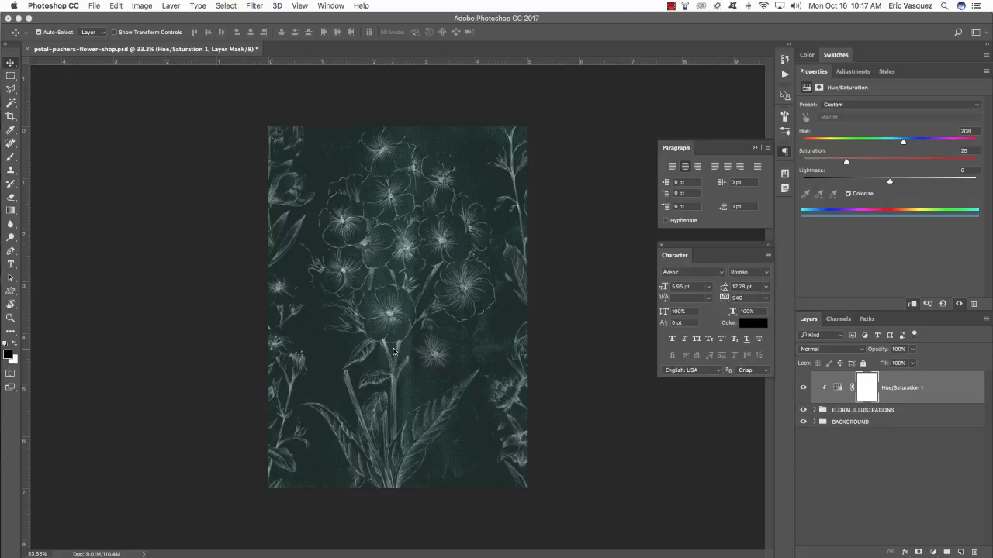
{"action": "left_click", "coordinate": [910, 412]}
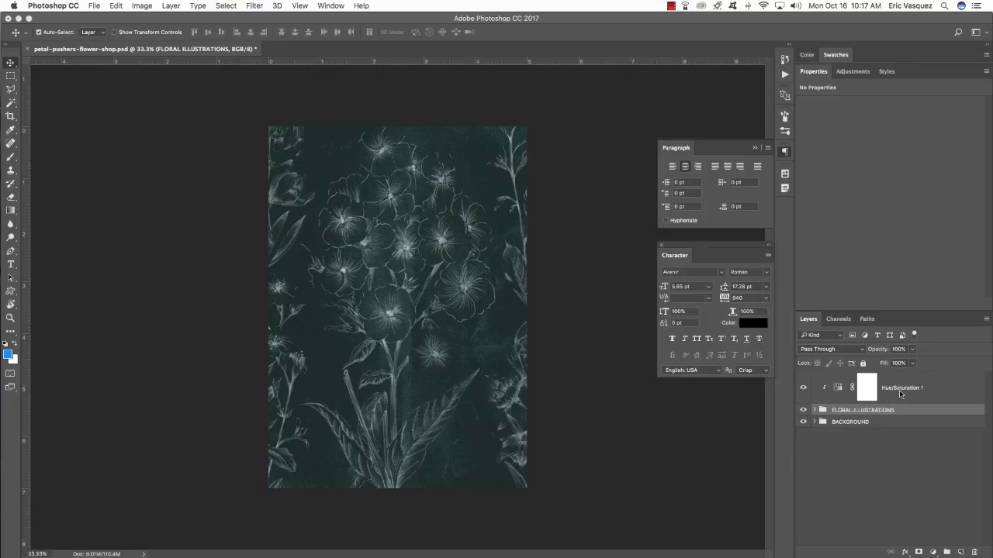
{"action": "left_click", "coordinate": [903, 392]}
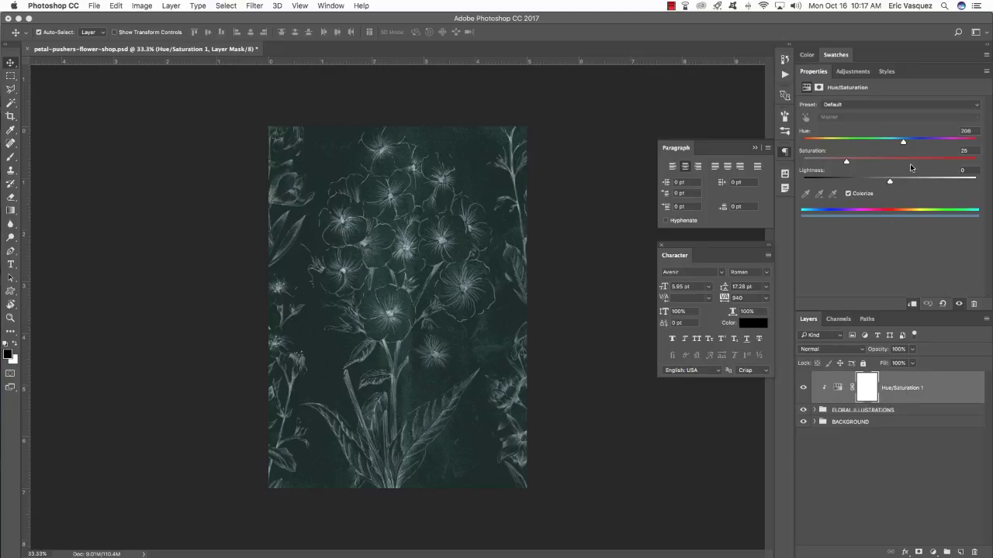
{"action": "left_click", "coordinate": [849, 194]}
{"action": "left_click", "coordinate": [965, 130]}
{"action": "type", "text": "164"}
{"action": "left_click", "coordinate": [957, 147]}
{"action": "type", "text": "55"}
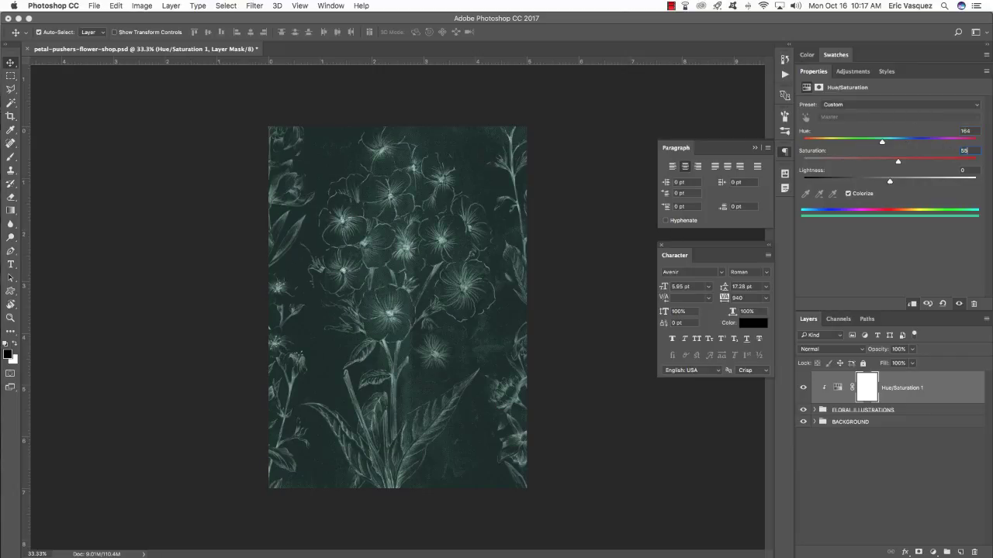
{"action": "key", "text": "Tab"}
{"action": "type", "text": "-56"}
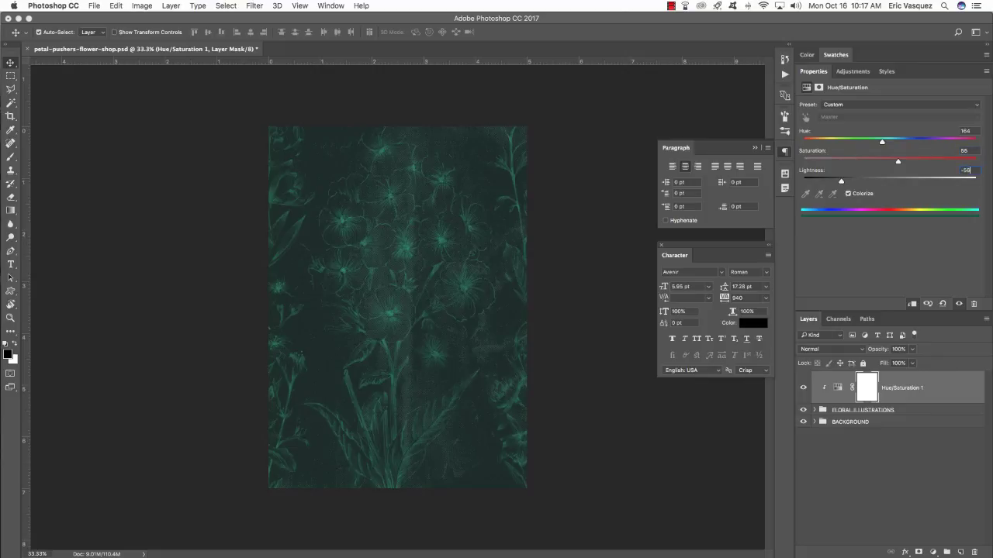
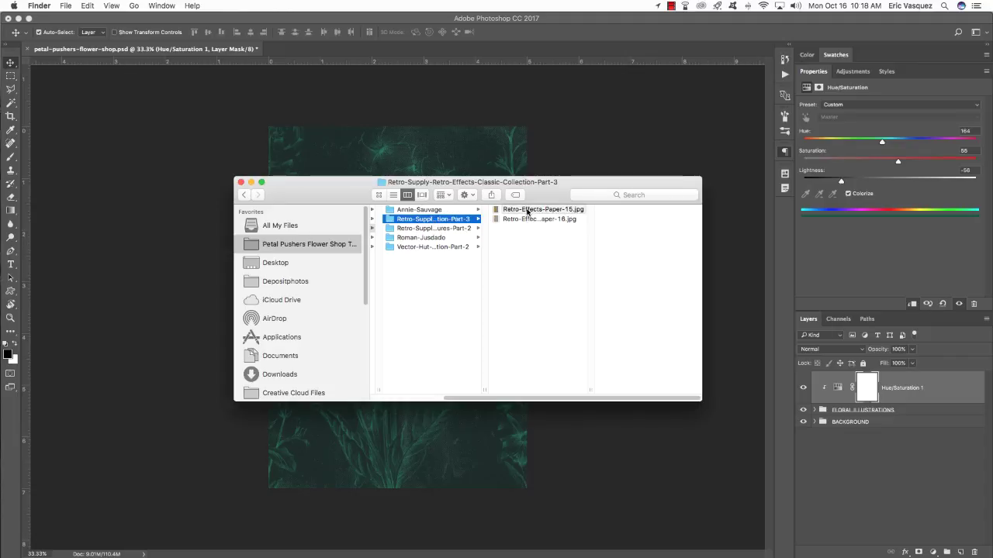
Step: Open Retro-Effects-Paper-15.jpg, bring its paper texture into the flower shop design as the top layer, and name that layer Retro-Effects-Paper-15.jpg
{"action": "left_click", "coordinate": [525, 210]}
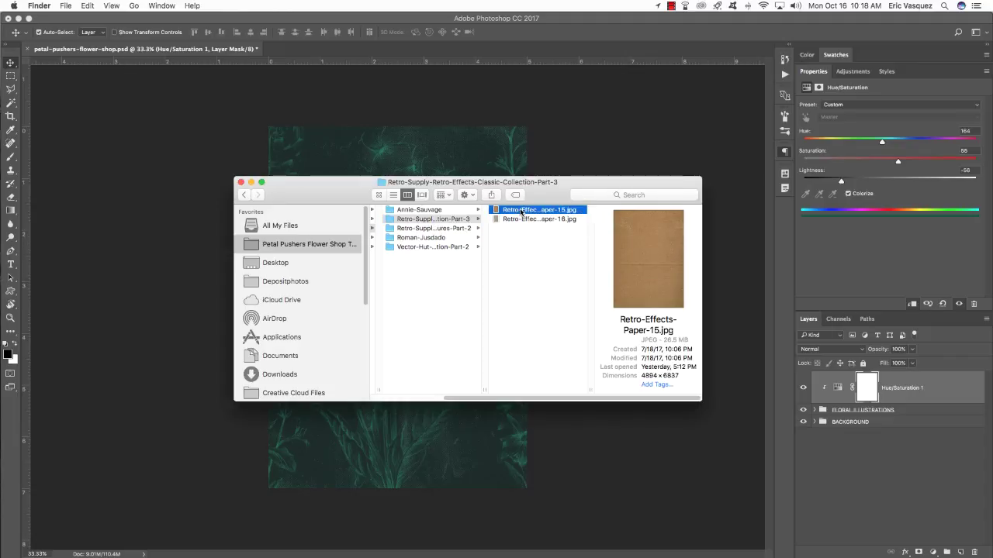
{"action": "left_click", "coordinate": [708, 535]}
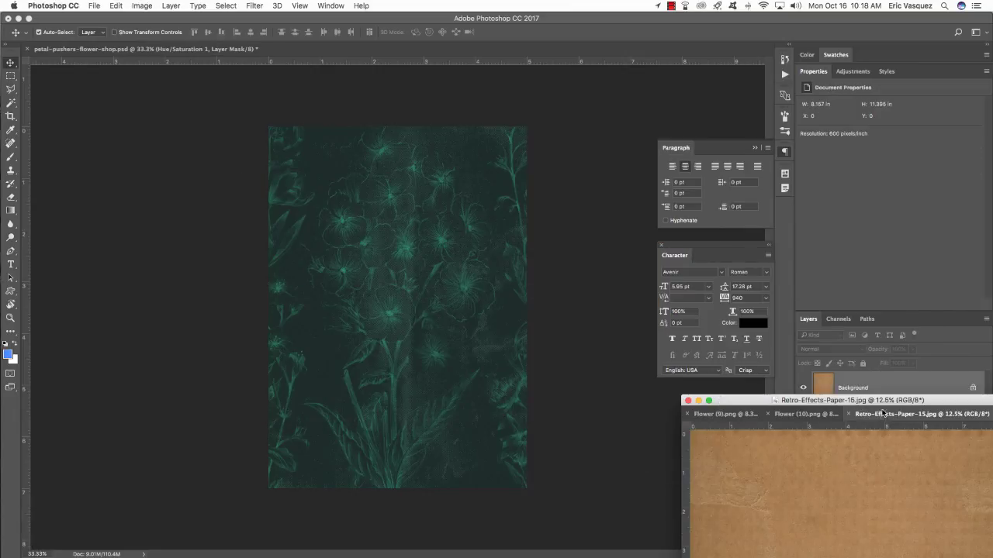
{"action": "left_click_drag", "start_coordinate": [882, 389], "coordinate": [403, 277]}
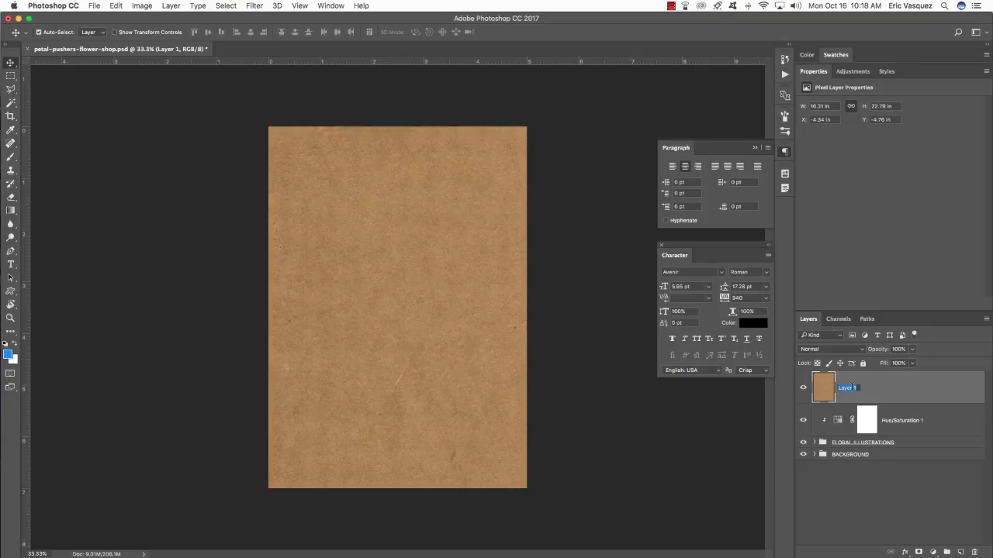
{"action": "type", "text": "Retro-Effects-Paper-15.jpg"}
{"action": "key", "text": "Return"}
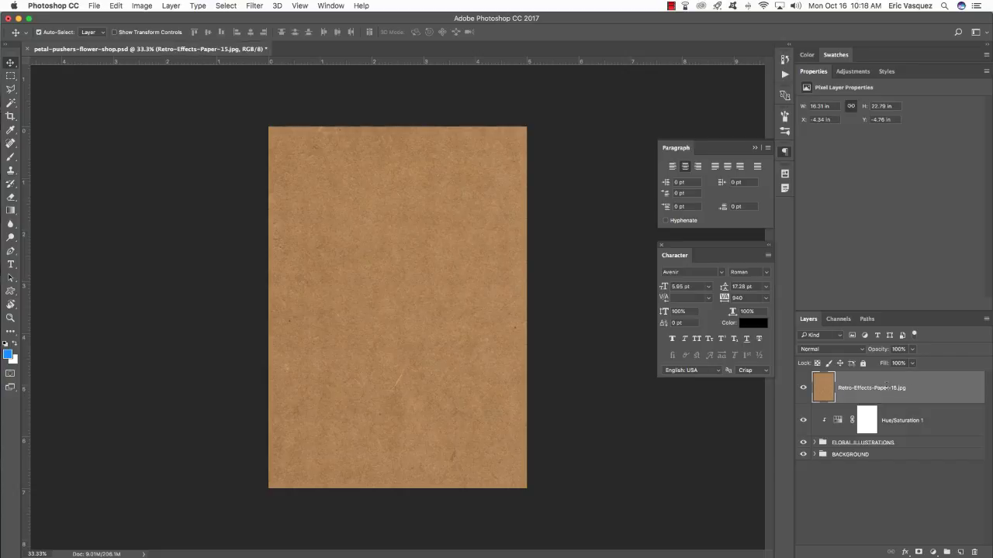
Step: Convert the Retro-Effects-Paper-15.jpg layer to a smart object
{"action": "right_click", "coordinate": [955, 391]}
{"action": "left_click", "coordinate": [868, 265]}
{"action": "right_click", "coordinate": [941, 391]}
{"action": "left_click", "coordinate": [858, 249]}
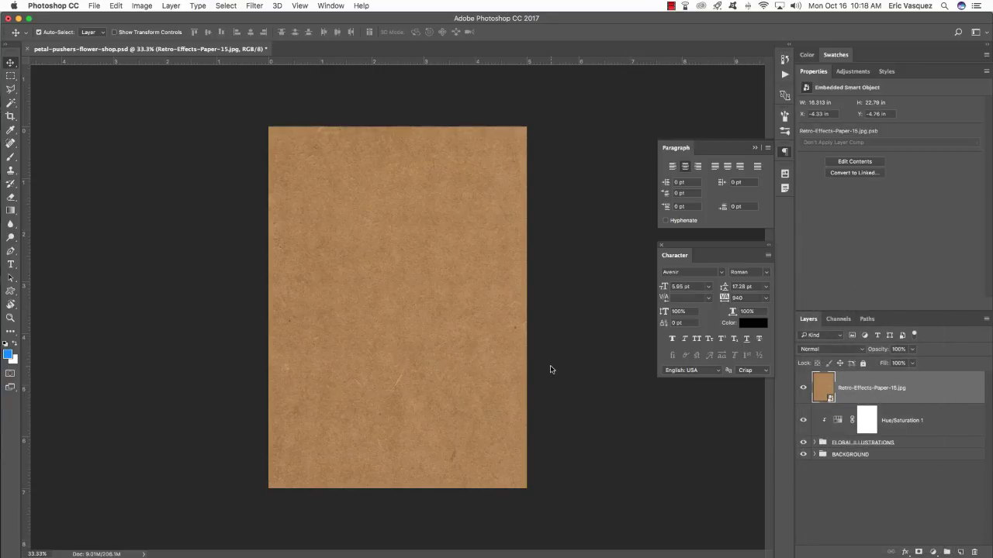
{"action": "key", "text": "super"}
Step: Set the blend mode of the Retro-Effects-Paper-15.jpg layer to Difference
{"action": "left_click", "coordinate": [826, 349]}
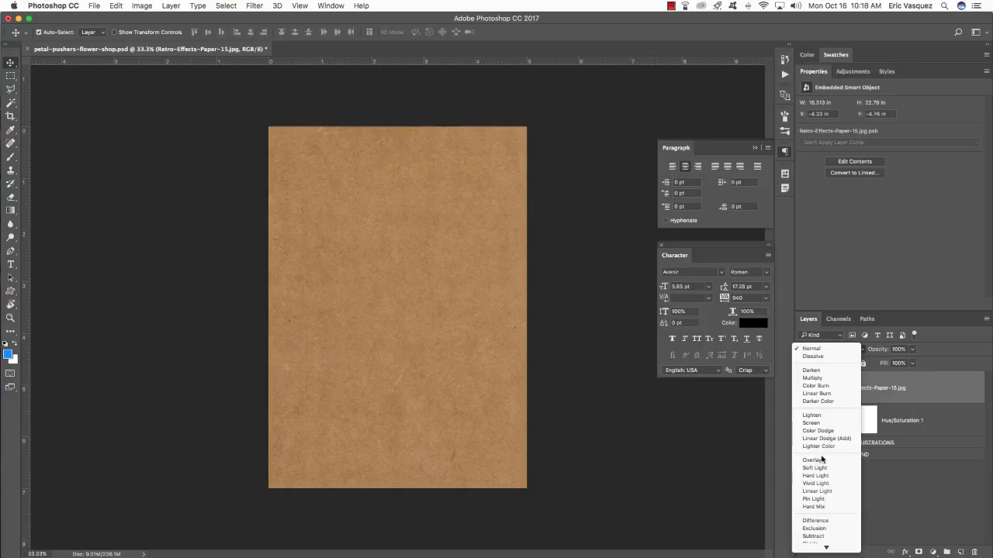
{"action": "scroll", "coordinate": [820, 459], "scroll_direction": "down", "scroll_amount": 2}
{"action": "left_click", "coordinate": [815, 486]}
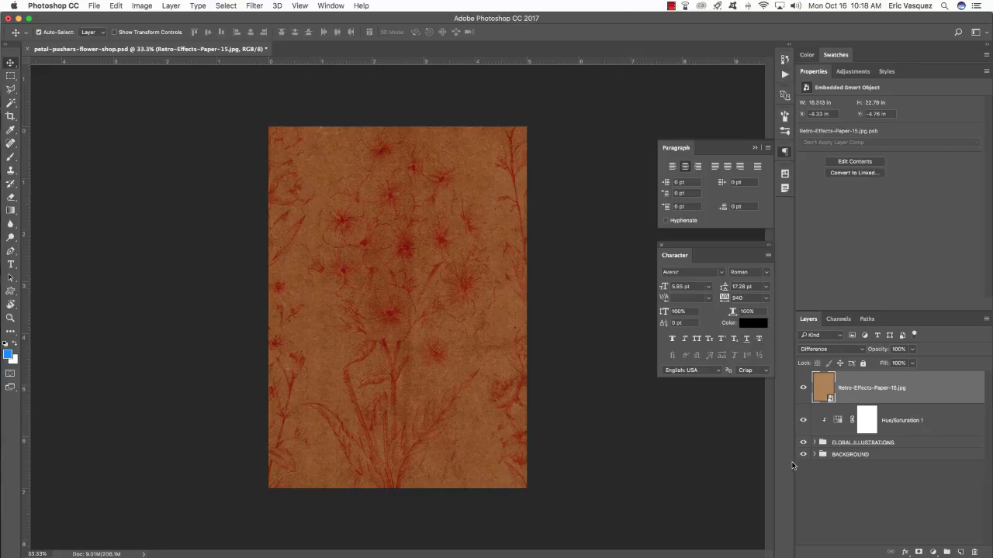
Step: Add a Hue/Saturation adjustment layer clipped to the Retro-Effects-Paper-15.jpg texture
{"action": "left_click", "coordinate": [933, 553]}
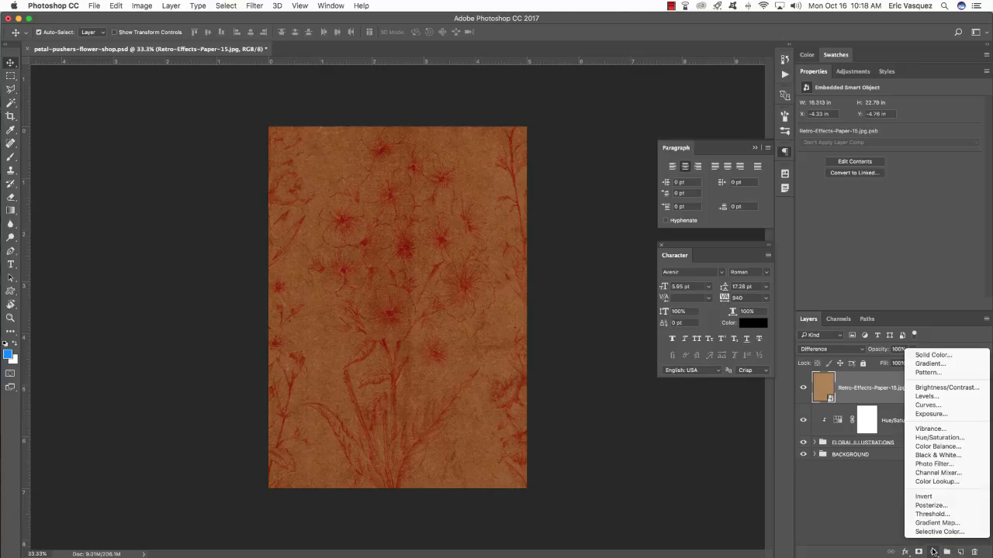
{"action": "left_click", "coordinate": [927, 438], "text": "alt"}
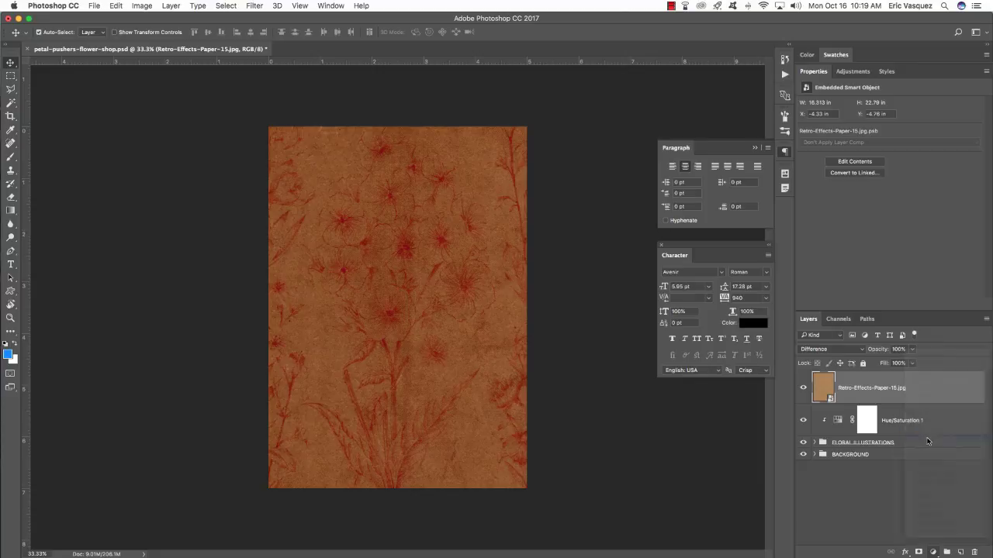
{"action": "left_click", "coordinate": [467, 247]}
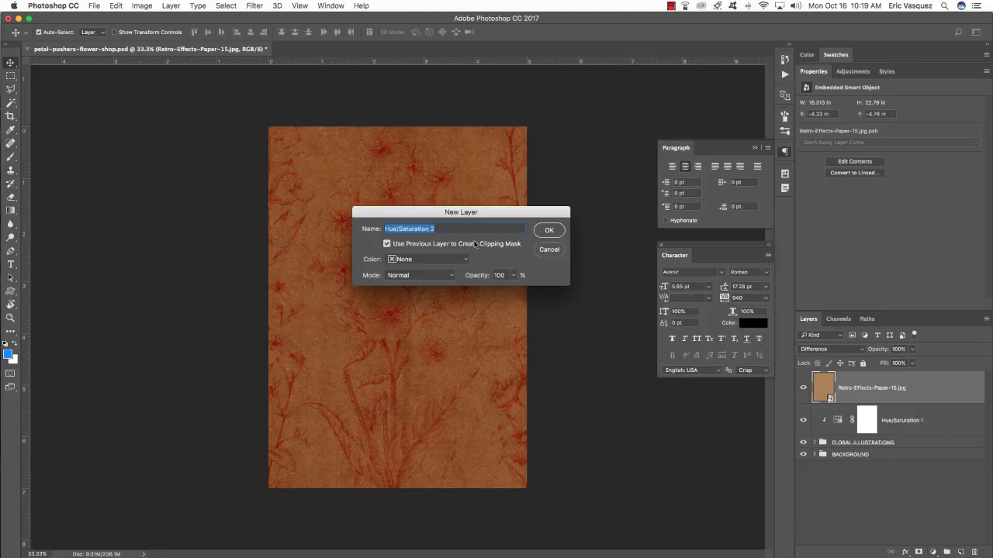
{"action": "left_click", "coordinate": [549, 230]}
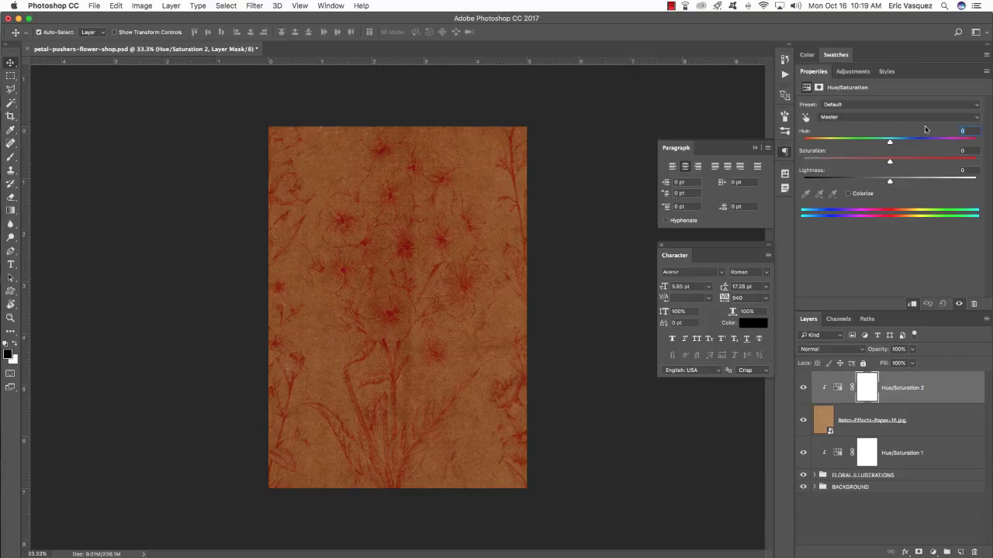
Step: Set the paper texture's adjustment to Hue +137, Saturation -7 and Lightness -36
{"action": "type", "text": "137"}
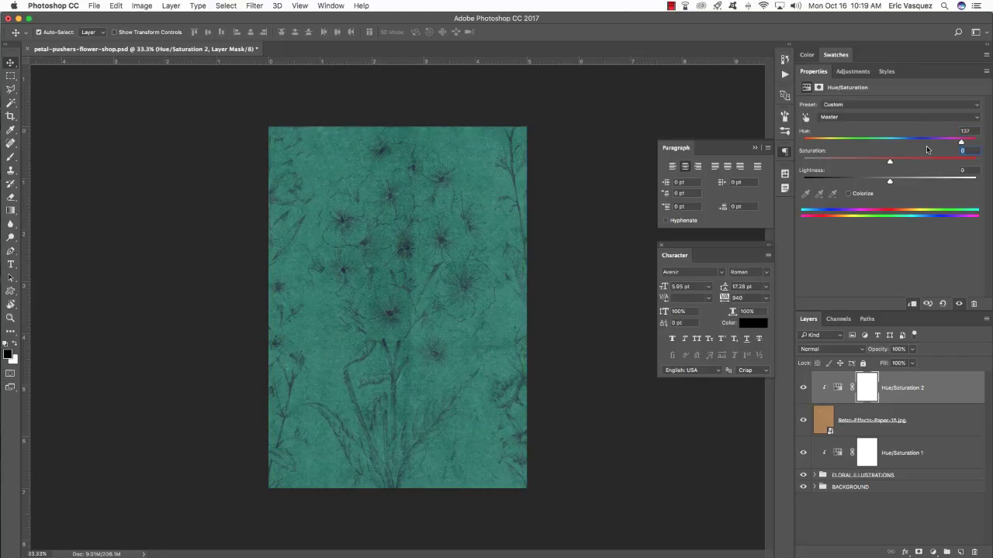
{"action": "type", "text": "-7"}
{"action": "key", "text": "Tab"}
{"action": "type", "text": "-36"}
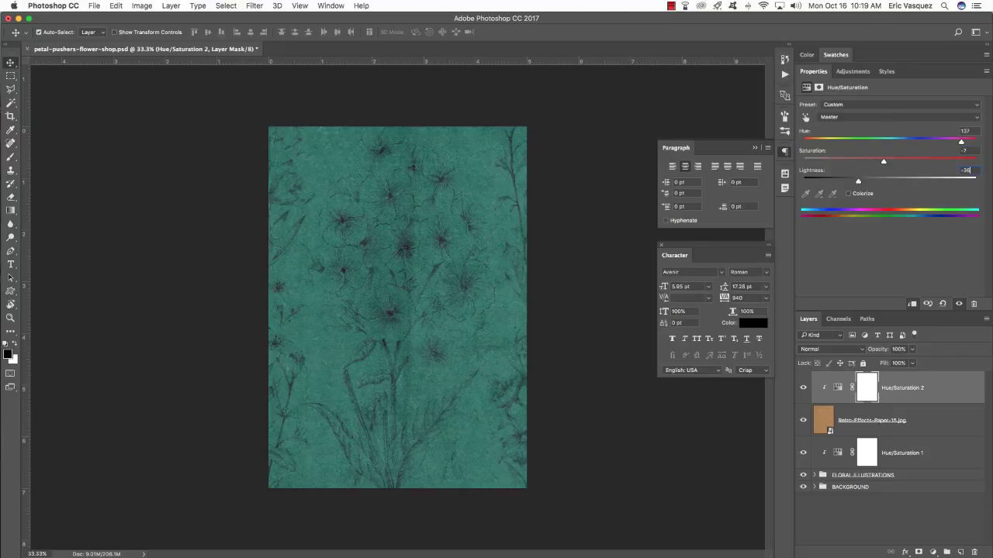
{"action": "left_click", "coordinate": [960, 386]}
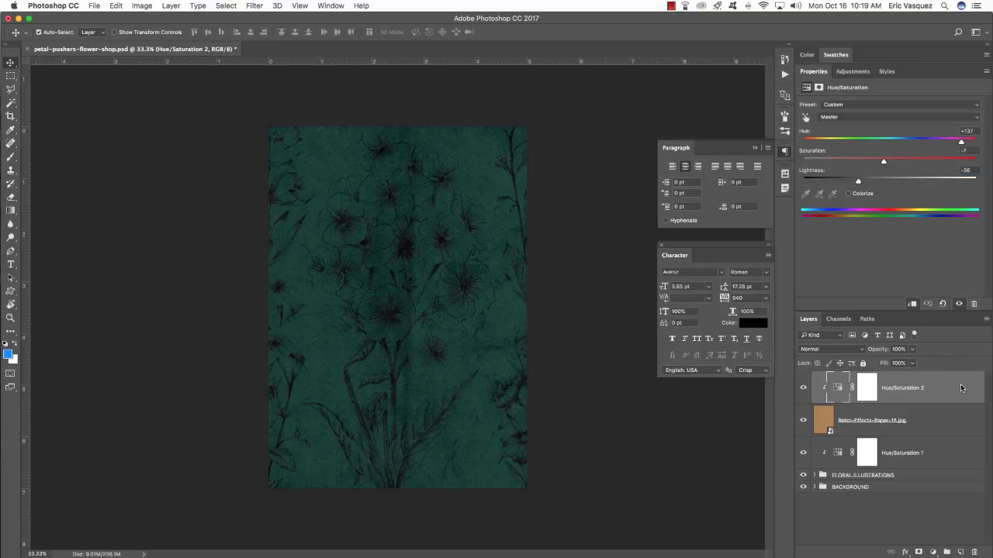
Step: Group the paper texture with its Hue/Saturation adjustment, name the group RETRO EFFECTS PAPER 15, and save the document
{"action": "left_click", "coordinate": [923, 419]}
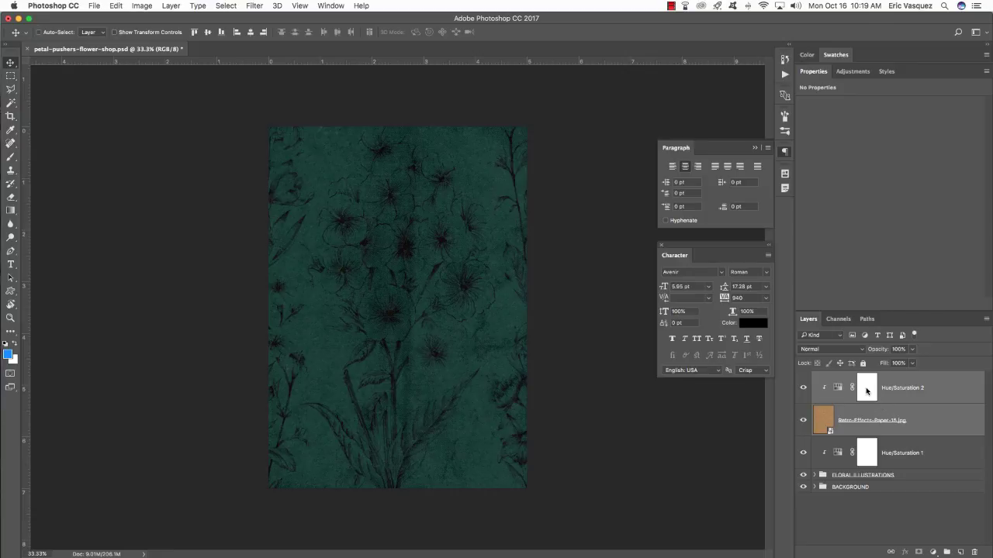
{"action": "key", "text": "ctrl+g"}
{"action": "double_click", "coordinate": [842, 377]}
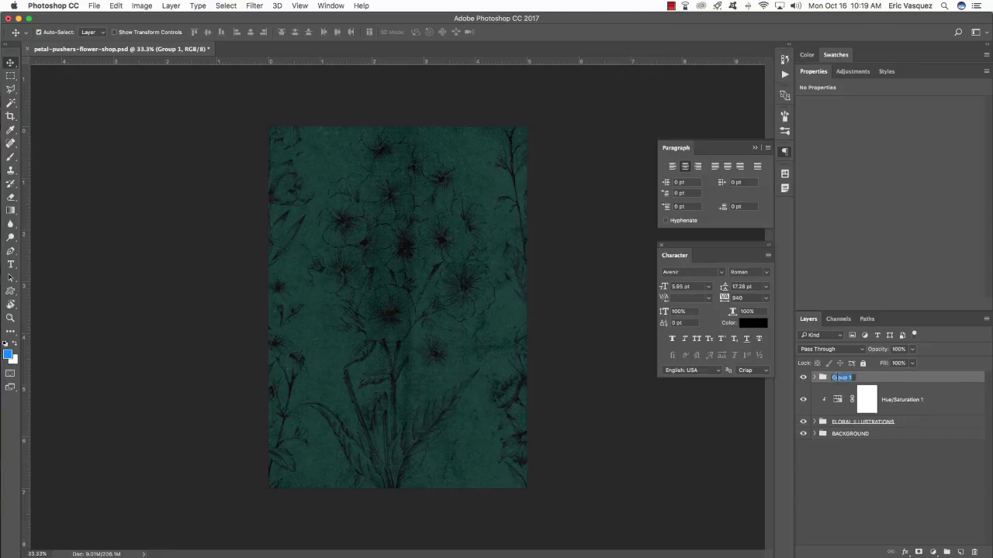
{"action": "type", "text": "RETRO EFFECTS PAPER 15"}
{"action": "key", "text": "Return"}
{"action": "key", "text": "super+s"}
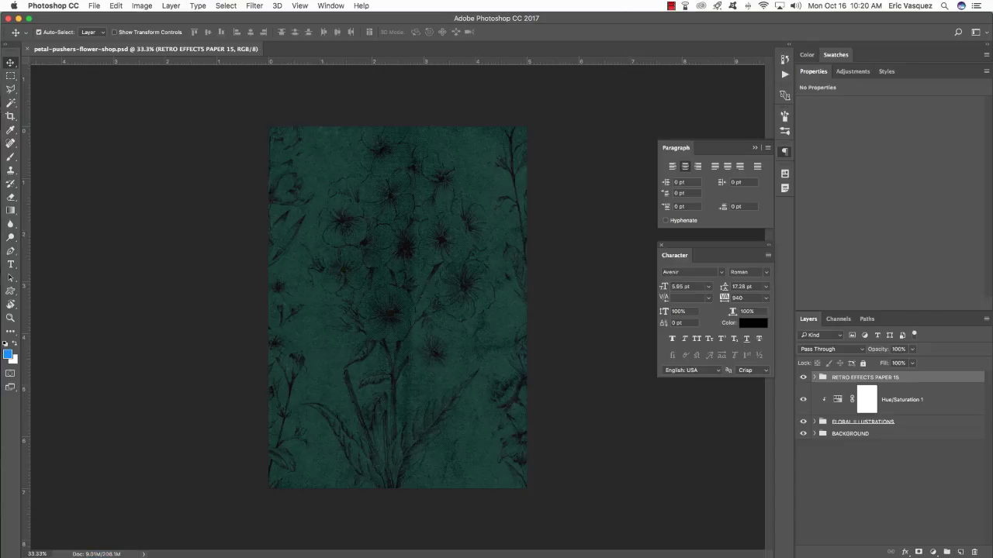
{"action": "key", "text": "super+Tab"}
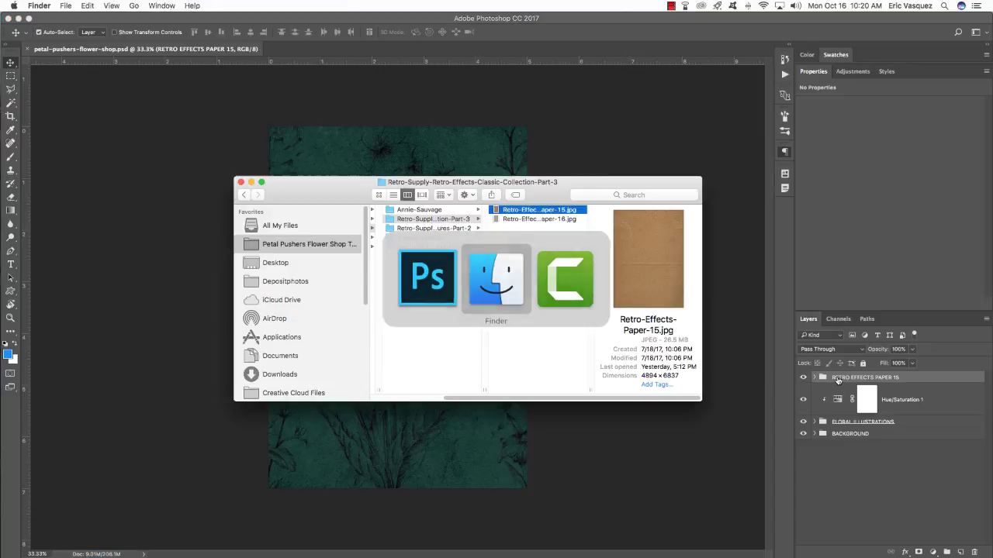
{"action": "left_click", "coordinate": [434, 237]}
{"action": "left_click", "coordinate": [428, 228]}
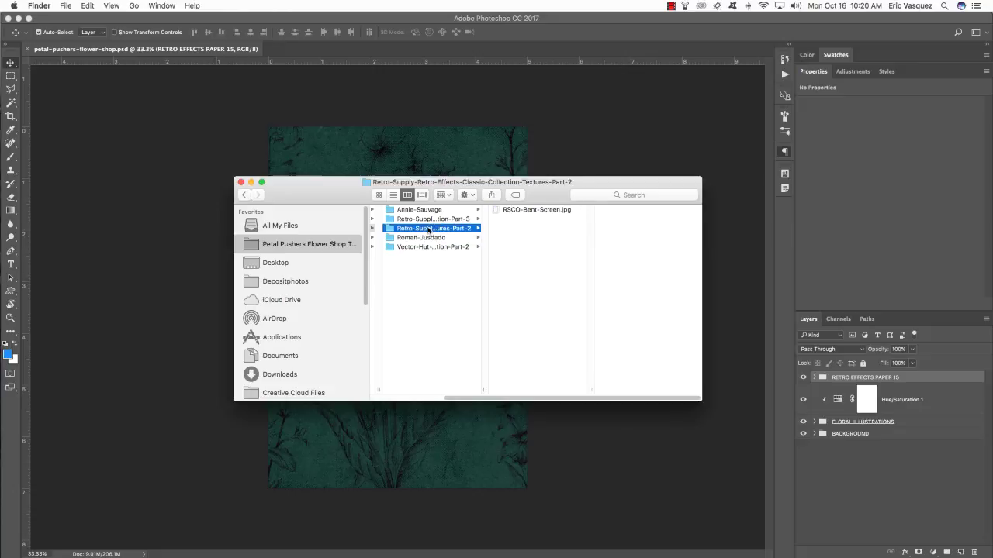
{"action": "left_click", "coordinate": [430, 247]}
{"action": "left_click", "coordinate": [424, 211]}
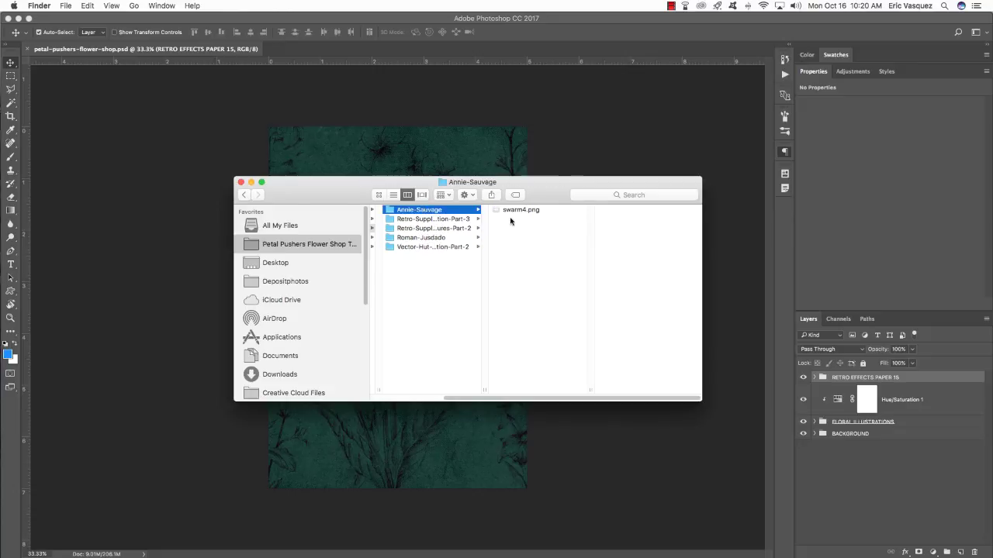
{"action": "left_click_drag", "start_coordinate": [515, 211], "coordinate": [628, 377]}
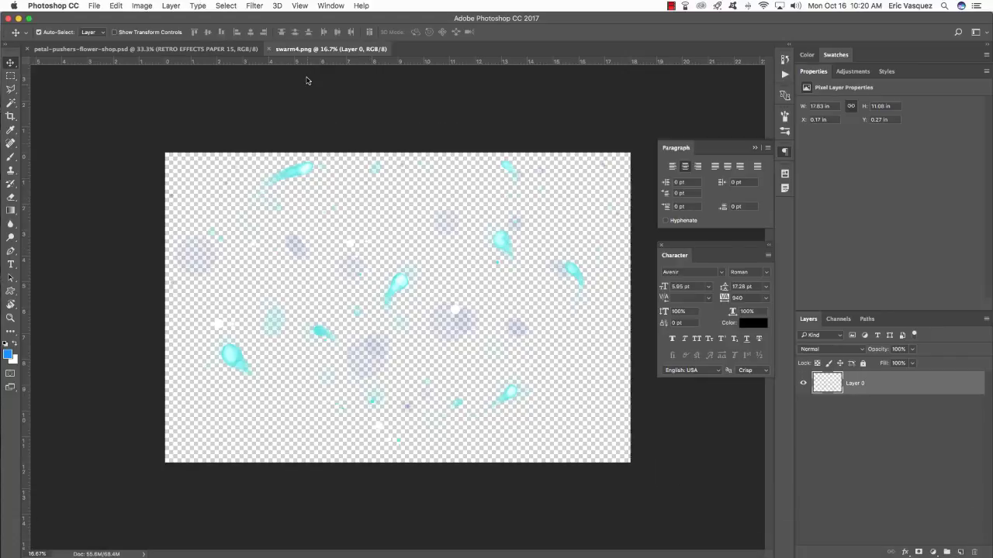
Step: Copy the swarm artwork into petal-pushers-flower-shop.psd above the paper texture group and name its layer swarm4.png
{"action": "left_click_drag", "start_coordinate": [315, 53], "coordinate": [491, 246]}
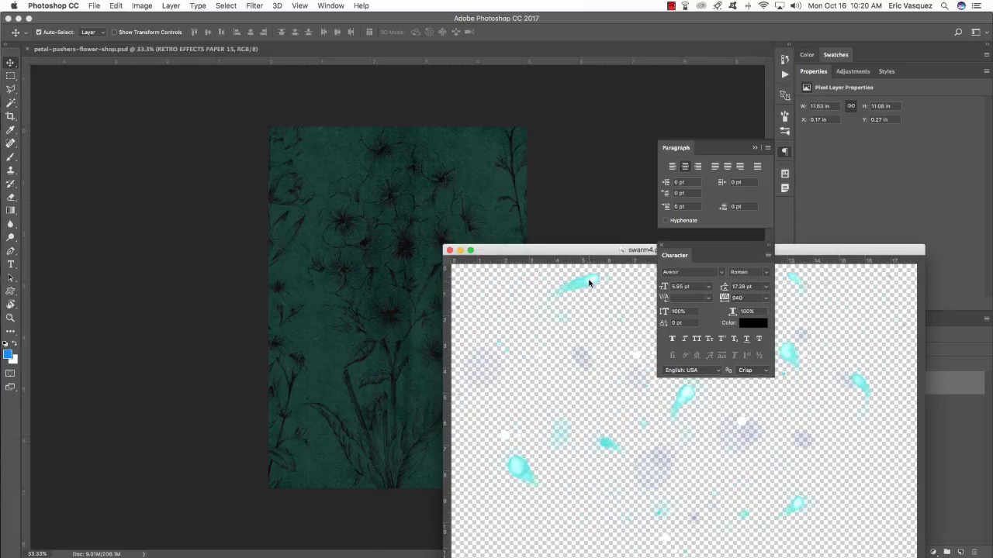
{"action": "left_click_drag", "start_coordinate": [588, 283], "coordinate": [405, 207]}
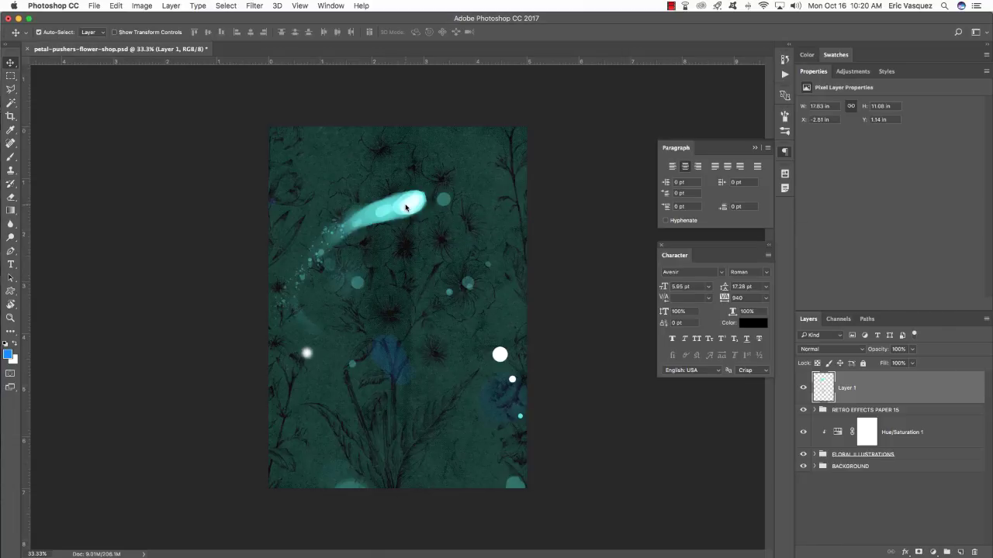
{"action": "double_click", "coordinate": [849, 388]}
{"action": "type", "text": "swarm4.png"}
{"action": "key", "text": "Return"}
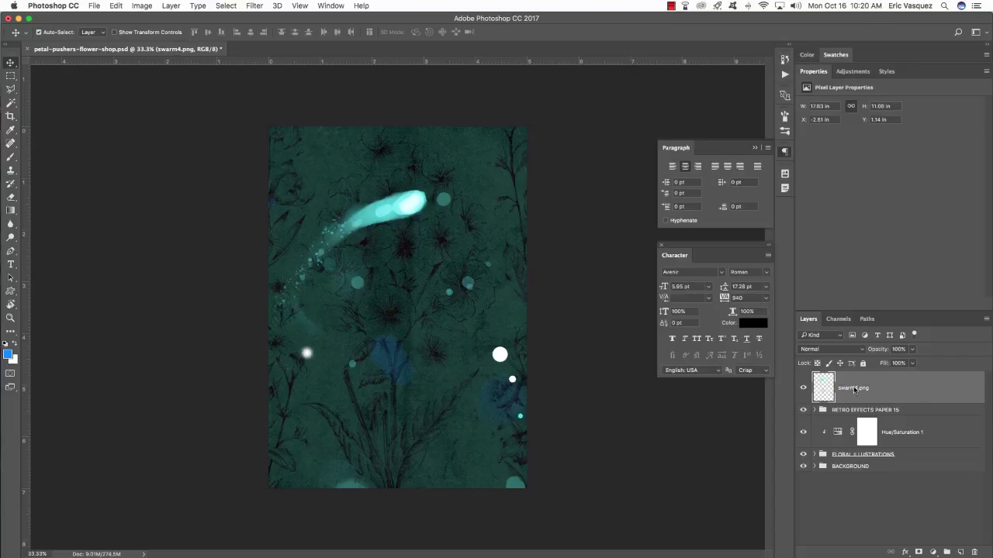
Step: Convert the swarm4.png layer to a Smart Object and rotate it 90 degrees
{"action": "right_click", "coordinate": [929, 390]}
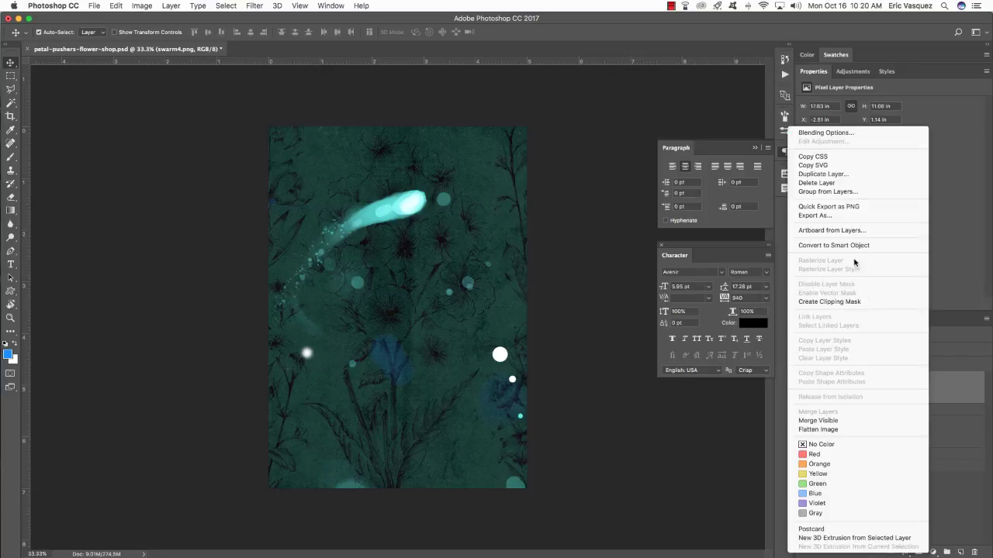
{"action": "left_click", "coordinate": [851, 245]}
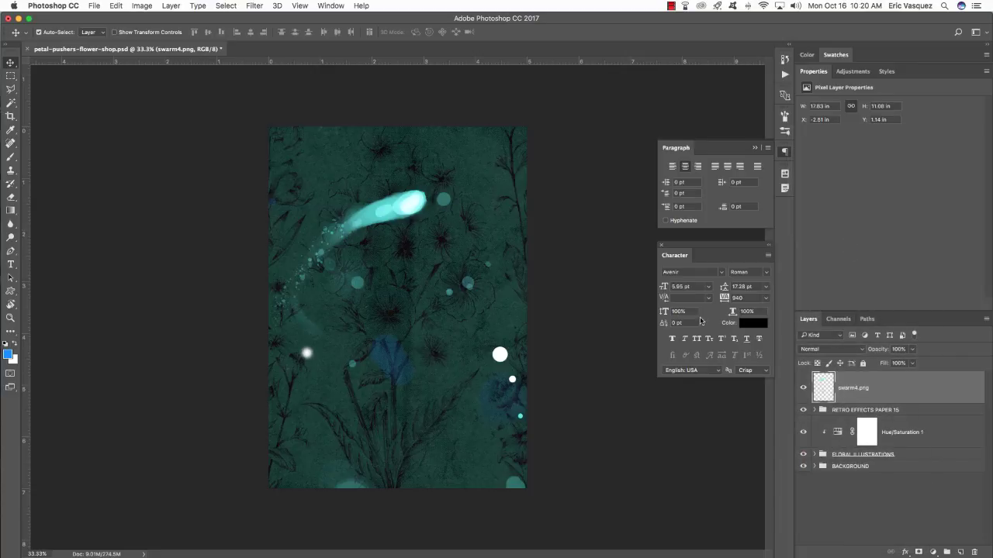
{"action": "key", "text": "super+t"}
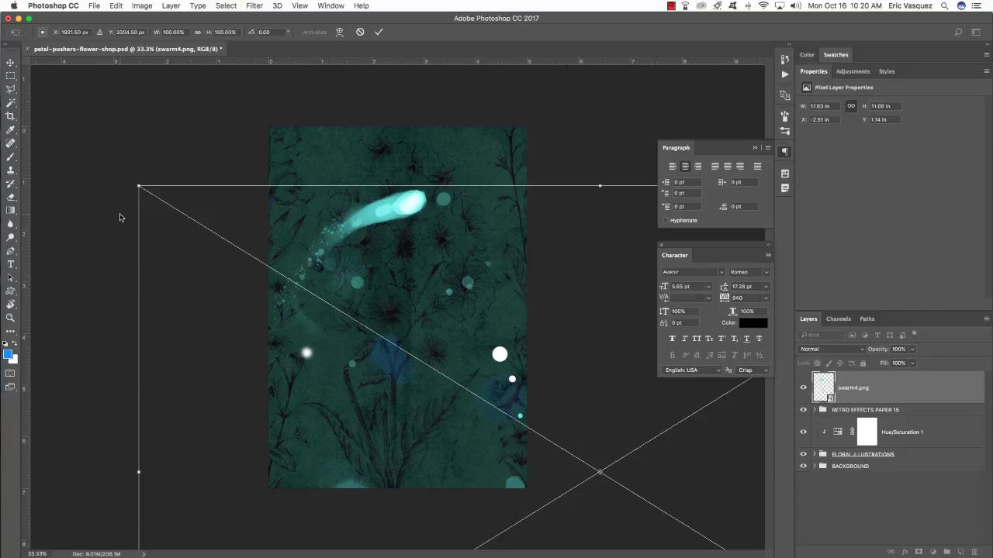
{"action": "left_click_drag", "start_coordinate": [119, 217], "coordinate": [756, 118]}
{"action": "left_click_drag", "start_coordinate": [448, 200], "coordinate": [291, 276]}
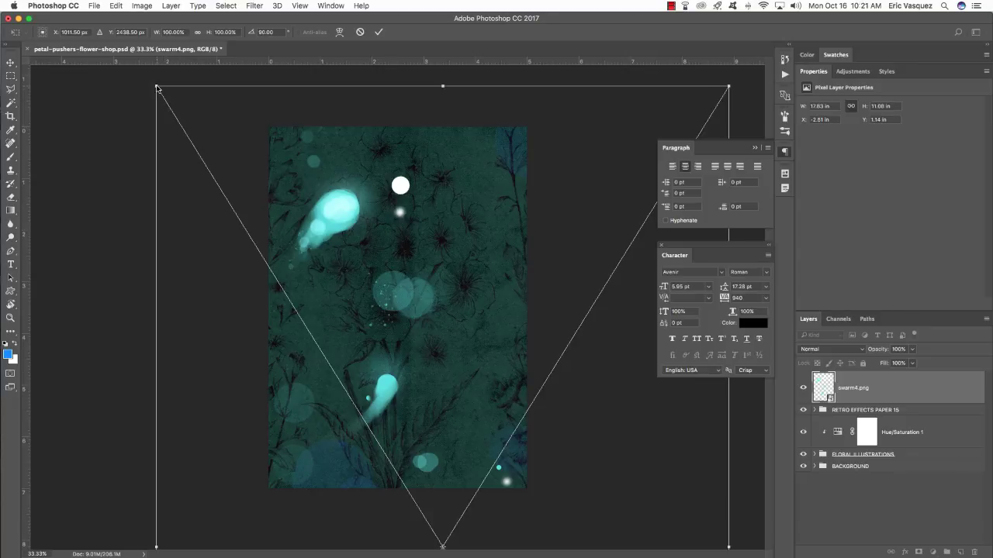
Step: Scale the swarm artwork to about 62% and position it to cover the whole canvas, centred at about X 770 px, Y 934 px
{"action": "left_click_drag", "start_coordinate": [157, 88], "coordinate": [284, 252]}
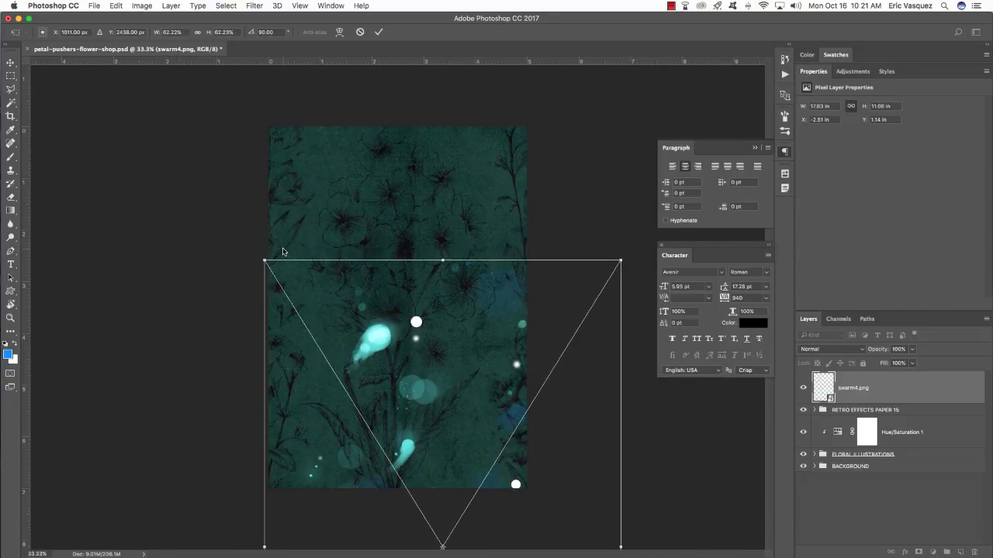
{"action": "left_click_drag", "start_coordinate": [463, 337], "coordinate": [438, 185]}
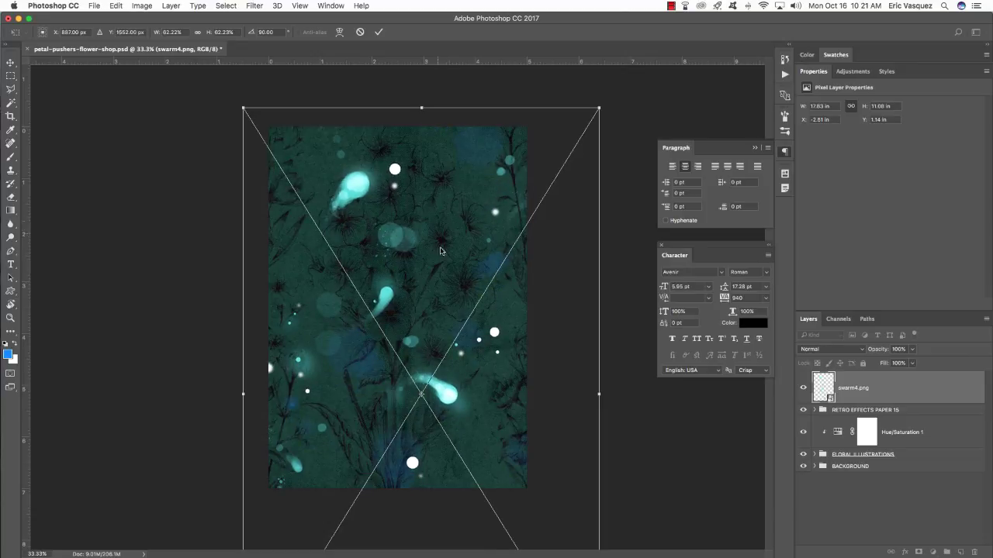
{"action": "left_click_drag", "start_coordinate": [451, 268], "coordinate": [405, 168]}
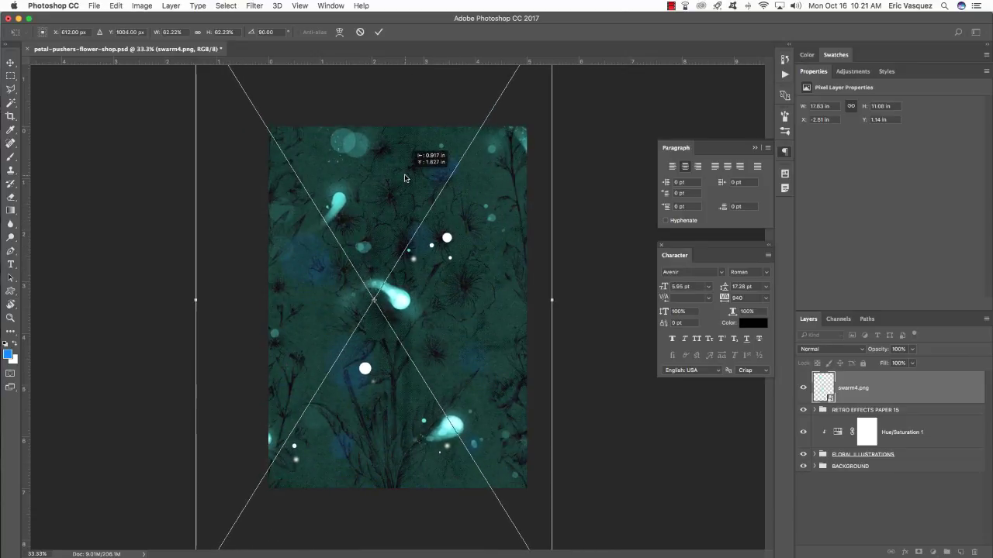
{"action": "left_click_drag", "start_coordinate": [479, 293], "coordinate": [505, 280]}
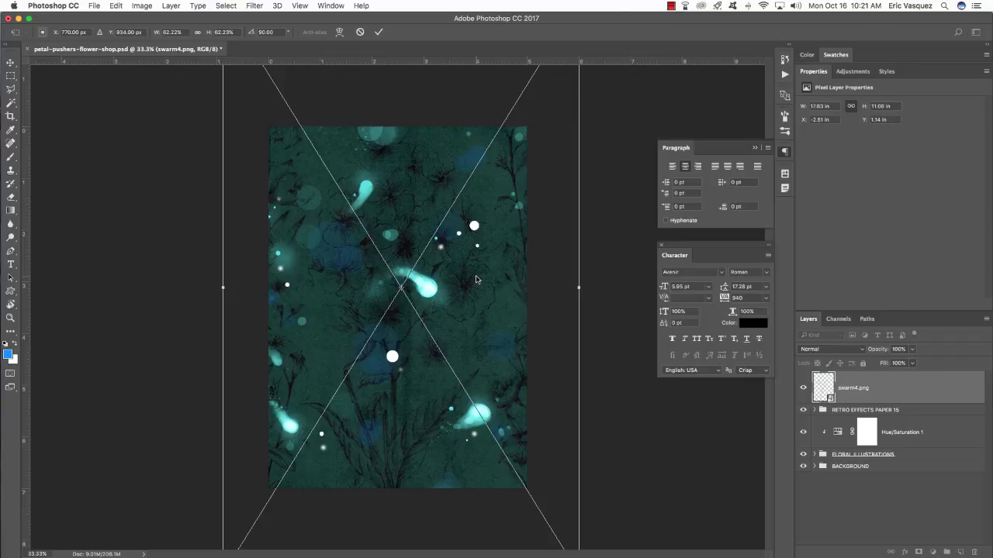
{"action": "key", "text": "Return"}
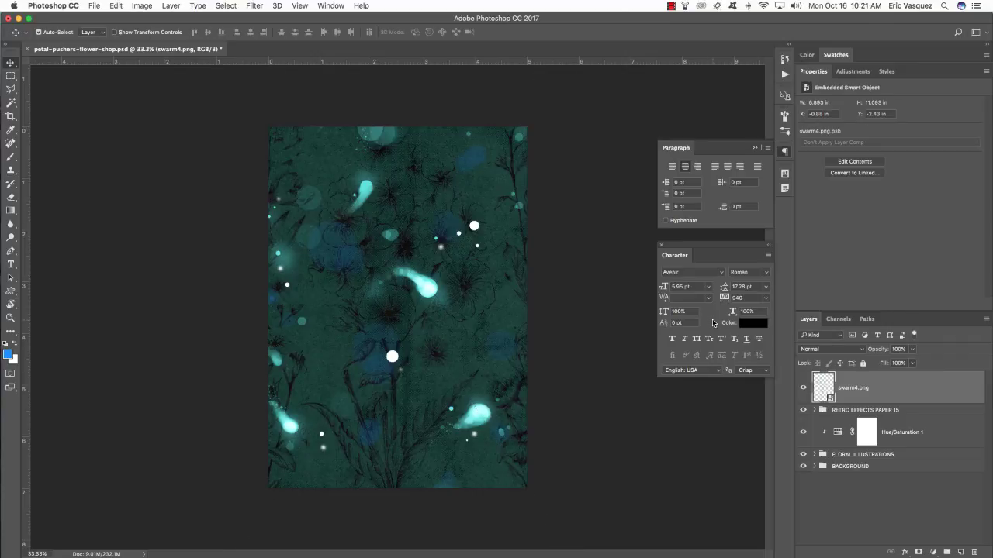
Step: Set the swarm4.png layer's blend mode to Screen and add a Levels adjustment layer clipped to it
{"action": "left_click", "coordinate": [830, 350]}
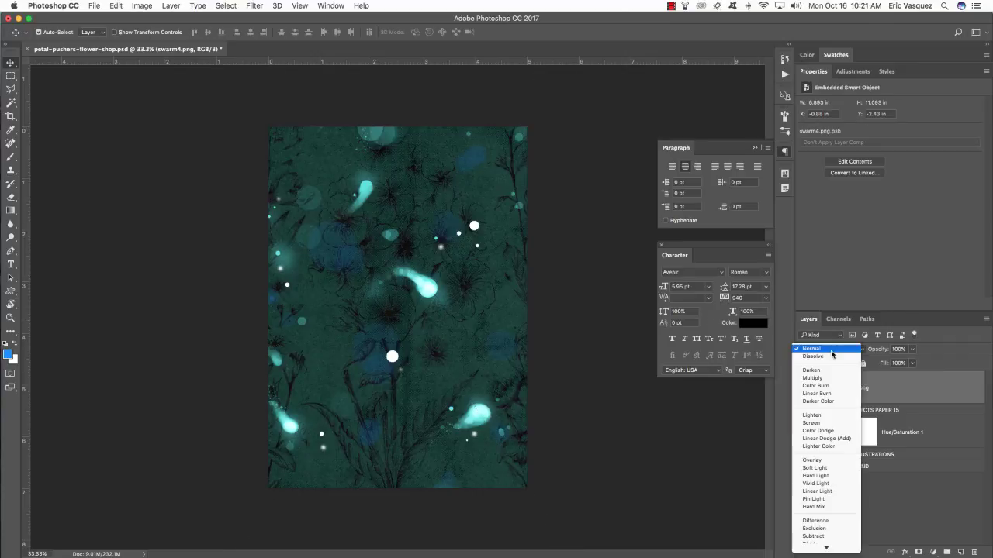
{"action": "left_click", "coordinate": [815, 423]}
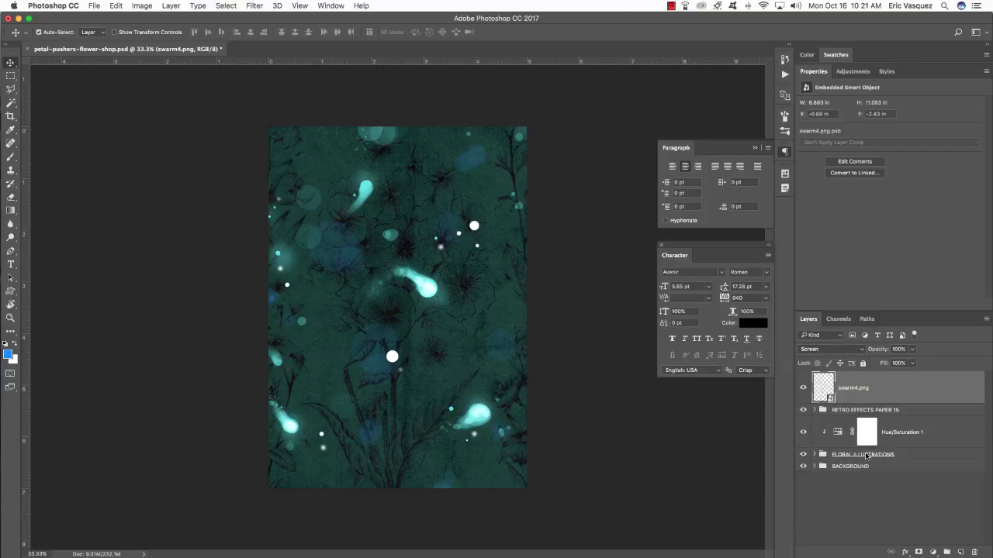
{"action": "left_click", "coordinate": [932, 552]}
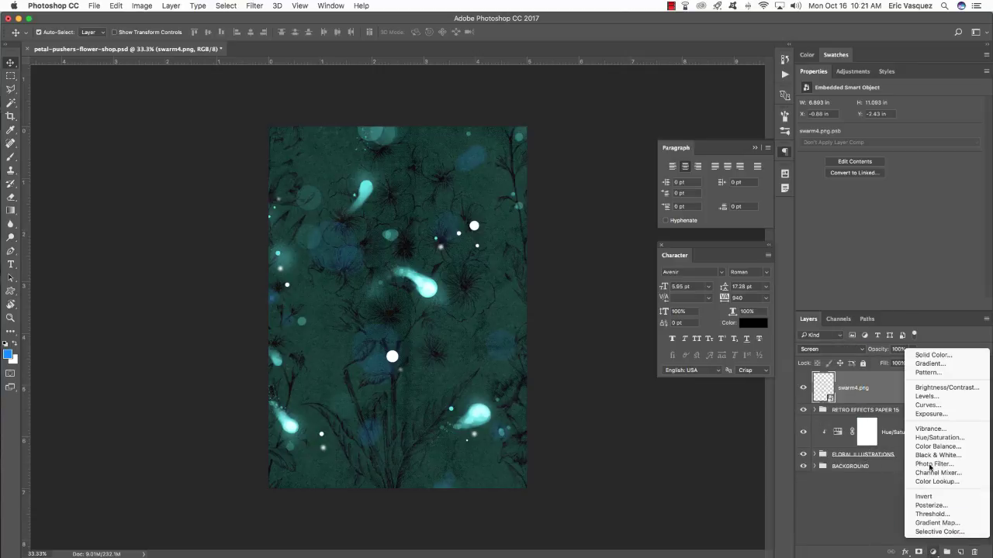
{"action": "left_click", "coordinate": [926, 397]}
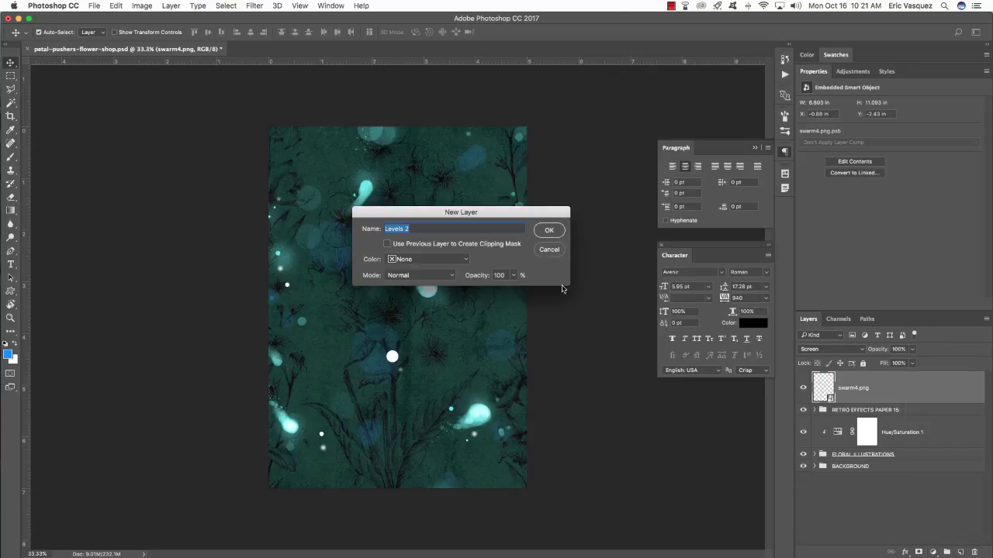
{"action": "left_click", "coordinate": [489, 245]}
{"action": "left_click", "coordinate": [554, 234]}
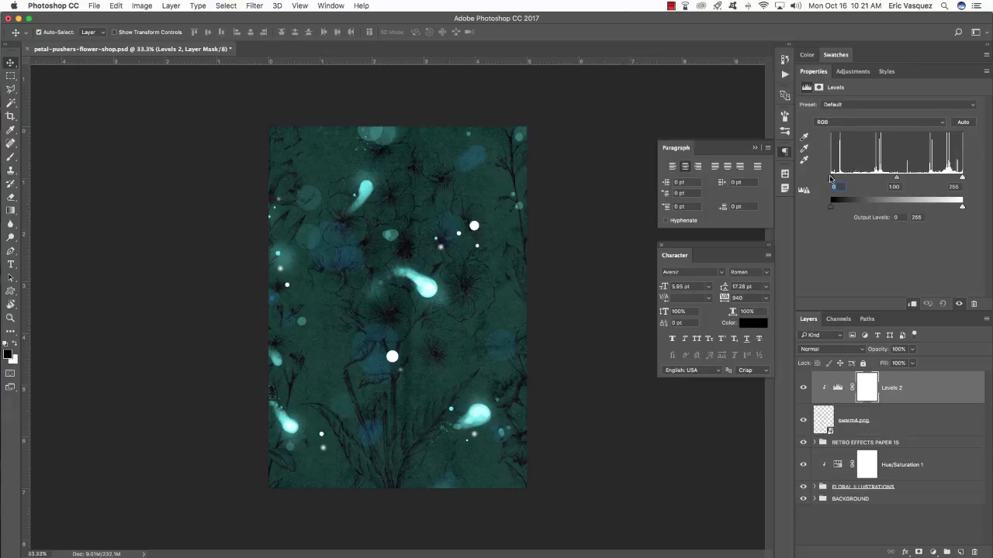
Step: Set the Levels input black point to 43 and white point to 218, comparing the artwork with and without the adjustment
{"action": "left_click_drag", "start_coordinate": [830, 177], "coordinate": [847, 177]}
{"action": "mouse_move", "coordinate": [961, 178]}
{"action": "left_mouse_down"}
{"action": "mouse_move", "coordinate": [929, 180]}
{"action": "mouse_move", "coordinate": [944, 181]}
{"action": "left_mouse_up"}
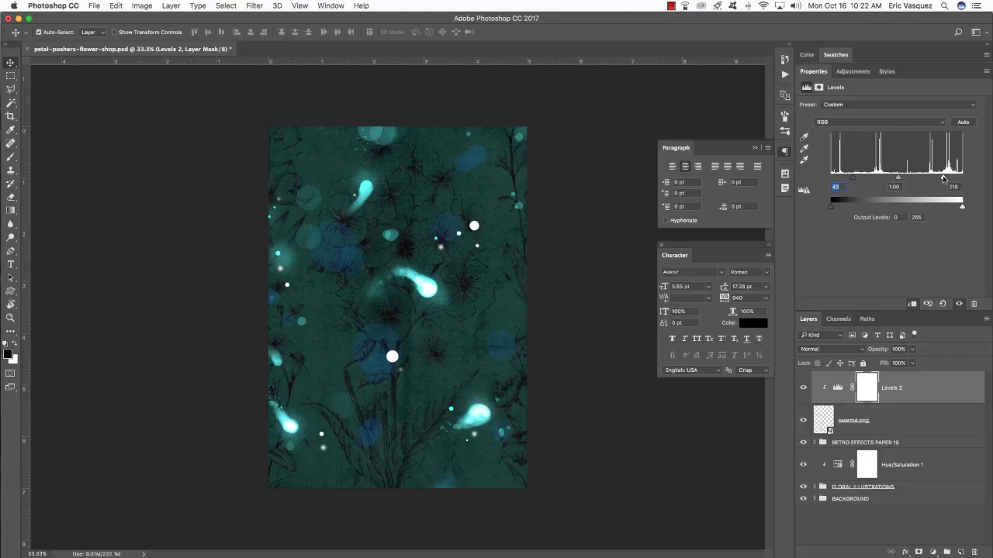
{"action": "left_click", "coordinate": [802, 388]}
{"action": "left_click", "coordinate": [803, 388]}
{"action": "left_click", "coordinate": [803, 387]}
{"action": "left_click", "coordinate": [802, 387]}
{"action": "left_click", "coordinate": [802, 388]}
{"action": "left_click", "coordinate": [803, 388]}
Step: Add a Hue/Saturation adjustment layer clipped to swarm4.png and stack it above the clipped Levels adjustment
{"action": "left_click", "coordinate": [872, 422]}
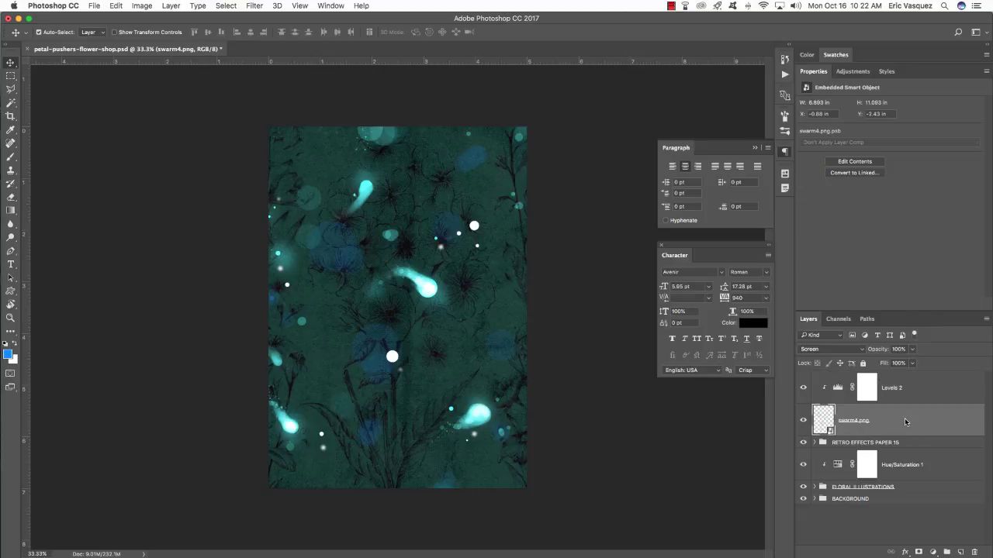
{"action": "left_click", "coordinate": [933, 552]}
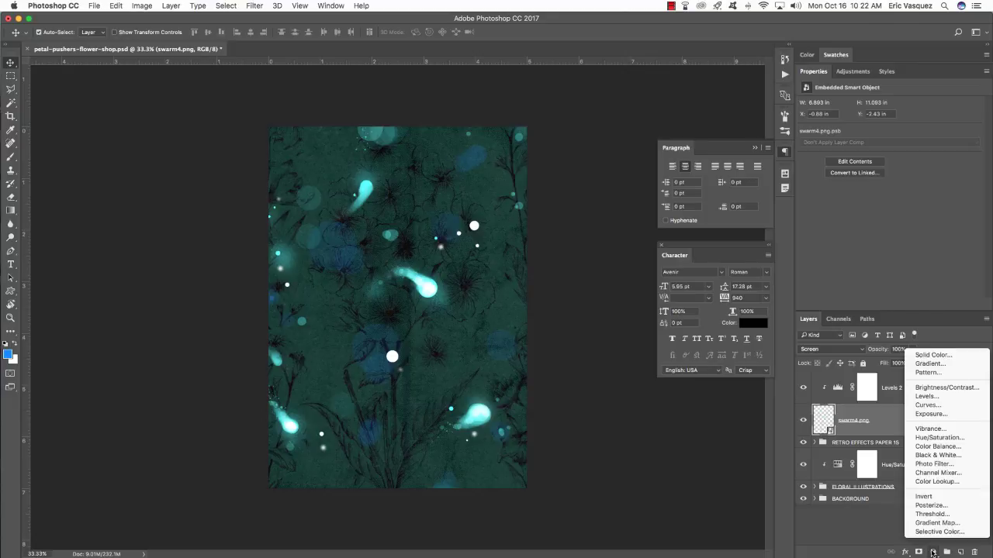
{"action": "left_click", "coordinate": [931, 439]}
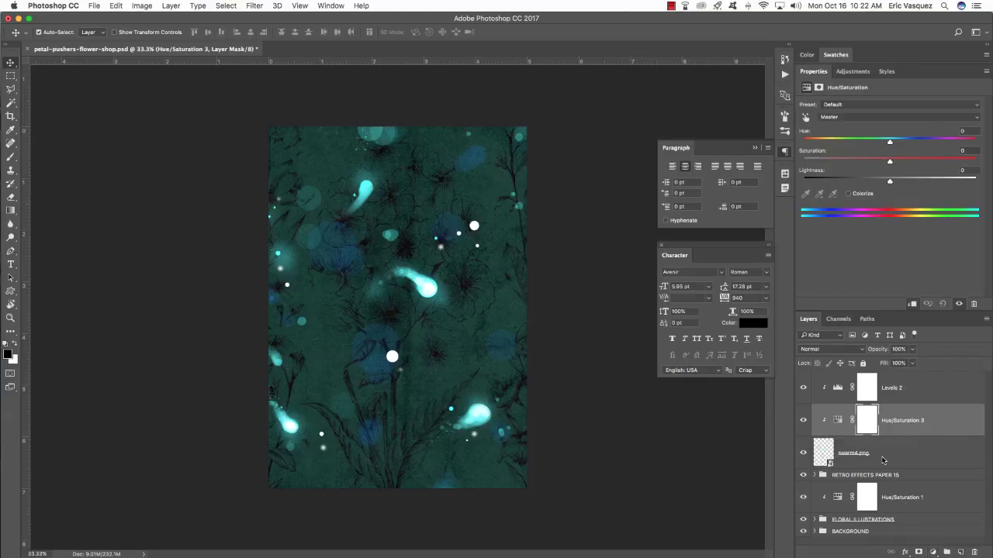
{"action": "left_click", "coordinate": [900, 455]}
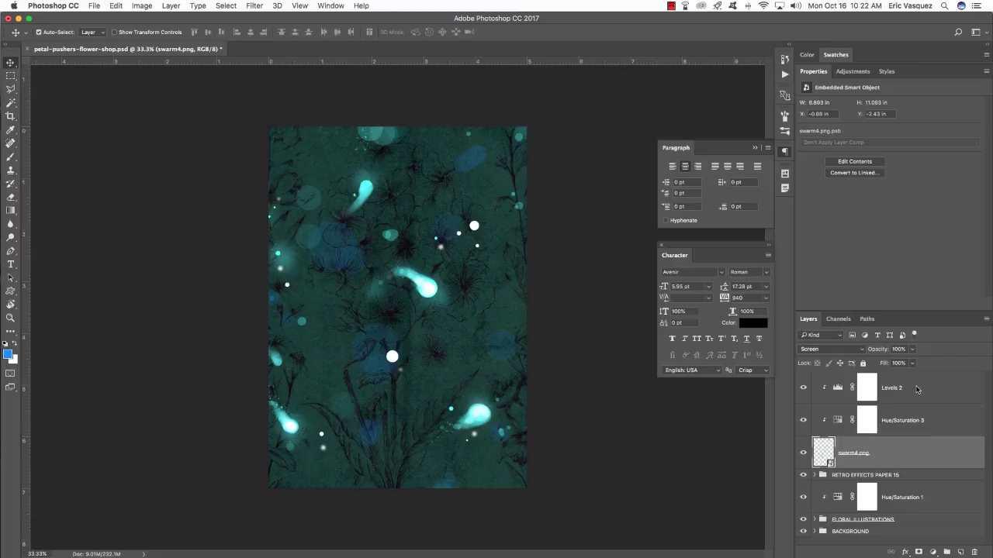
{"action": "left_click", "coordinate": [935, 427]}
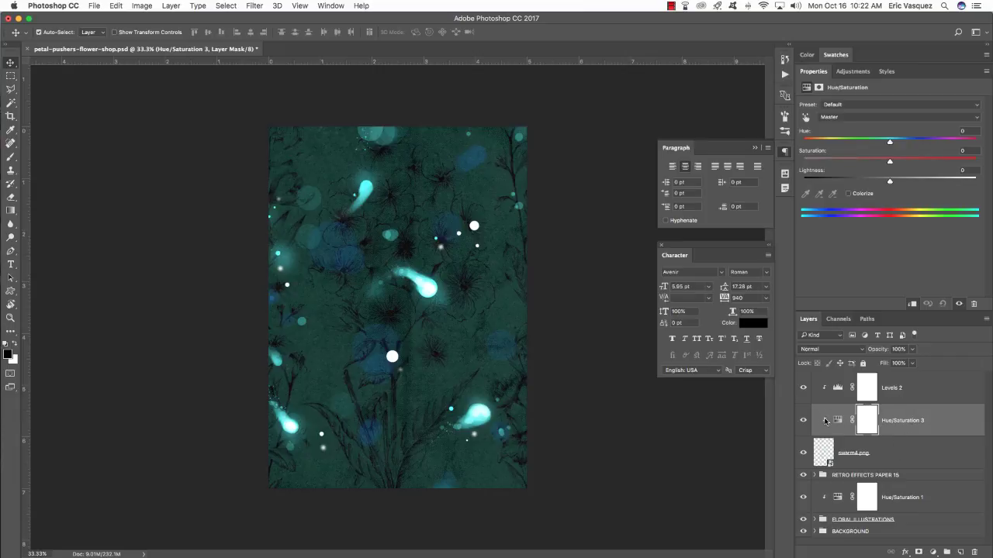
{"action": "left_click_drag", "start_coordinate": [907, 419], "coordinate": [910, 389]}
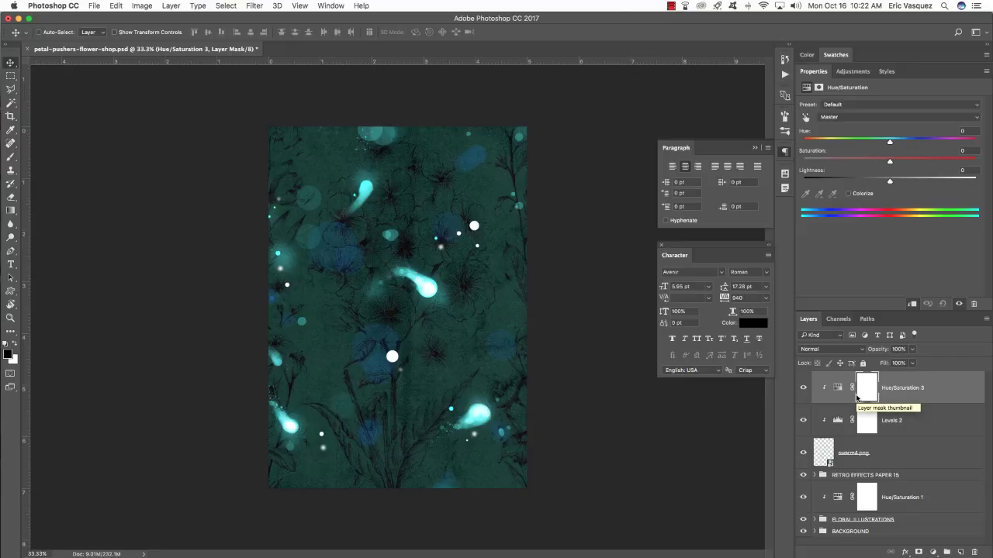
{"action": "key", "text": "super+bracketleft"}
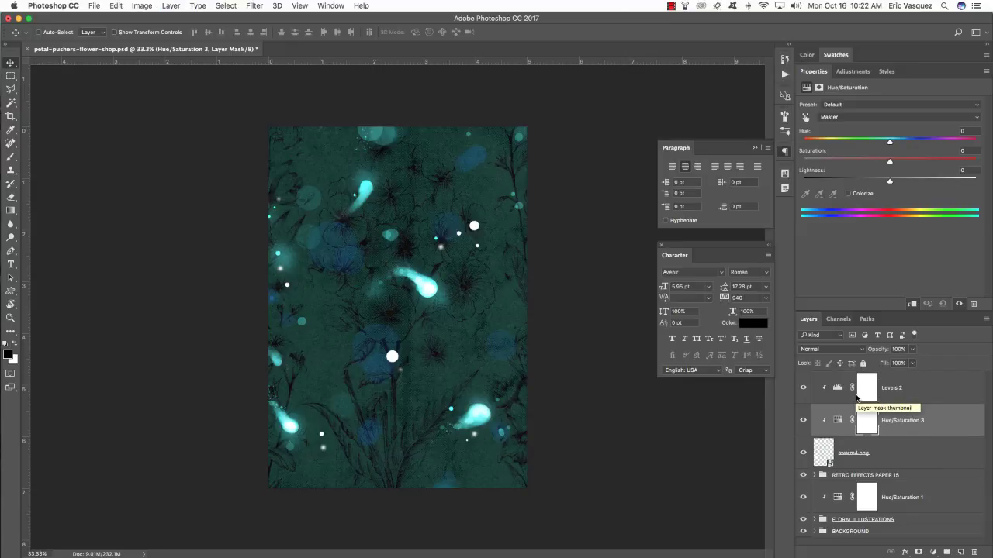
{"action": "key", "text": "super+bracketright"}
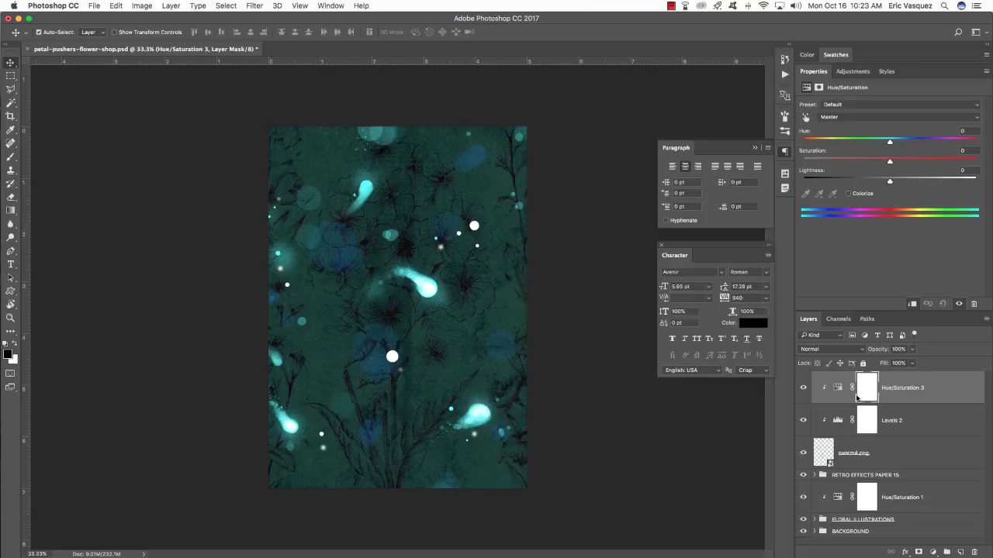
Step: Colorize the swarm artwork green with Hue 139, Saturation 72 and Lightness -50 in its Hue/Saturation adjustment
{"action": "left_click", "coordinate": [848, 195]}
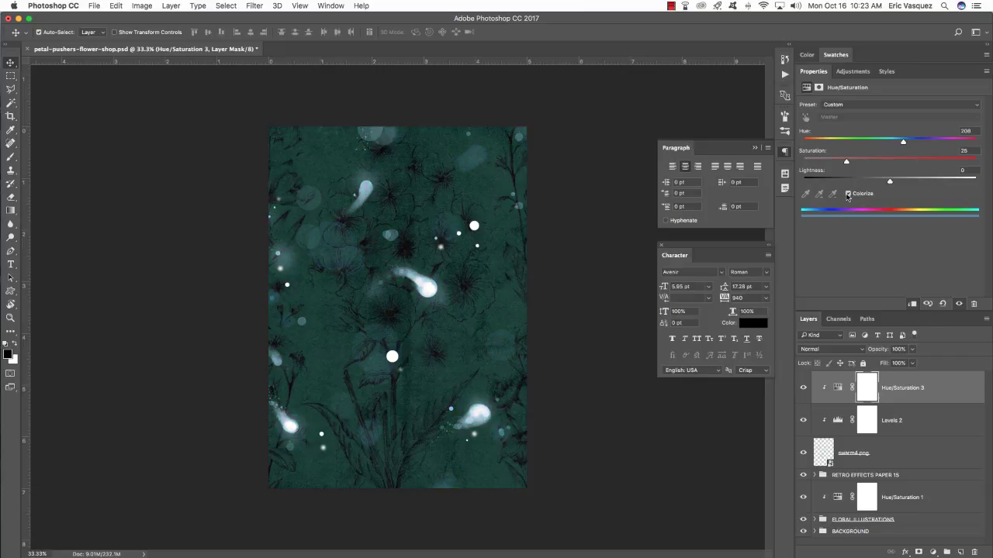
{"action": "key", "text": "Tab"}
{"action": "type", "text": "139"}
{"action": "key", "text": "Tab"}
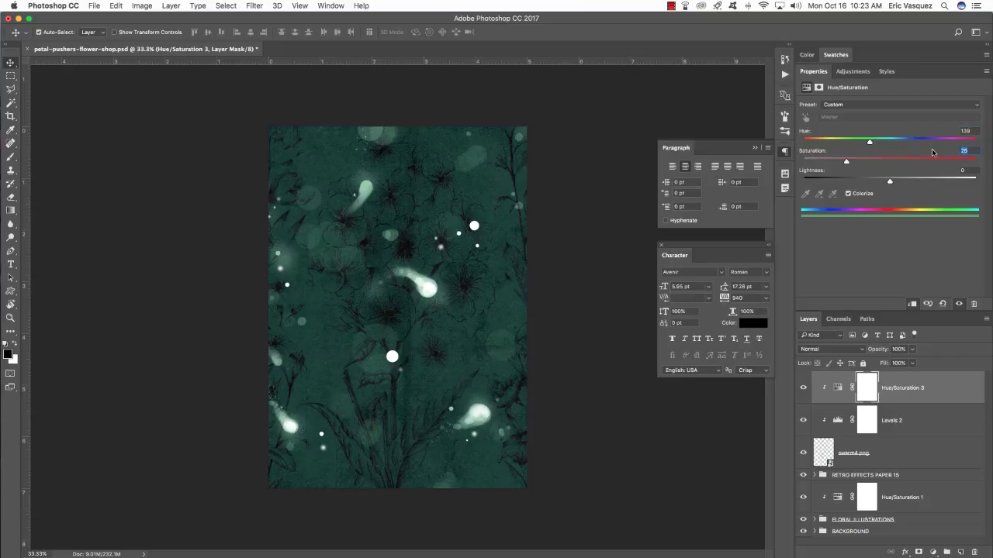
{"action": "type", "text": "72"}
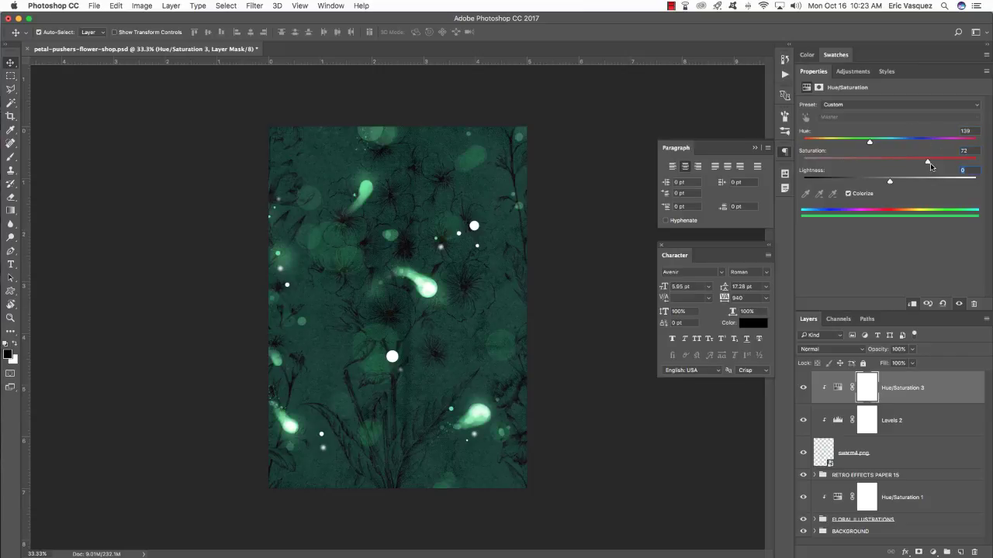
{"action": "type", "text": "-50"}
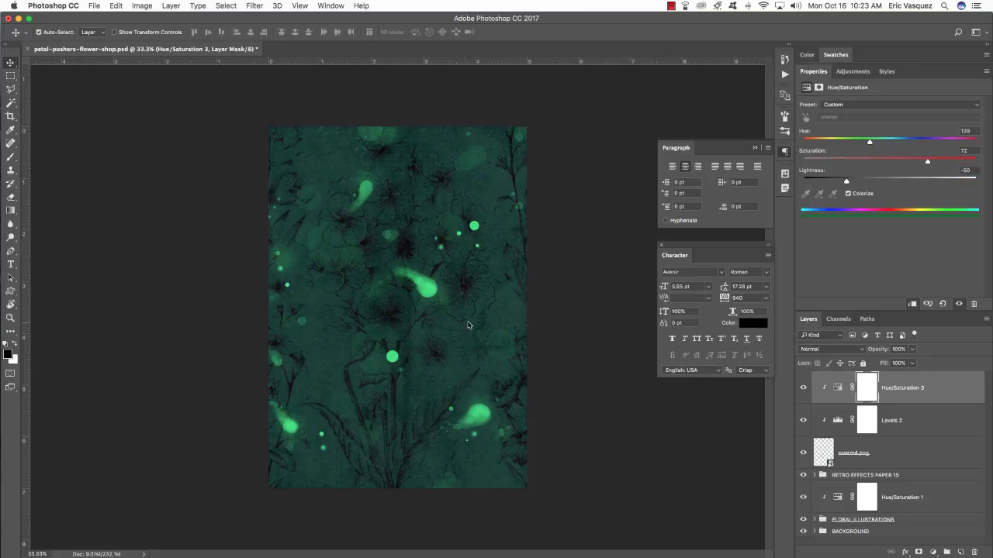
{"action": "key", "text": "super+2"}
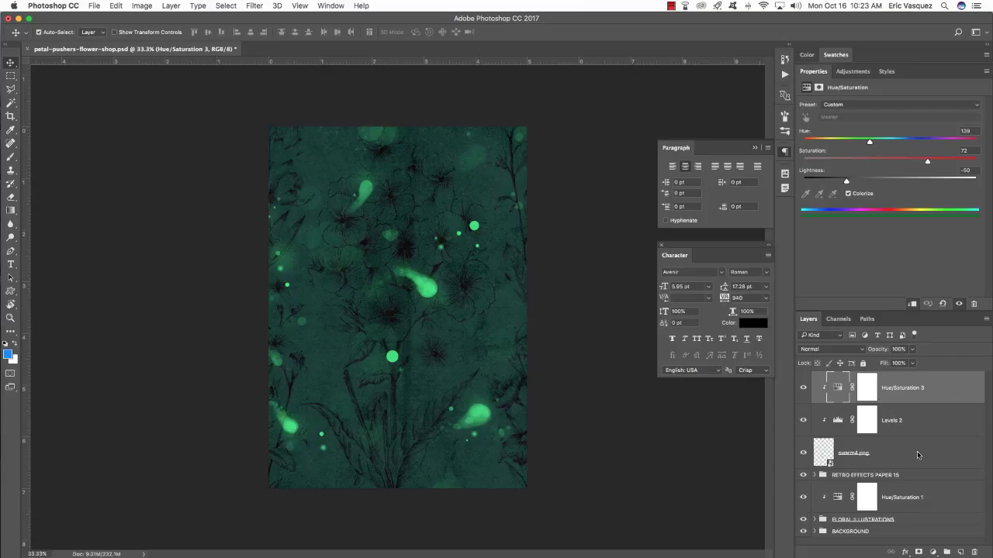
Step: Group the swarm4.png layer with its clipped Levels and Hue/Saturation adjustments, name the group SWARM 4, and save the document
{"action": "left_click", "coordinate": [838, 457], "text": "shift"}
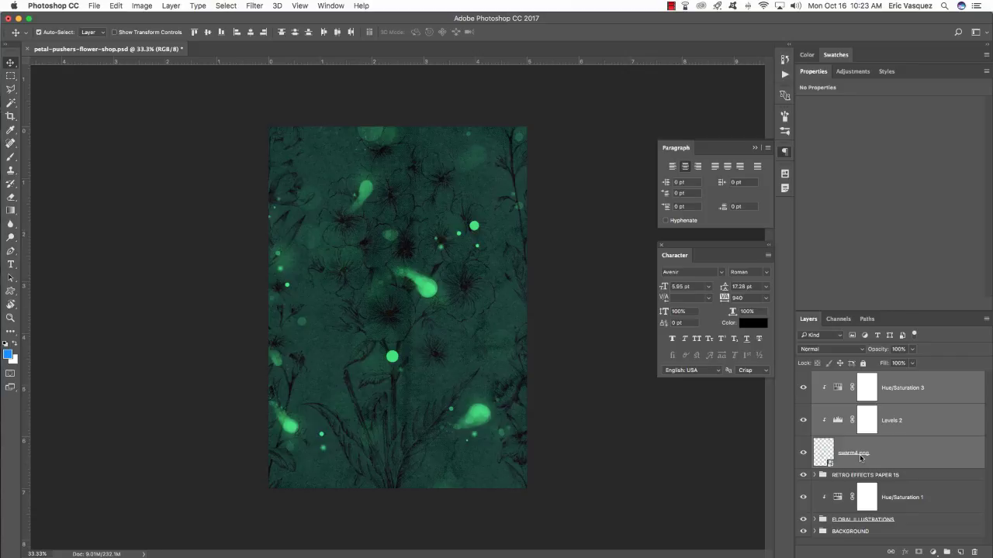
{"action": "key", "text": "super+g"}
{"action": "double_click", "coordinate": [841, 378]}
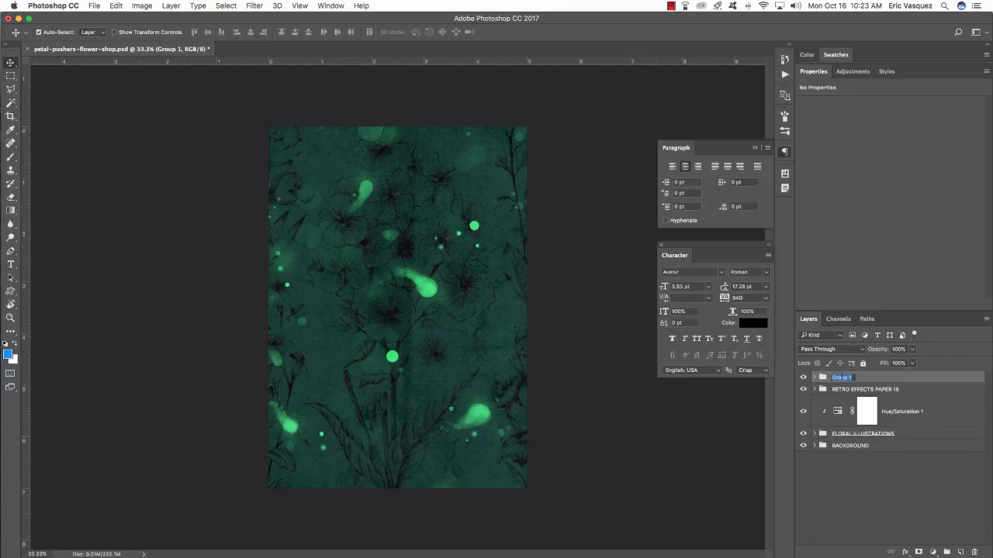
{"action": "type", "text": "SWARM 4"}
{"action": "key", "text": "Return"}
{"action": "key", "text": "super+s"}
Step: Switch to Finder and open Tulips_2_Bouquet_#2.psb in Photoshop from the project's asset folders
{"action": "key", "text": "super+equal"}
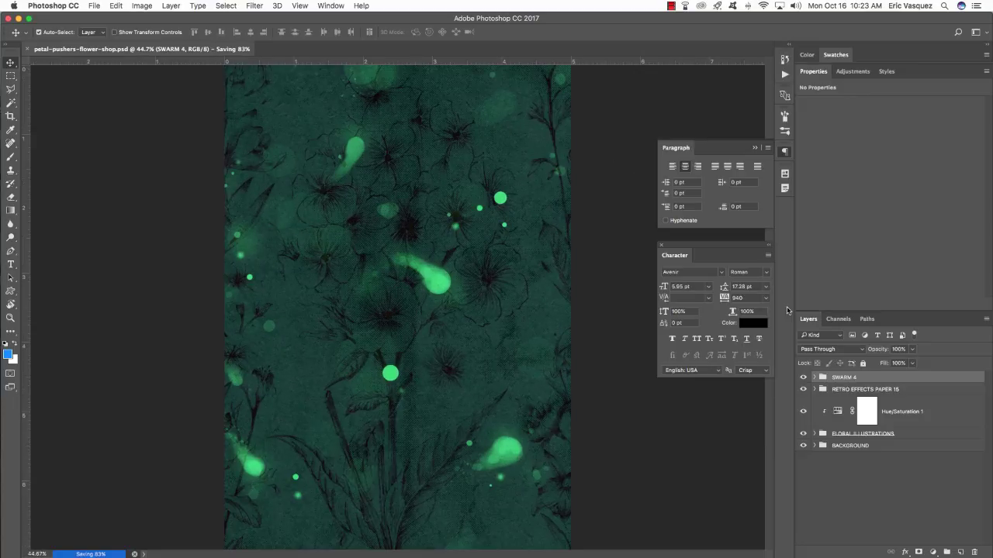
{"action": "key", "text": "super+Tab"}
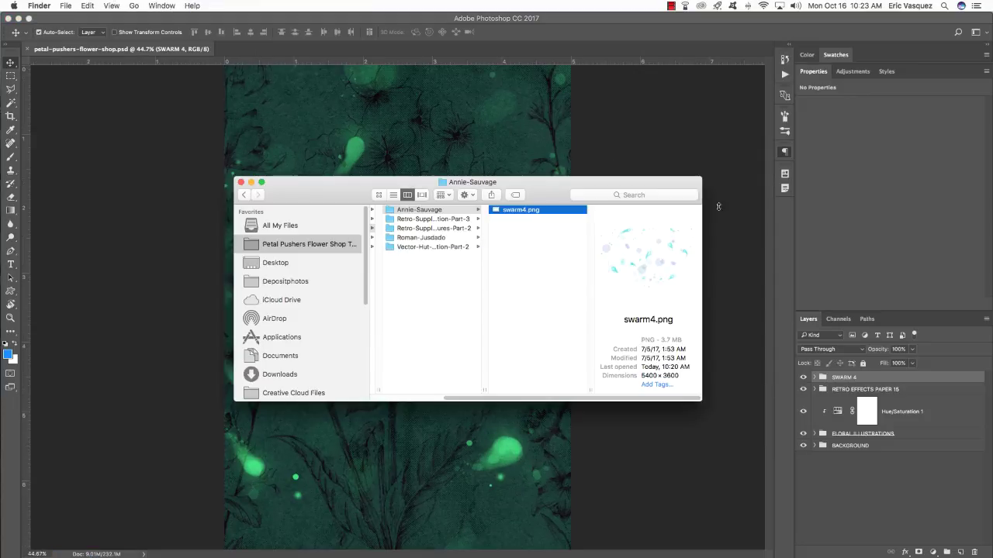
{"action": "left_click", "coordinate": [458, 237]}
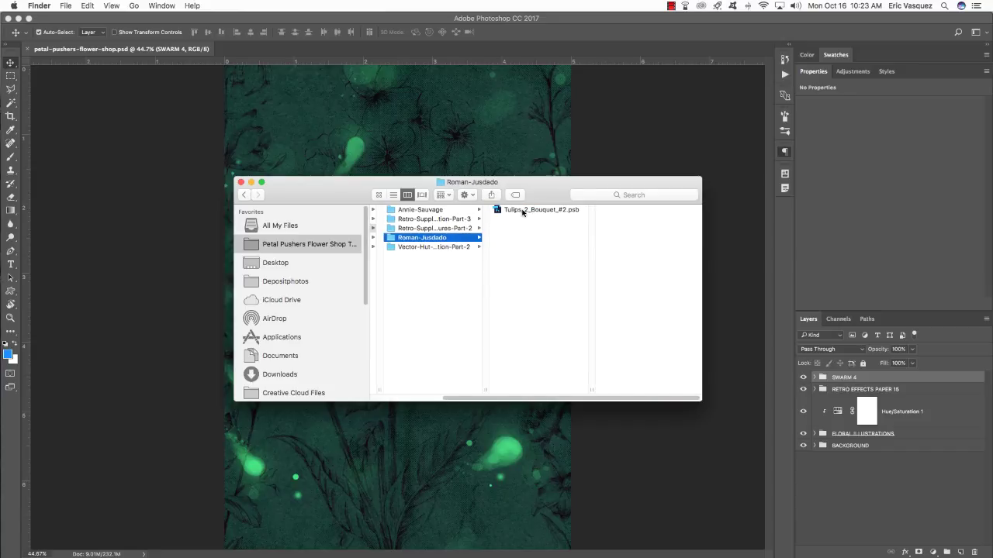
{"action": "left_click", "coordinate": [522, 211]}
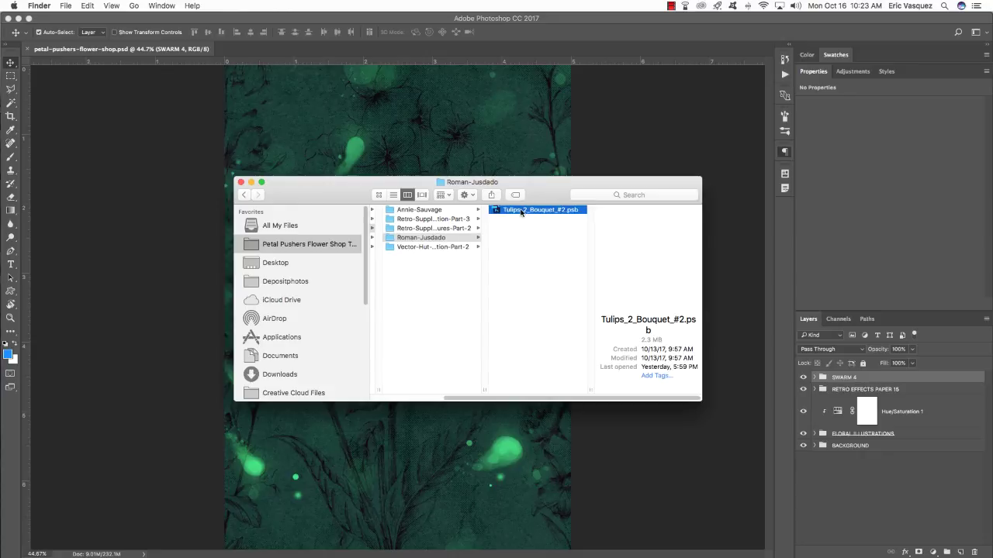
{"action": "double_click", "coordinate": [522, 211]}
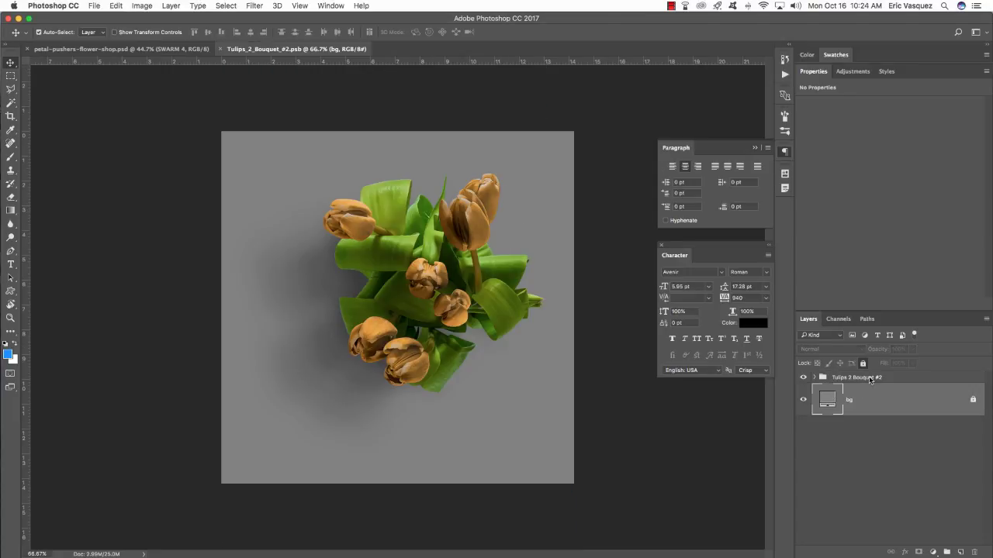
Step: Copy the Tulips 2 Bouquet #2 group into the petal-pushers-flower-shop design, placing it near the canvas centre above SWARM 4
{"action": "left_click", "coordinate": [870, 379]}
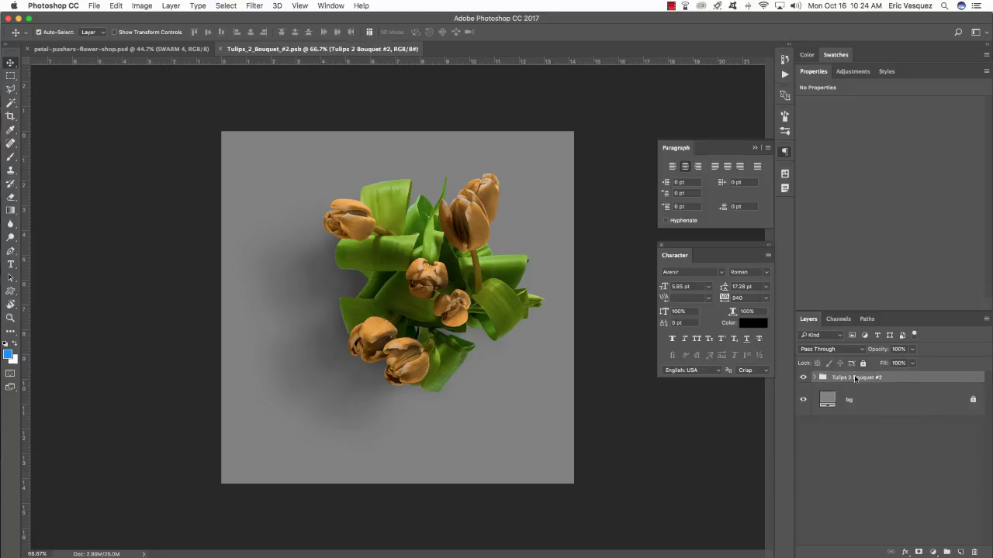
{"action": "left_click", "coordinate": [803, 378]}
{"action": "left_click", "coordinate": [803, 378]}
{"action": "left_click_drag", "start_coordinate": [293, 50], "coordinate": [682, 472]}
{"action": "left_click_drag", "start_coordinate": [898, 378], "coordinate": [394, 292]}
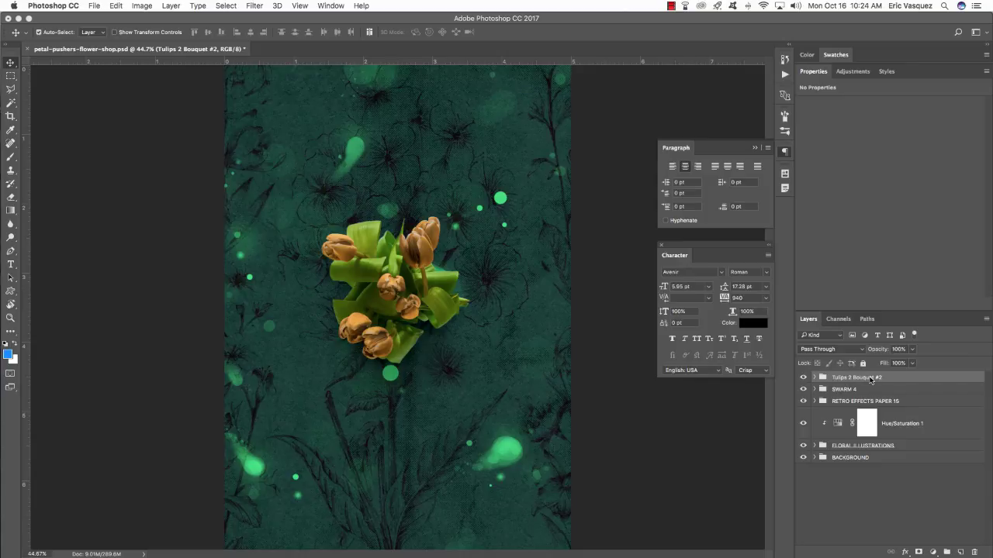
Step: Bring the Tulips_2_Bouquet_#2.psb document to the front and close it without saving its changes
{"action": "key", "text": "super+Tab"}
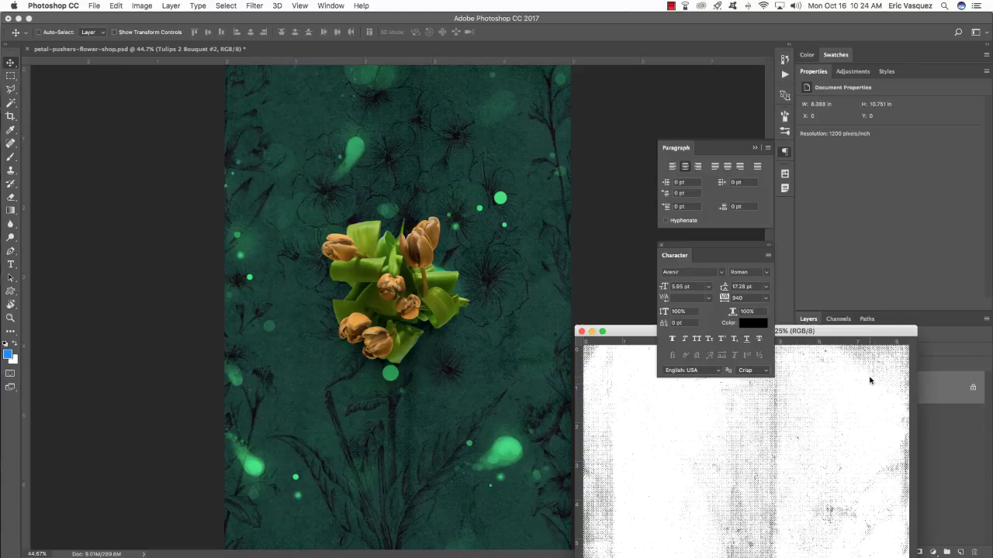
{"action": "key", "text": "super+Tab"}
{"action": "key", "text": "super+Tab"}
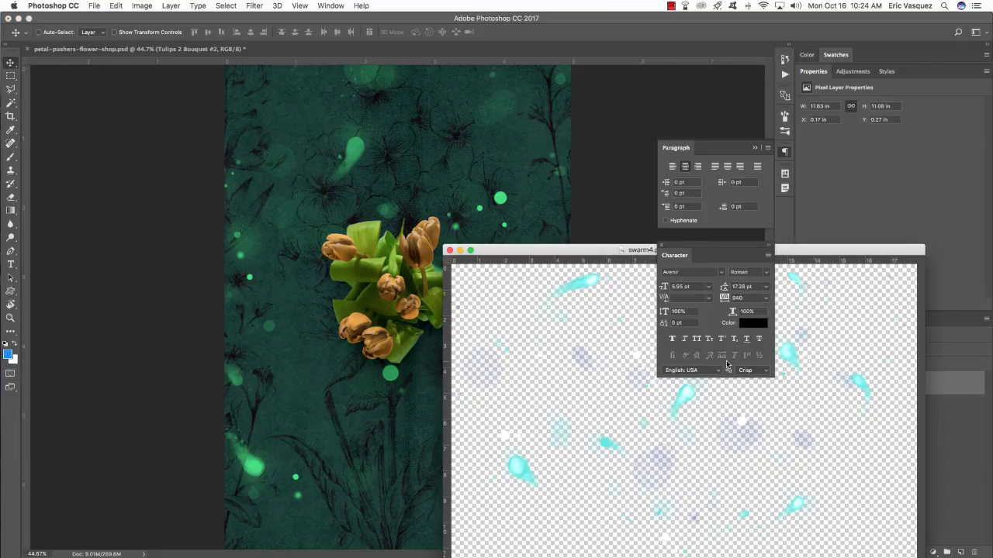
{"action": "key", "text": "super+Tab"}
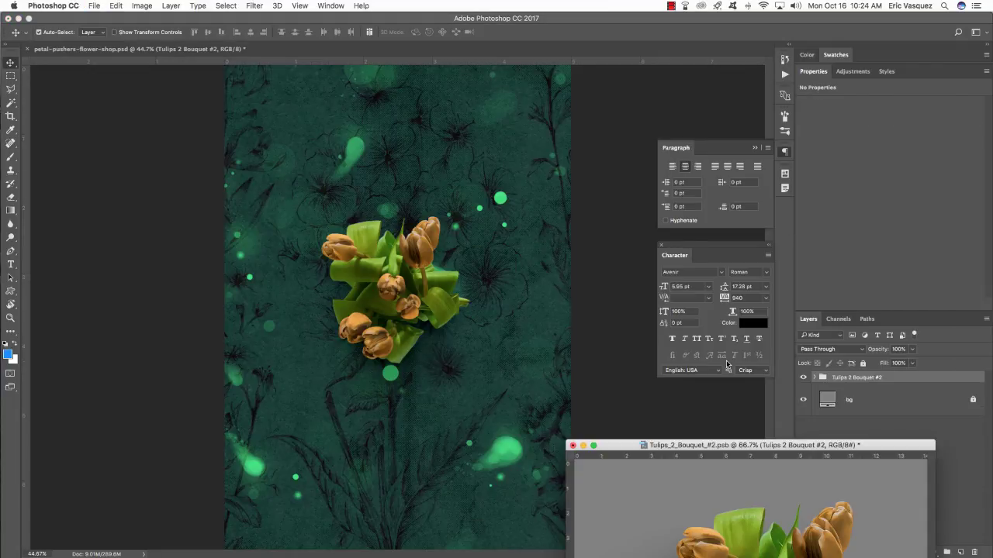
{"action": "key", "text": "super+w"}
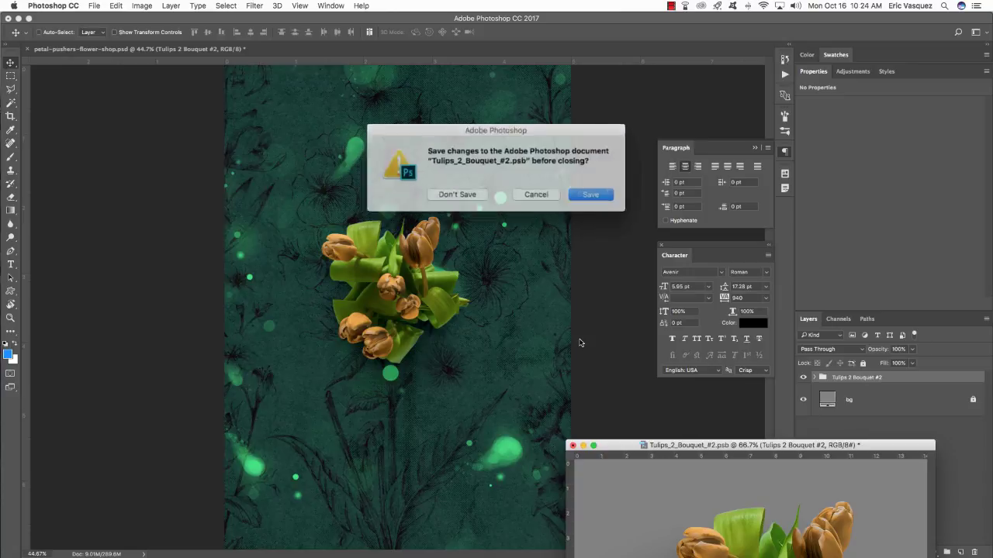
{"action": "left_click", "coordinate": [463, 194]}
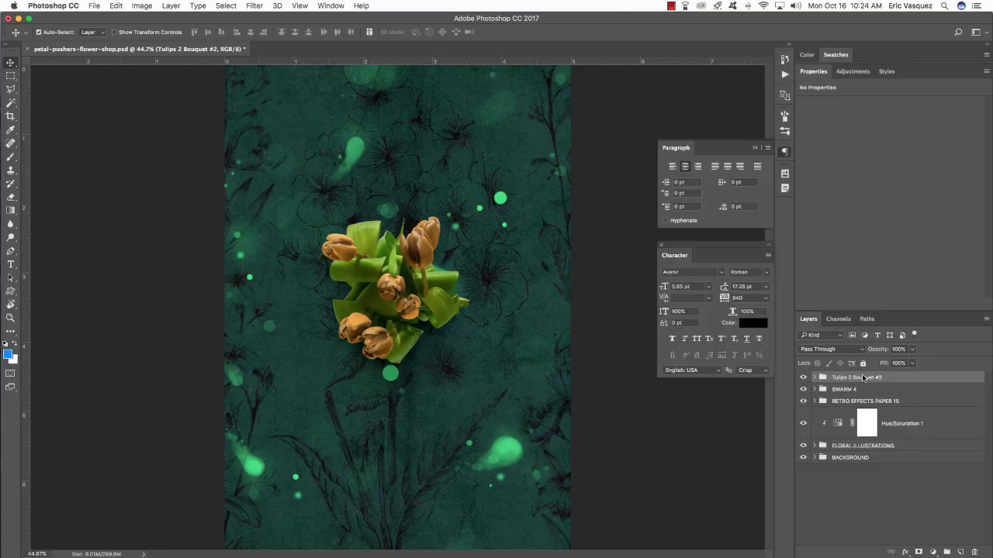
Step: Scale the Tulips 2 Bouquet #2 group to about 236%, rotate it about 19° clockwise and position it centrally on the poster
{"action": "key", "text": "super+t"}
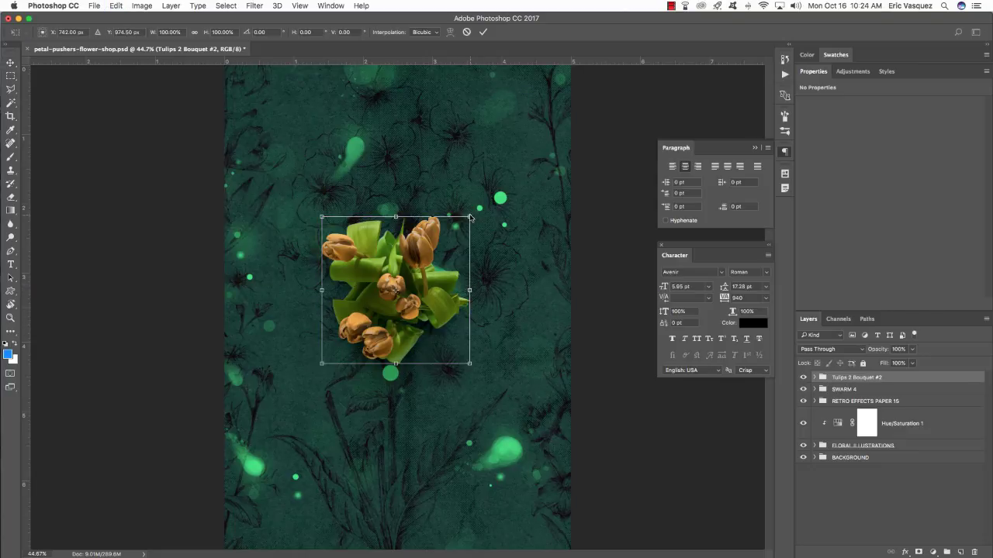
{"action": "left_click_drag", "start_coordinate": [469, 217], "coordinate": [618, 177]}
{"action": "left_click_drag", "start_coordinate": [303, 295], "coordinate": [307, 324]}
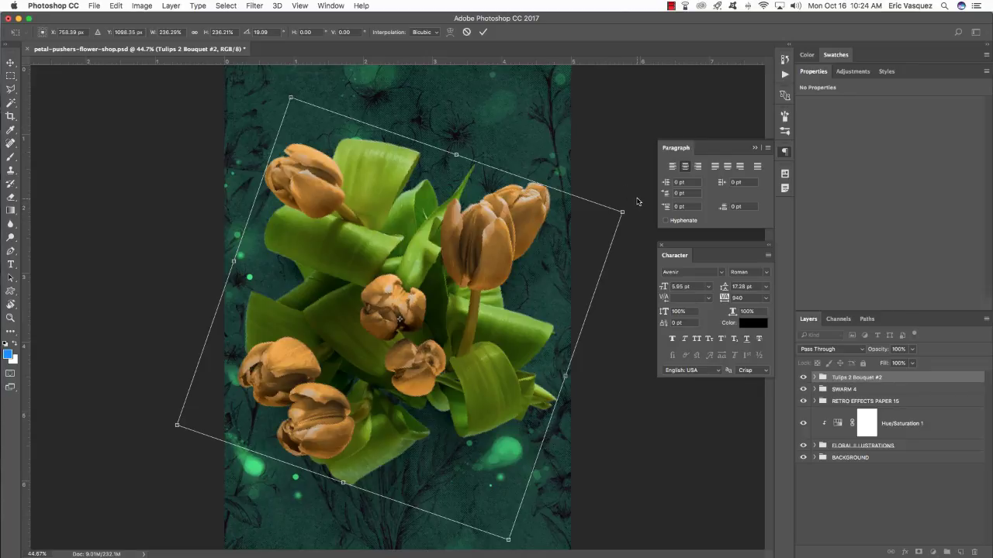
{"action": "key", "text": "Return"}
{"action": "key", "text": "super+minus"}
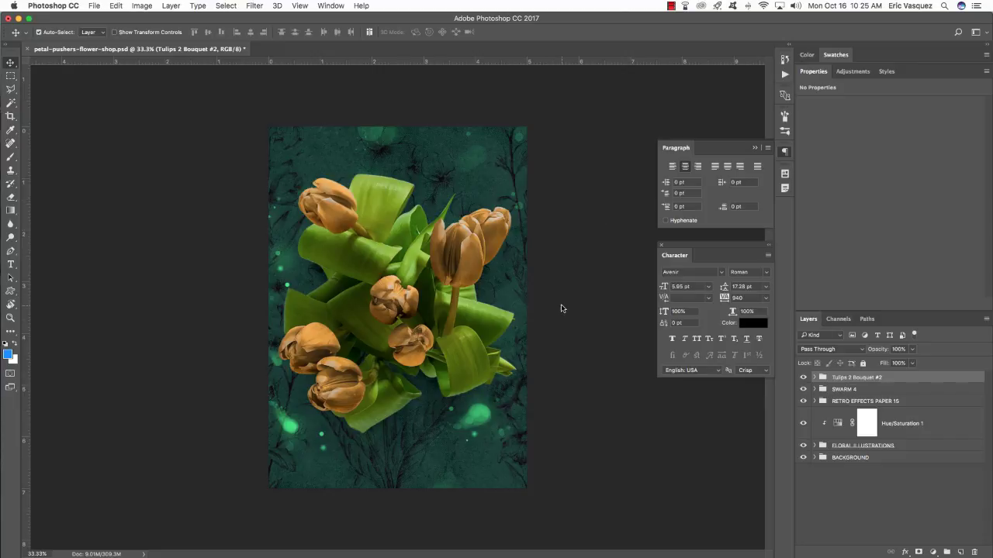
{"action": "scroll", "coordinate": [562, 309], "scroll_direction": "up", "scroll_amount": 2}
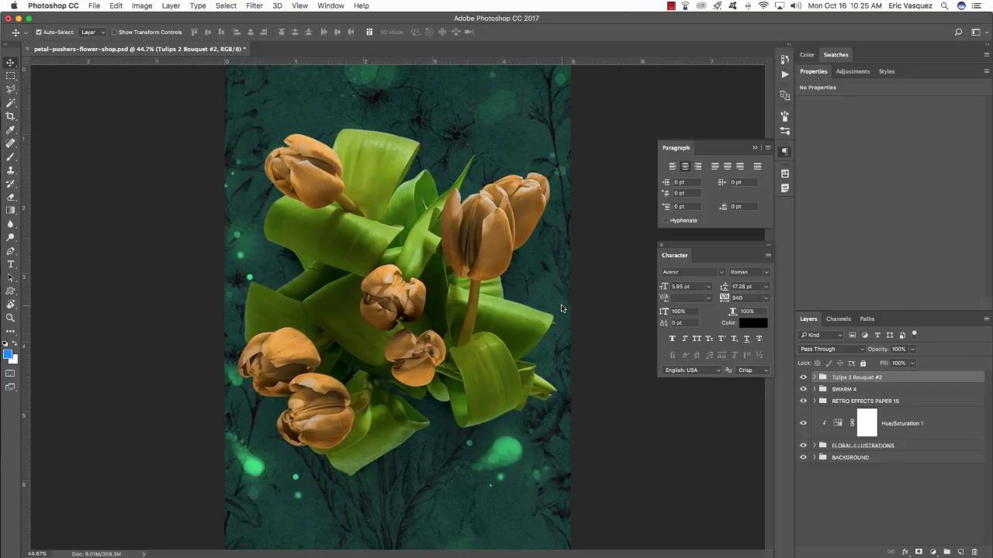
Step: In the Tulips 2 Bouquet #2 group, compare the flowers with and without the edit color (tulip flower) fill, and set its color to FF0600
{"action": "left_click", "coordinate": [814, 377]}
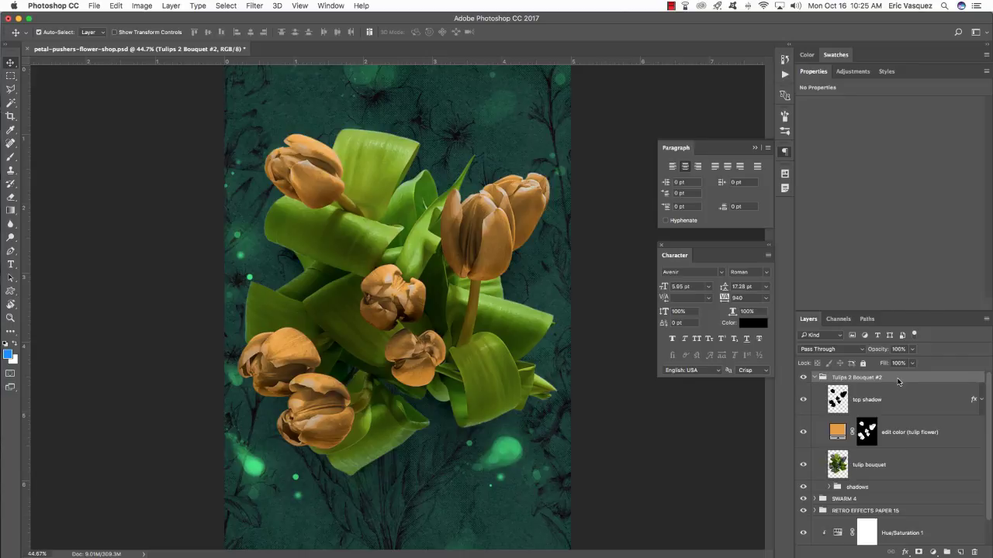
{"action": "left_click", "coordinate": [923, 432]}
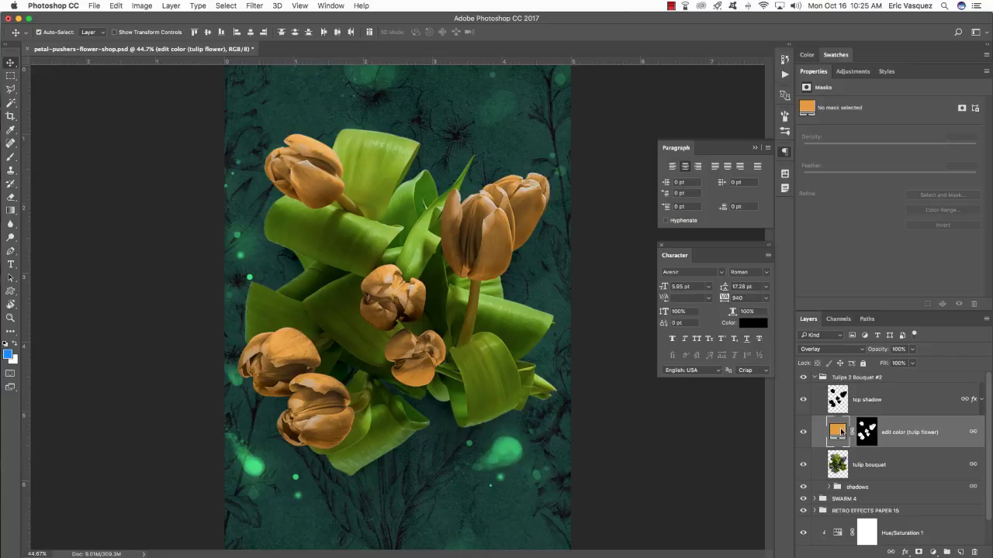
{"action": "left_click", "coordinate": [803, 432]}
{"action": "left_click", "coordinate": [804, 432]}
{"action": "left_click", "coordinate": [803, 432]}
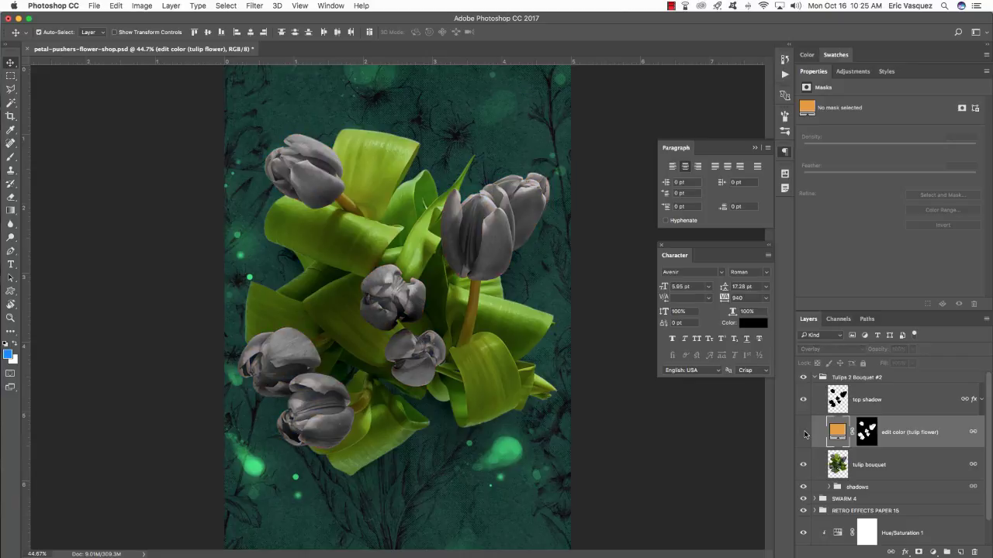
{"action": "left_click", "coordinate": [804, 432]}
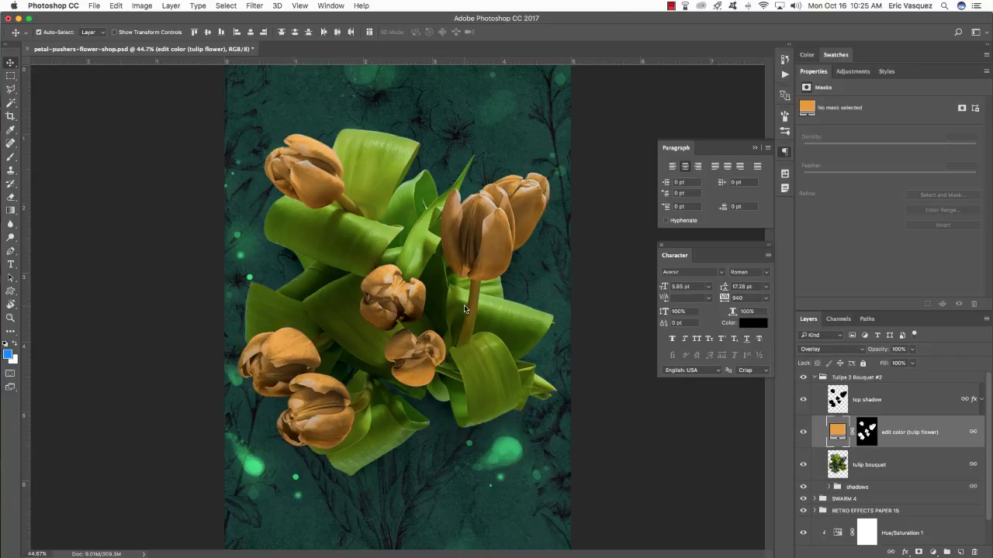
{"action": "scroll", "coordinate": [844, 417], "scroll_direction": "down", "scroll_amount": 1}
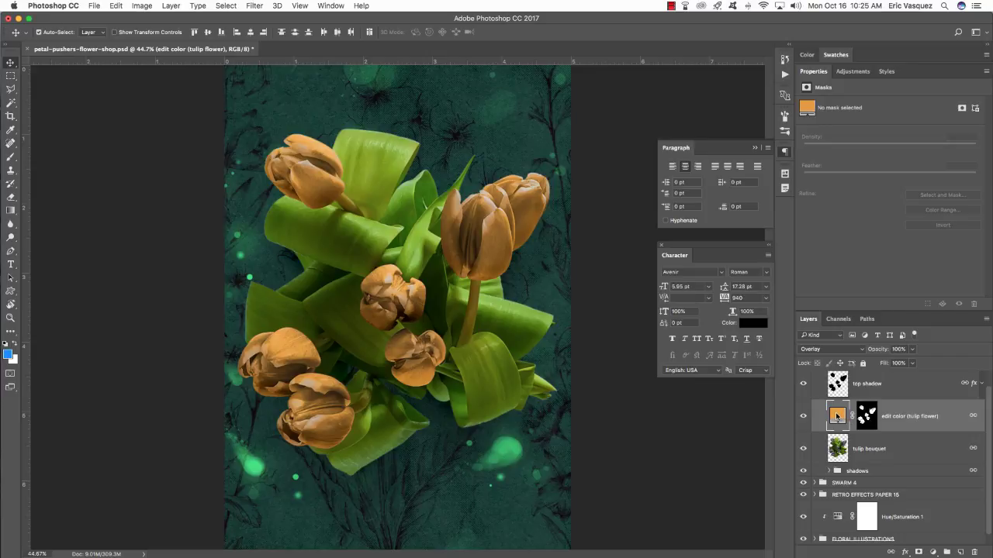
{"action": "double_click", "coordinate": [837, 418]}
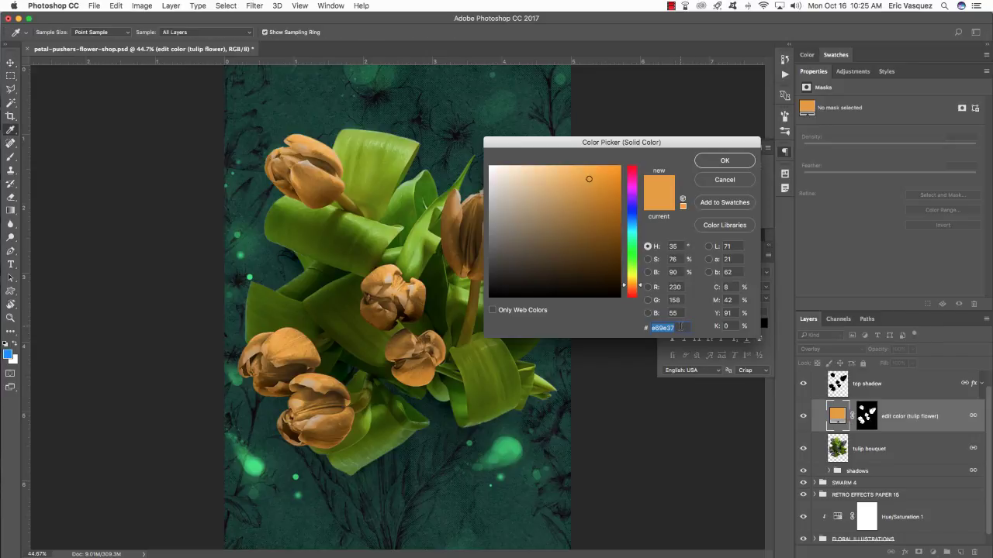
{"action": "type", "text": "FF"}
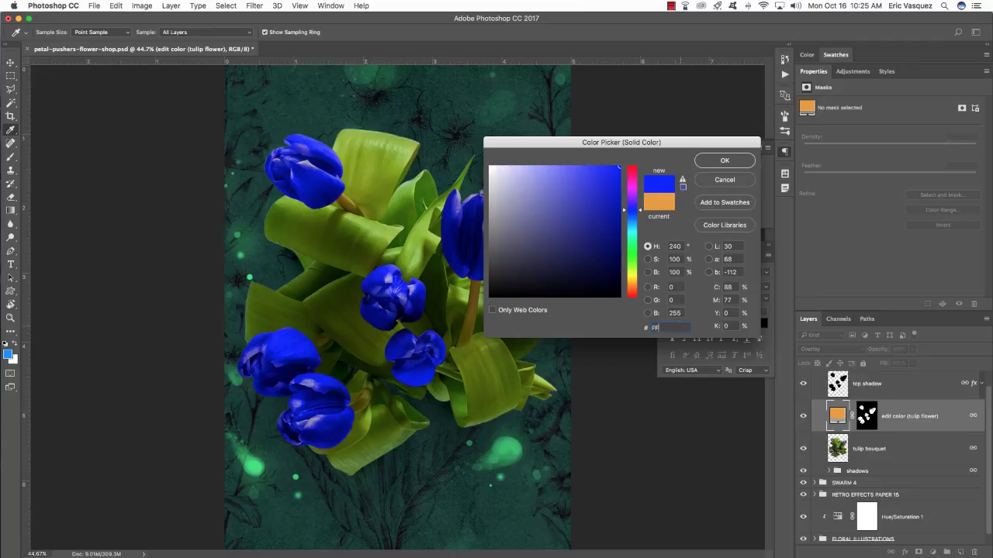
{"action": "type", "text": "0600"}
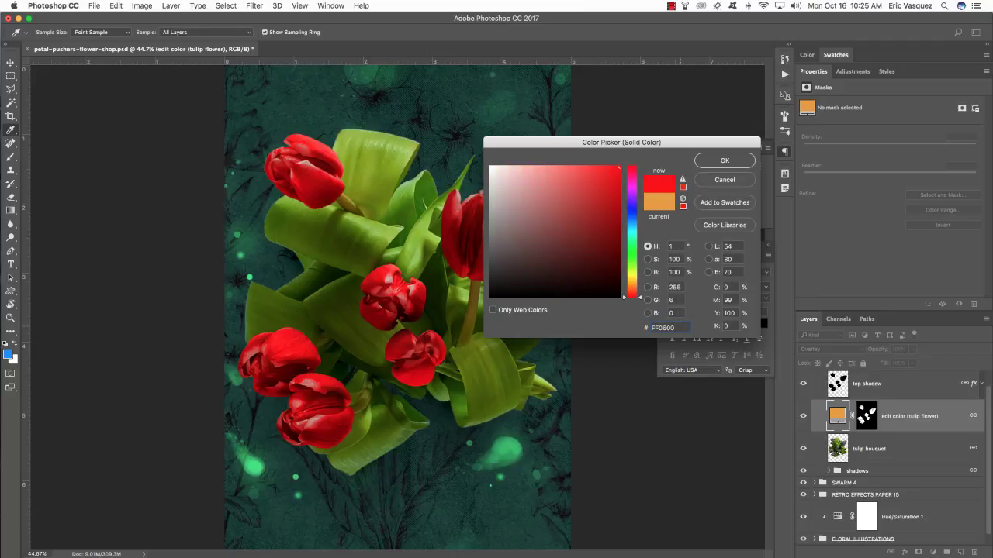
{"action": "left_click", "coordinate": [725, 161]}
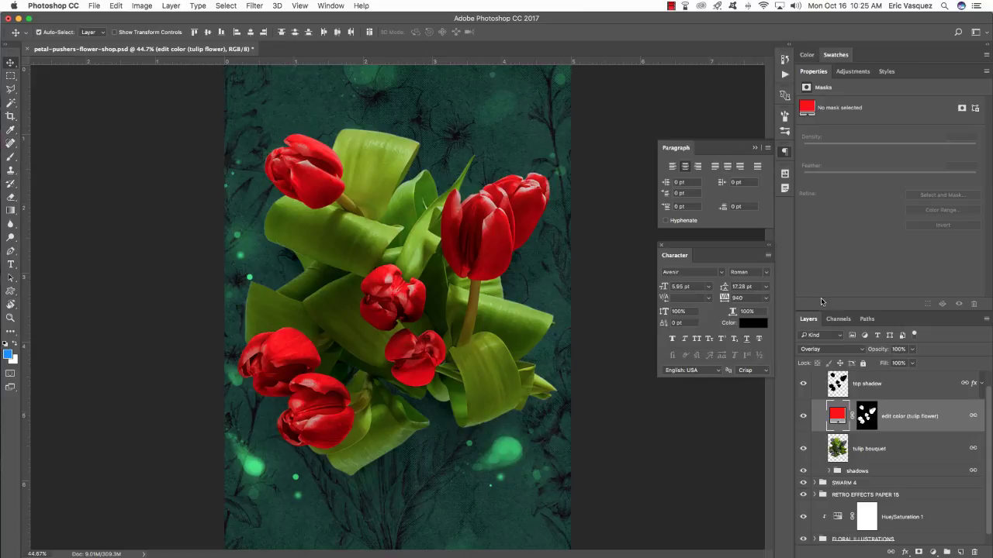
Step: Duplicate the topmost shadow layer in the bouquet's shadows group, set the copy to 50% opacity, and collapse the bouquet group
{"action": "left_click", "coordinate": [884, 471]}
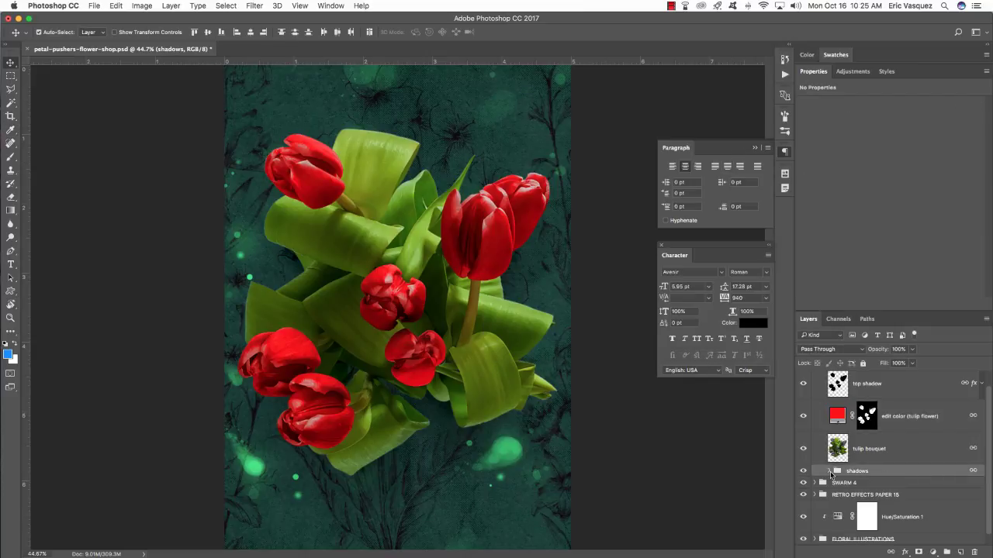
{"action": "left_click", "coordinate": [829, 472]}
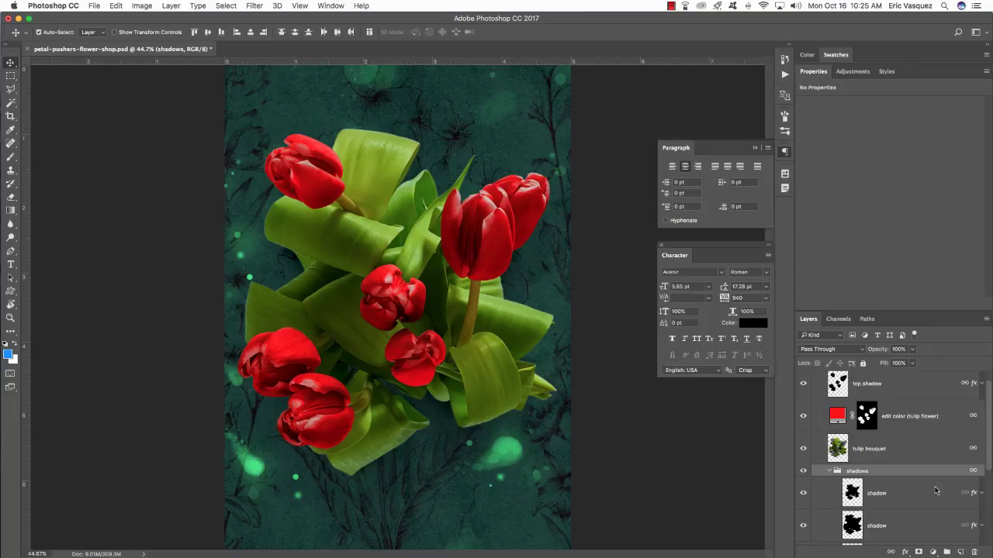
{"action": "left_click_drag", "start_coordinate": [987, 451], "coordinate": [989, 497]}
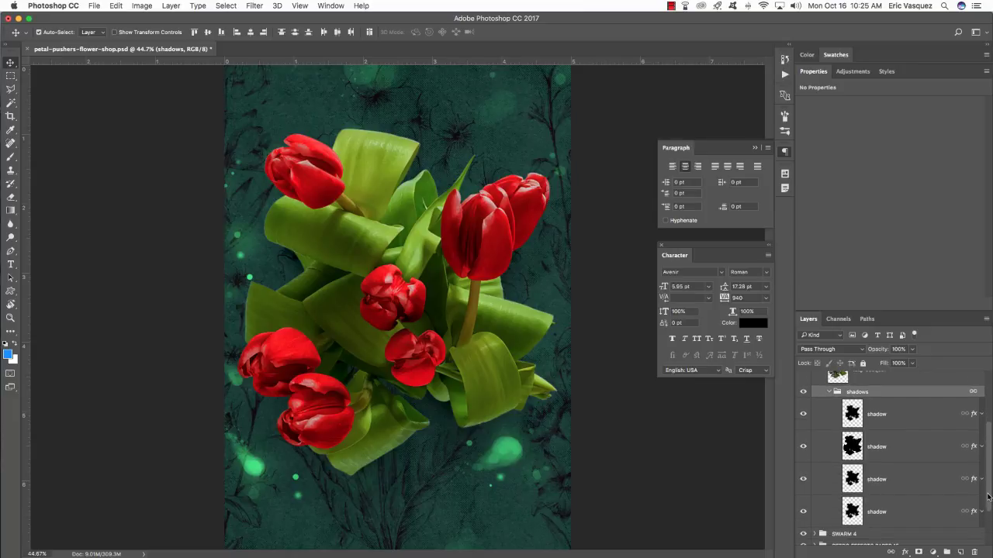
{"action": "left_click", "coordinate": [820, 418]}
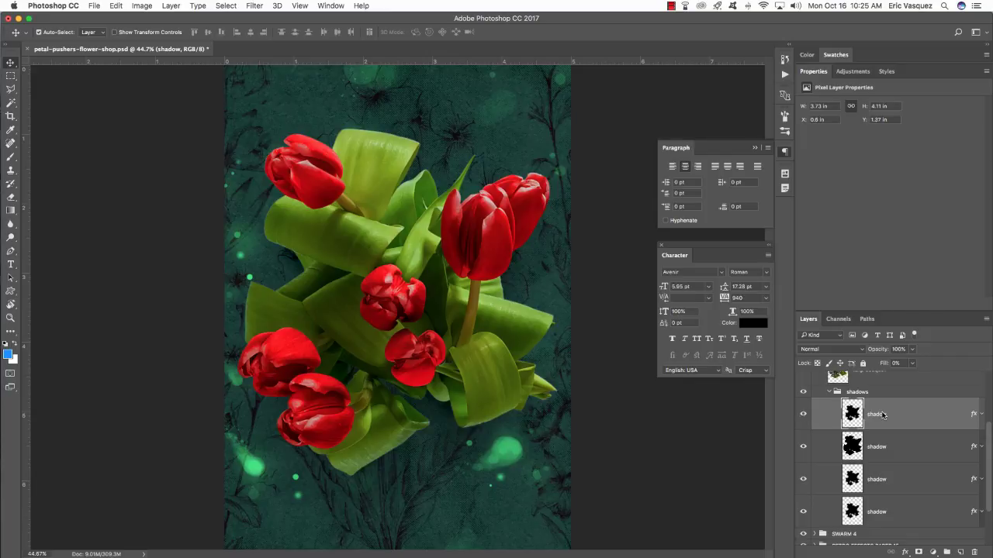
{"action": "key", "text": "super+j"}
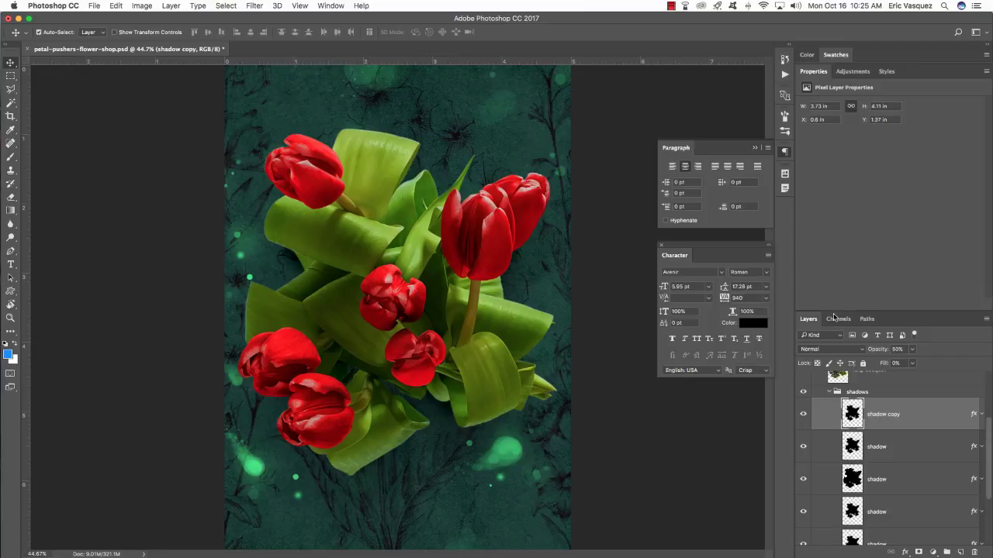
{"action": "left_click", "coordinate": [831, 394]}
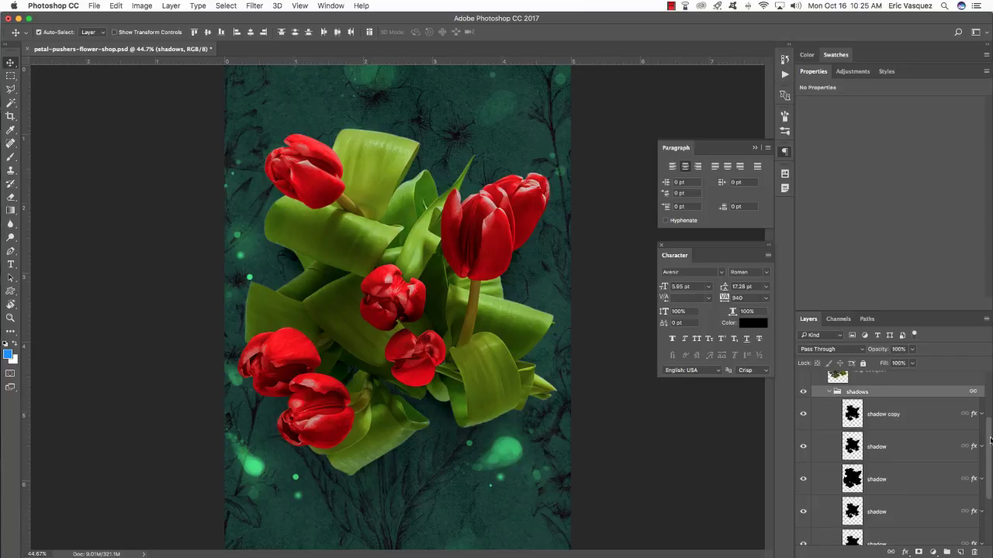
{"action": "scroll", "coordinate": [990, 441], "scroll_direction": "up", "scroll_amount": 3}
{"action": "left_click", "coordinate": [813, 379]}
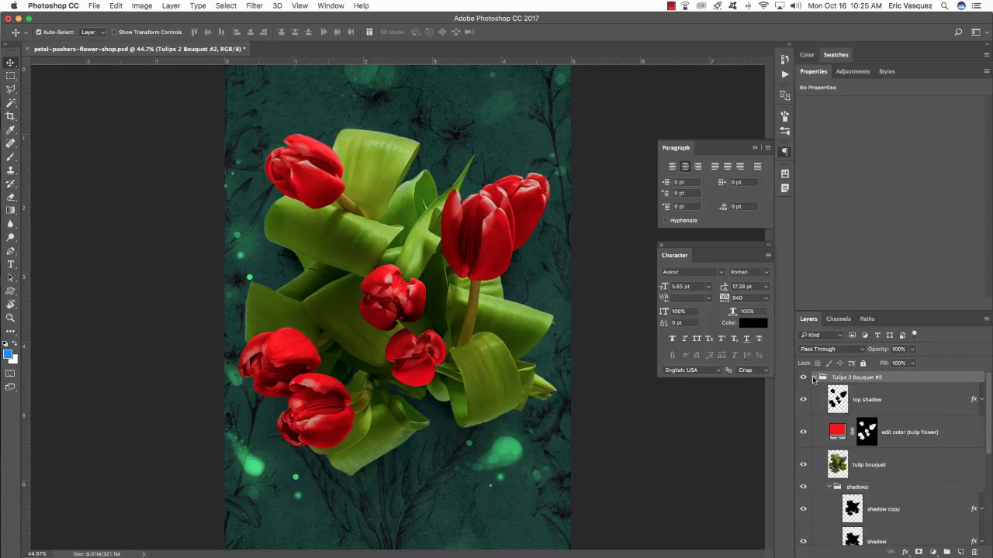
{"action": "left_click", "coordinate": [813, 378]}
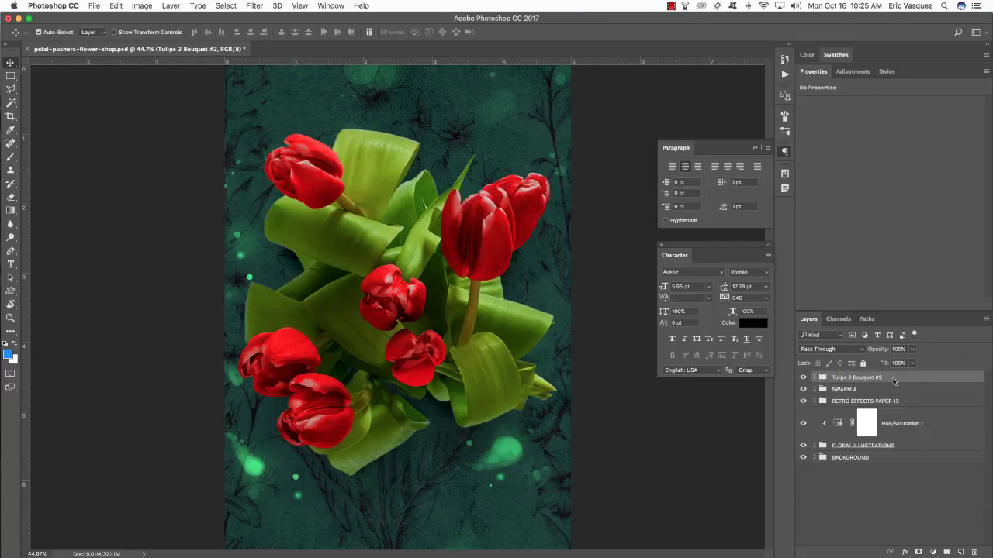
Step: Add a Hue/Saturation adjustment clipped to the Tulips 2 Bouquet #2 group and set its saturation to -100
{"action": "left_click", "coordinate": [934, 552]}
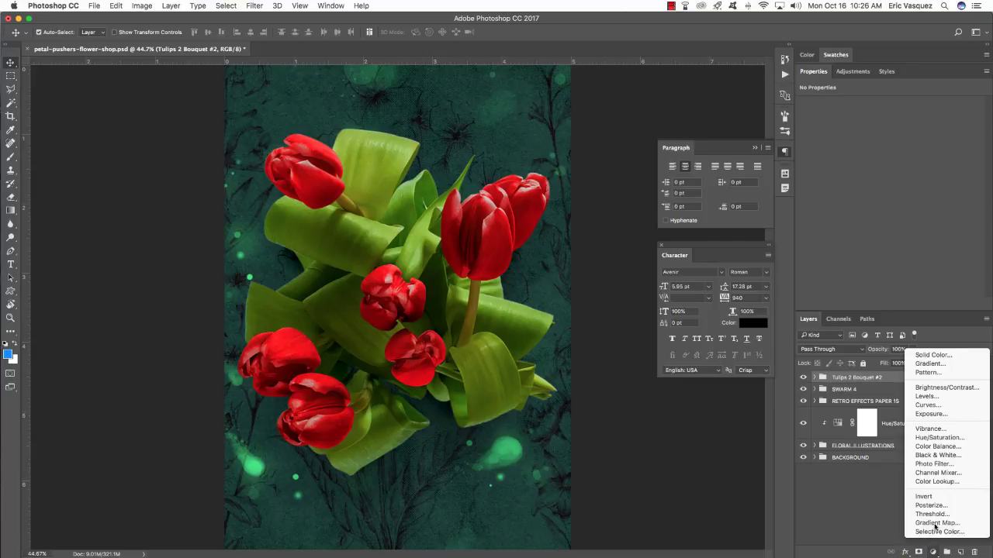
{"action": "left_click", "coordinate": [929, 439], "text": "alt"}
{"action": "left_click", "coordinate": [478, 245]}
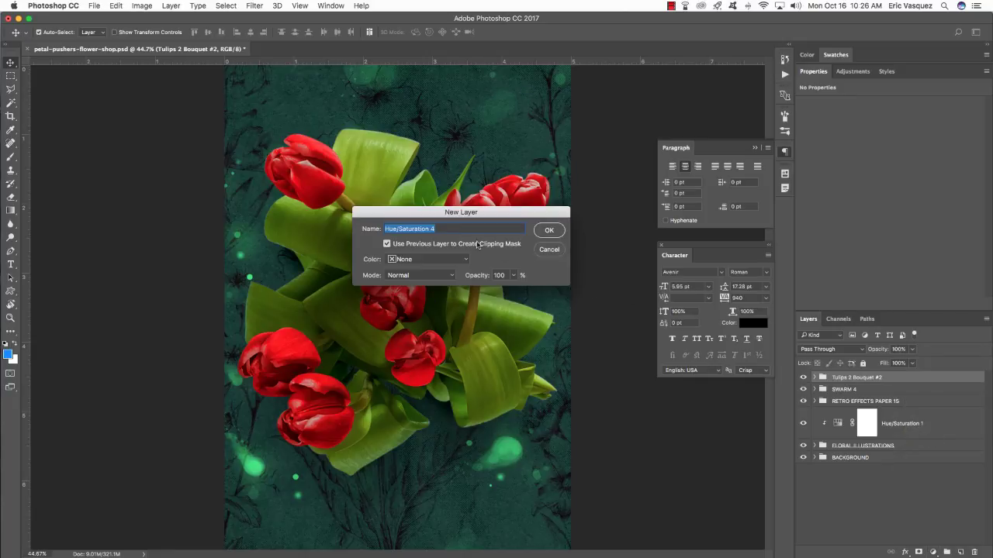
{"action": "left_click", "coordinate": [548, 231]}
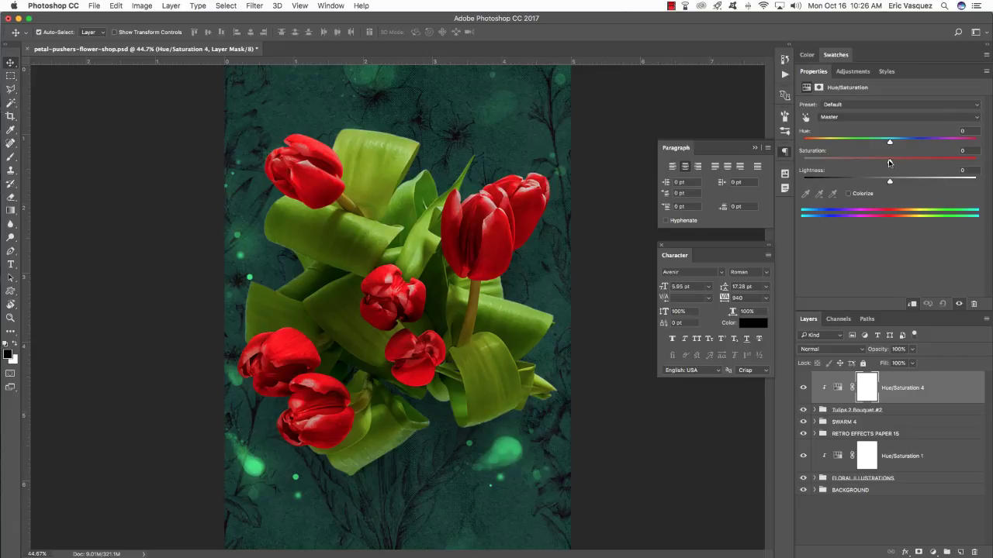
{"action": "left_click_drag", "start_coordinate": [889, 162], "coordinate": [803, 161]}
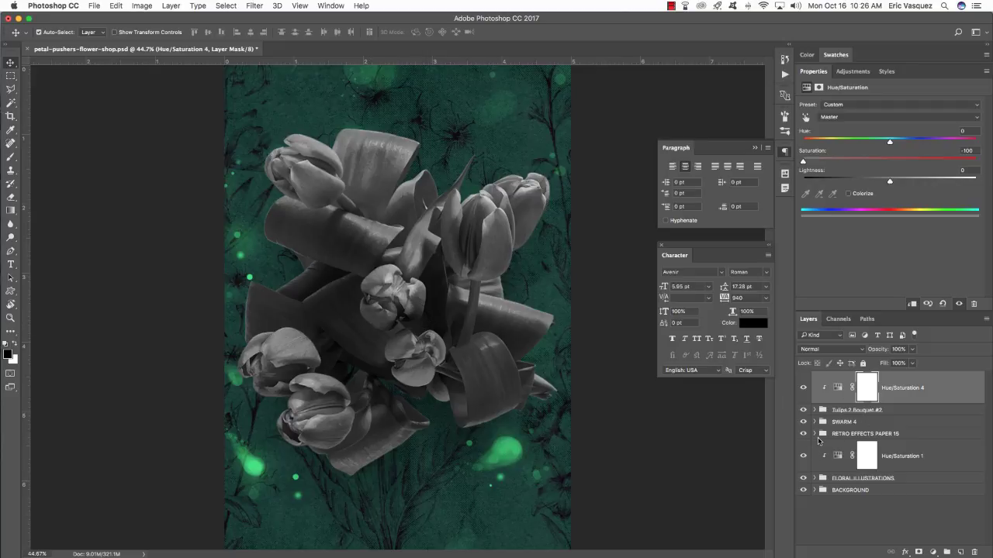
Step: Blend the Hue/Saturation 4 adjustment in Soft Light mode, compare the bouquet with and without it, and set its opacity to 50%
{"action": "left_click", "coordinate": [823, 353]}
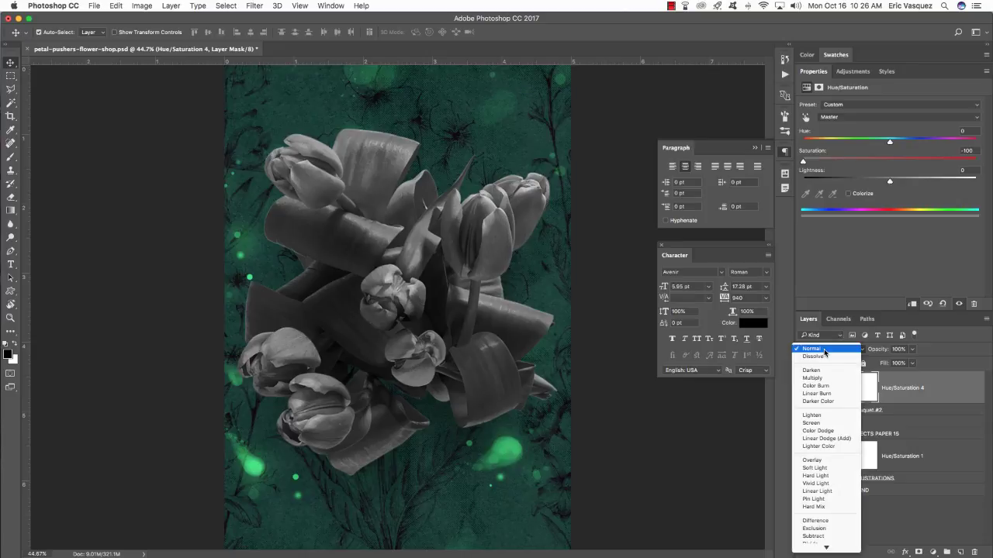
{"action": "left_click", "coordinate": [826, 471]}
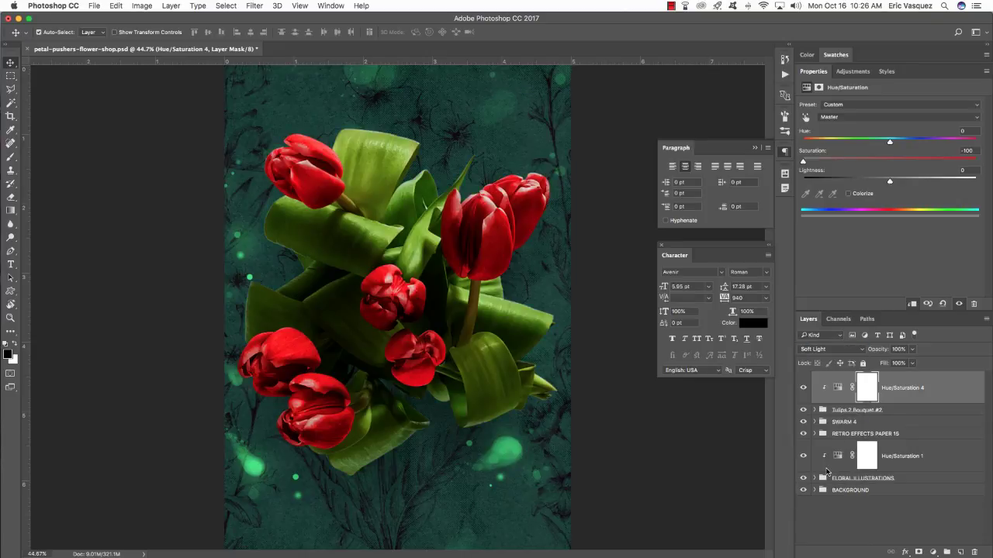
{"action": "left_click", "coordinate": [802, 389]}
{"action": "left_click", "coordinate": [802, 389]}
{"action": "left_click", "coordinate": [803, 389]}
{"action": "left_click", "coordinate": [803, 390]}
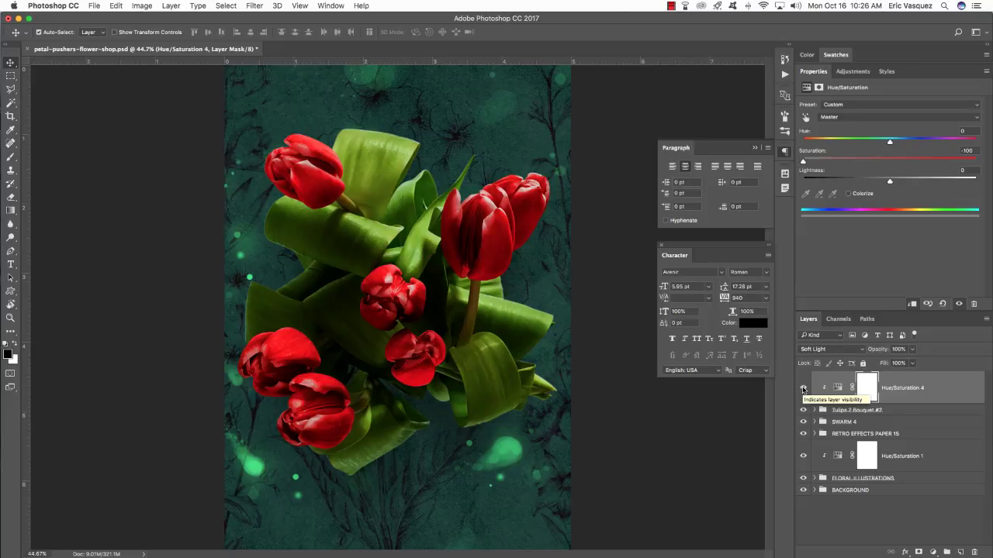
{"action": "key", "text": "5"}
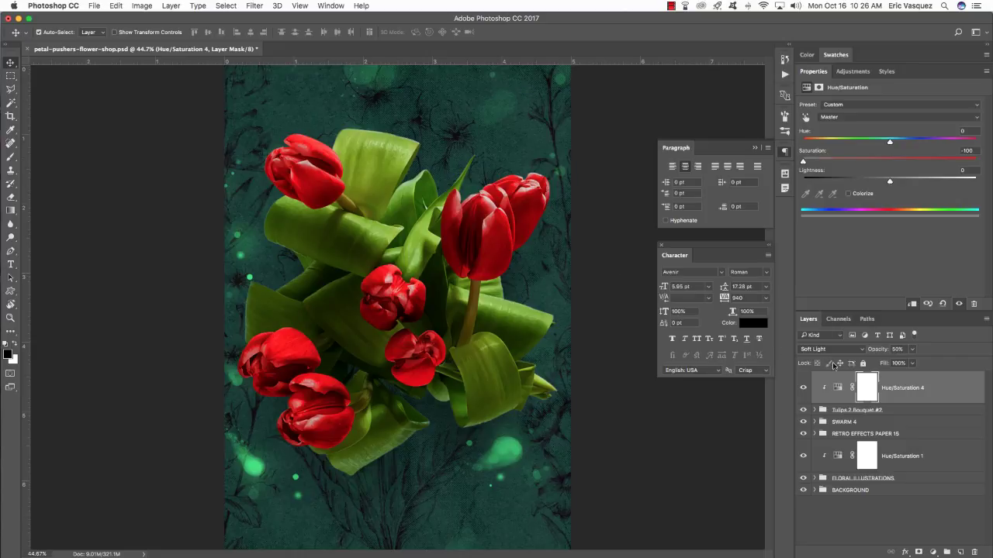
Step: Add a new text layer above the Hue/Saturation 4 adjustment with the word PETAL in white
{"action": "left_click", "coordinate": [960, 552]}
{"action": "key", "text": "t"}
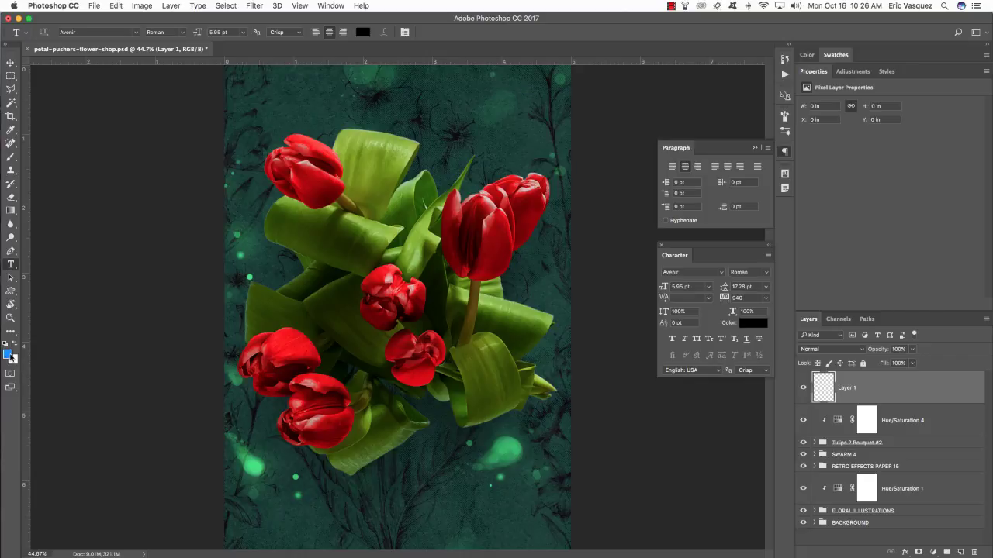
{"action": "key", "text": "x"}
{"action": "left_click", "coordinate": [247, 214]}
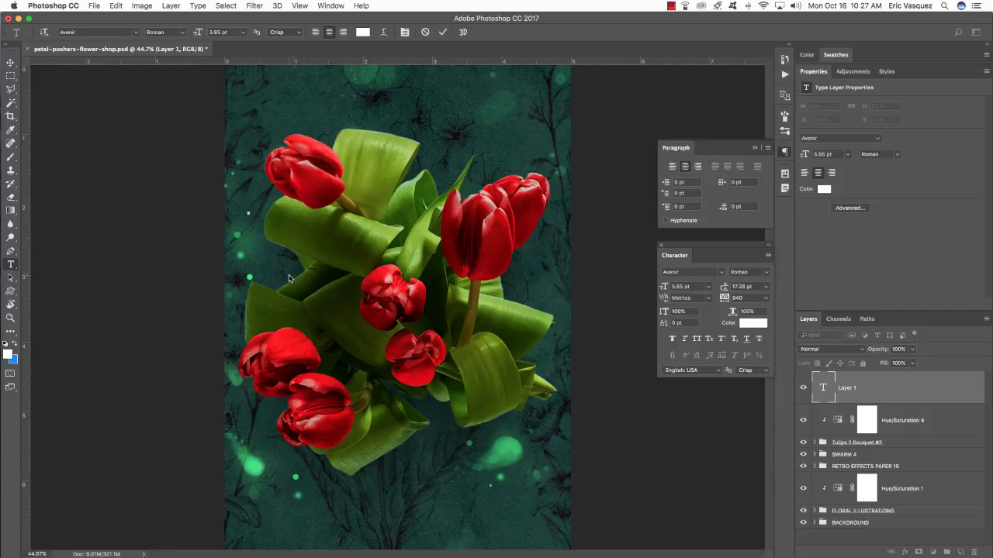
{"action": "type", "text": "PETAL"}
Step: Set all of the PETAL text in Avenir Black with tracking of -25
{"action": "key", "text": "ctrl+a"}
{"action": "left_click", "coordinate": [330, 5]}
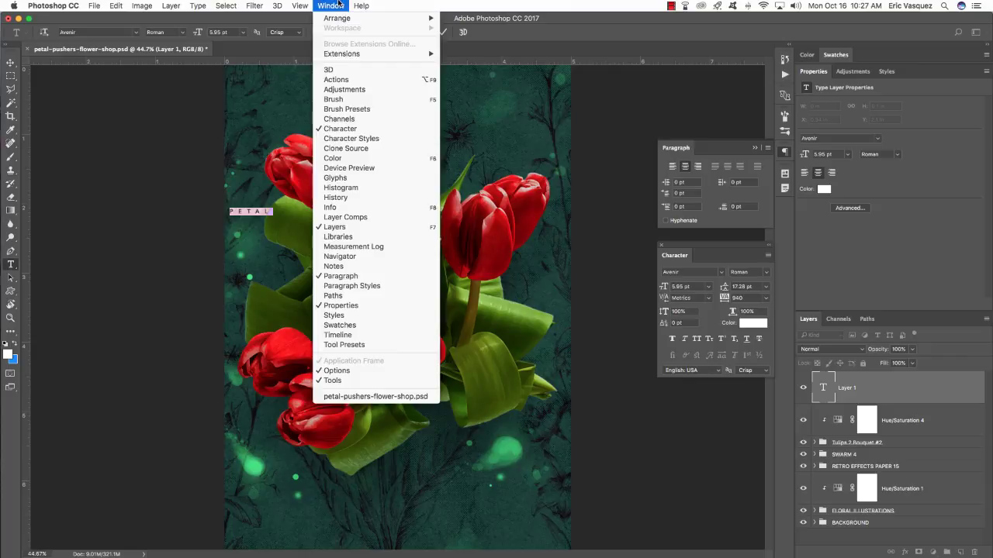
{"action": "left_click", "coordinate": [369, 130]}
{"action": "left_click", "coordinate": [68, 32]}
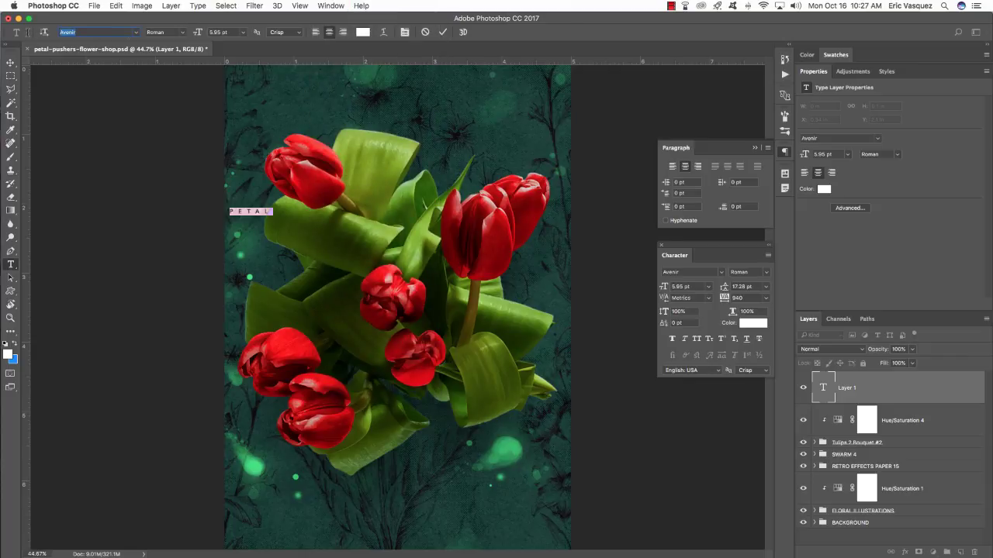
{"action": "left_click", "coordinate": [684, 272]}
{"action": "left_click", "coordinate": [81, 32]}
{"action": "left_click_drag", "start_coordinate": [682, 249], "coordinate": [321, 284]}
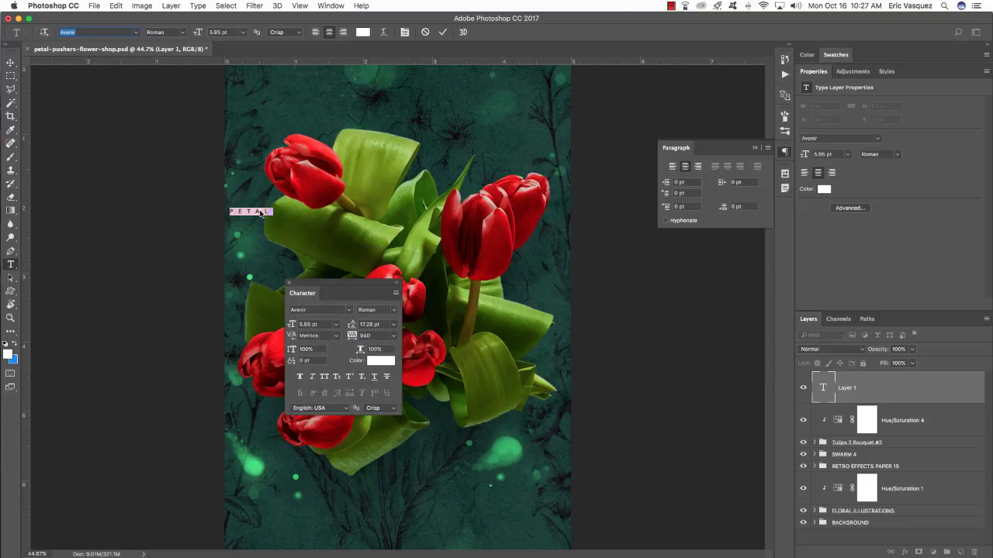
{"action": "left_click", "coordinate": [390, 313]}
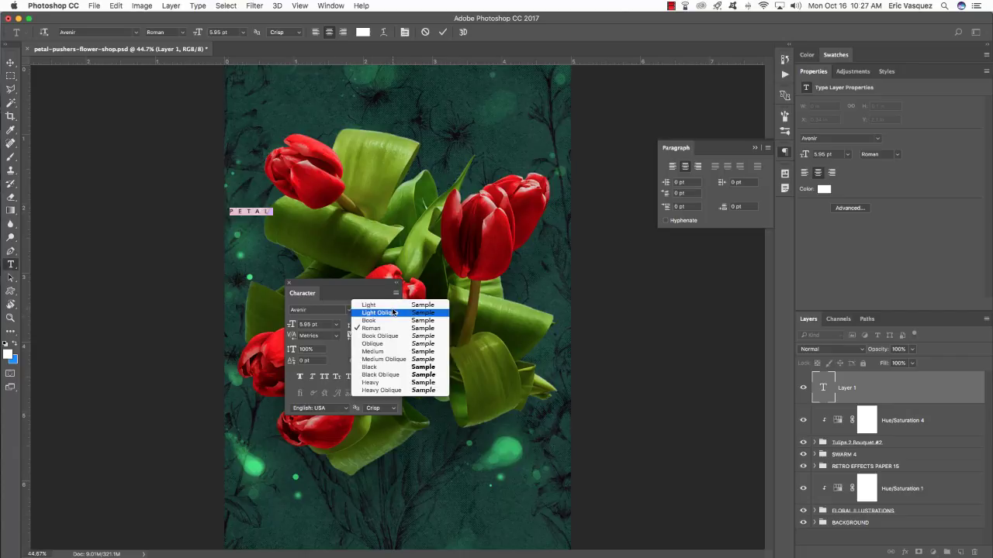
{"action": "left_click", "coordinate": [370, 367]}
{"action": "left_click", "coordinate": [395, 336]}
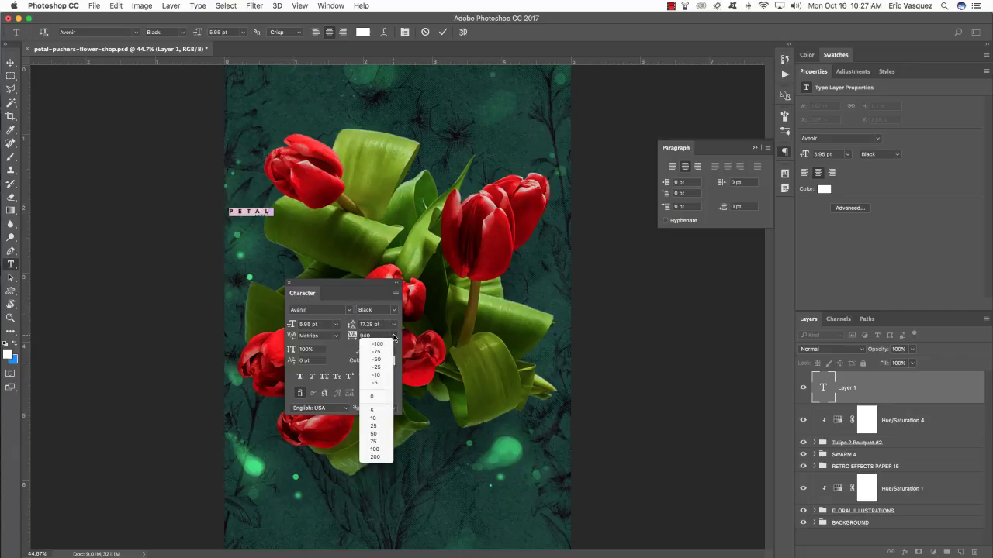
{"action": "left_click", "coordinate": [378, 368]}
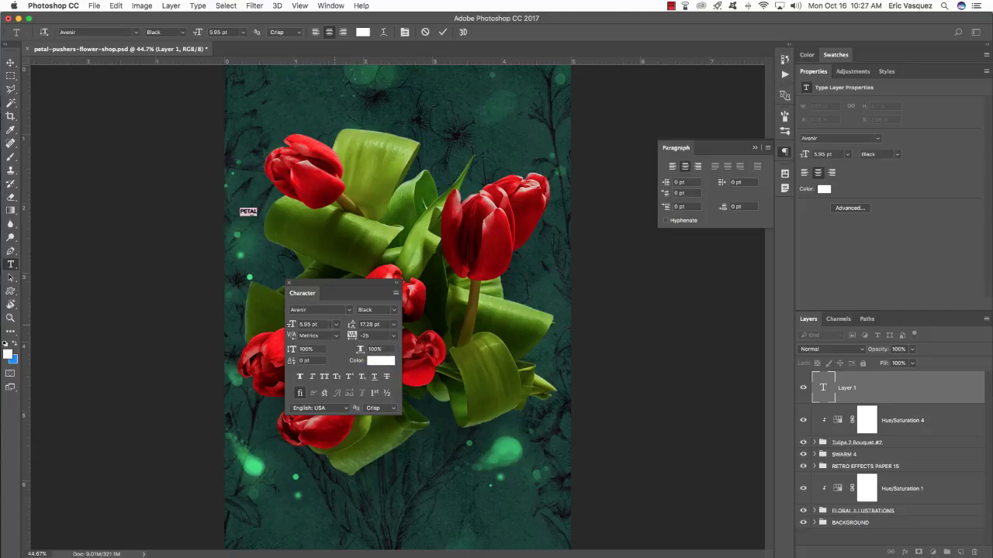
Step: Enlarge the PETAL text to 115.93 pt and move it fully onto the poster, across the upper part of the bouquet
{"action": "left_click", "coordinate": [309, 324]}
{"action": "type", "text": "115"}
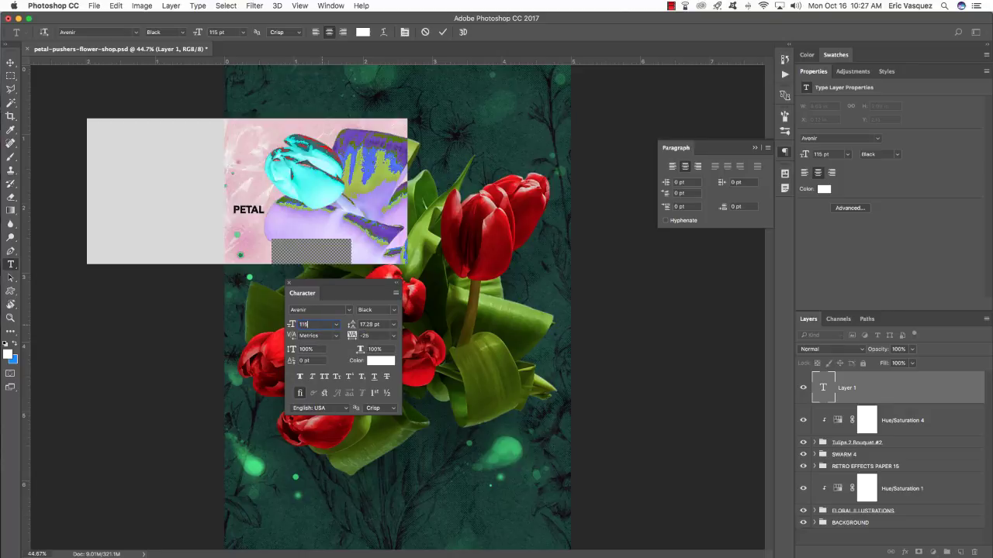
{"action": "type", "text": ".93"}
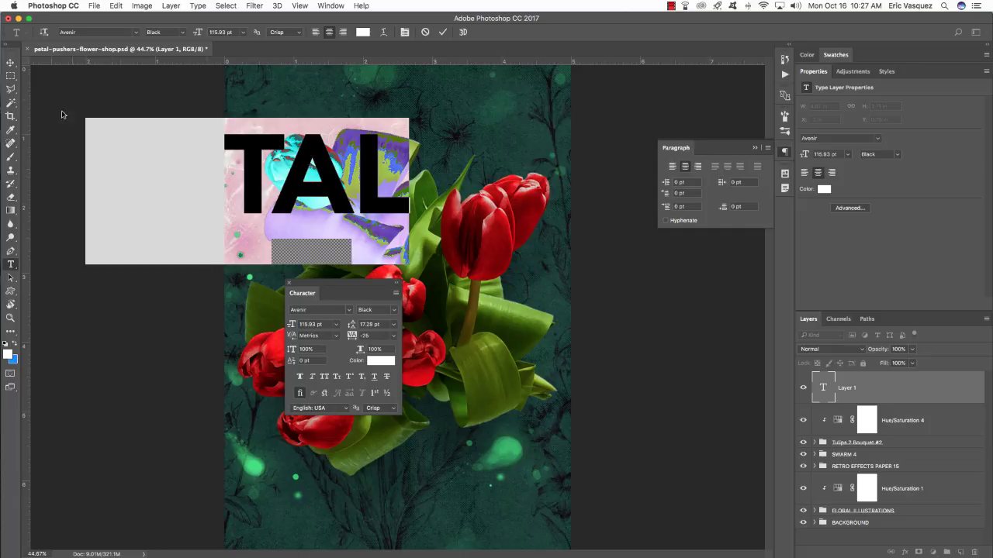
{"action": "left_click", "coordinate": [12, 62]}
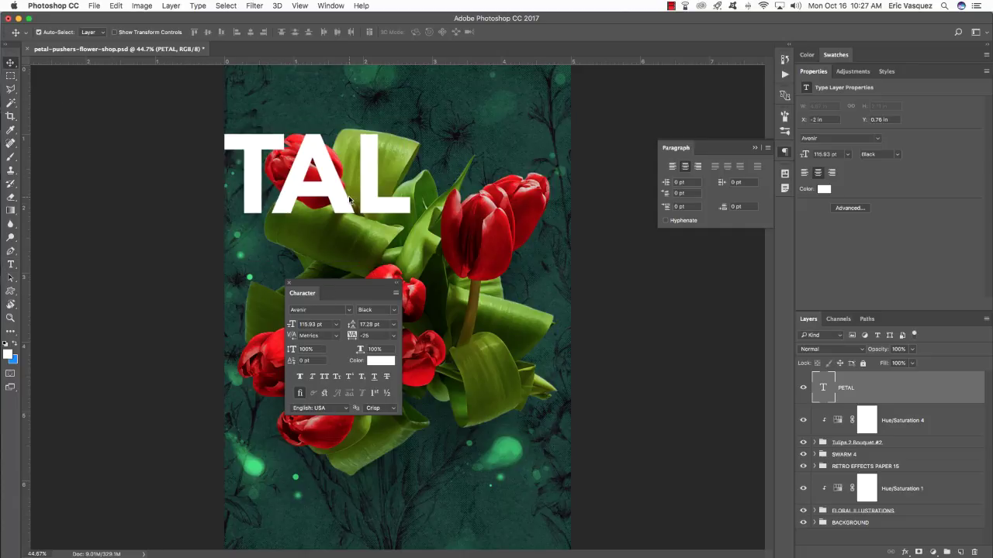
{"action": "key", "text": "ctrl+t"}
{"action": "left_click_drag", "start_coordinate": [349, 200], "coordinate": [478, 235]}
{"action": "key", "text": "Return"}
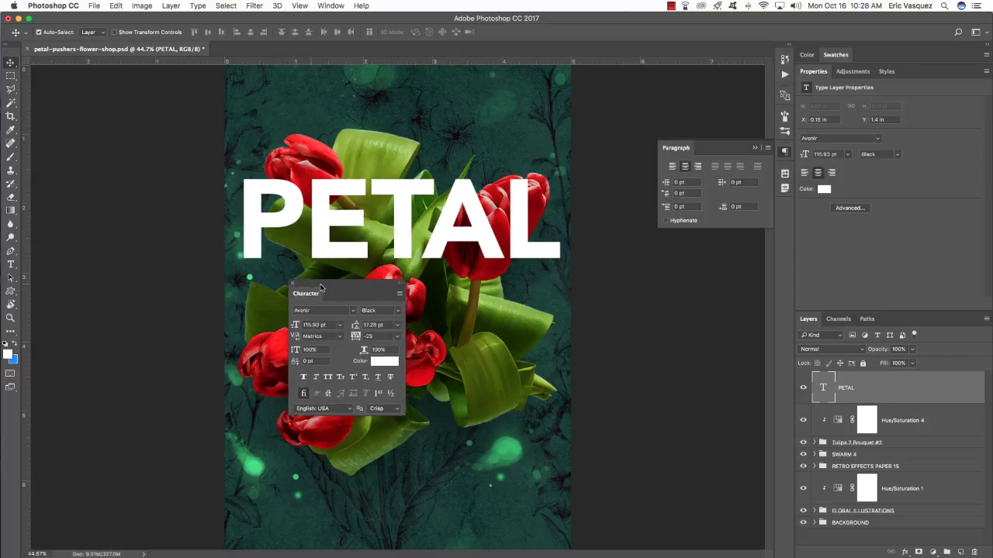
{"action": "left_click_drag", "start_coordinate": [303, 286], "coordinate": [650, 270]}
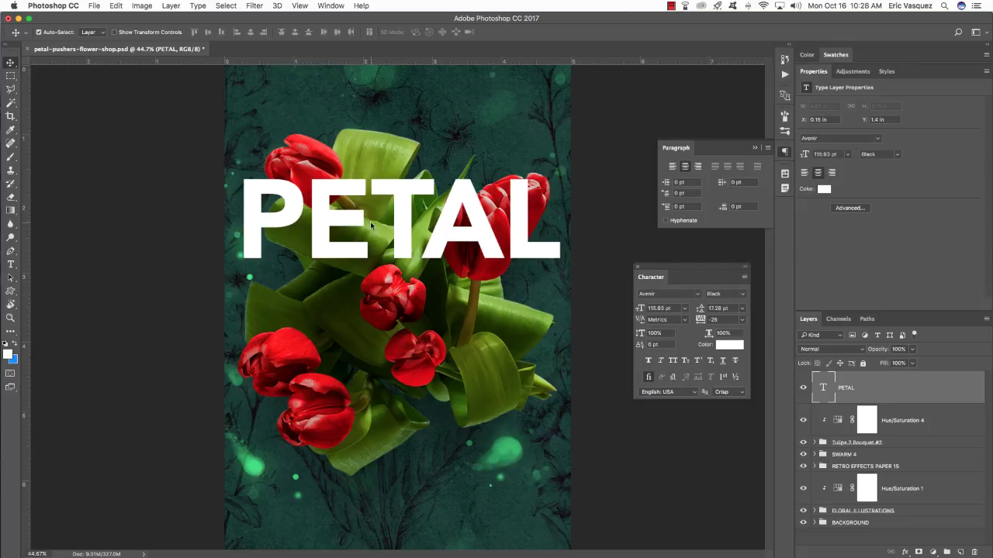
Step: Duplicate the PETAL text layer, order the copy beneath the original layer, and place it as a second line directly below PETAL
{"action": "key", "text": "ctrl+j"}
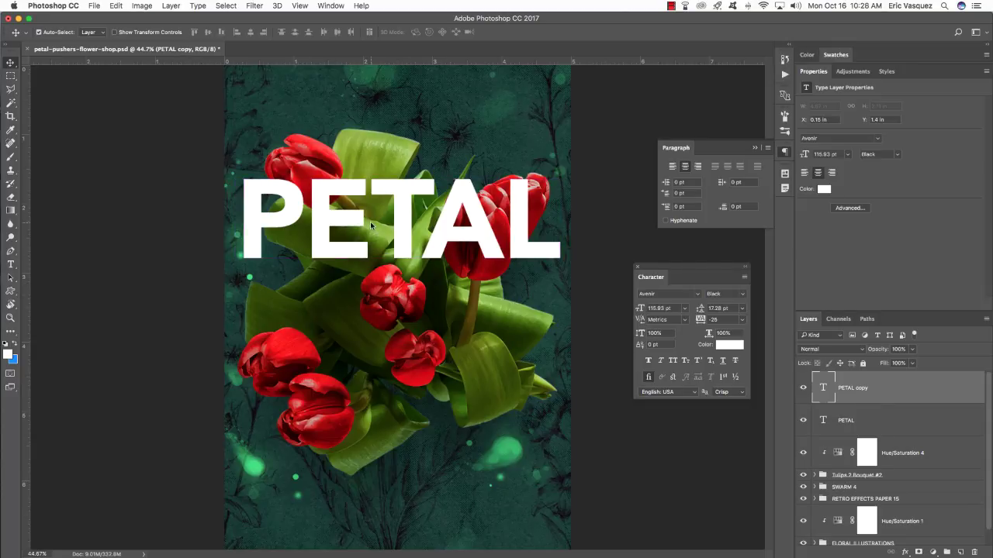
{"action": "key", "text": "Left"}
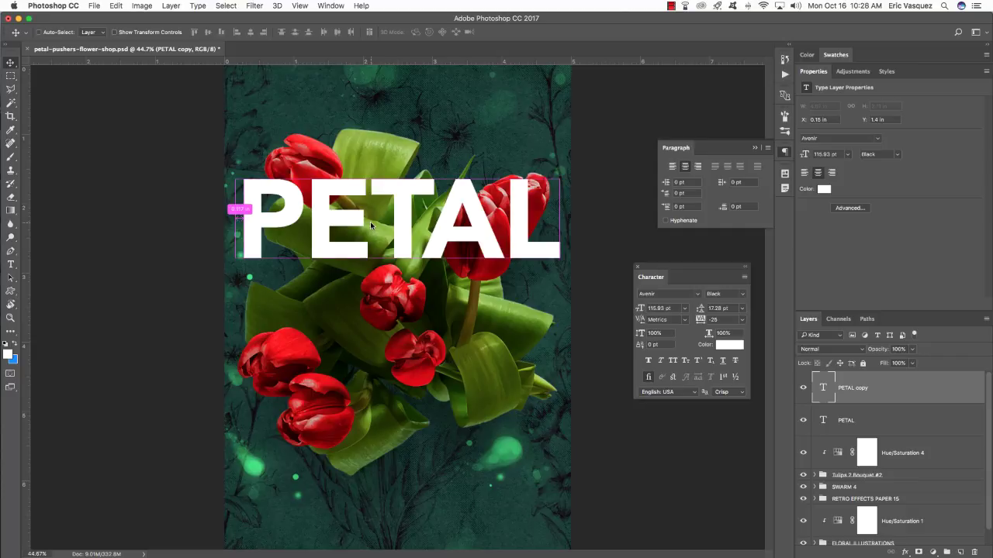
{"action": "key", "text": "ctrl+bracketleft"}
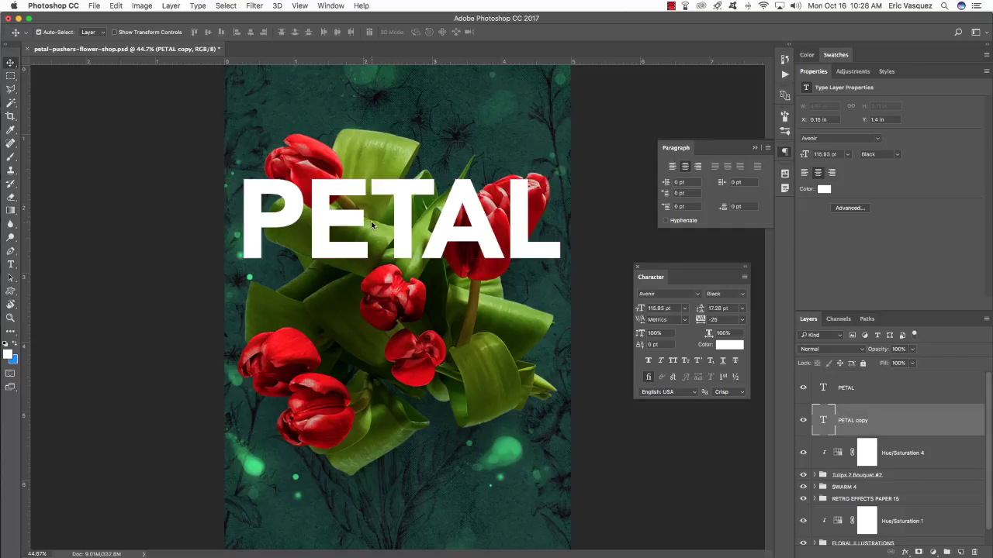
{"action": "key", "text": "Left"}
{"action": "key", "text": "ctrl+t"}
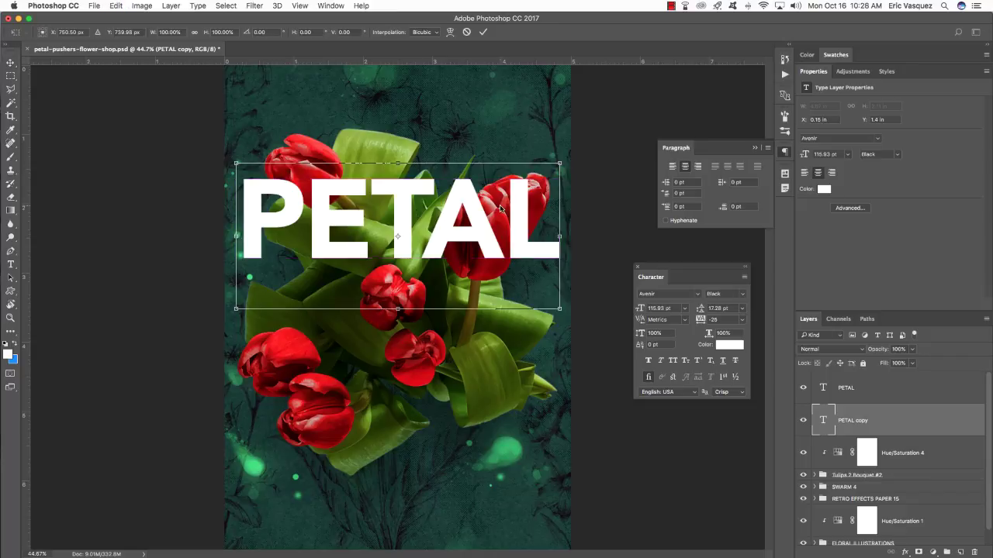
{"action": "left_click_drag", "start_coordinate": [500, 207], "coordinate": [490, 312]}
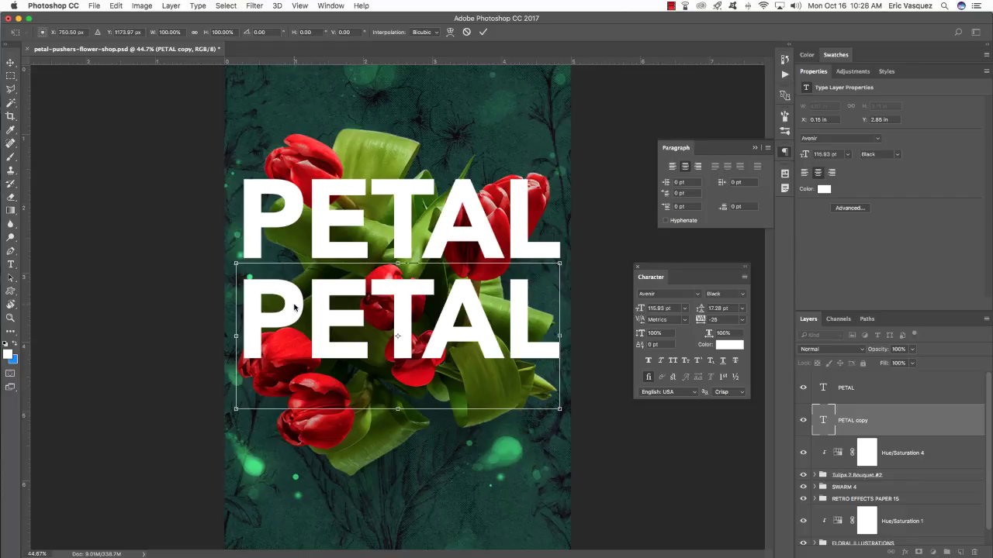
{"action": "key", "text": "Return"}
Step: Replace the text of the PETAL copy with PUSHERS
{"action": "double_click", "coordinate": [349, 310]}
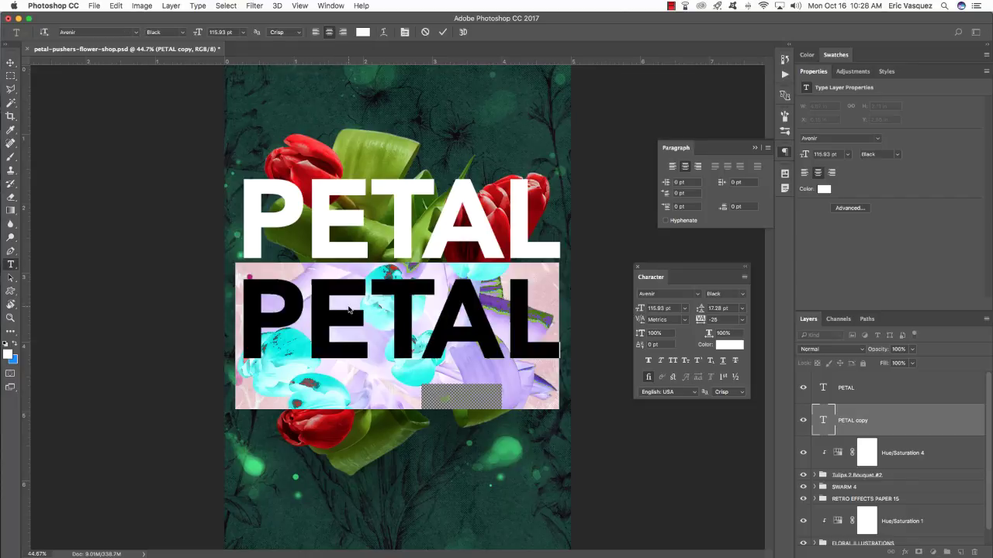
{"action": "type", "text": "PUSHER"}
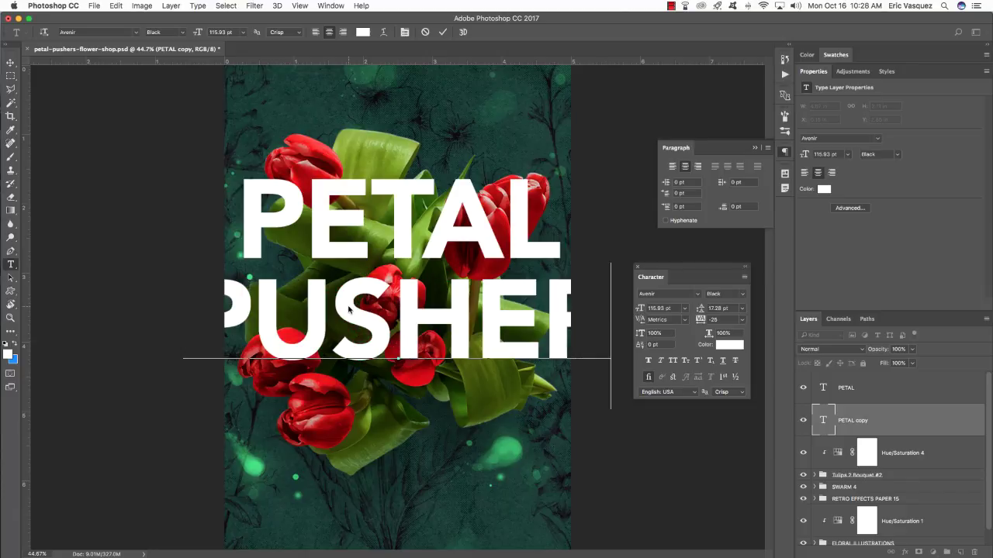
{"action": "key", "text": "Home"}
{"action": "key", "text": "Delete"}
{"action": "left_click", "coordinate": [11, 62]}
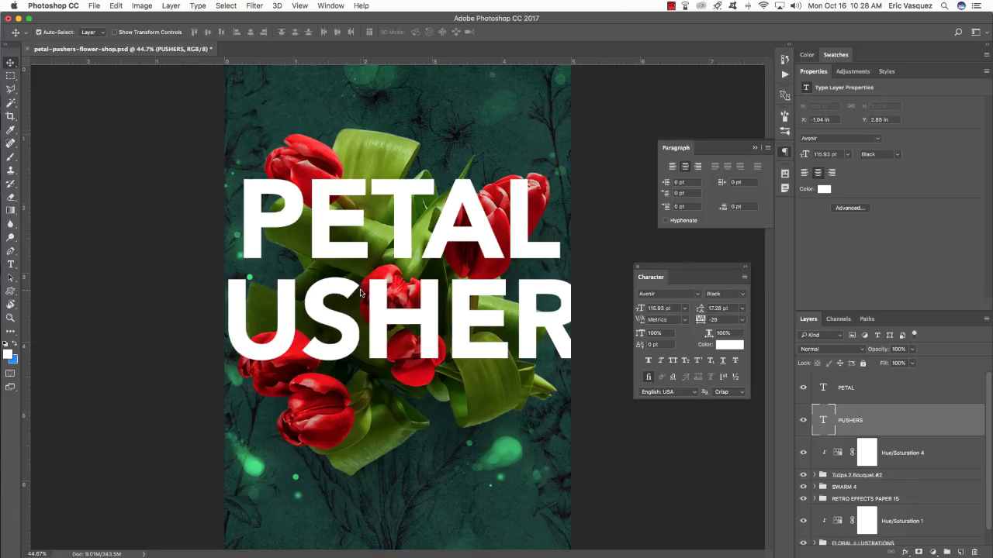
Step: Scale the PUSHERS text proportionally to about 65.8% to match PETAL's width, and place it just below PETAL with a small gap
{"action": "key", "text": "super+t"}
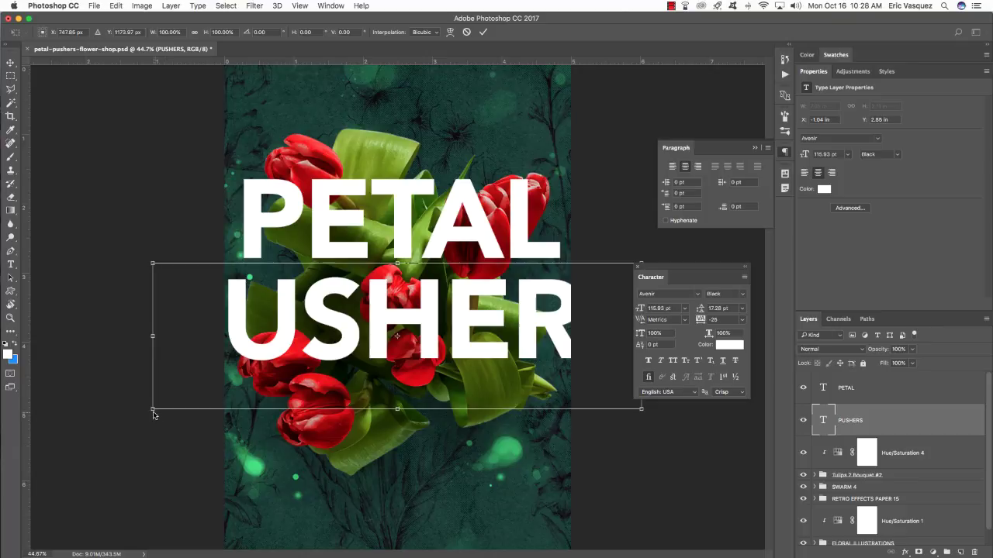
{"action": "left_click_drag", "start_coordinate": [153, 415], "coordinate": [239, 389]}
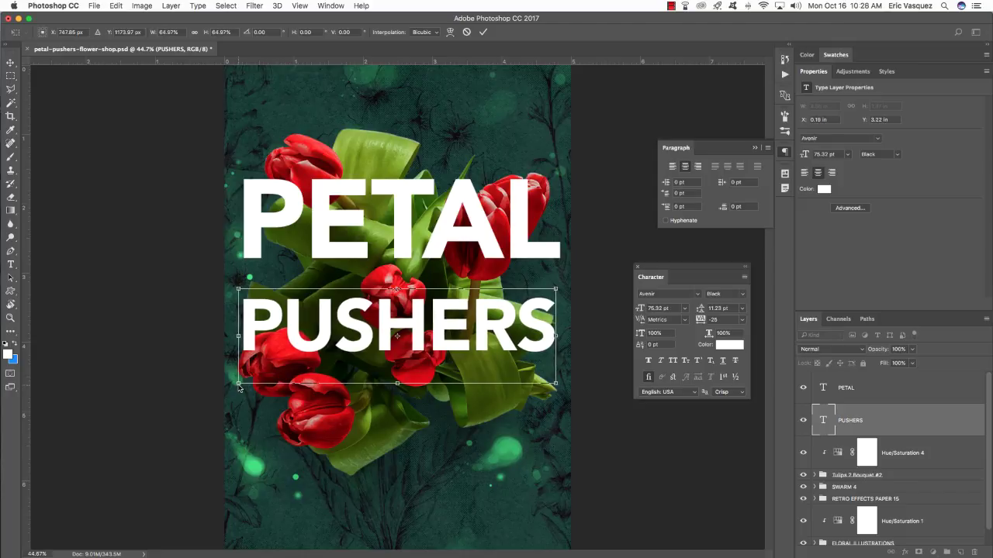
{"action": "left_click_drag", "start_coordinate": [494, 343], "coordinate": [495, 307]}
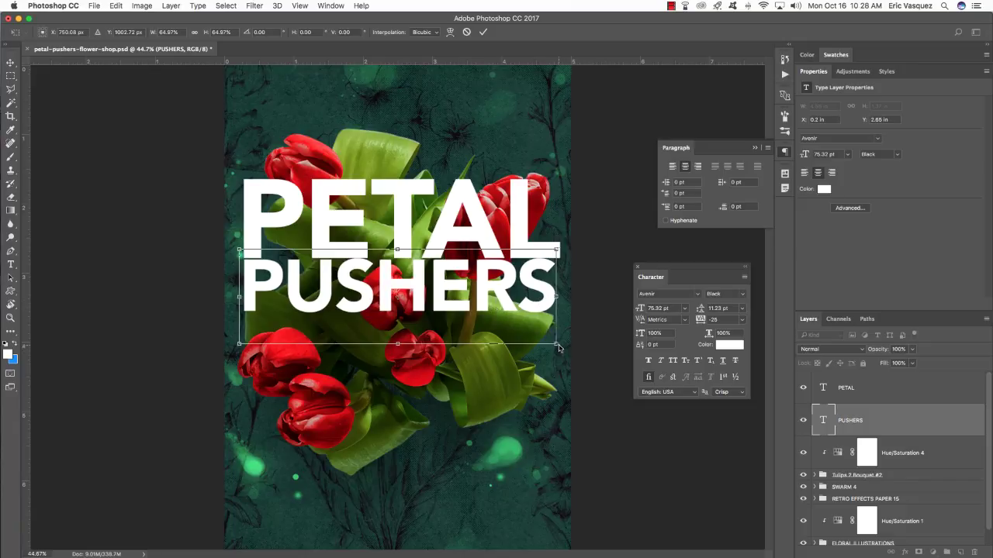
{"action": "left_click_drag", "start_coordinate": [558, 347], "coordinate": [561, 348]}
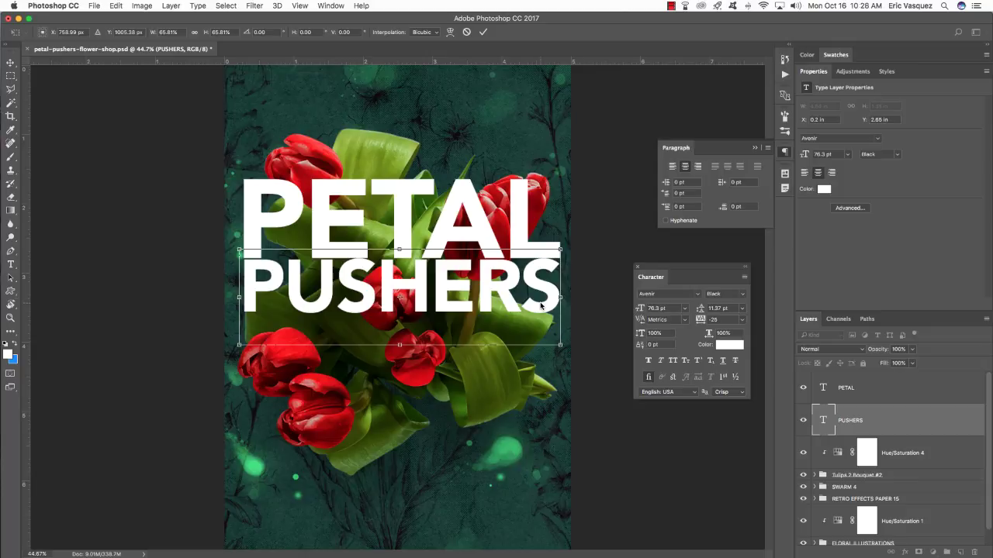
{"action": "left_click_drag", "start_coordinate": [541, 308], "coordinate": [541, 331]}
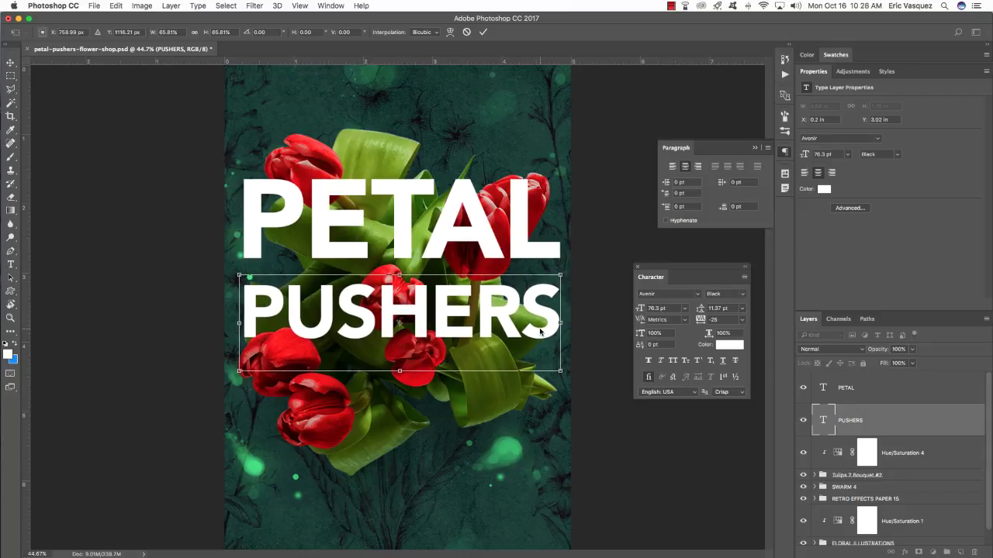
{"action": "key", "text": "shift+Down"}
{"action": "key", "text": "shift+Down"}
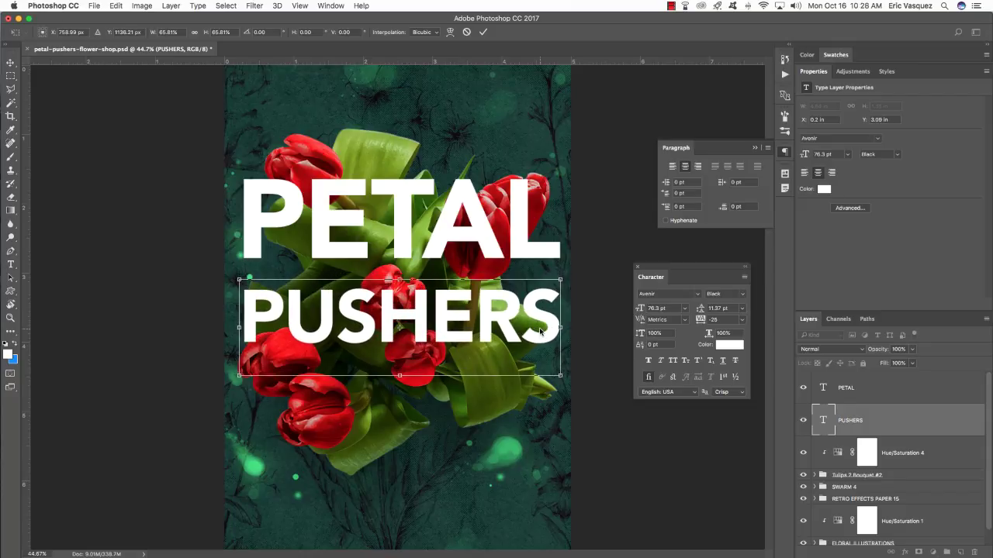
{"action": "key", "text": "Return"}
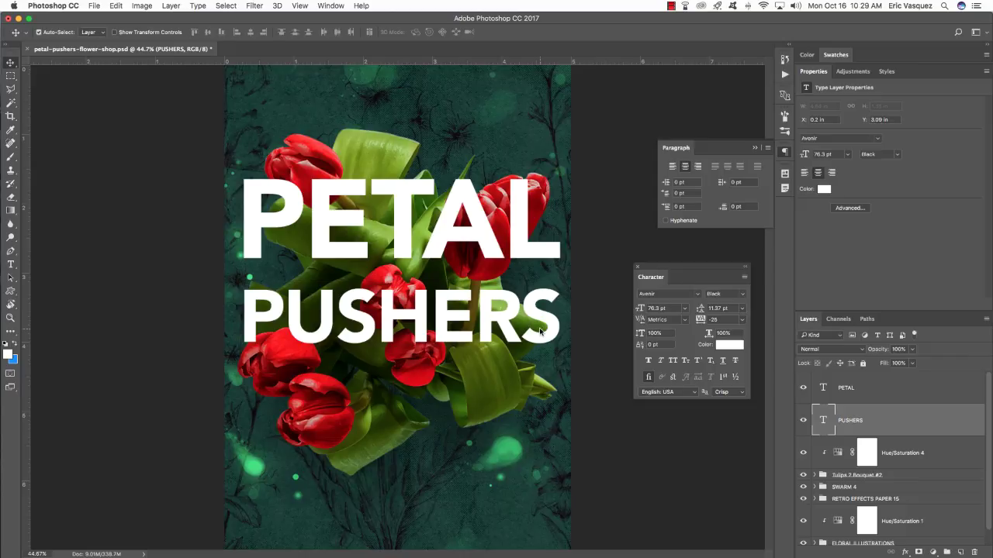
Step: Nudge the PUSHERS line up to a Y position of 3.04 in to tighten its gap to PETAL
{"action": "key", "text": "Up"}
{"action": "key", "text": "Up"}
{"action": "key", "text": "Up"}
{"action": "key", "text": "Up"}
{"action": "key", "text": "Up"}
{"action": "key", "text": "Up"}
{"action": "key", "text": "Up"}
{"action": "key", "text": "Up"}
{"action": "key", "text": "Up"}
{"action": "key", "text": "Up"}
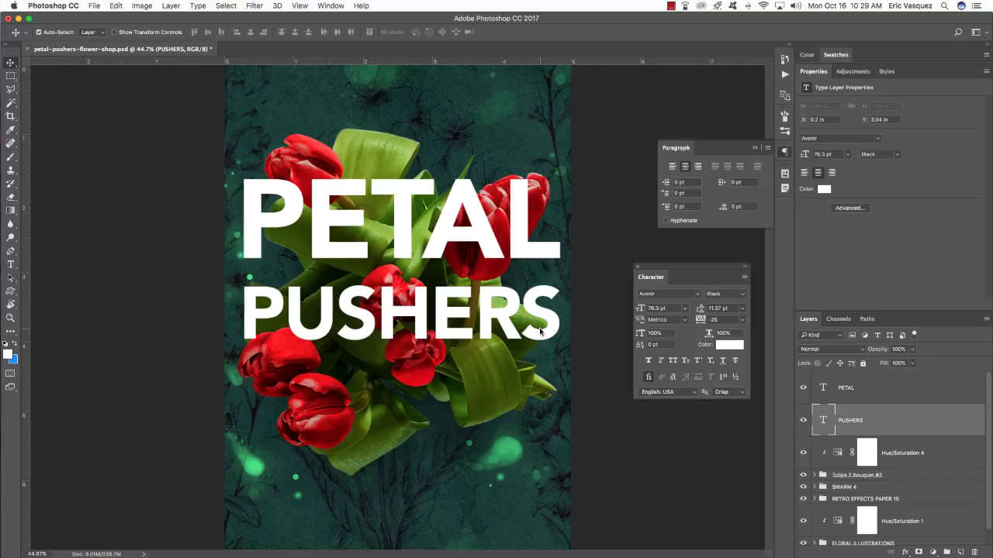
Step: Duplicate the PUSHERS text layer, order the copy beneath it, and place the copy as a third line at about Y 4.21 in
{"action": "key", "text": "ctrl+j"}
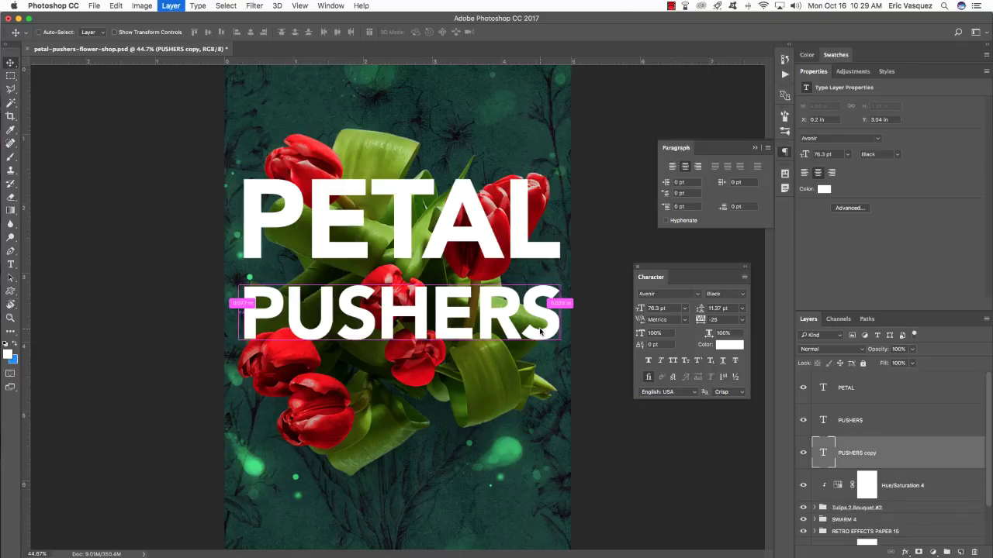
{"action": "key", "text": "ctrl+bracketleft"}
{"action": "key", "text": "ctrl+t"}
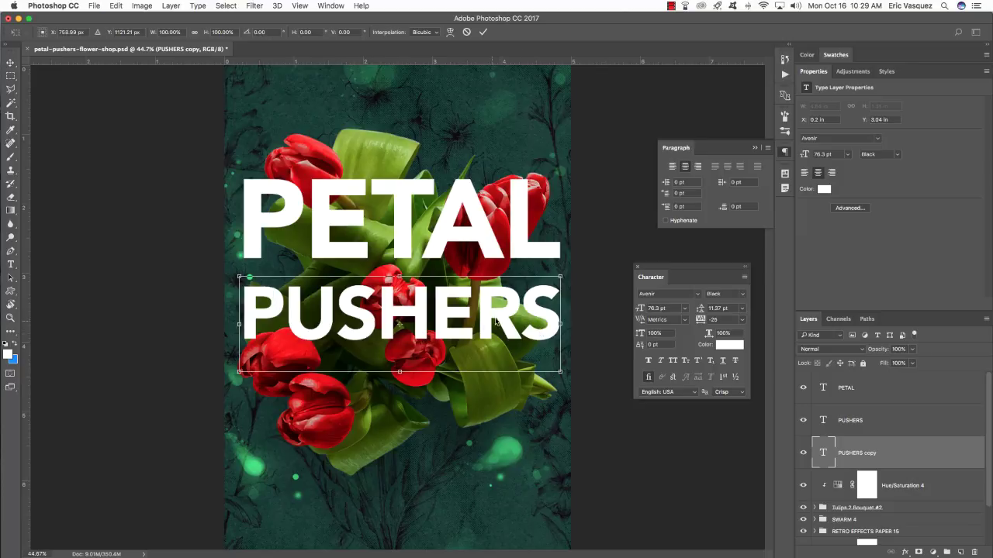
{"action": "left_click_drag", "start_coordinate": [514, 310], "coordinate": [514, 392]}
{"action": "key", "text": "Return"}
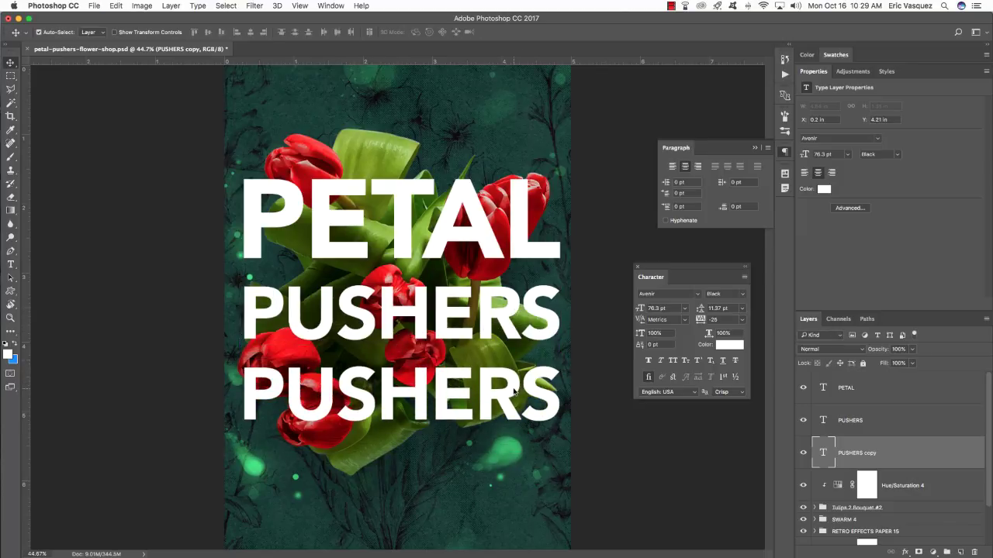
Step: Replace the text of the PUSHERS copy with FLOWER SHOP
{"action": "key", "text": "t"}
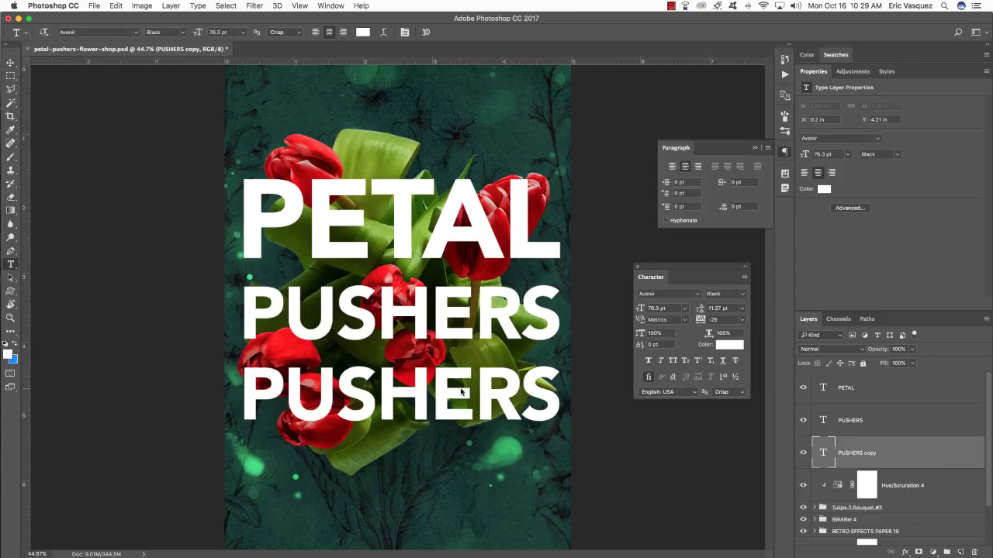
{"action": "double_click", "coordinate": [461, 392]}
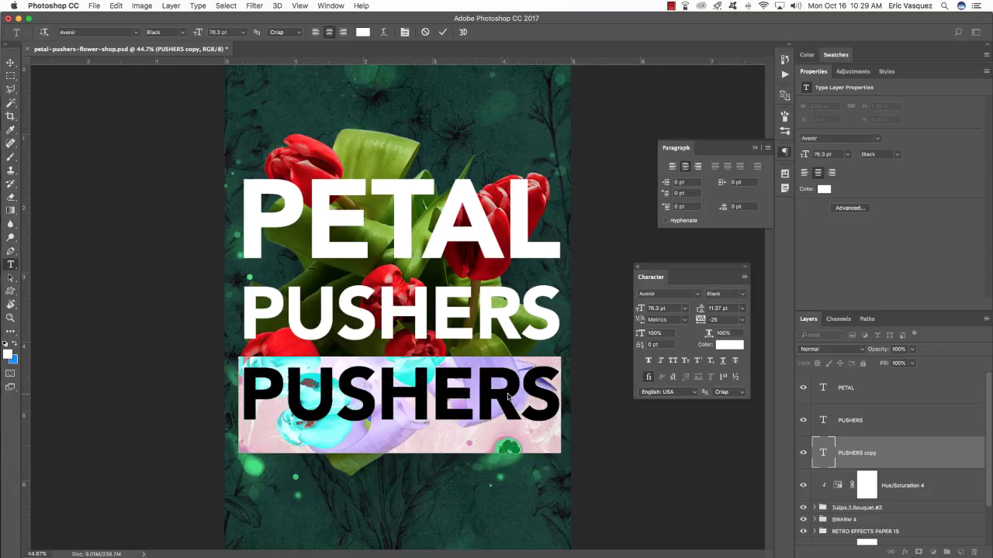
{"action": "type", "text": "FLOWER SHOP"}
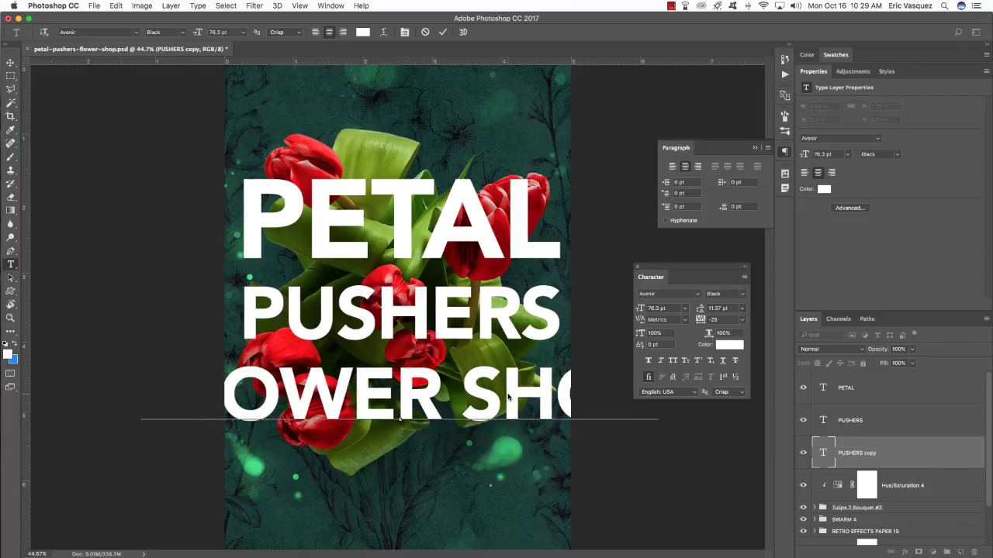
Step: Set the FLOWER SHOP text to Avenir Roman at 19.85 pt
{"action": "key", "text": "super+a"}
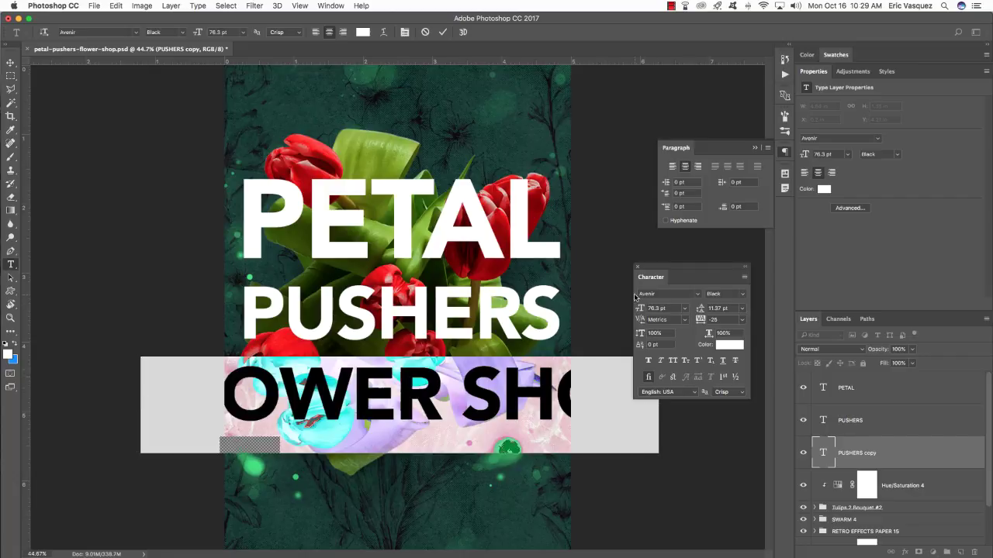
{"action": "left_click", "coordinate": [742, 295]}
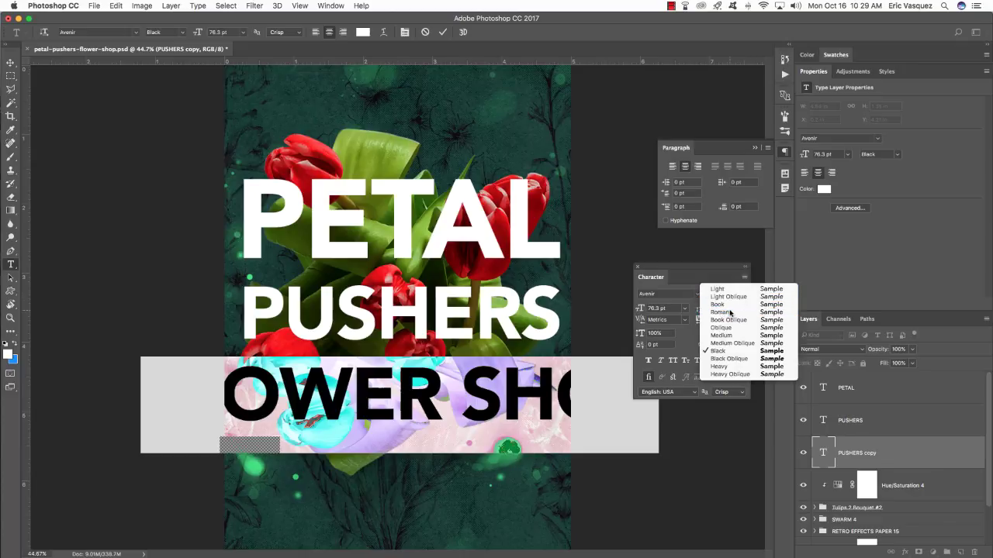
{"action": "left_click", "coordinate": [721, 319]}
{"action": "key", "text": "Tab"}
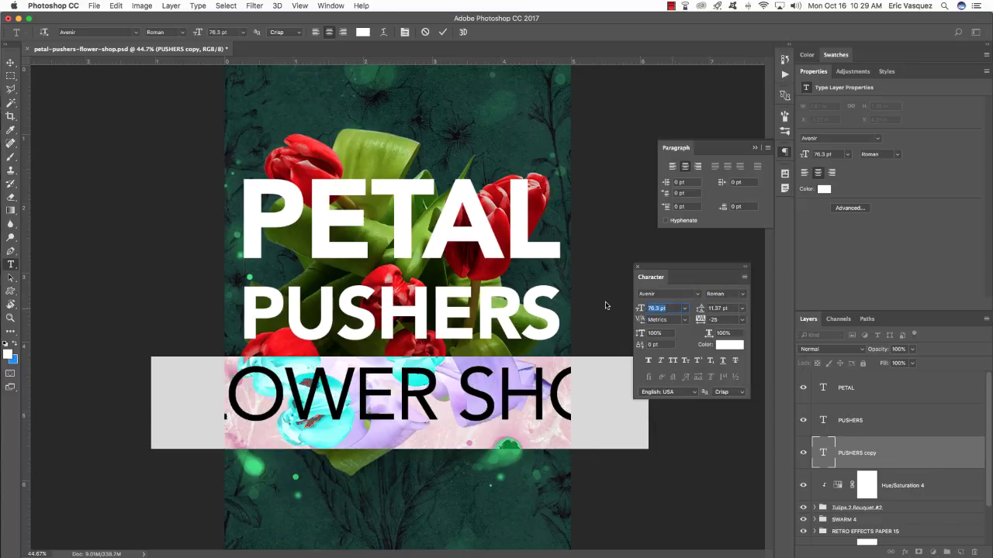
{"action": "type", "text": "19"}
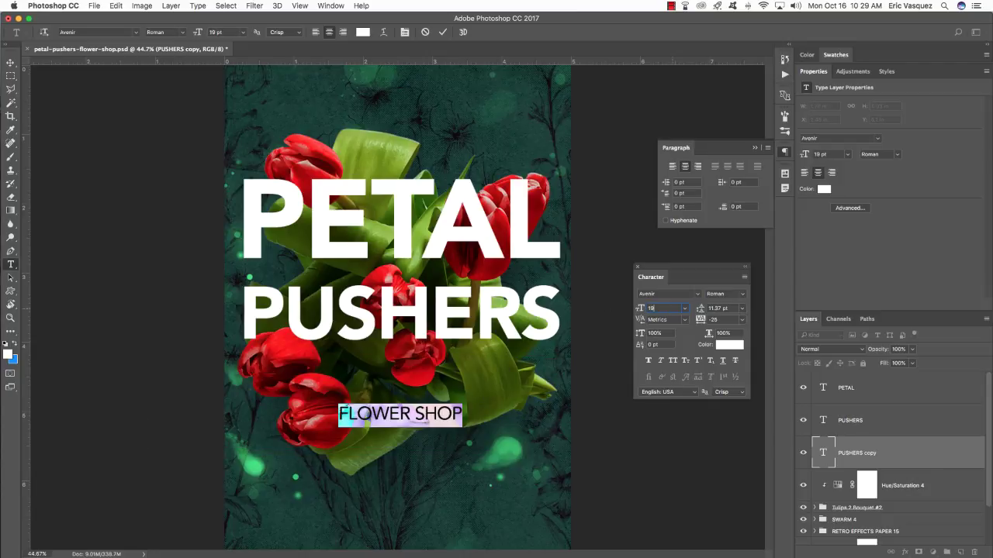
{"action": "type", "text": ".85"}
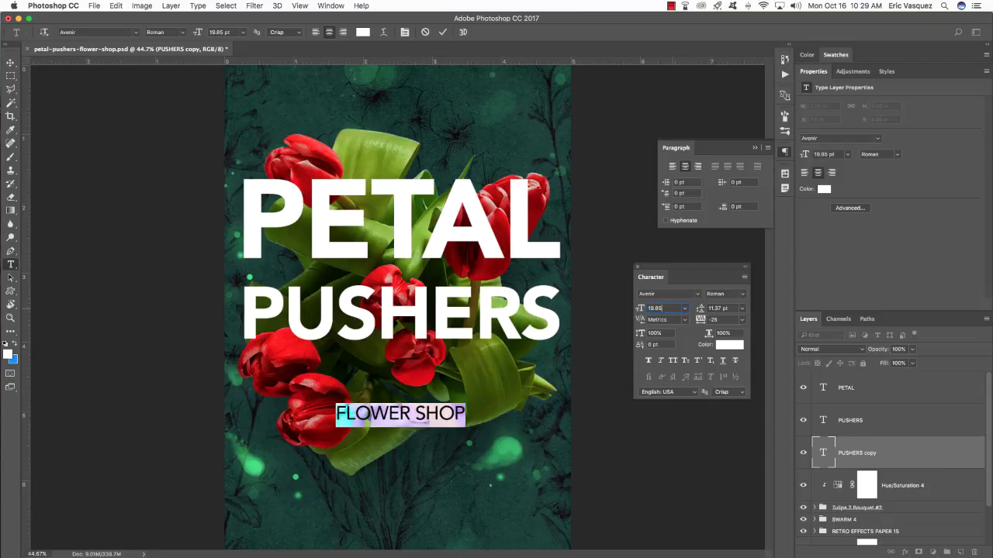
{"action": "key", "text": "Return"}
Step: Widen the tracking of the FLOWER SHOP text to 940 so the line spans the width of PUSHERS
{"action": "left_click", "coordinate": [710, 320]}
{"action": "left_click_drag", "start_coordinate": [691, 319], "coordinate": [760, 319]}
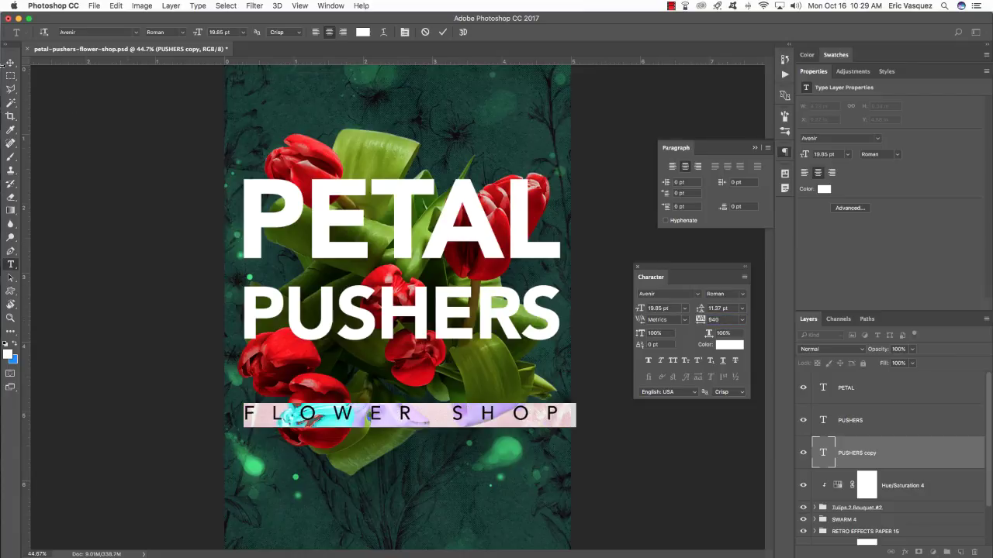
{"action": "left_click", "coordinate": [10, 62]}
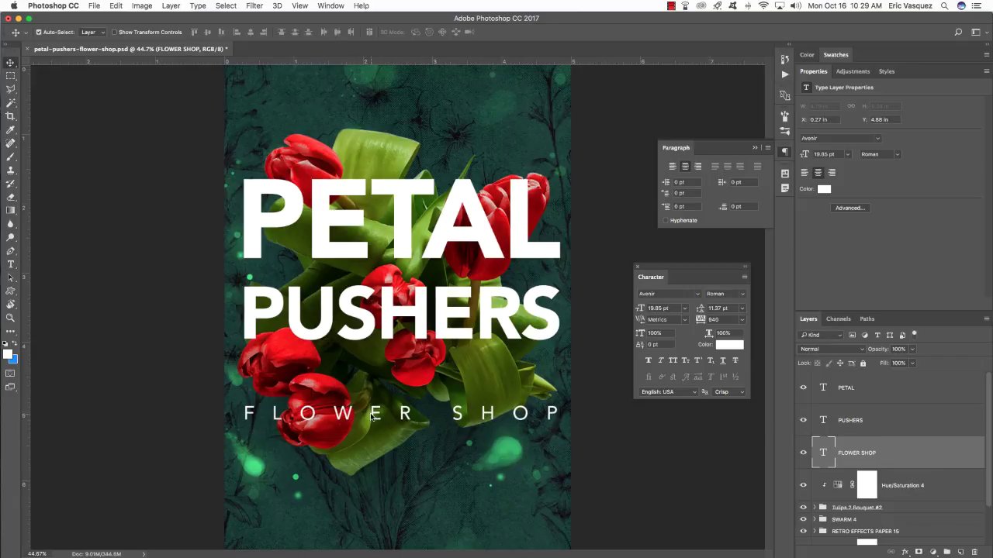
Step: Move the FLOWER SHOP line up beneath PUSHERS, to a Y position of about 4.28 in
{"action": "key", "text": "ctrl+t"}
{"action": "left_click_drag", "start_coordinate": [487, 419], "coordinate": [487, 364]}
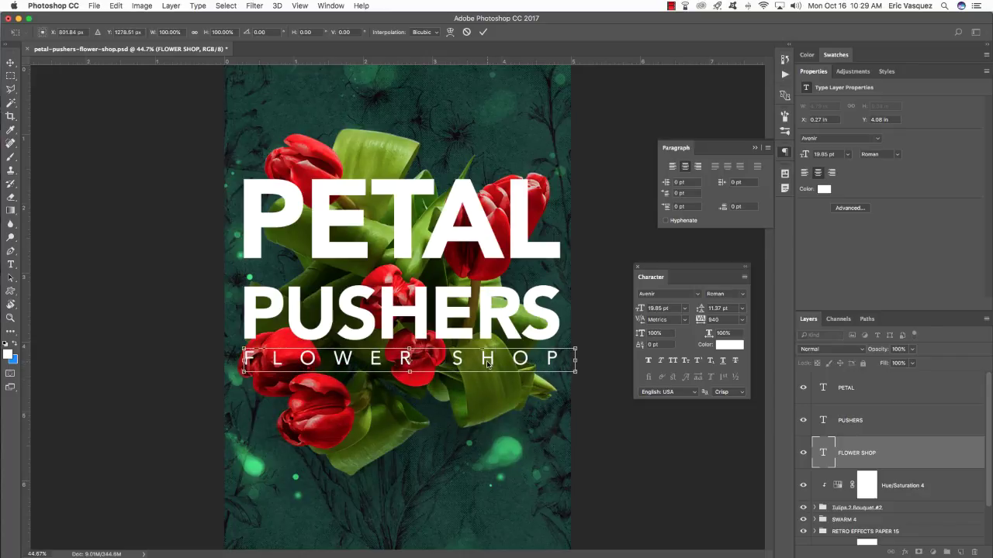
{"action": "key", "text": "Return"}
{"action": "key", "text": "shift+Down"}
{"action": "key", "text": "shift+Down"}
{"action": "key", "text": "shift+Down"}
{"action": "key", "text": "shift+Down"}
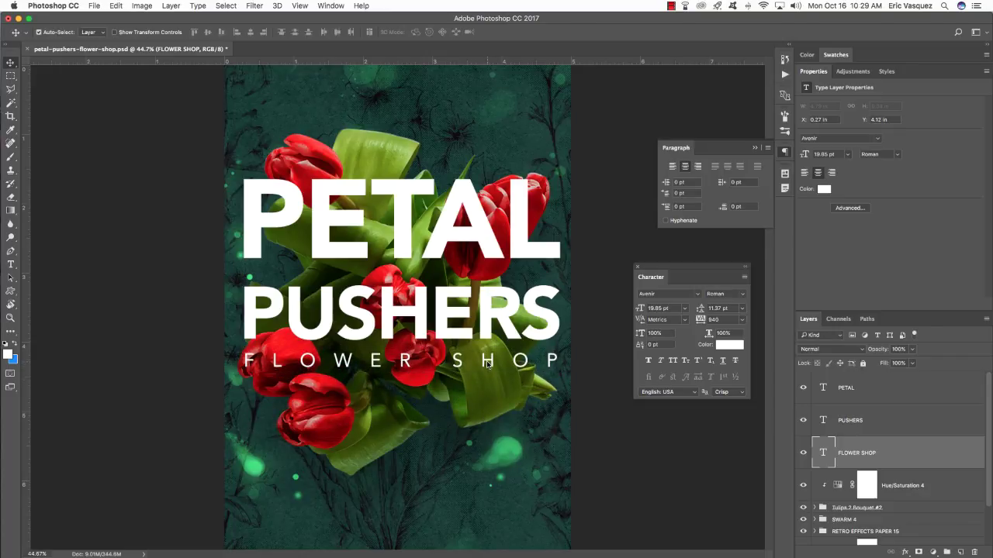
{"action": "key", "text": "shift+Down"}
{"action": "key", "text": "shift+Down"}
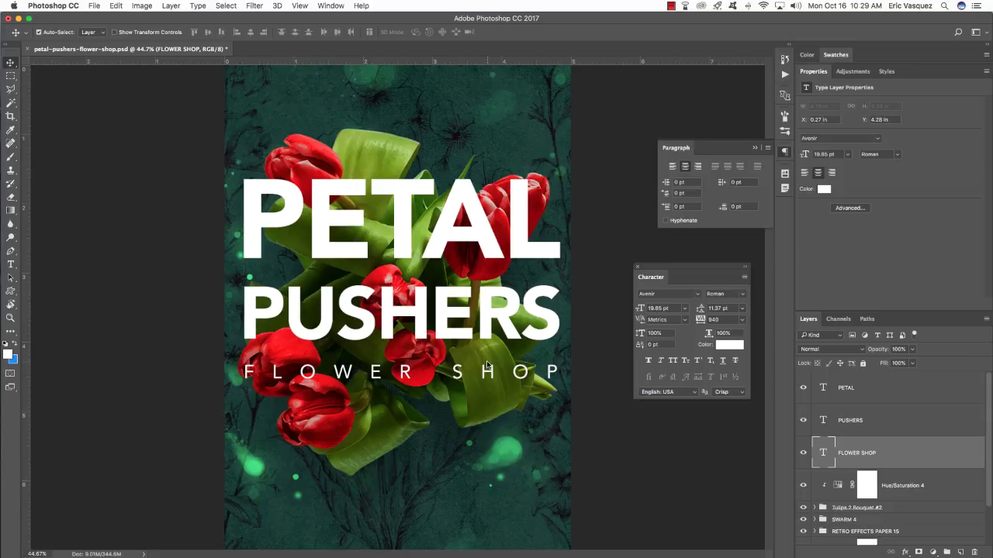
{"action": "key", "text": "shift+Up"}
Step: Group the PETAL, PUSHERS and FLOWER SHOP text layers and name the group TT
{"action": "left_click", "coordinate": [898, 384]}
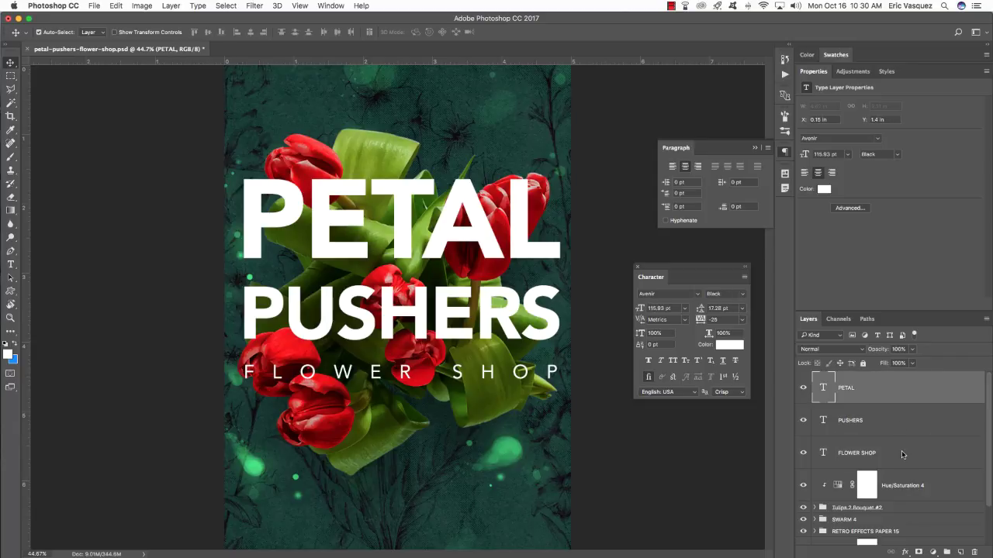
{"action": "left_click", "coordinate": [902, 455]}
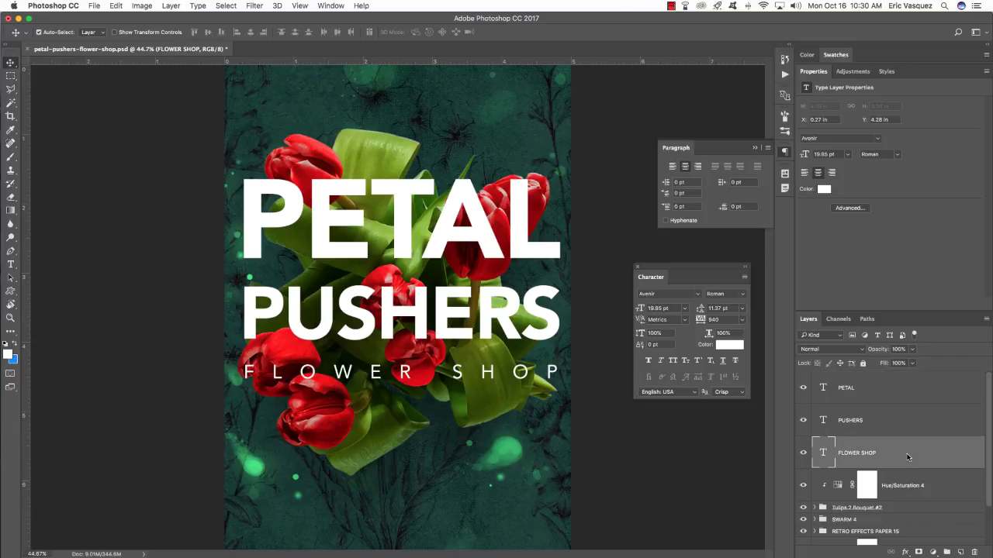
{"action": "left_click", "coordinate": [899, 389], "text": "shift"}
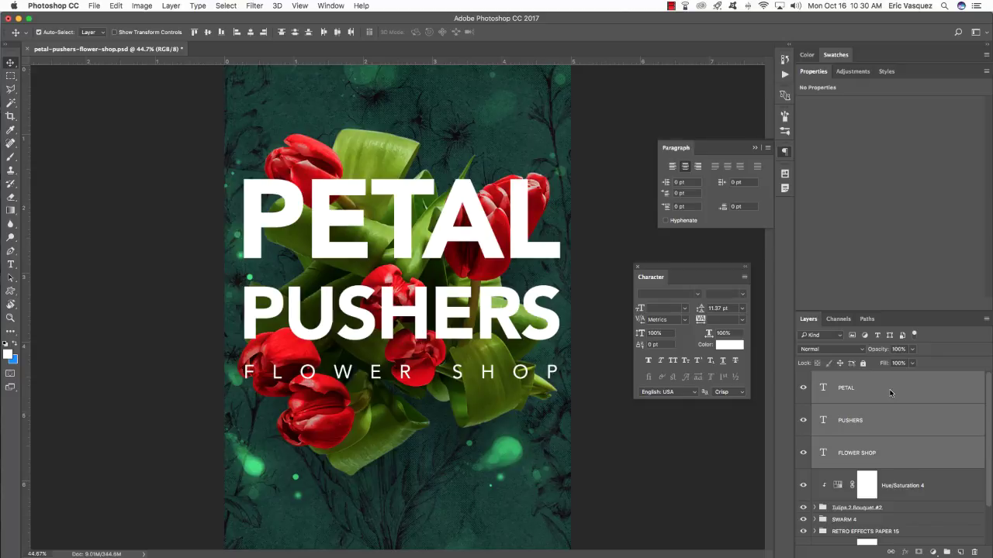
{"action": "key", "text": "super+g"}
{"action": "double_click", "coordinate": [841, 378]}
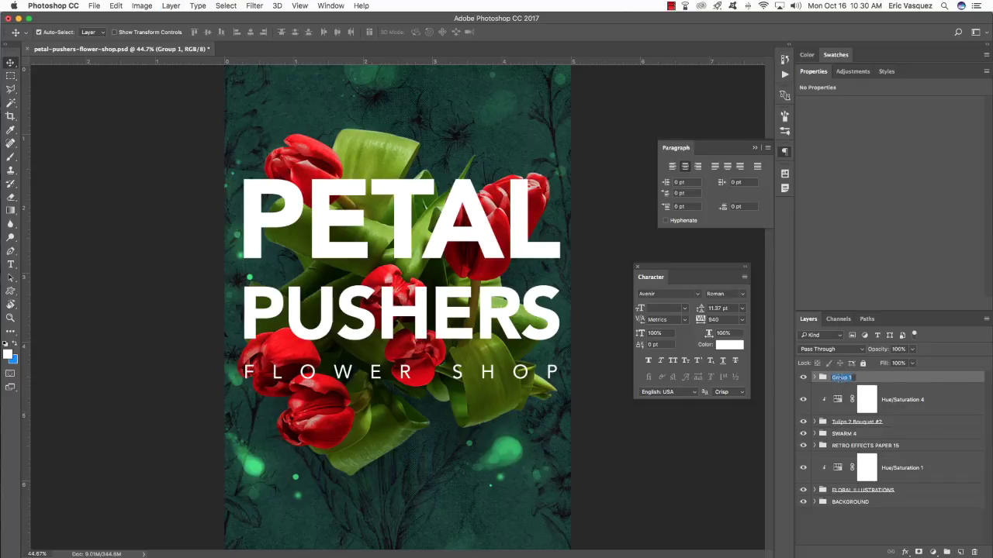
{"action": "type", "text": "TT"}
{"action": "key", "text": "Return"}
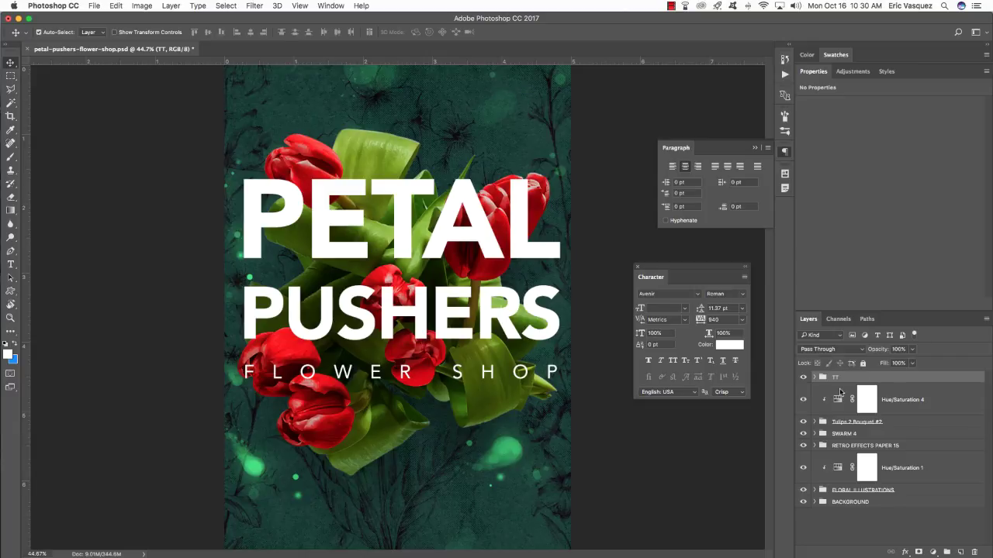
Step: Add a layer mask to the TT group and lower the group's opacity to 50%
{"action": "left_click", "coordinate": [919, 552]}
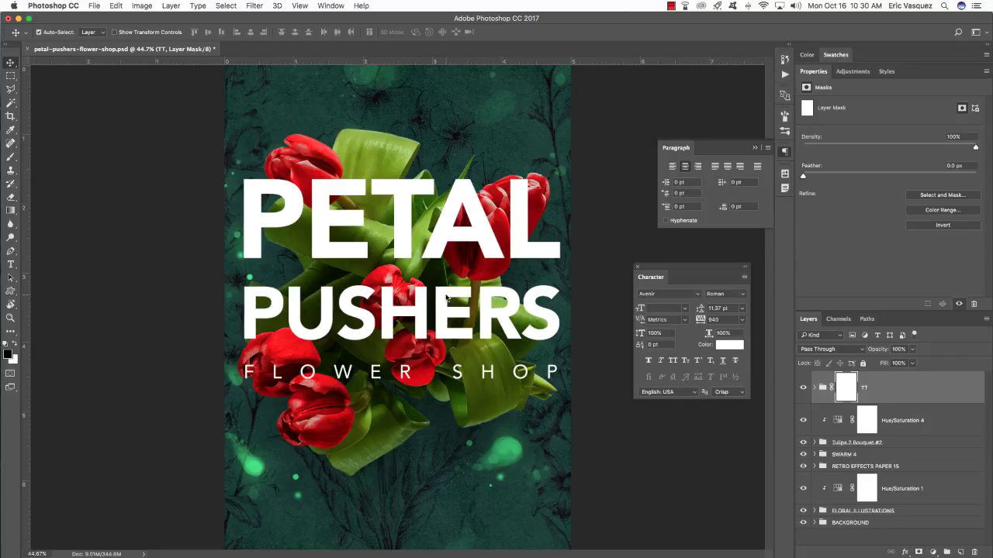
{"action": "key", "text": "5"}
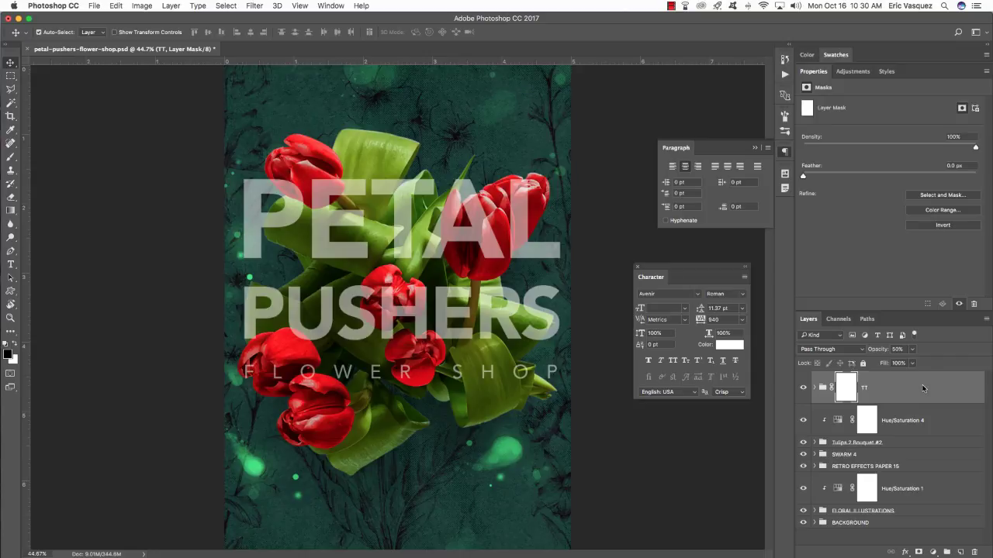
{"action": "left_click", "coordinate": [637, 267]}
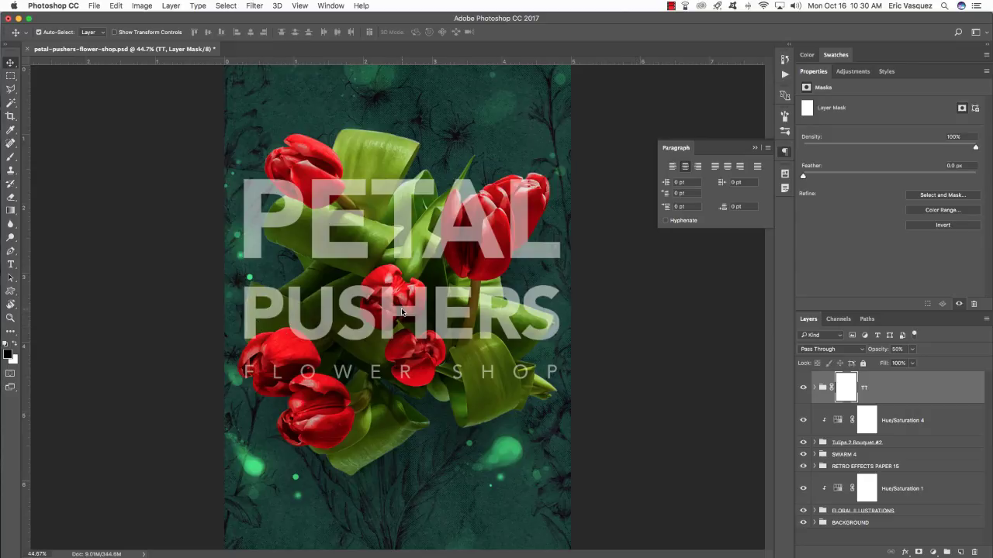
{"action": "key", "text": "super+equal"}
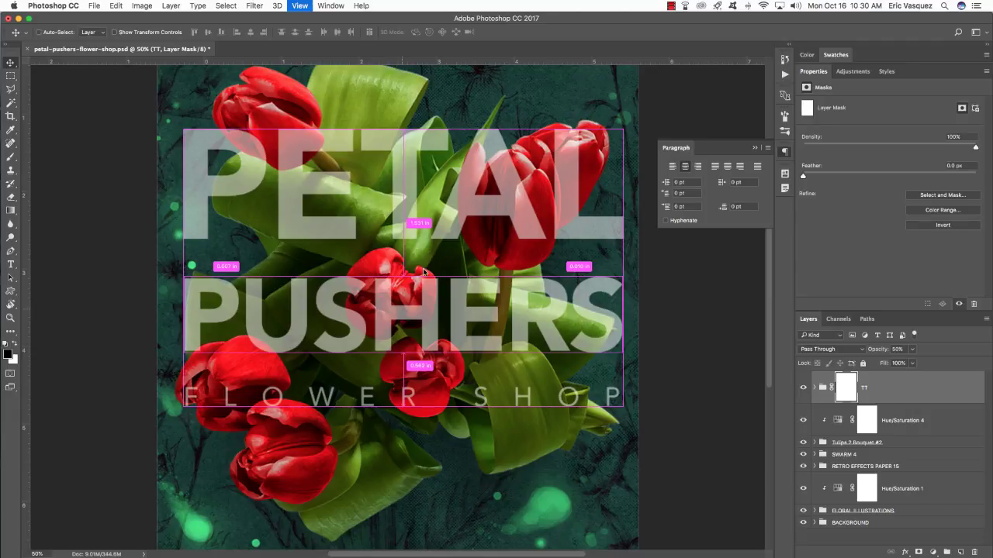
{"action": "key", "text": "super+equal"}
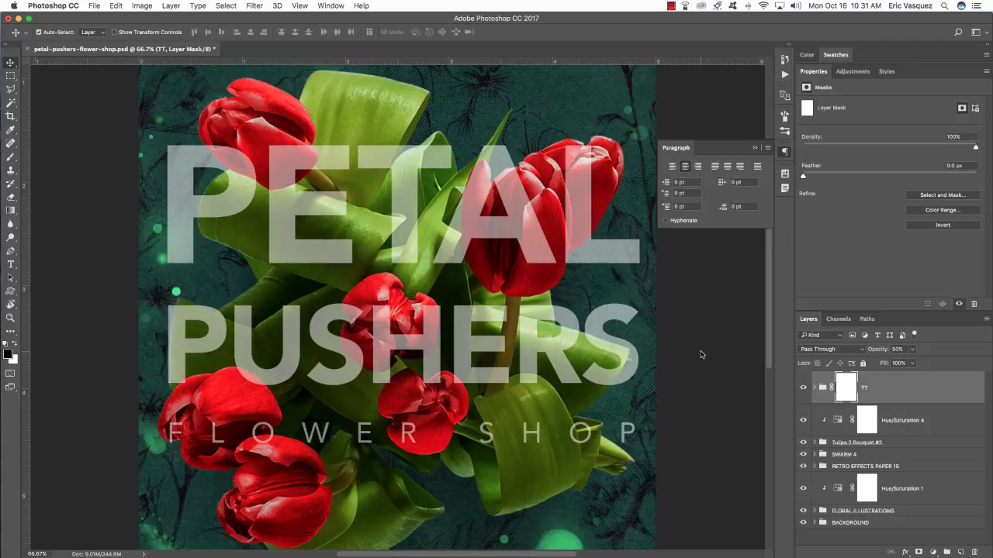
Step: Try the PUSHERS line at Y positions of 2.9 in and 3.07 in, and return it to 3.04 in
{"action": "left_click", "coordinate": [813, 387]}
{"action": "left_click", "coordinate": [897, 454]}
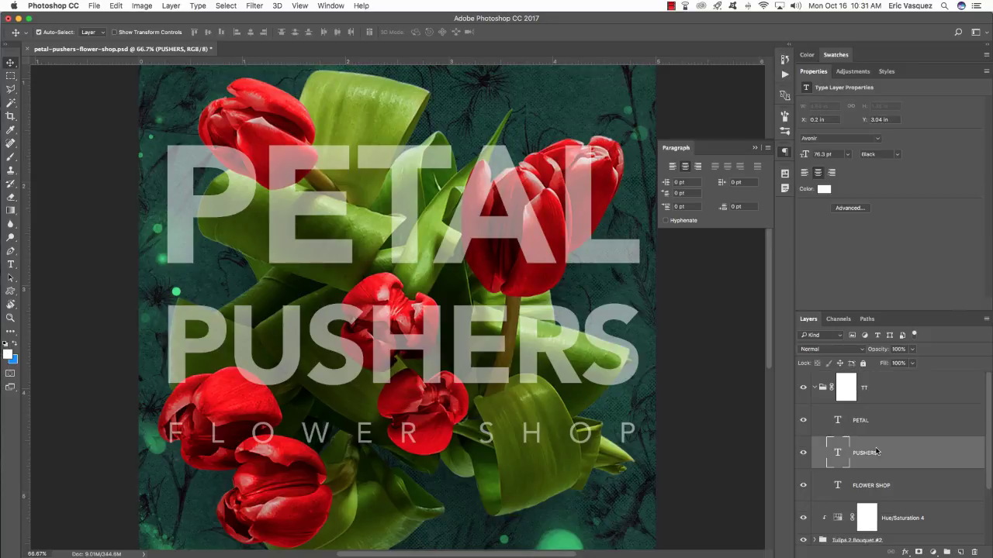
{"action": "key", "text": "t"}
{"action": "left_click", "coordinate": [498, 351]}
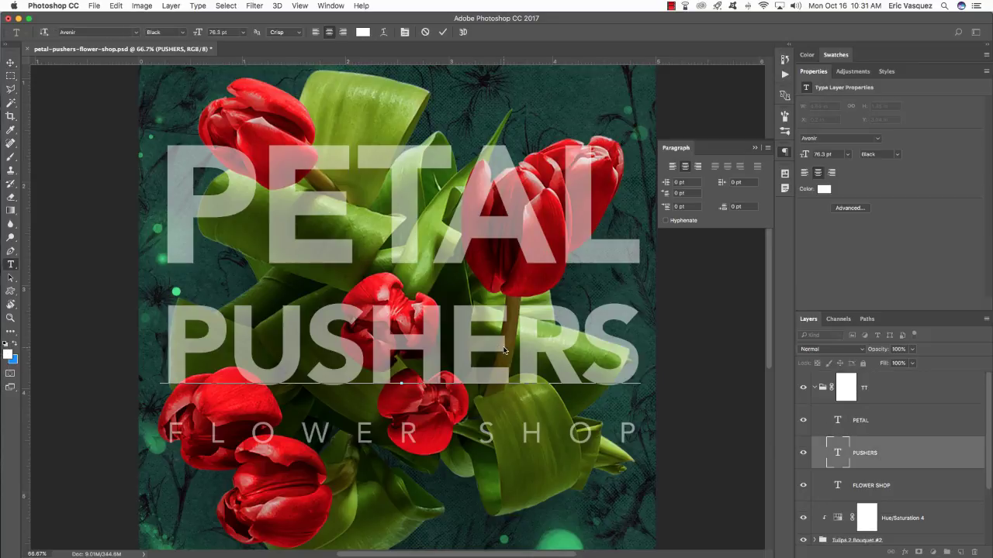
{"action": "left_click", "coordinate": [12, 63]}
{"action": "key", "text": "shift+Up"}
{"action": "key", "text": "shift+Up"}
{"action": "key", "text": "shift+Up"}
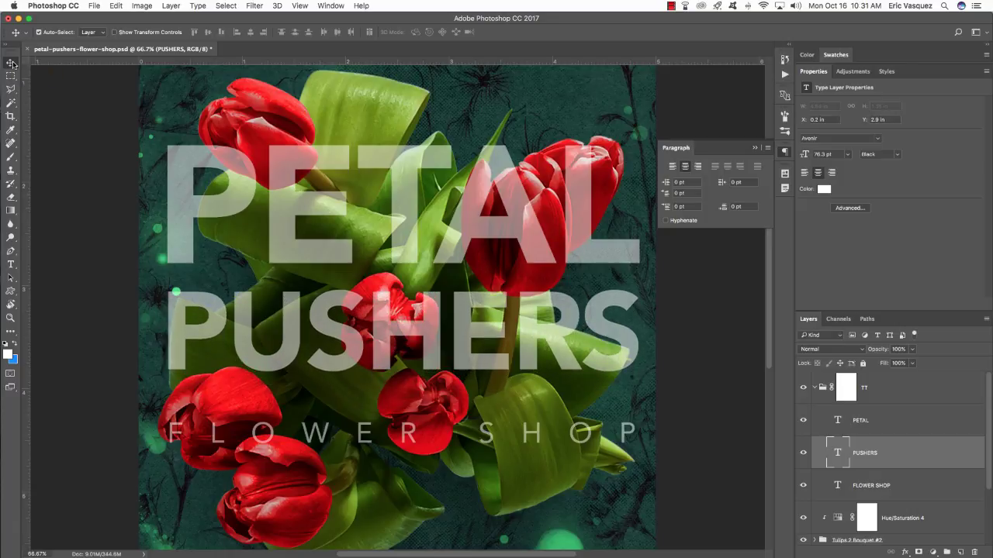
{"action": "key", "text": "shift+Down"}
{"action": "key", "text": "shift+Down"}
{"action": "key", "text": "shift+Down"}
{"action": "key", "text": "shift+Down"}
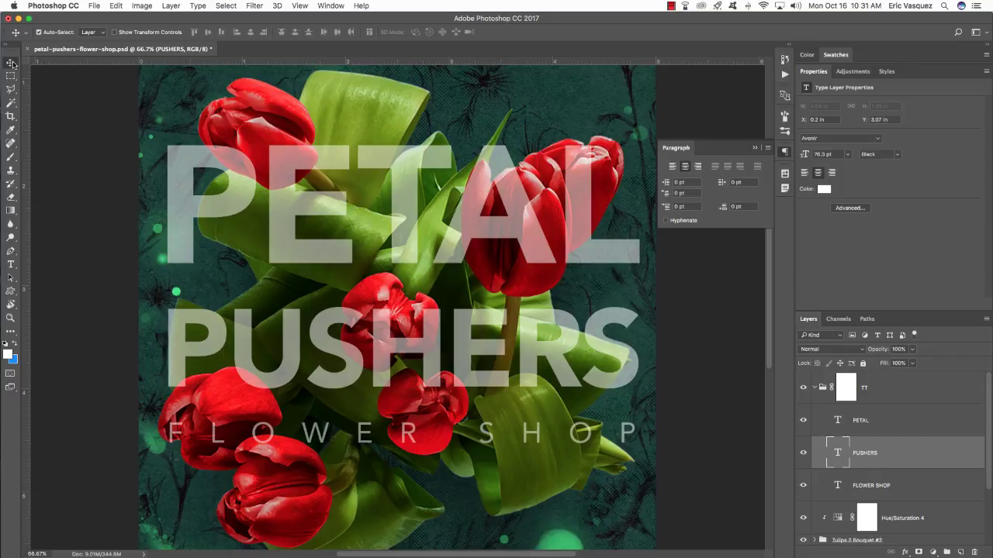
{"action": "key", "text": "Up"}
{"action": "key", "text": "Up"}
{"action": "key", "text": "Up"}
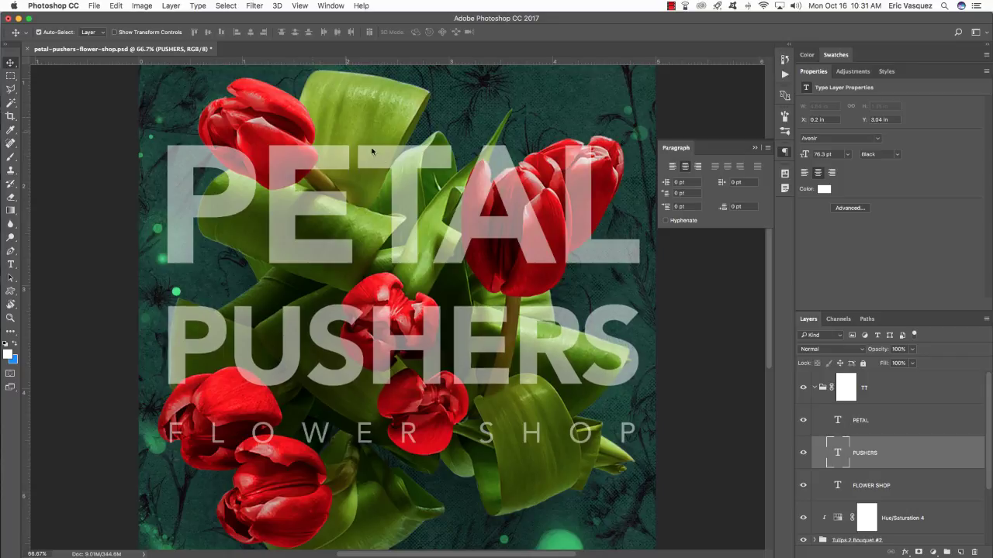
Step: With the TT group's mask active and the Brush ready, load the edit color (tulip flower) layer's mask as a selection
{"action": "left_click", "coordinate": [821, 386]}
{"action": "left_click", "coordinate": [814, 387]}
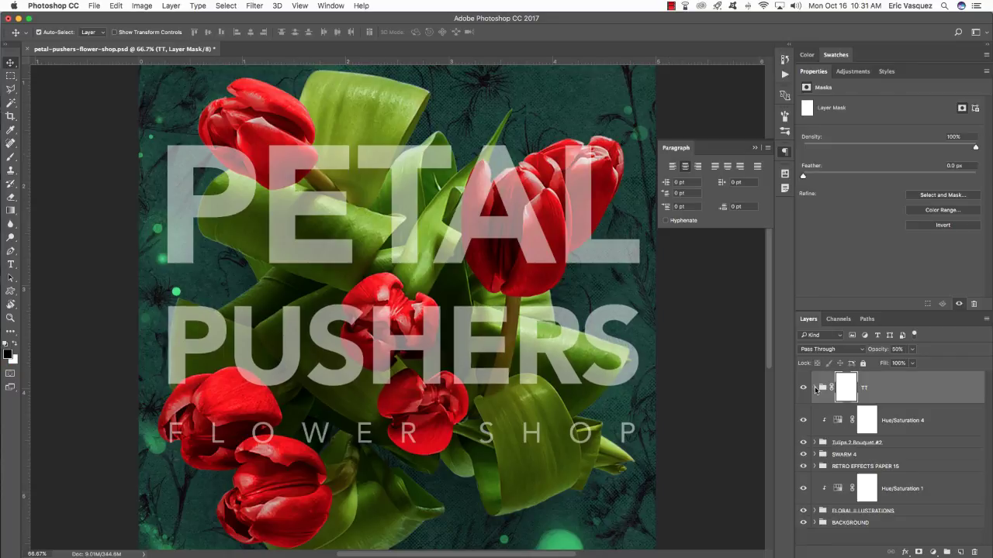
{"action": "left_click", "coordinate": [813, 387]}
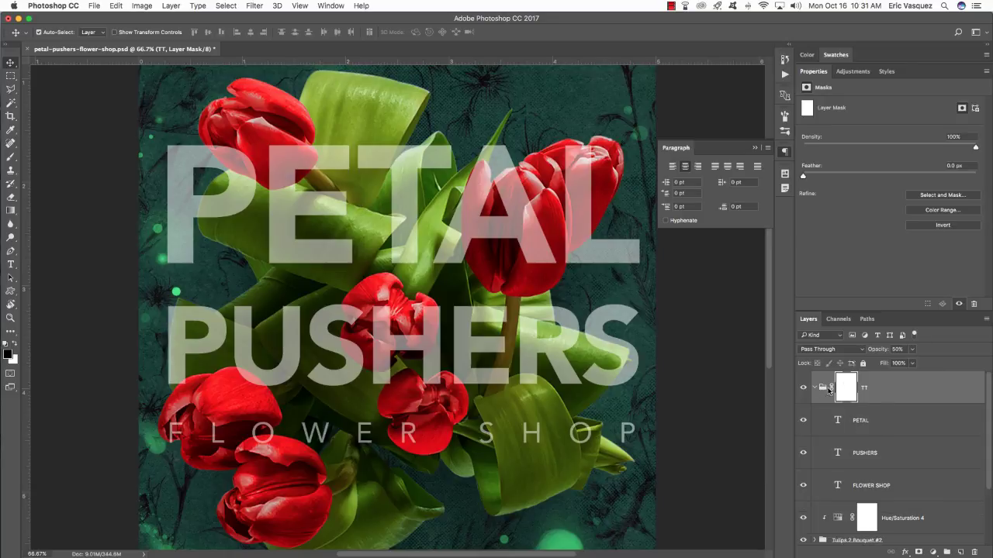
{"action": "left_click", "coordinate": [813, 387]}
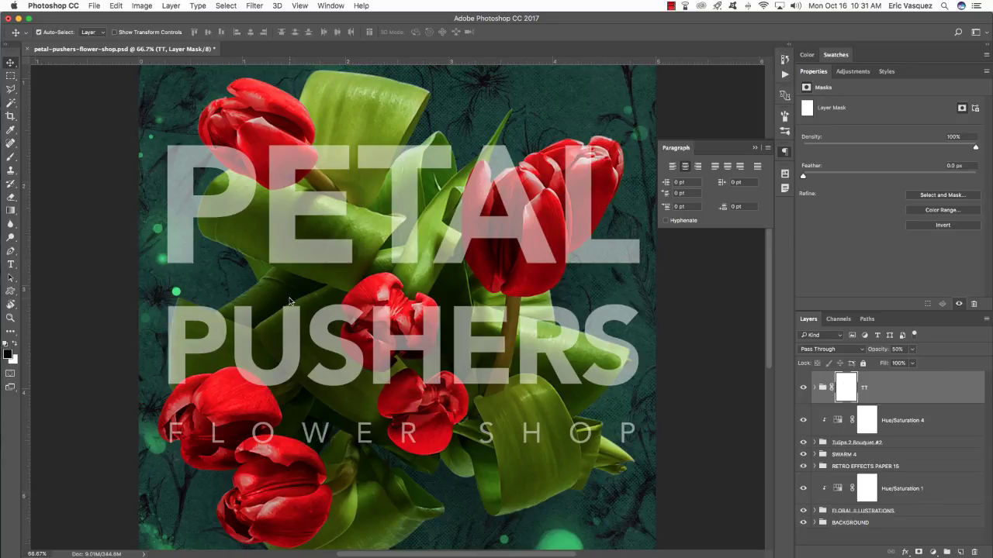
{"action": "key", "text": "b"}
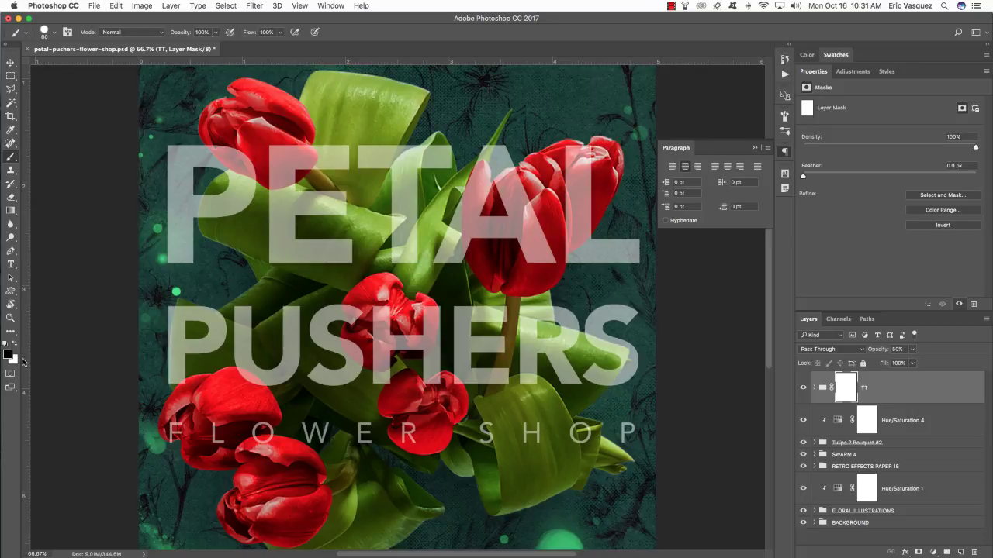
{"action": "left_click", "coordinate": [813, 443]}
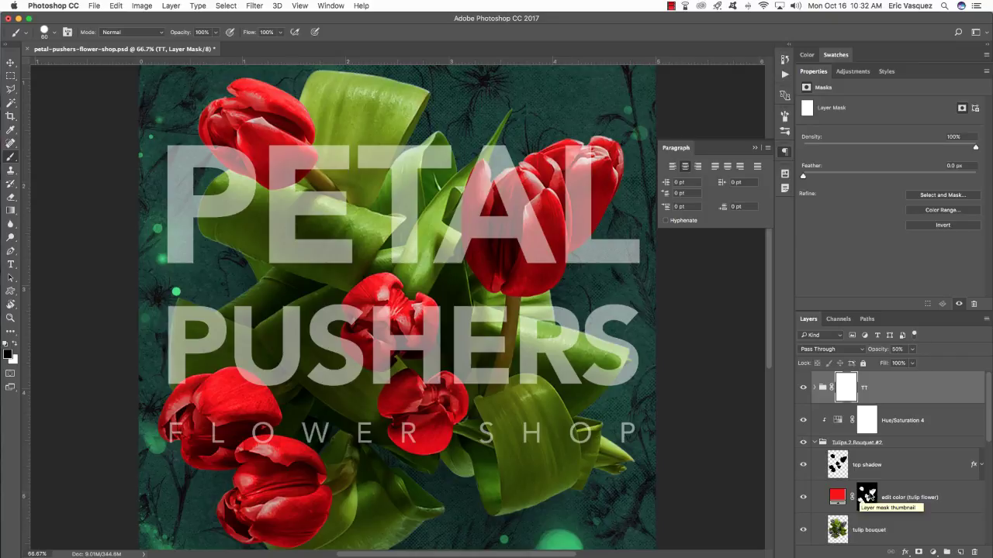
{"action": "left_click", "coordinate": [868, 494], "text": "super"}
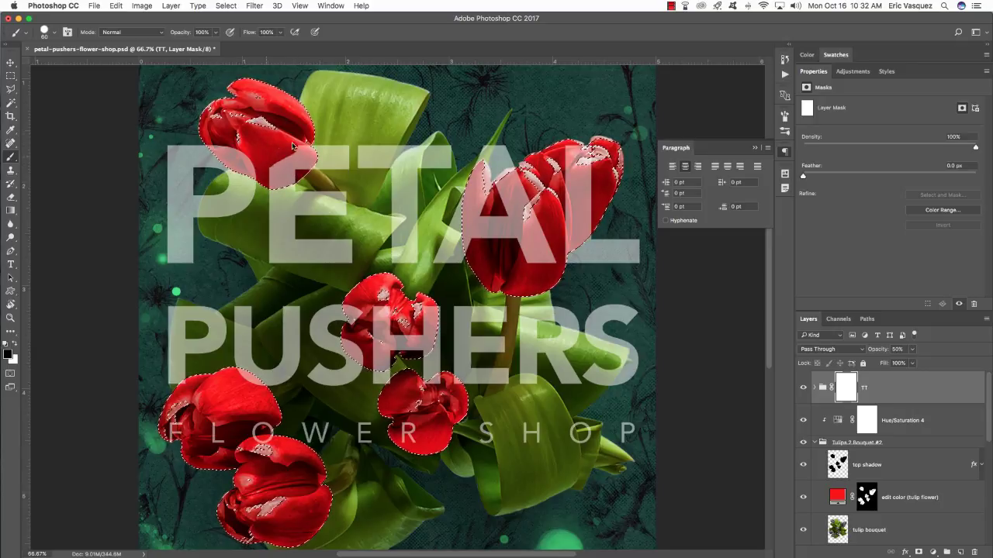
Step: Paint black on the TT mask within the selection to hide letter parts over the upper-left tulip and below PUSHERS on the lower tulips, and deselect
{"action": "mouse_move", "coordinate": [292, 145]}
{"action": "left_mouse_down"}
{"action": "mouse_move", "coordinate": [288, 174]}
{"action": "mouse_move", "coordinate": [312, 157]}
{"action": "mouse_move", "coordinate": [310, 166]}
{"action": "mouse_move", "coordinate": [261, 168]}
{"action": "mouse_move", "coordinate": [278, 183]}
{"action": "mouse_move", "coordinate": [219, 157]}
{"action": "left_mouse_up"}
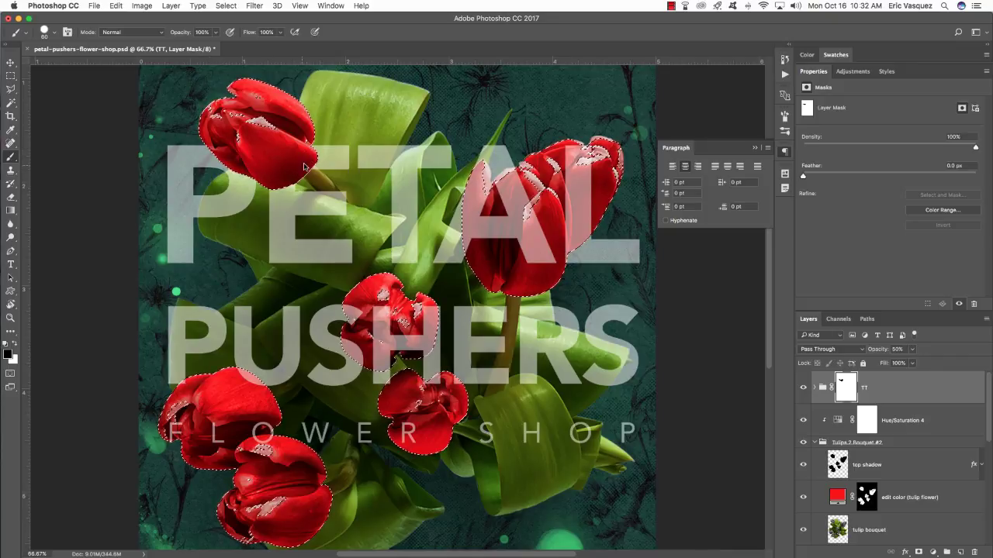
{"action": "scroll", "coordinate": [388, 272], "scroll_direction": "left", "scroll_amount": 2}
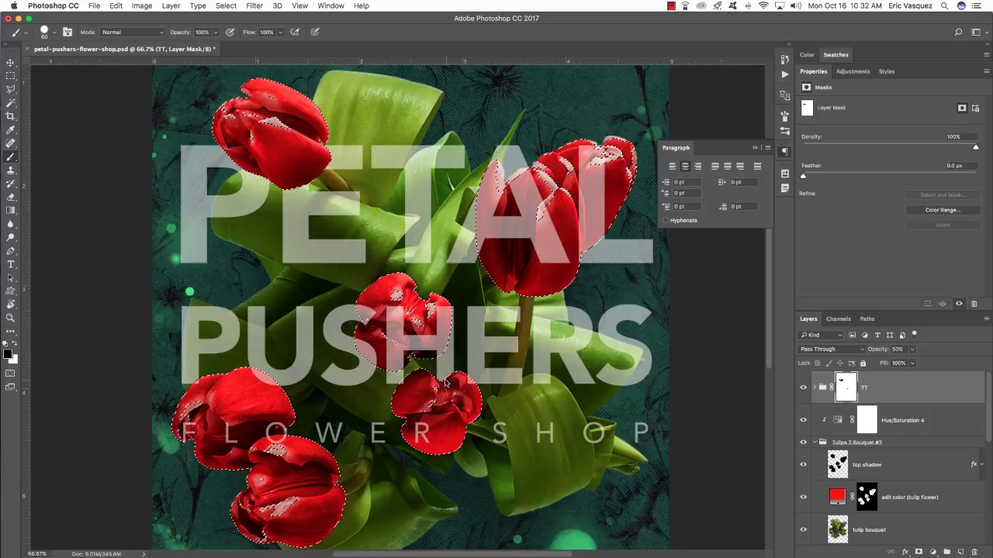
{"action": "left_click_drag", "start_coordinate": [423, 357], "coordinate": [445, 381]}
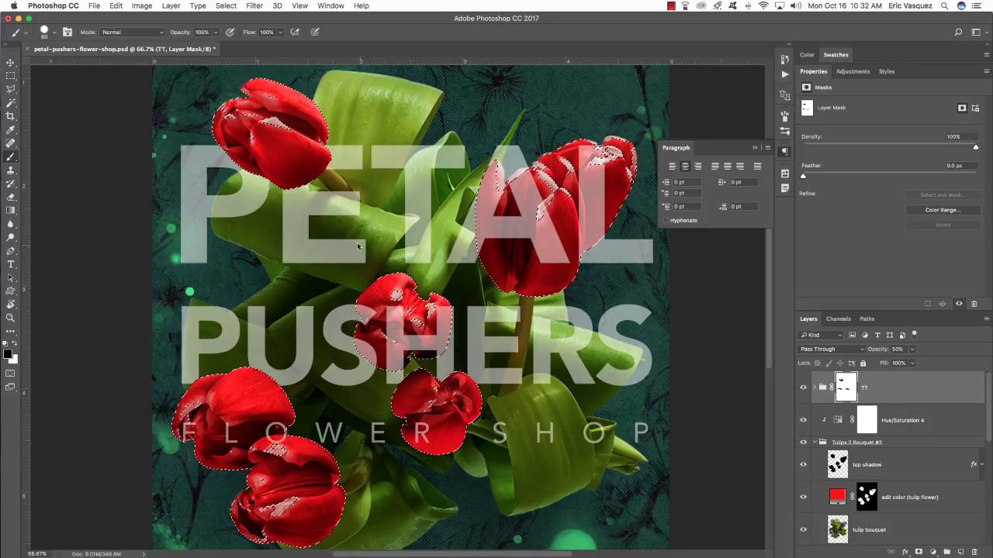
{"action": "key", "text": "super+d"}
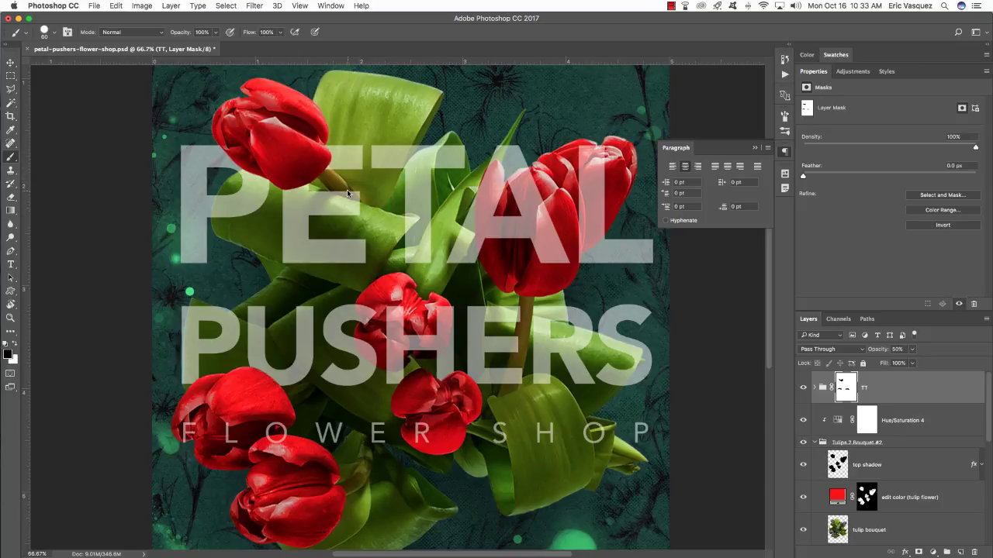
Step: Load the tulip bouquet layer as a selection, paint black on the TT mask to hide PETAL's P and PUSHERS' last S over leaves, and deselect
{"action": "key", "text": "v"}
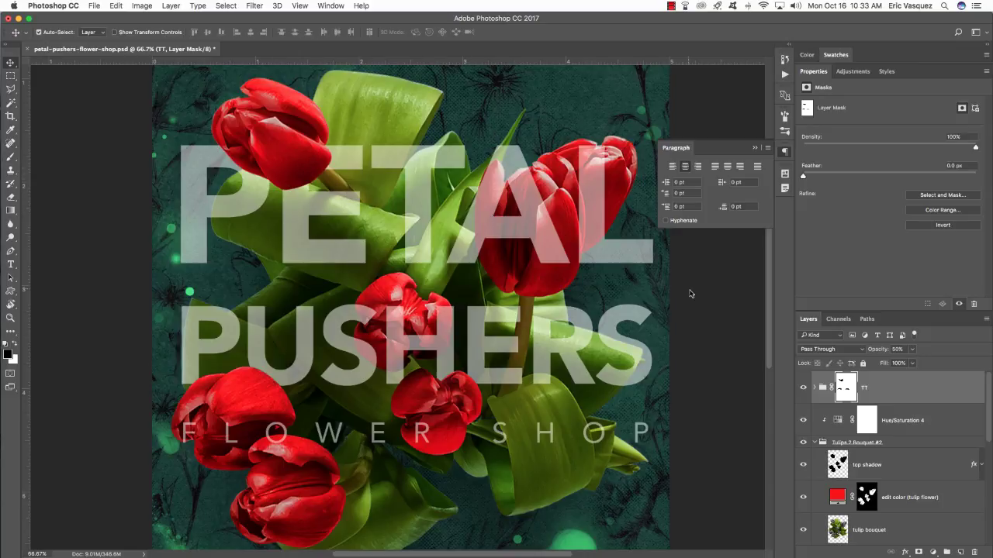
{"action": "left_click", "coordinate": [837, 530], "text": "super"}
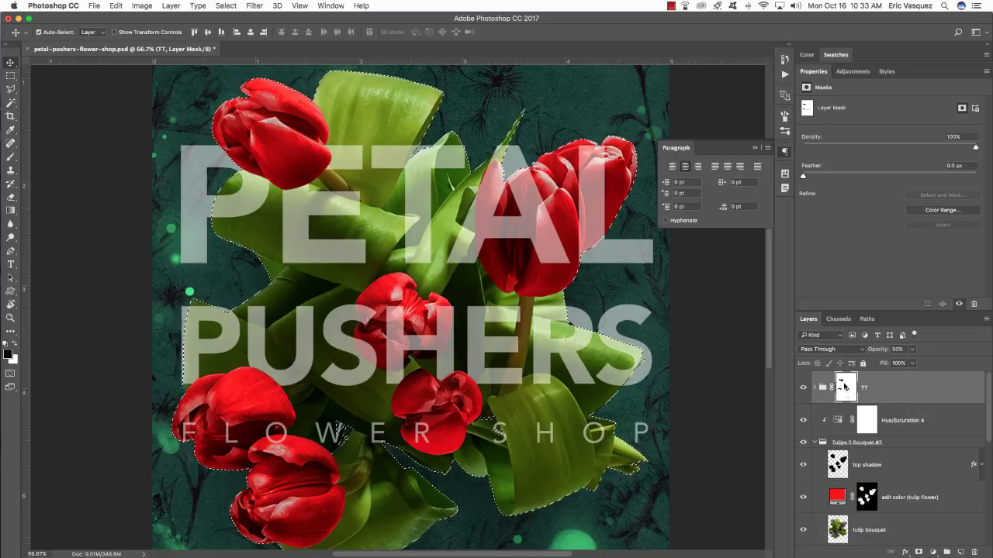
{"action": "key", "text": "b"}
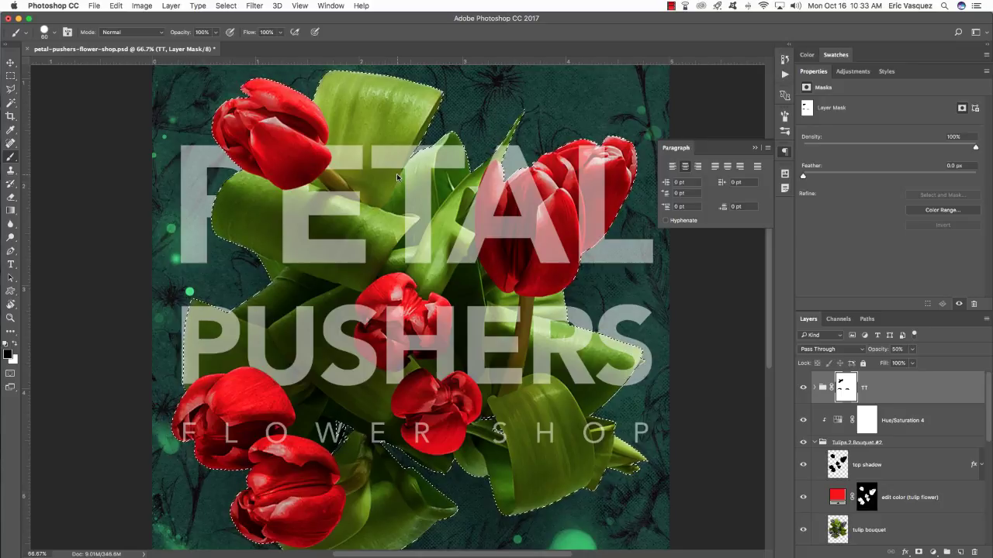
{"action": "key", "text": "bracketleft"}
{"action": "key", "text": "bracketleft"}
{"action": "key", "text": "bracketleft"}
{"action": "key", "text": "bracketleft"}
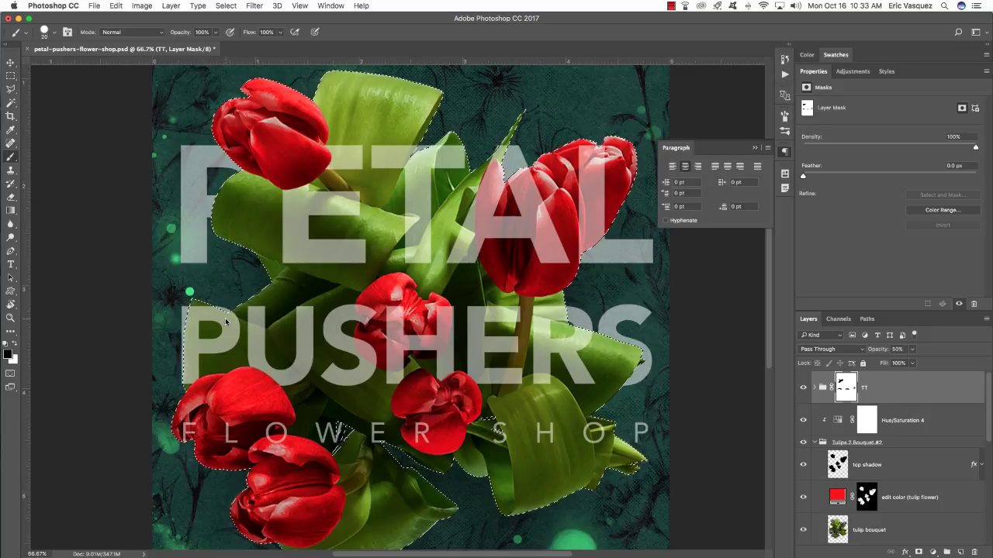
{"action": "key", "text": "super+d"}
{"action": "key", "text": "v"}
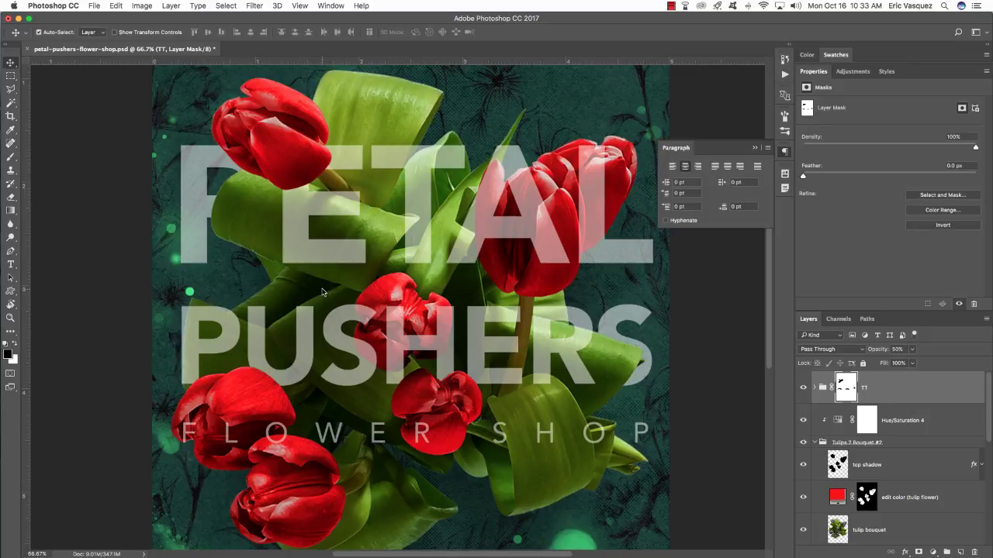
Step: Collapse the tulip group and paint the TT mask with a 6 px brush to hide the E's top arm over the stem and the R's foot over the leaf
{"action": "left_click", "coordinate": [814, 443]}
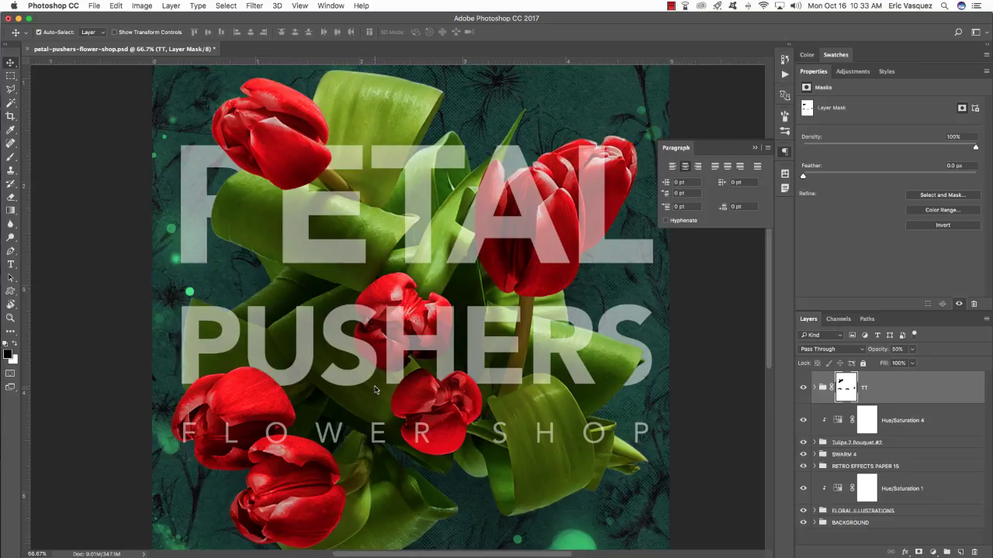
{"action": "key", "text": "super+equal"}
{"action": "key", "text": "super+equal"}
{"action": "key", "text": "b"}
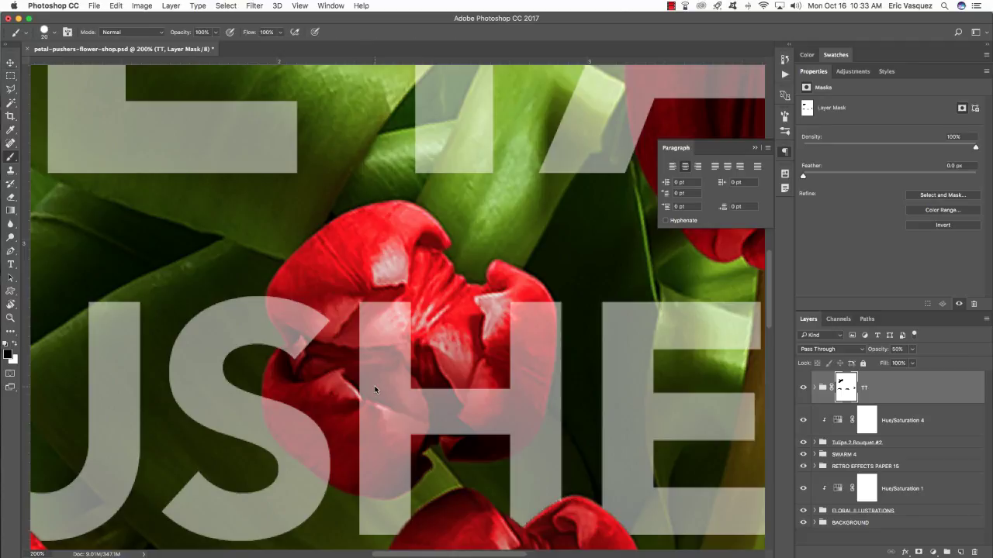
{"action": "left_click_drag", "start_coordinate": [520, 376], "coordinate": [345, 296]}
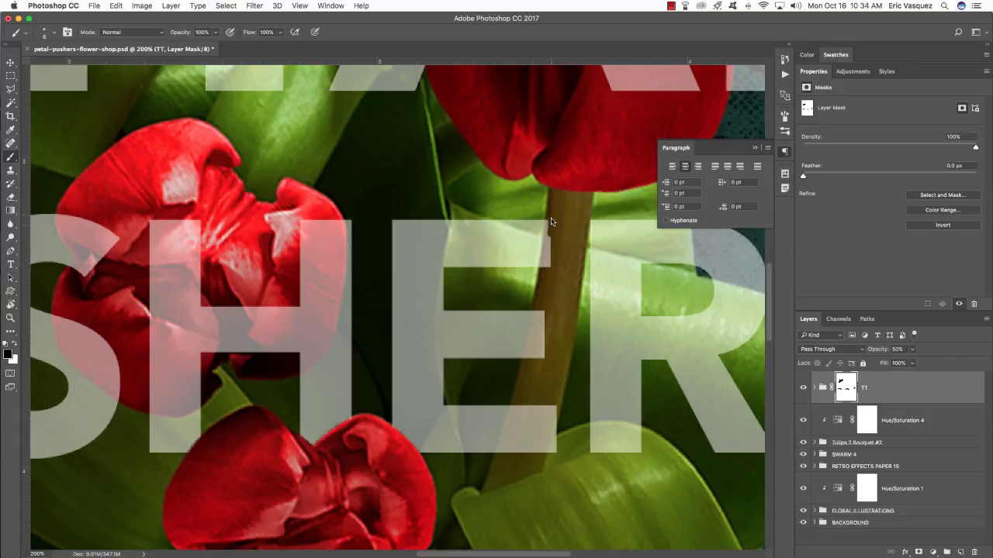
{"action": "mouse_move", "coordinate": [547, 245]}
{"action": "left_mouse_down"}
{"action": "mouse_move", "coordinate": [545, 276]}
{"action": "mouse_move", "coordinate": [549, 248]}
{"action": "mouse_move", "coordinate": [545, 280]}
{"action": "mouse_move", "coordinate": [549, 218]}
{"action": "mouse_move", "coordinate": [542, 283]}
{"action": "left_mouse_up"}
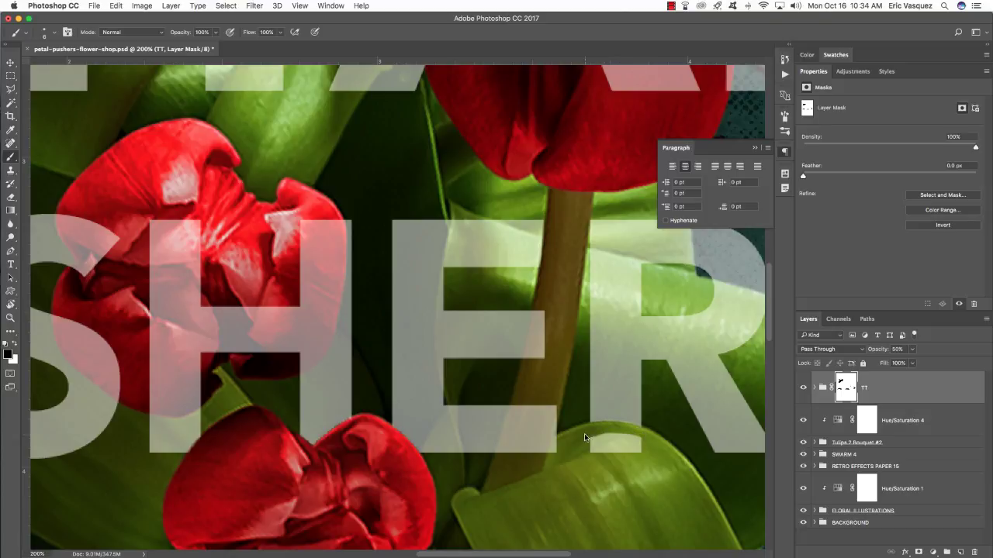
{"action": "left_click_drag", "start_coordinate": [595, 439], "coordinate": [594, 446]}
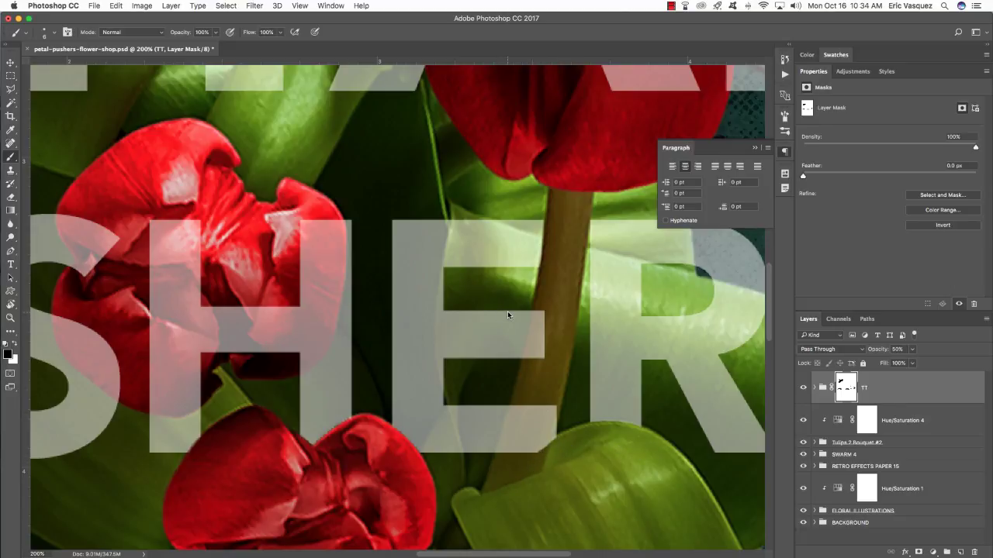
Step: Draw a closed Pen path along the left edge of the stem crossing the E of PUSHERS and convert it to a selection
{"action": "key", "text": "p"}
{"action": "scroll", "coordinate": [541, 287], "scroll_direction": "left", "scroll_amount": 1}
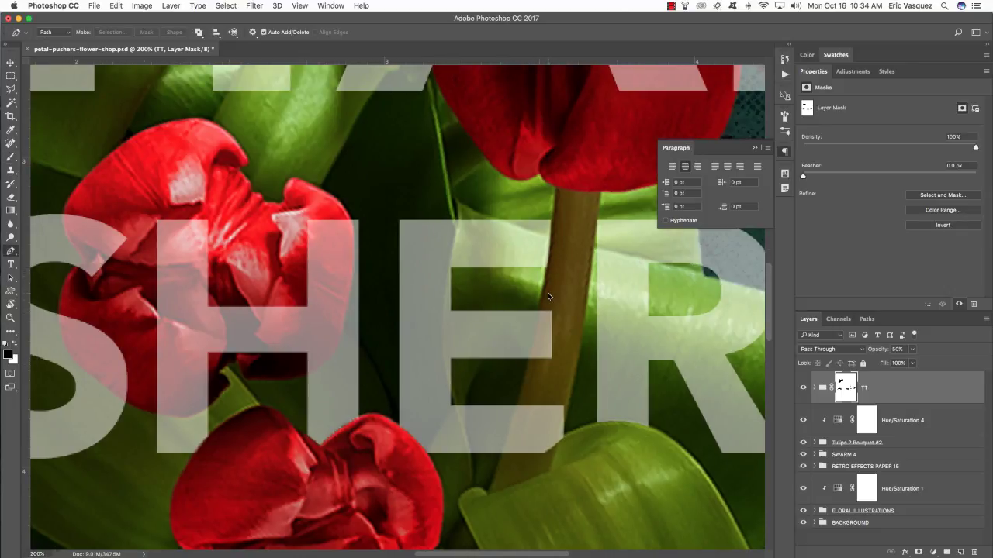
{"action": "left_click", "coordinate": [555, 186]}
{"action": "scroll", "coordinate": [558, 335], "scroll_direction": "down", "scroll_amount": 1}
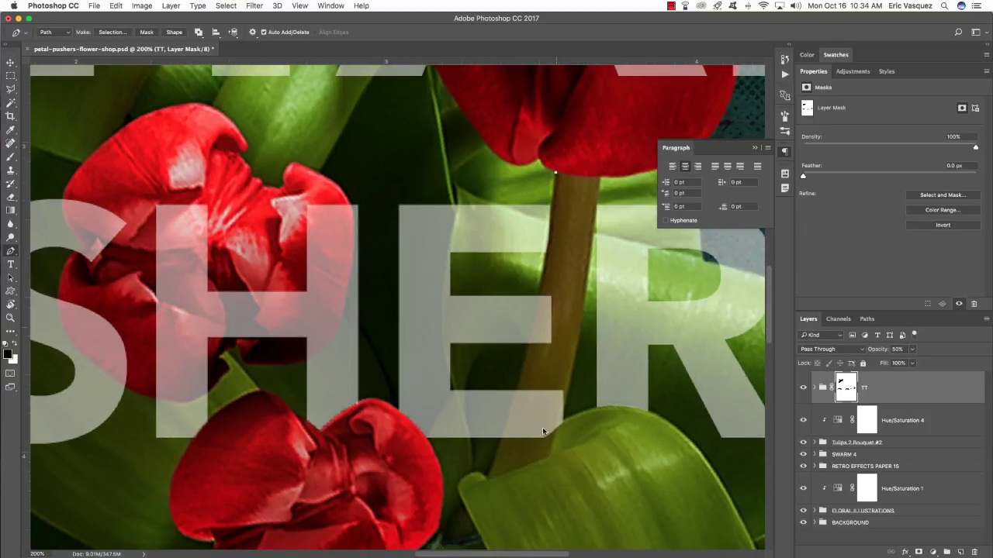
{"action": "left_click_drag", "start_coordinate": [487, 480], "coordinate": [441, 552]}
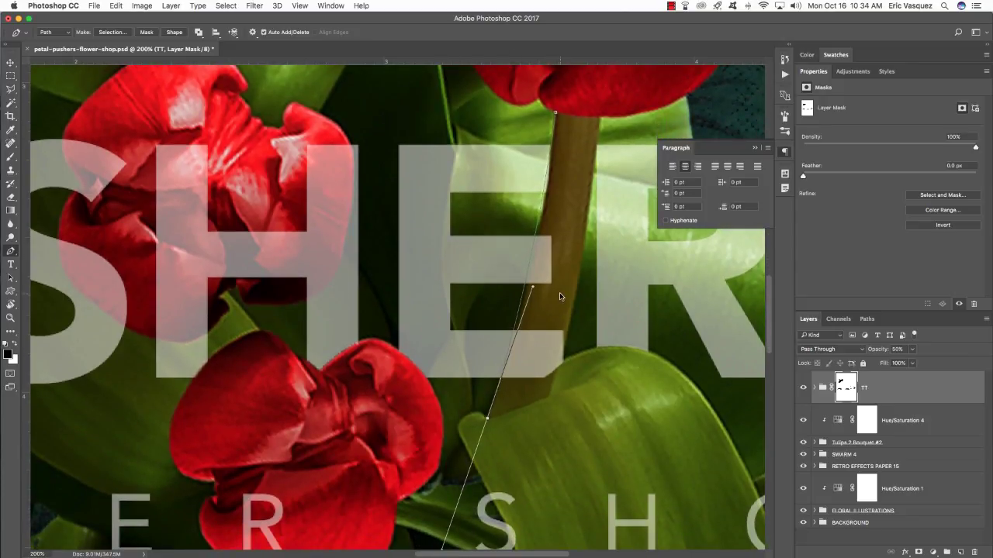
{"action": "scroll", "coordinate": [551, 287], "scroll_direction": "right", "scroll_amount": 2}
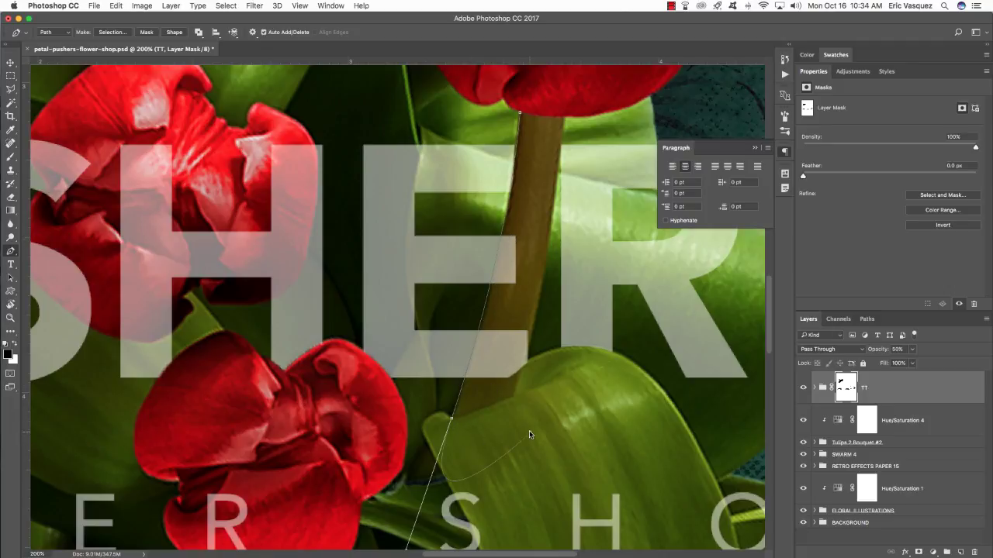
{"action": "left_click_drag", "start_coordinate": [530, 432], "coordinate": [535, 383]}
{"action": "left_click", "coordinate": [520, 115]}
{"action": "key", "text": "super+Return"}
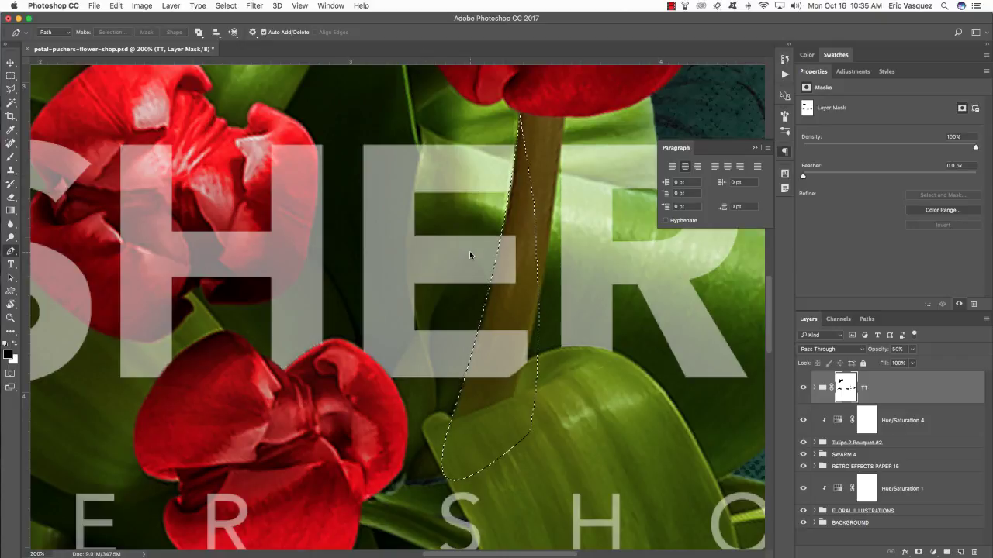
Step: Paint black on the TT mask inside the stem selection with a 25 px brush to hide the E's arms, and deselect
{"action": "key", "text": "b"}
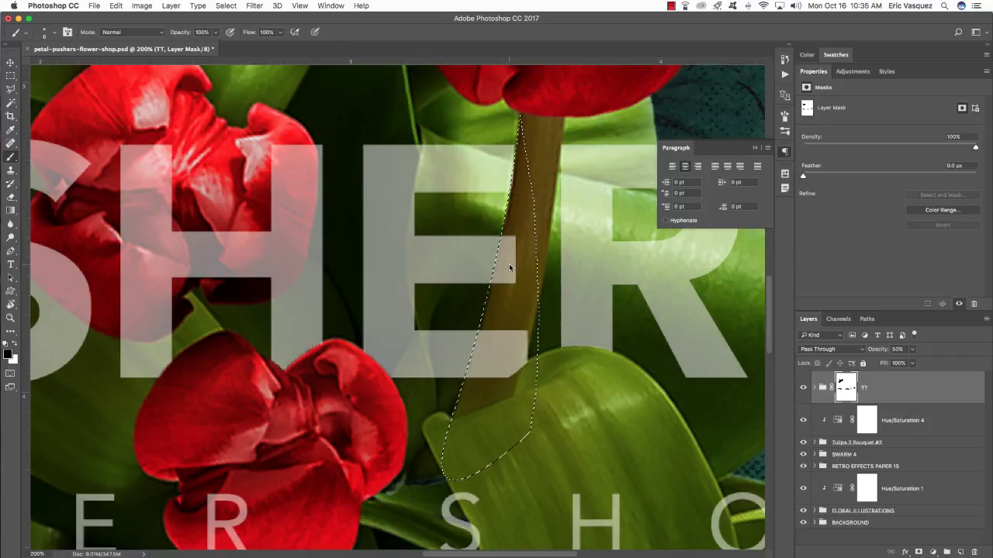
{"action": "key", "text": "]"}
{"action": "mouse_move", "coordinate": [524, 124]}
{"action": "left_mouse_down"}
{"action": "mouse_move", "coordinate": [492, 311]}
{"action": "mouse_move", "coordinate": [519, 383]}
{"action": "mouse_move", "coordinate": [494, 297]}
{"action": "left_mouse_up"}
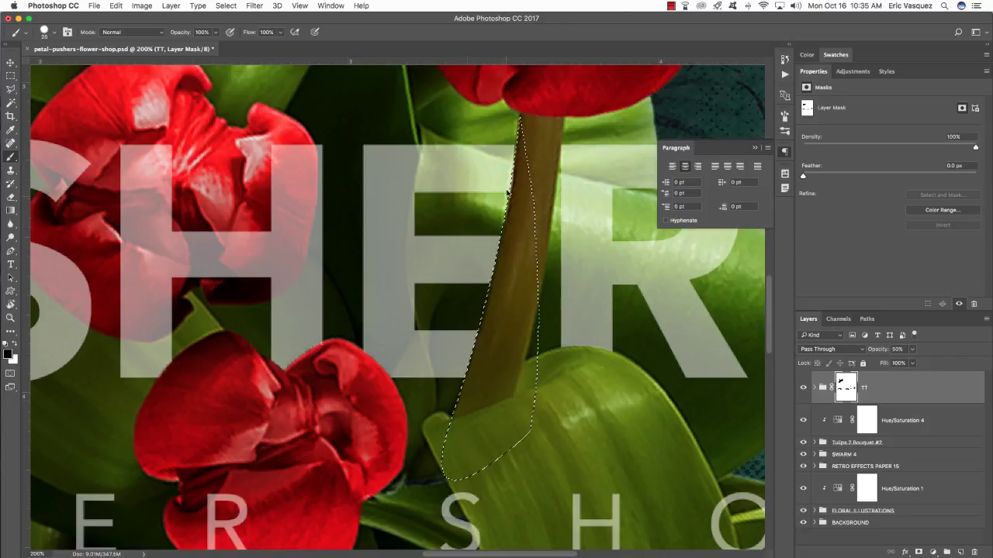
{"action": "key", "text": "super+d"}
{"action": "key", "text": "v"}
Step: Load the edit color (tulip flower) mask as a selection, paint the TT mask black to hide PUSHERS' first S over the center tulip, and deselect
{"action": "scroll", "coordinate": [512, 314], "scroll_direction": "left", "scroll_amount": 3}
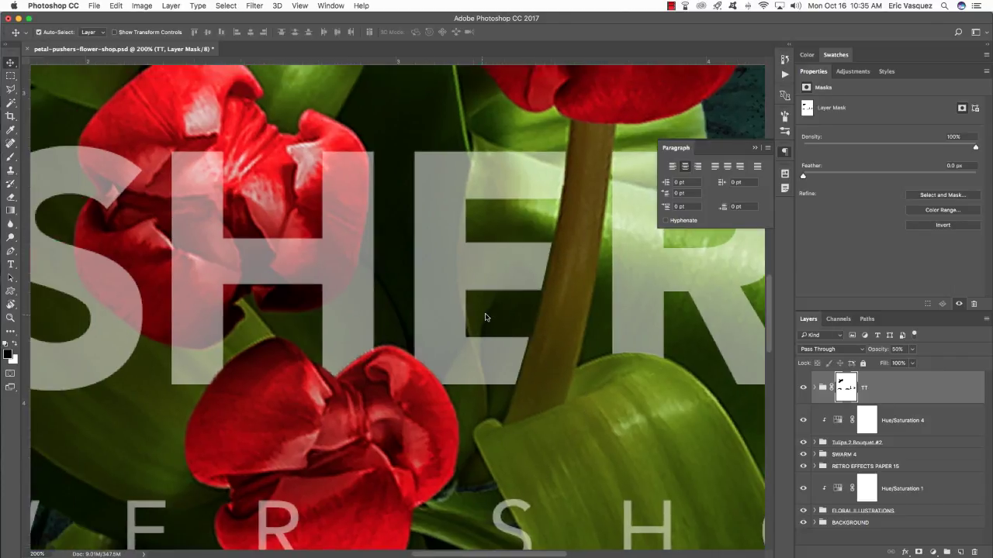
{"action": "scroll", "coordinate": [384, 302], "scroll_direction": "left", "scroll_amount": 3}
{"action": "scroll", "coordinate": [303, 268], "scroll_direction": "left", "scroll_amount": 5}
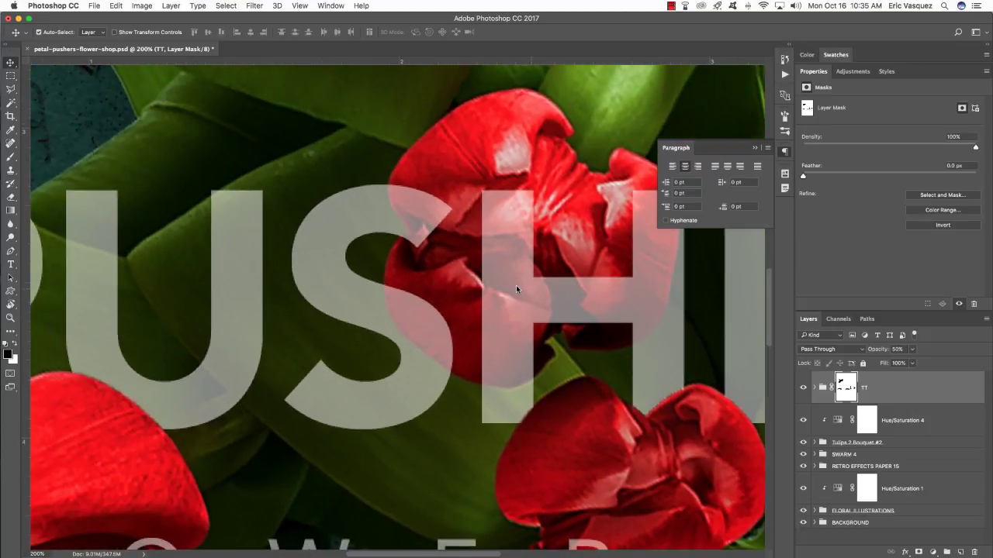
{"action": "key", "text": "b"}
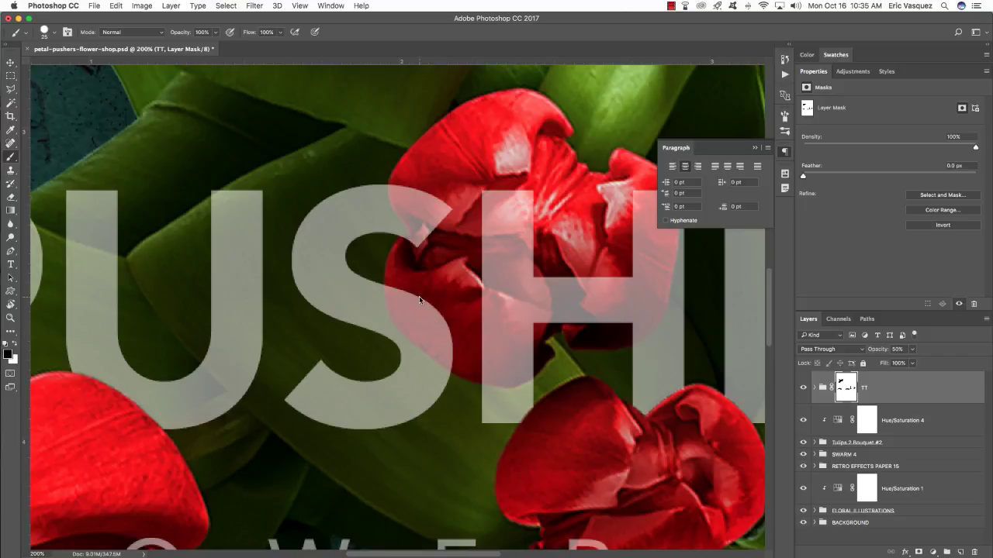
{"action": "left_click", "coordinate": [814, 443]}
{"action": "left_click", "coordinate": [867, 497], "text": "super"}
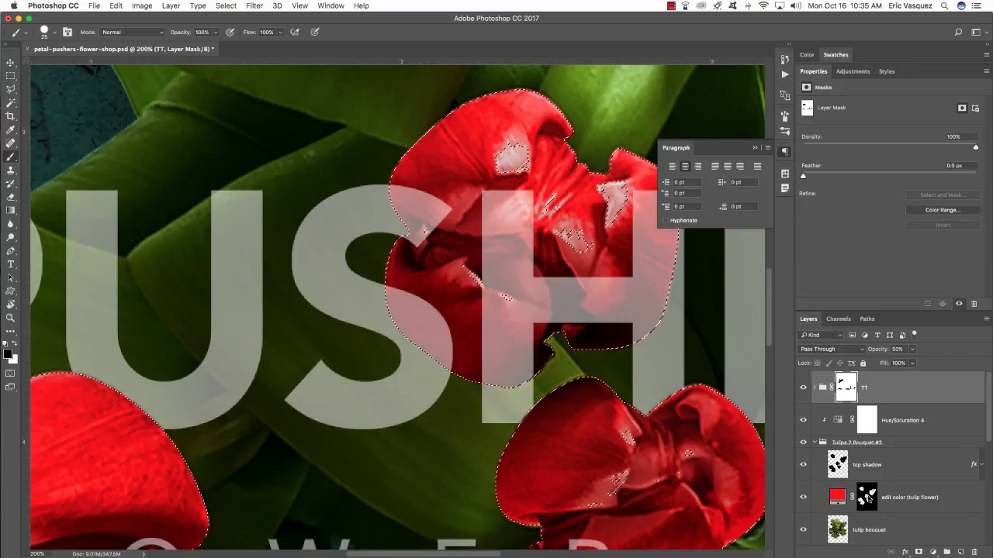
{"action": "mouse_move", "coordinate": [418, 240]}
{"action": "left_mouse_down"}
{"action": "mouse_move", "coordinate": [404, 206]}
{"action": "mouse_move", "coordinate": [410, 192]}
{"action": "mouse_move", "coordinate": [397, 201]}
{"action": "mouse_move", "coordinate": [394, 215]}
{"action": "mouse_move", "coordinate": [429, 208]}
{"action": "mouse_move", "coordinate": [409, 241]}
{"action": "mouse_move", "coordinate": [444, 198]}
{"action": "left_mouse_up"}
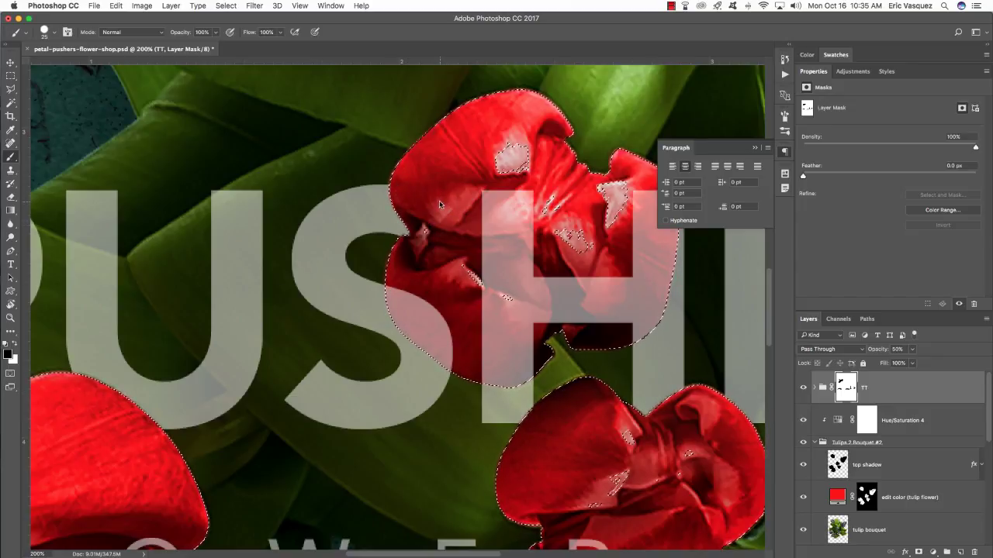
{"action": "mouse_move", "coordinate": [398, 282]}
{"action": "left_mouse_down"}
{"action": "mouse_move", "coordinate": [439, 360]}
{"action": "mouse_move", "coordinate": [421, 298]}
{"action": "mouse_move", "coordinate": [443, 340]}
{"action": "mouse_move", "coordinate": [444, 373]}
{"action": "mouse_move", "coordinate": [404, 336]}
{"action": "mouse_move", "coordinate": [402, 264]}
{"action": "left_mouse_up"}
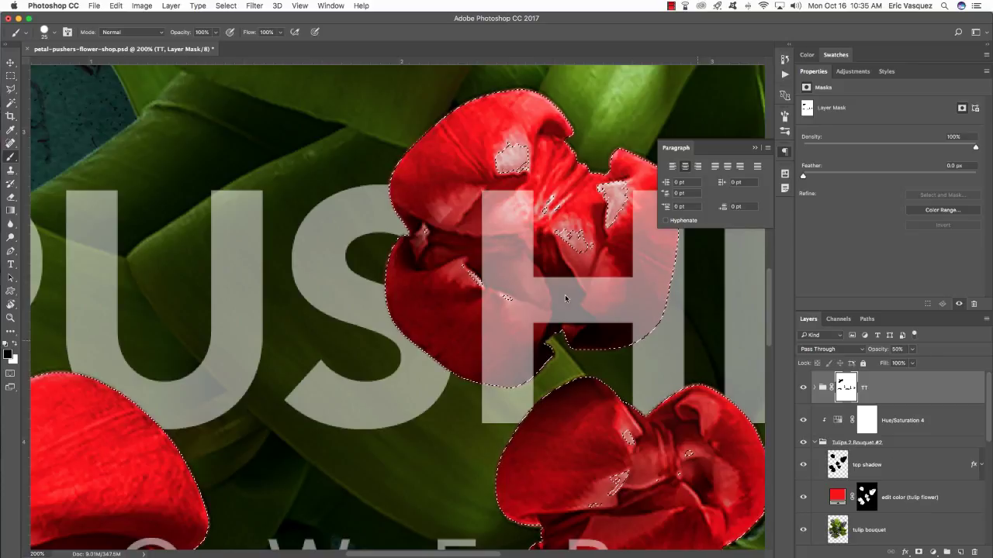
{"action": "key", "text": "super+d"}
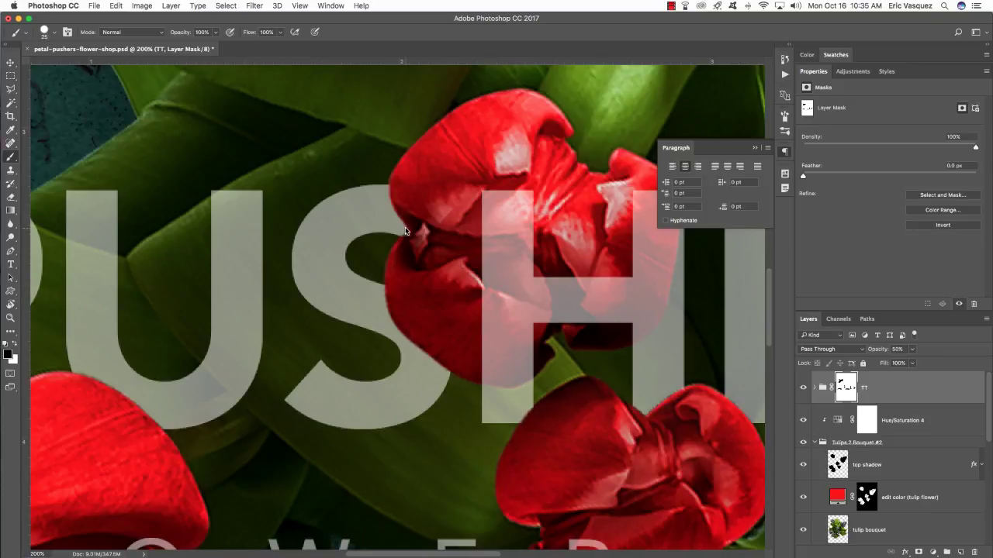
Step: Reduce the brush size and paint black on the TT mask to hide the E of PETAL over the upper-left tulip's stem
{"action": "key", "text": "bracketleft"}
{"action": "key", "text": "bracketleft"}
{"action": "scroll", "coordinate": [256, 322], "scroll_direction": "left", "scroll_amount": 5}
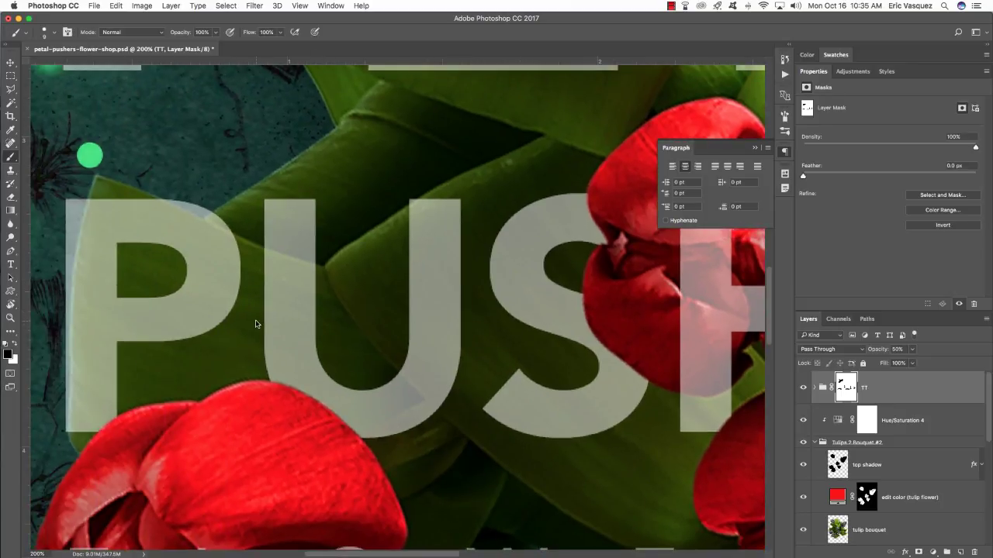
{"action": "left_click_drag", "start_coordinate": [256, 322], "coordinate": [457, 318]}
{"action": "scroll", "coordinate": [470, 350], "scroll_direction": "up", "scroll_amount": 10}
{"action": "scroll", "coordinate": [469, 350], "scroll_direction": "right", "scroll_amount": 5}
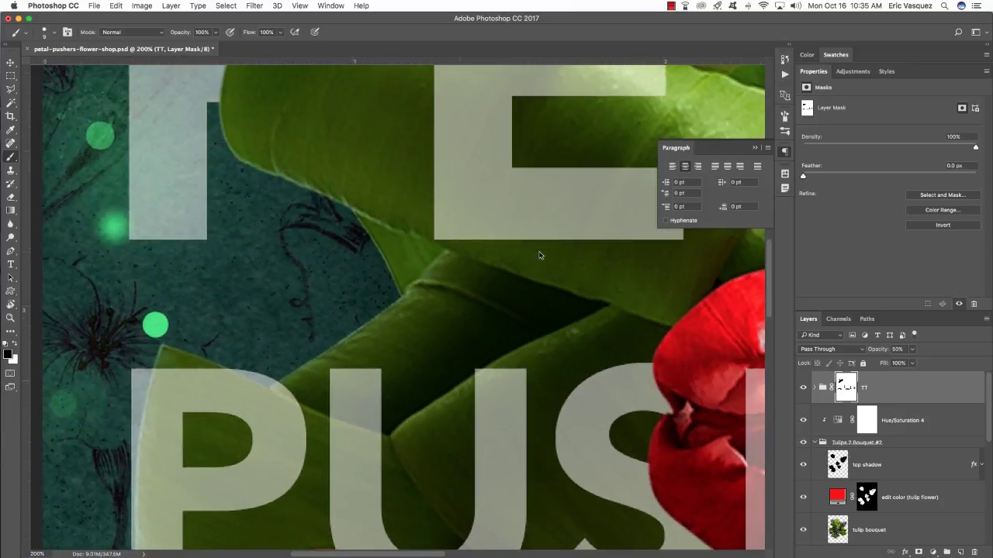
{"action": "scroll", "coordinate": [594, 327], "scroll_direction": "up", "scroll_amount": 8}
{"action": "scroll", "coordinate": [594, 327], "scroll_direction": "right", "scroll_amount": 2}
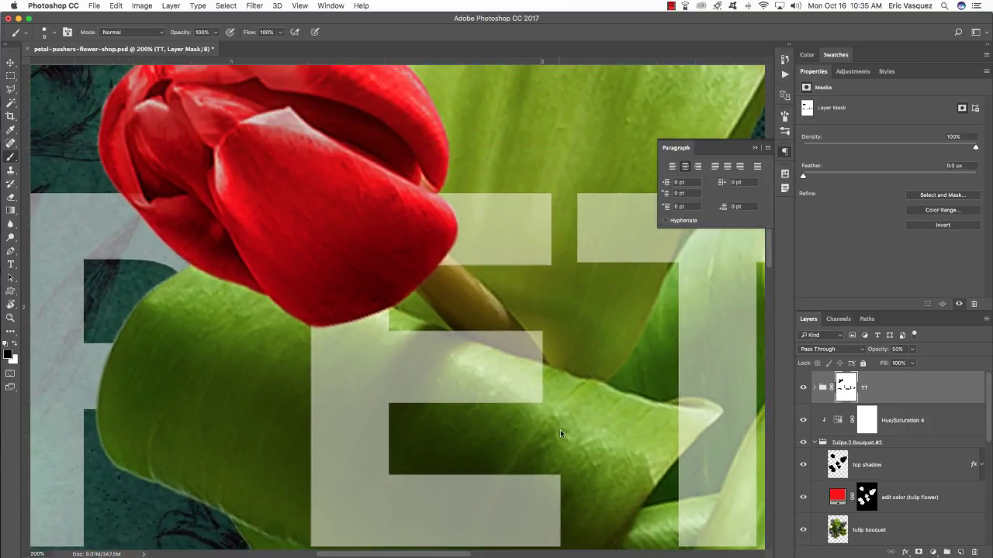
{"action": "scroll", "coordinate": [492, 295], "scroll_direction": "up", "scroll_amount": 1}
{"action": "scroll", "coordinate": [490, 315], "scroll_direction": "up", "scroll_amount": 1}
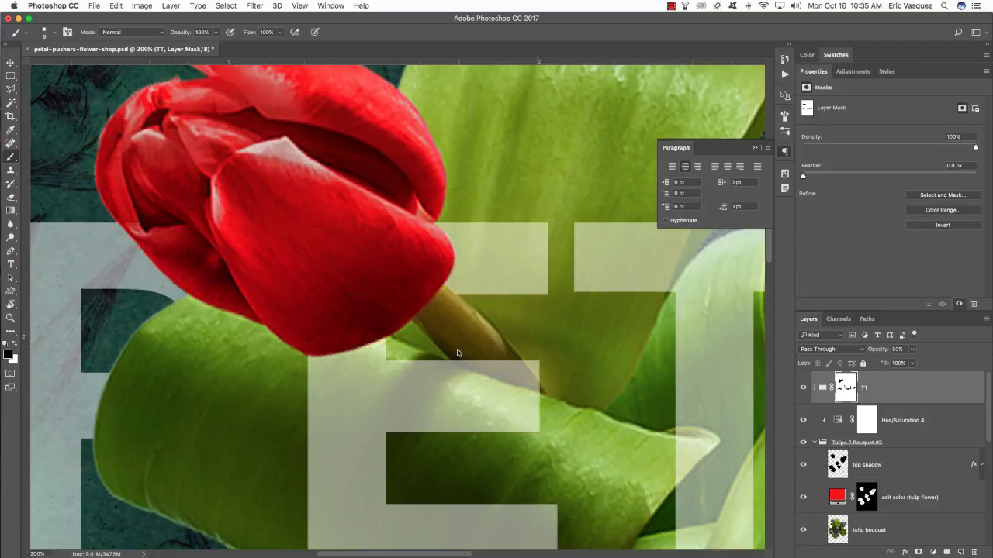
{"action": "mouse_move", "coordinate": [502, 377]}
{"action": "left_mouse_down"}
{"action": "mouse_move", "coordinate": [537, 389]}
{"action": "mouse_move", "coordinate": [473, 357]}
{"action": "mouse_move", "coordinate": [563, 378]}
{"action": "mouse_move", "coordinate": [465, 363]}
{"action": "left_mouse_up"}
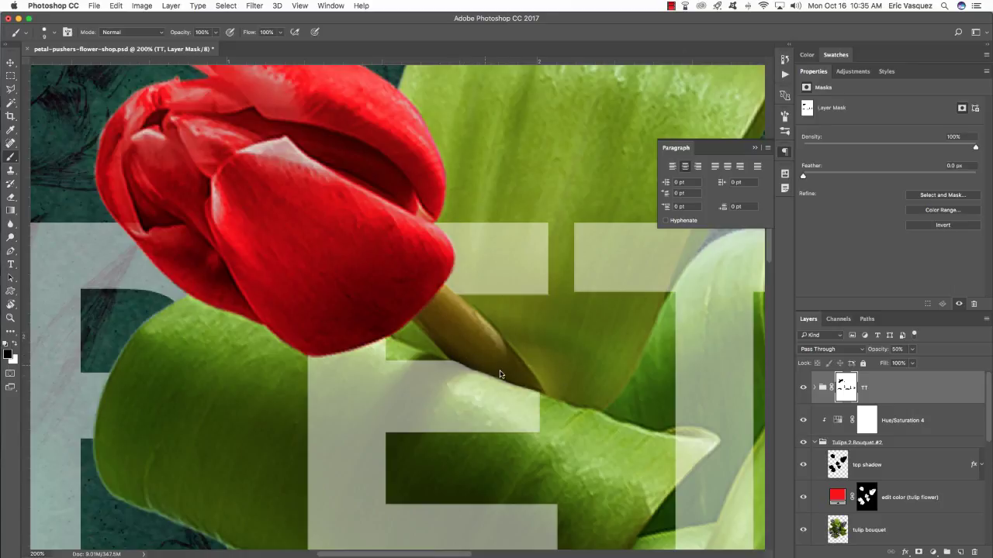
Step: Paint black on the TT mask to hide the T of PETAL over the pointed leaf tip crossing its stem
{"action": "scroll", "coordinate": [527, 344], "scroll_direction": "right", "scroll_amount": 10}
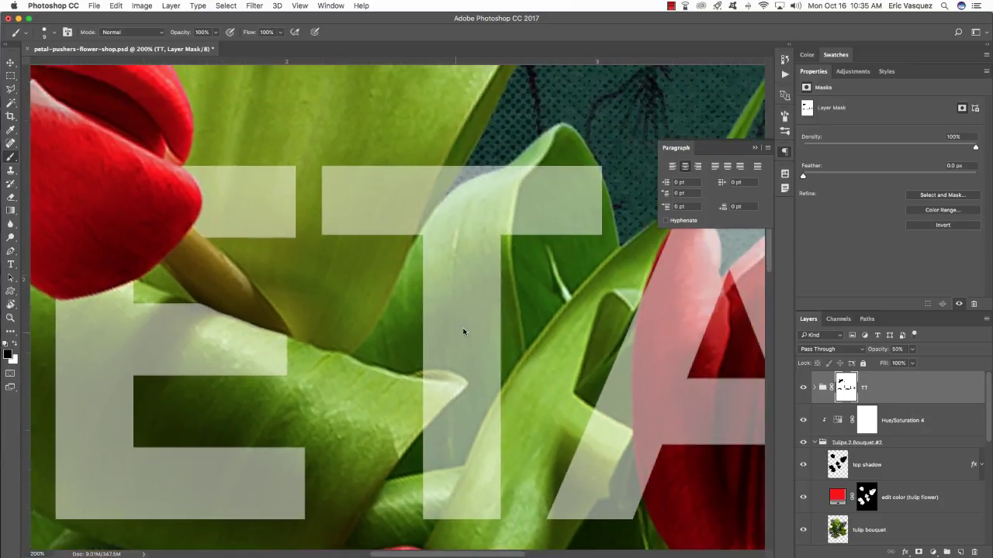
{"action": "scroll", "coordinate": [373, 371], "scroll_direction": "down", "scroll_amount": 1}
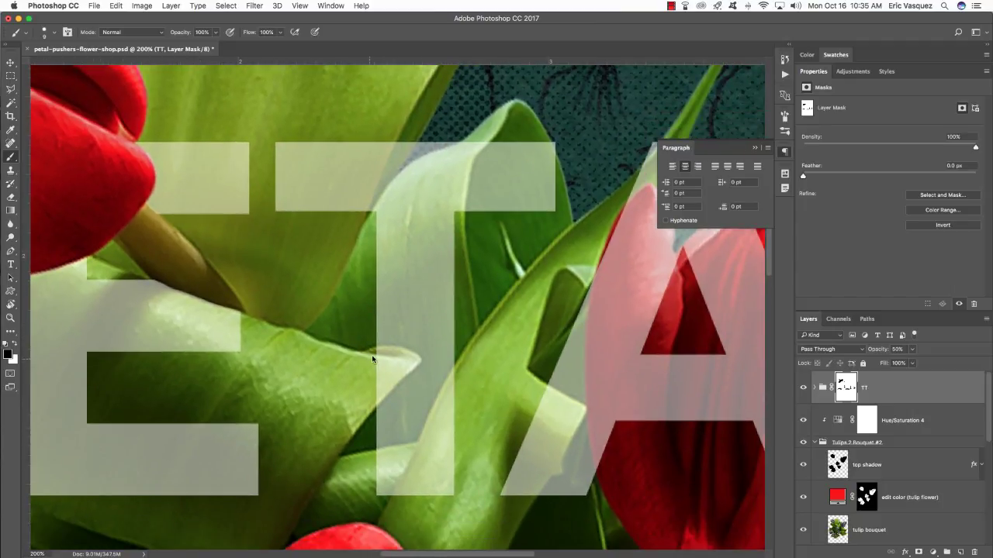
{"action": "mouse_move", "coordinate": [390, 354]}
{"action": "left_mouse_down"}
{"action": "mouse_move", "coordinate": [418, 361]}
{"action": "mouse_move", "coordinate": [378, 394]}
{"action": "mouse_move", "coordinate": [385, 370]}
{"action": "left_mouse_up"}
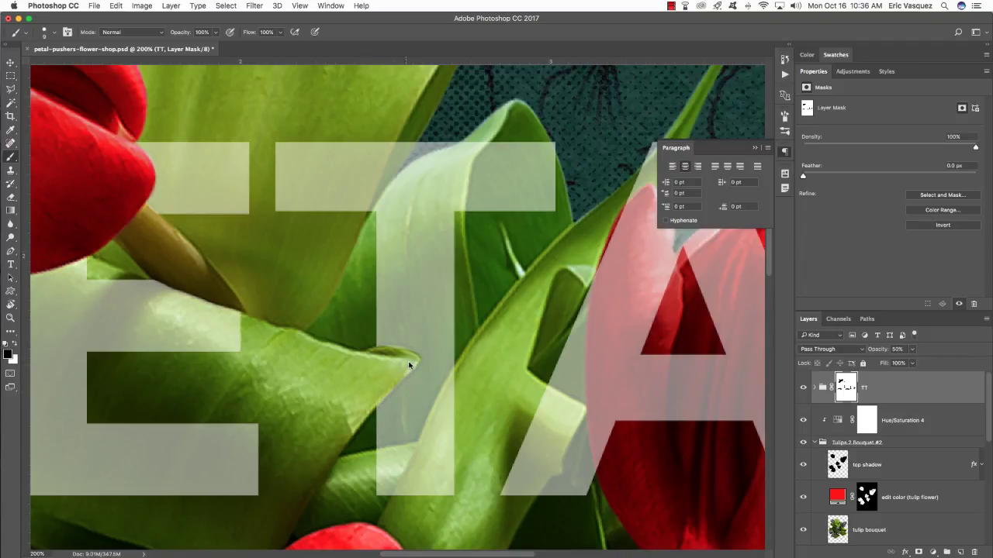
Step: Draw a closed path around the leaves crossing the lower stem of PETAL's T and convert it to a selection
{"action": "scroll", "coordinate": [425, 426], "scroll_direction": "right", "scroll_amount": 3}
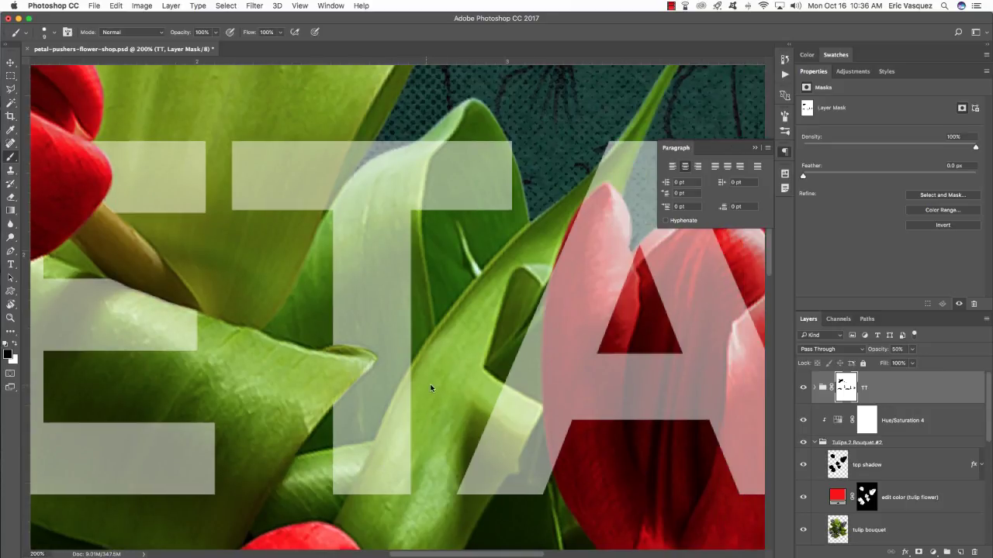
{"action": "key", "text": "p"}
{"action": "left_click", "coordinate": [419, 351]}
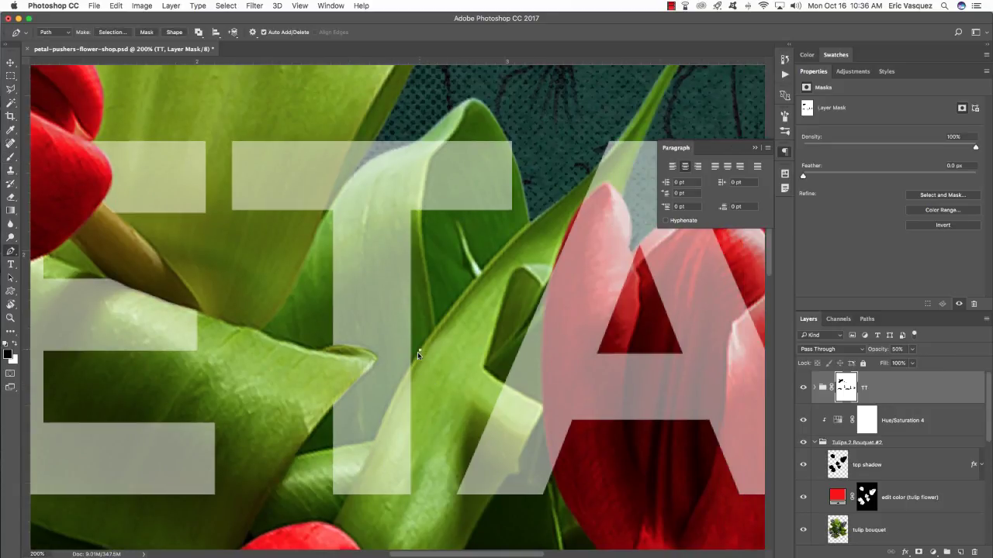
{"action": "left_click_drag", "start_coordinate": [377, 439], "coordinate": [376, 469]}
{"action": "left_click_drag", "start_coordinate": [378, 469], "coordinate": [334, 448]}
{"action": "left_click", "coordinate": [313, 450], "text": "ctrl"}
{"action": "left_click", "coordinate": [313, 451]}
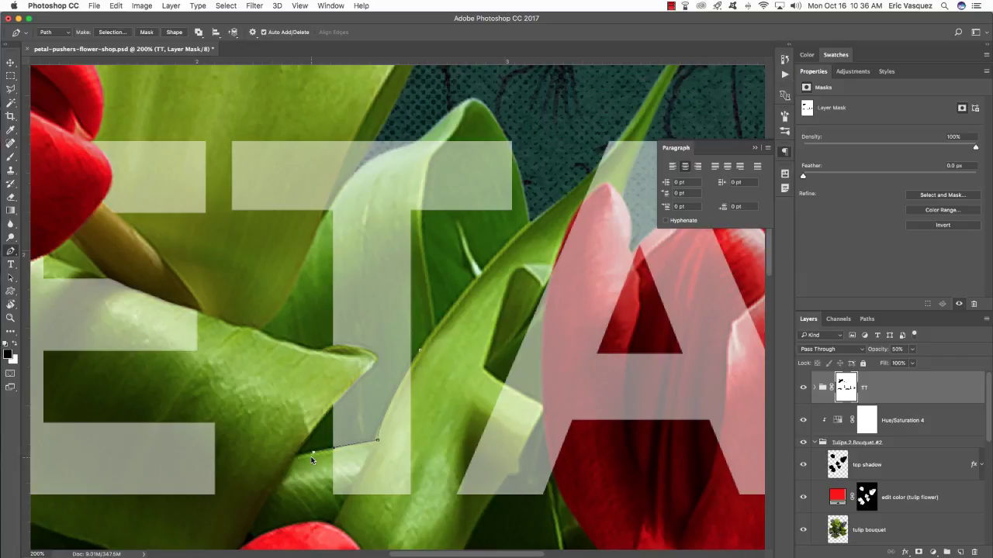
{"action": "left_click", "coordinate": [308, 511]}
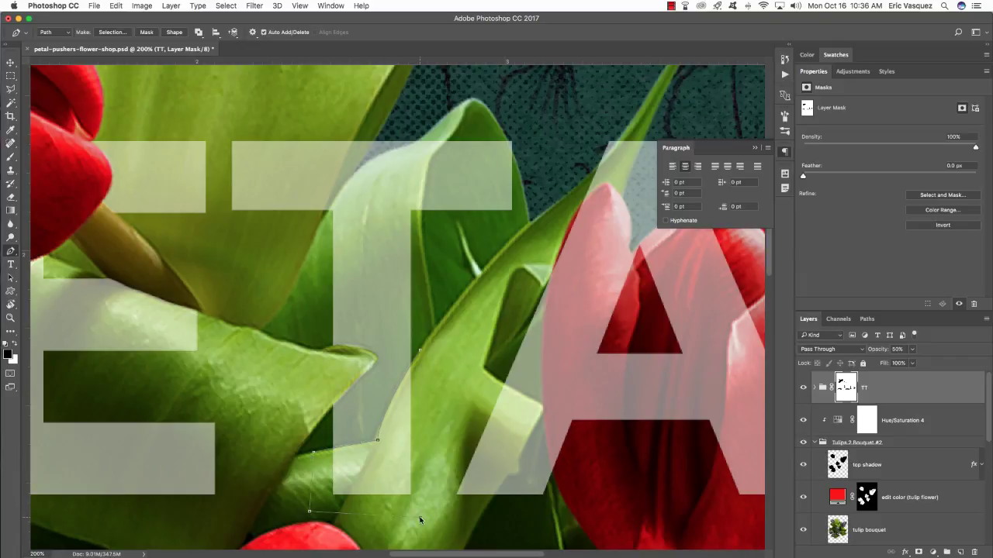
{"action": "left_click", "coordinate": [420, 351]}
{"action": "key", "text": "ctrl+Return"}
Step: Paint black on the TT mask inside the leaf selection with a 40 px brush to hide the T's lower stem, and deselect
{"action": "key", "text": "b"}
{"action": "key", "text": "]"}
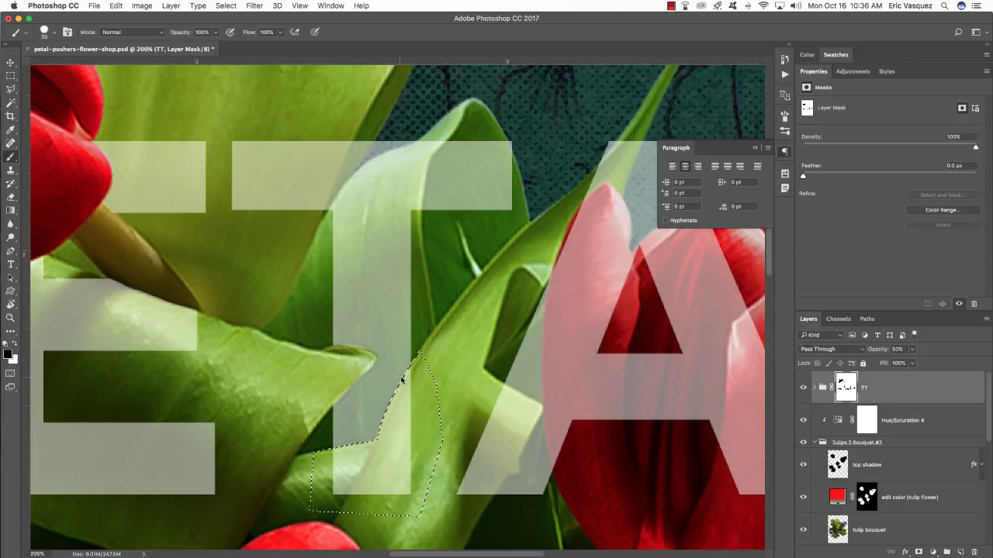
{"action": "mouse_move", "coordinate": [387, 404]}
{"action": "left_mouse_down"}
{"action": "mouse_move", "coordinate": [405, 452]}
{"action": "mouse_move", "coordinate": [365, 447]}
{"action": "left_mouse_up"}
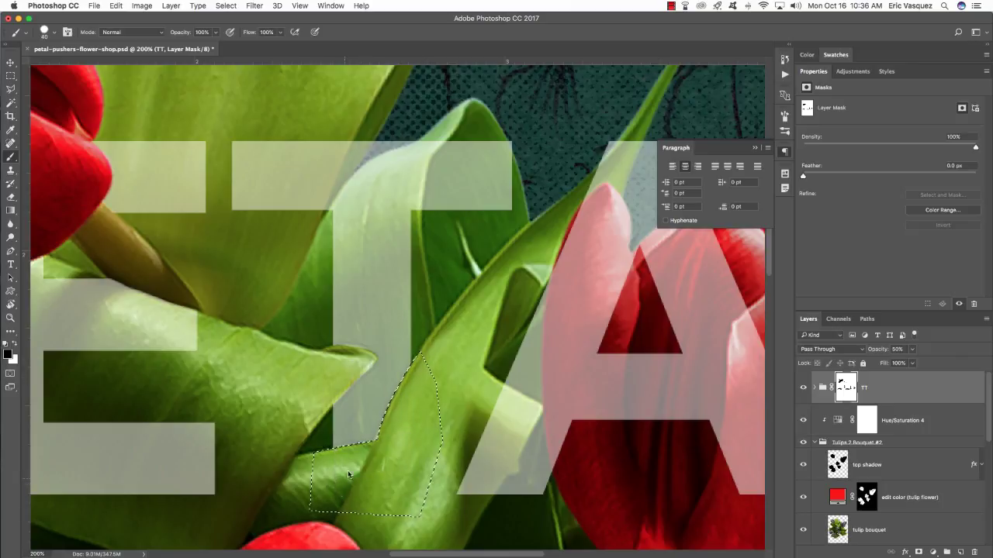
{"action": "key", "text": "ctrl+d"}
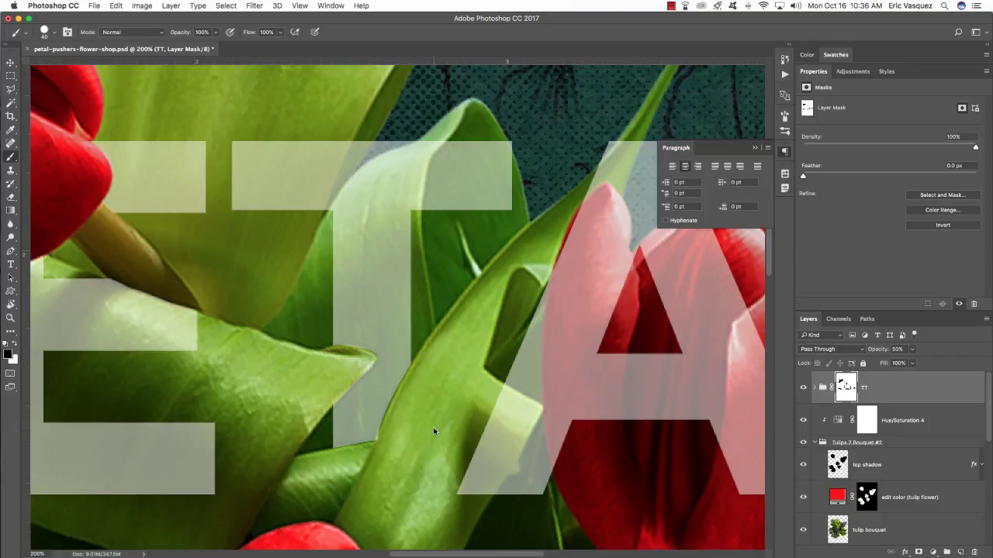
Step: Draw a closed path along the front tulip's outer petal where it crosses PETAL's L and convert it to a selection
{"action": "key", "text": "v"}
{"action": "scroll", "coordinate": [366, 404], "scroll_direction": "right", "scroll_amount": 5}
{"action": "scroll", "coordinate": [366, 404], "scroll_direction": "down", "scroll_amount": 2}
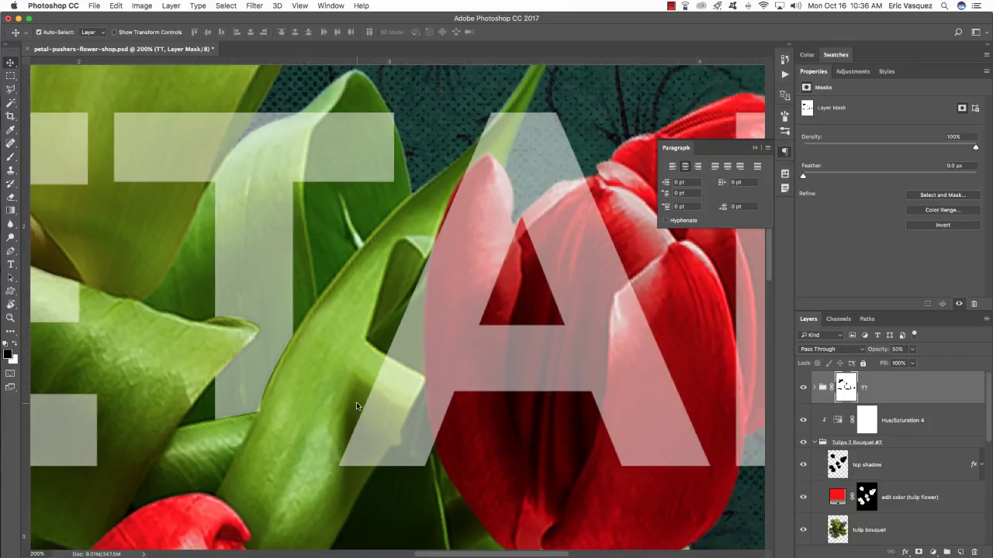
{"action": "key", "text": "h"}
{"action": "left_click_drag", "start_coordinate": [356, 402], "coordinate": [359, 400]}
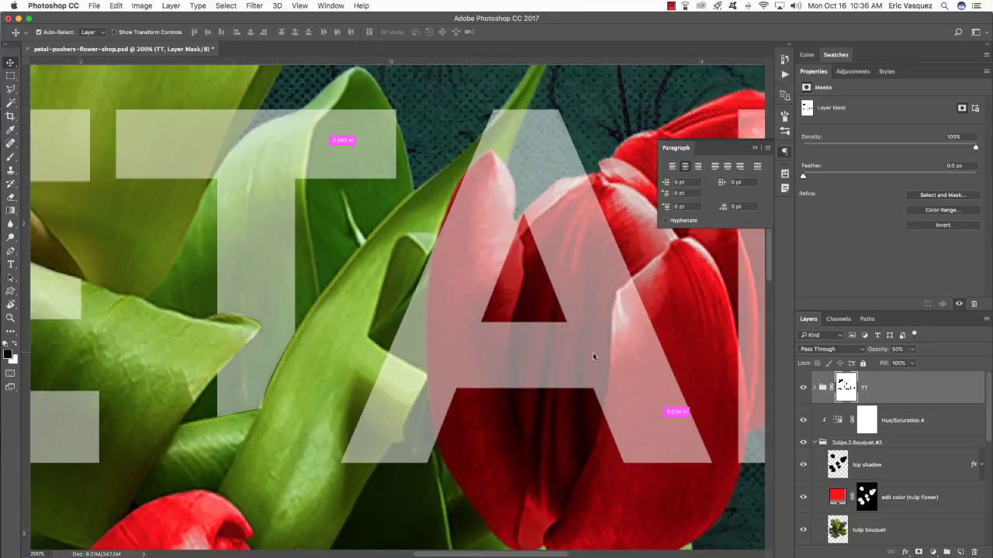
{"action": "left_click_drag", "start_coordinate": [592, 352], "coordinate": [257, 377]}
{"action": "key", "text": "p"}
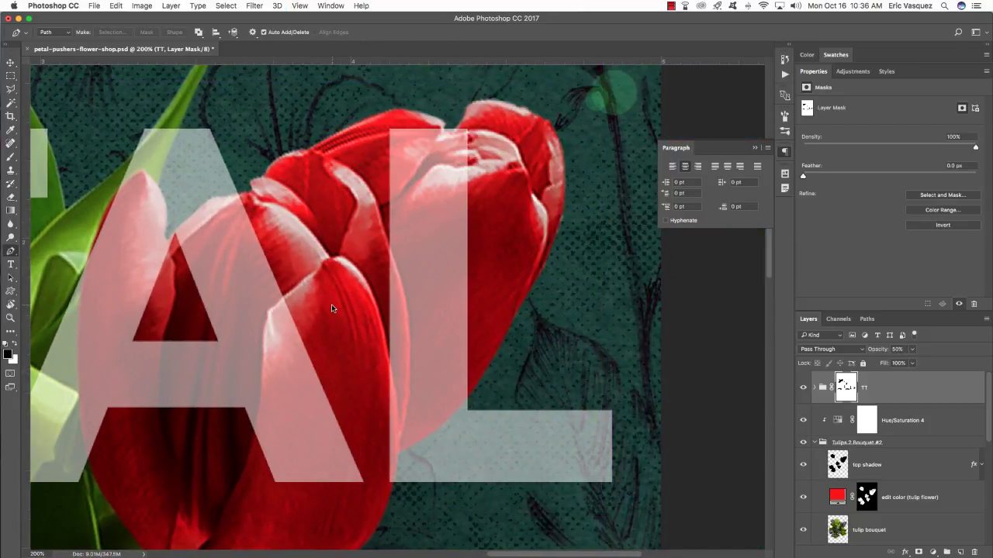
{"action": "left_click", "coordinate": [386, 236]}
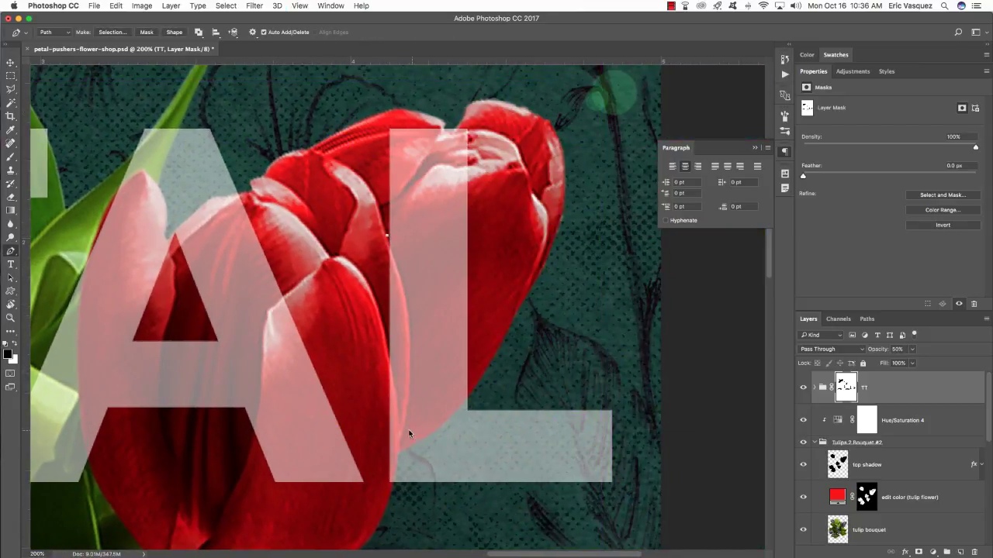
{"action": "left_click_drag", "start_coordinate": [403, 422], "coordinate": [386, 534]}
{"action": "key", "text": "ctrl+z"}
{"action": "left_click_drag", "start_coordinate": [410, 327], "coordinate": [410, 349]}
{"action": "left_click_drag", "start_coordinate": [398, 445], "coordinate": [395, 473]}
{"action": "left_click", "coordinate": [389, 497]}
{"action": "left_click", "coordinate": [375, 460]}
{"action": "left_click", "coordinate": [354, 285]}
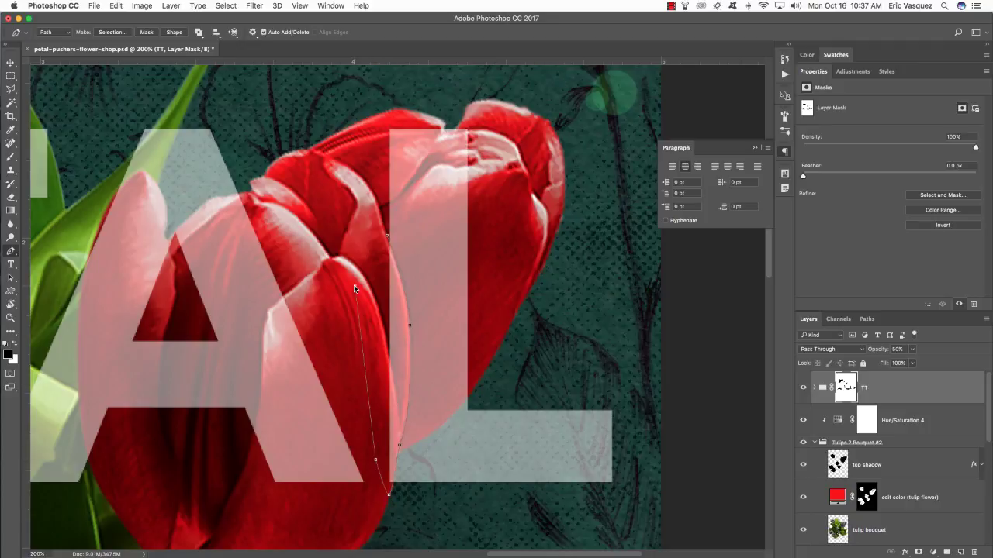
{"action": "left_click", "coordinate": [353, 236]}
{"action": "key", "text": "super+Return"}
Step: Paint black on the TT mask inside the petal selection to hide the edge of the L, and deselect
{"action": "key", "text": "b"}
{"action": "scroll", "coordinate": [363, 282], "scroll_direction": "right", "scroll_amount": 1}
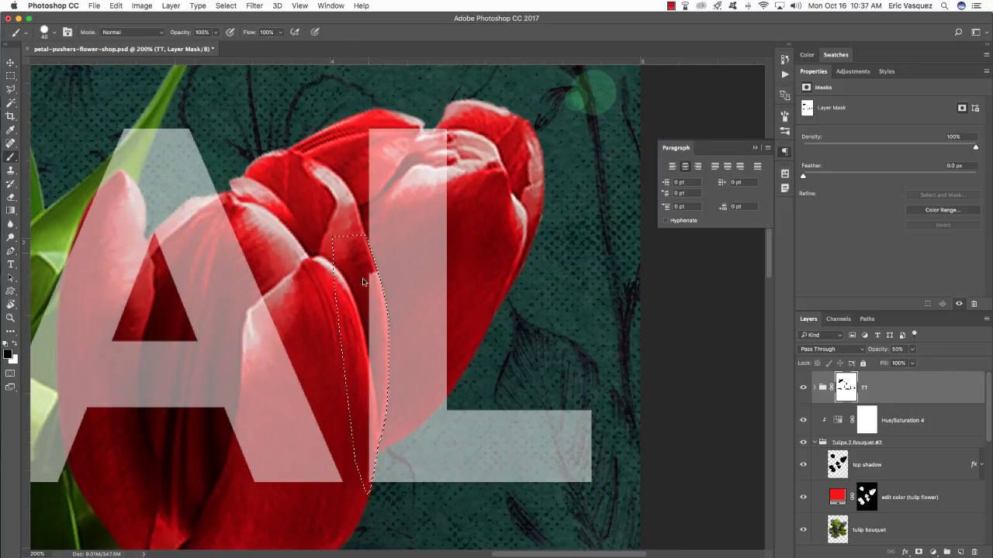
{"action": "mouse_move", "coordinate": [363, 282]}
{"action": "left_mouse_down"}
{"action": "mouse_move", "coordinate": [380, 524]}
{"action": "mouse_move", "coordinate": [400, 431]}
{"action": "left_mouse_up"}
{"action": "key", "text": "super+d"}
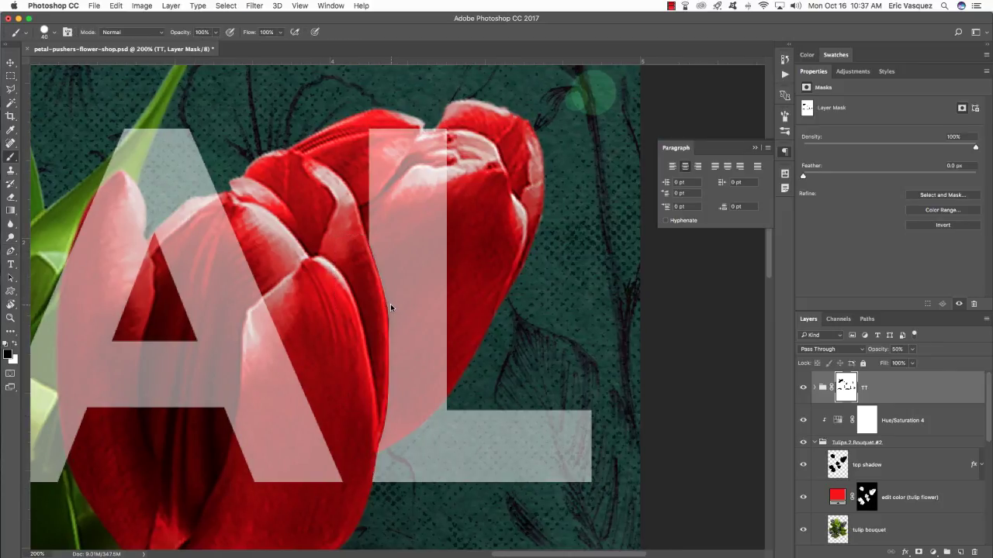
Step: Fit the whole poster in view and set the TT group's opacity to 100%
{"action": "key", "text": "v"}
{"action": "scroll", "coordinate": [365, 375], "scroll_direction": "left", "scroll_amount": 5}
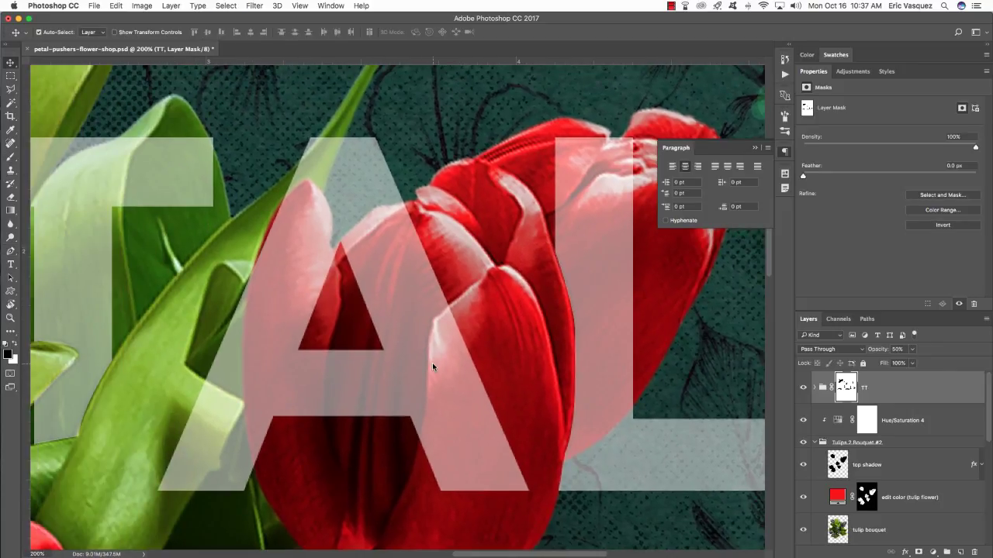
{"action": "key", "text": "super+0"}
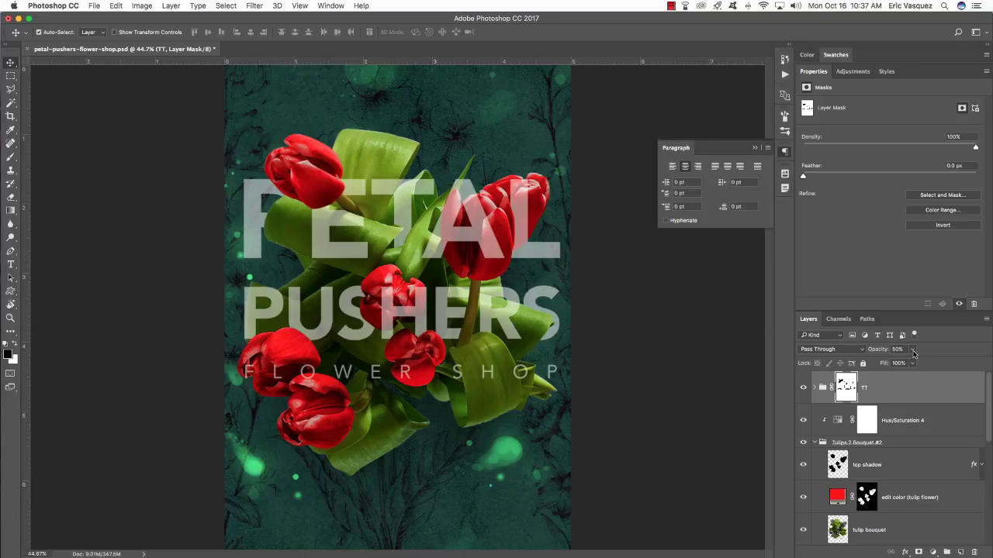
{"action": "left_click_drag", "start_coordinate": [914, 352], "coordinate": [933, 350]}
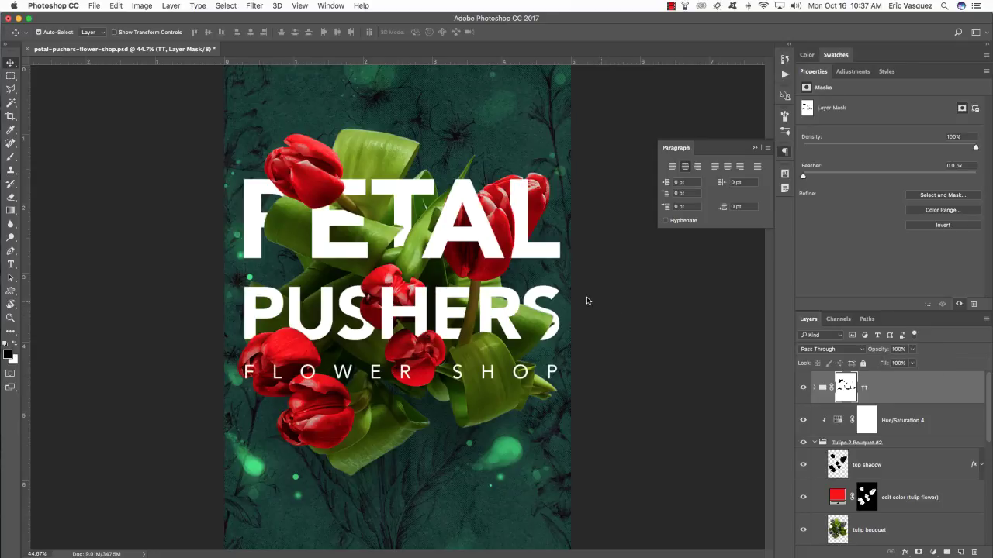
{"action": "key", "text": "super+equal"}
{"action": "key", "text": "super+equal"}
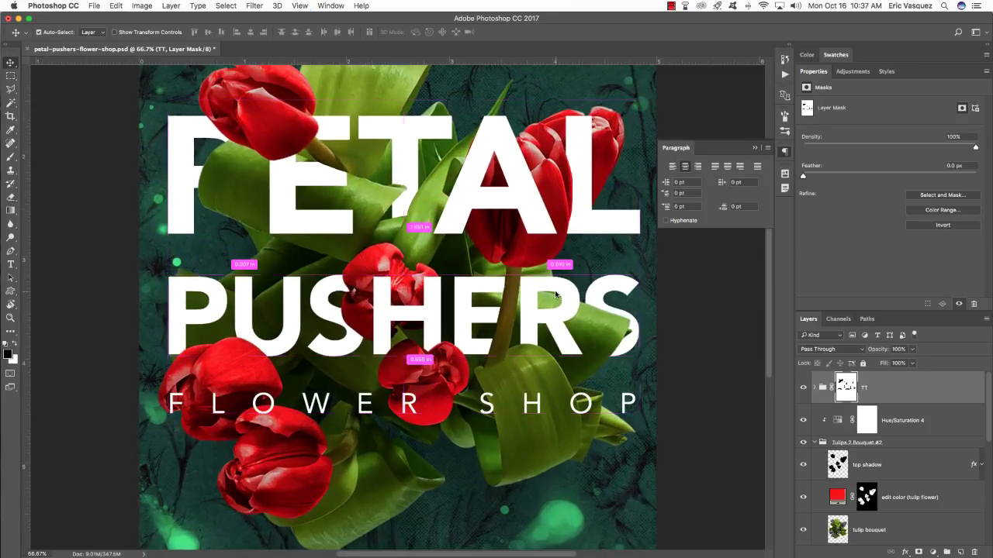
{"action": "key", "text": "b"}
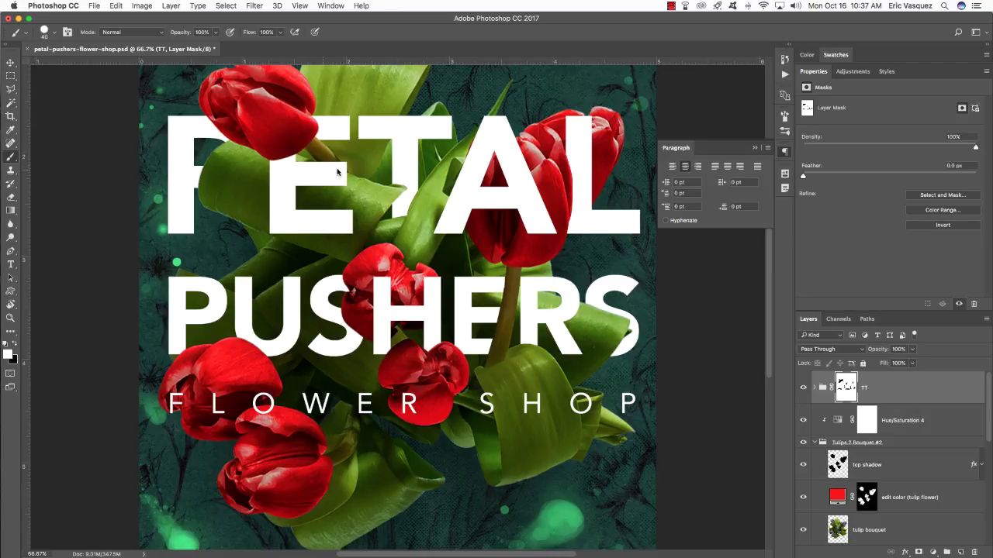
{"action": "key", "text": "x"}
{"action": "key", "text": "x"}
{"action": "key", "text": "x"}
{"action": "key", "text": "x"}
{"action": "scroll", "coordinate": [317, 172], "scroll_direction": "right", "scroll_amount": 3}
{"action": "scroll", "coordinate": [318, 172], "scroll_direction": "up", "scroll_amount": 2}
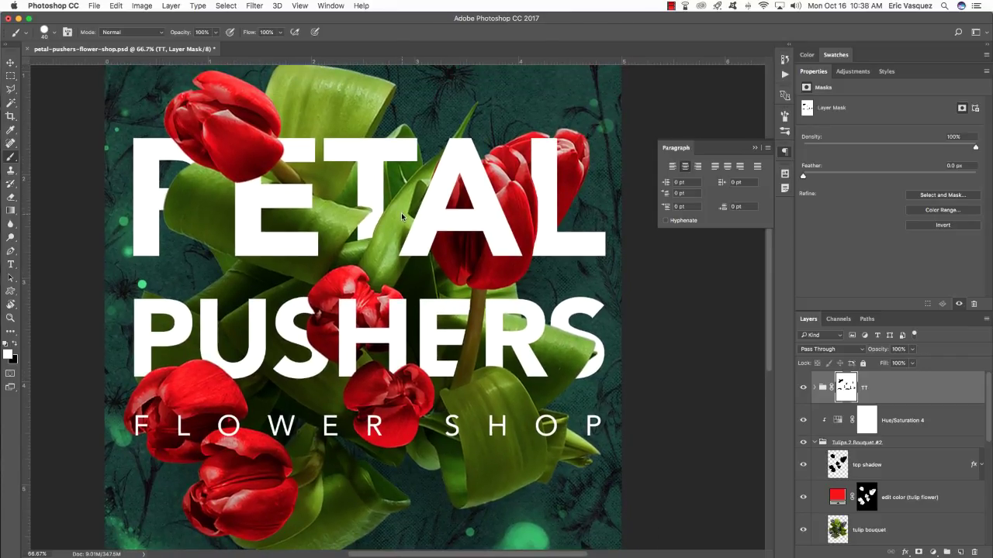
Step: Put away the Paragraph panel, collapse the Tulips 2 Bouquet #2 group and expand the TT group
{"action": "left_click", "coordinate": [677, 148]}
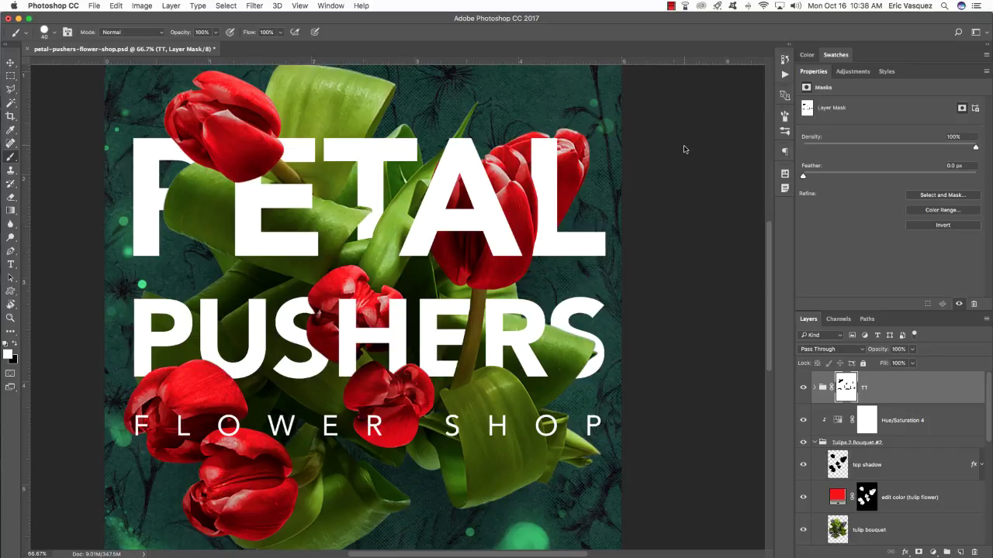
{"action": "left_click", "coordinate": [813, 443]}
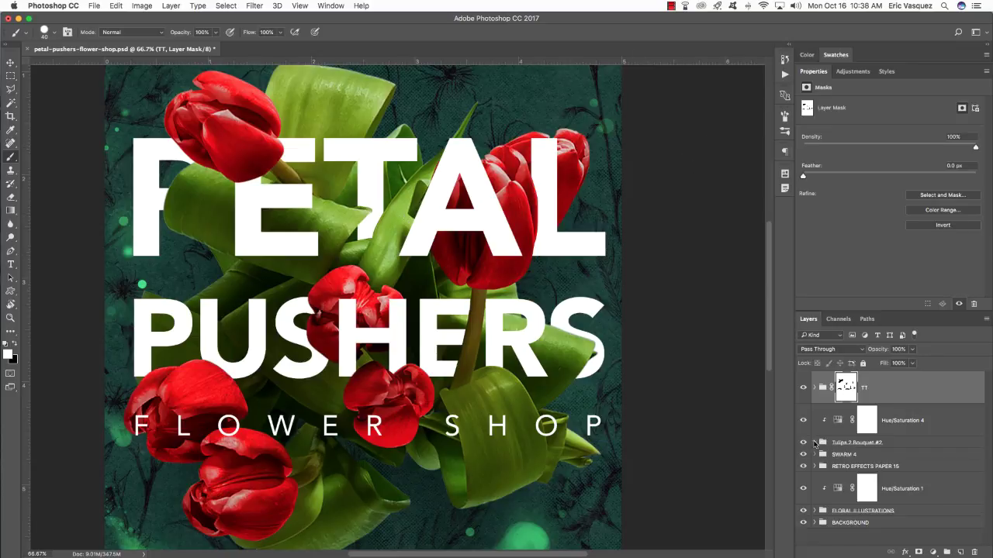
{"action": "left_click", "coordinate": [815, 388]}
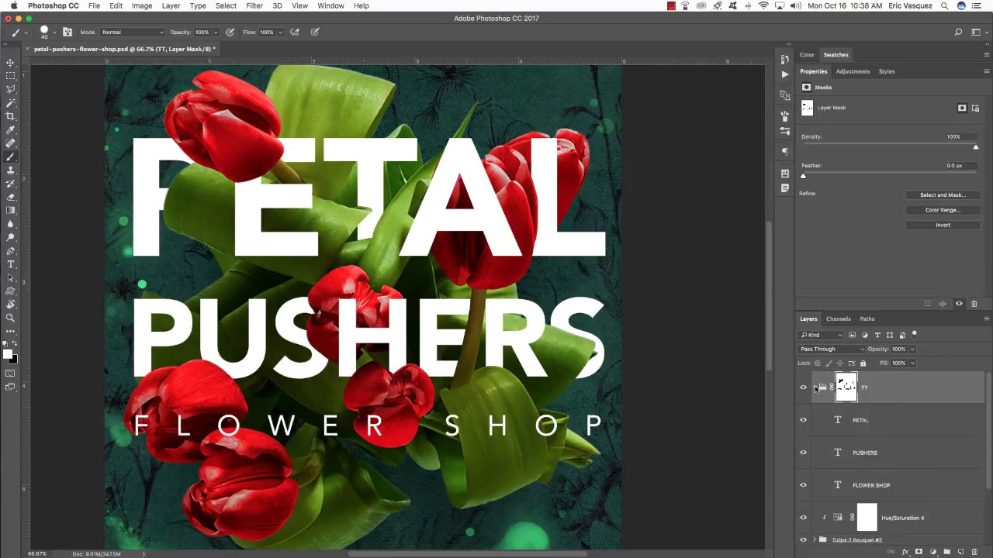
Step: Create a new layer above the PETAL text layer in the TT group and name it LETTER SHADOWS
{"action": "left_click", "coordinate": [897, 419]}
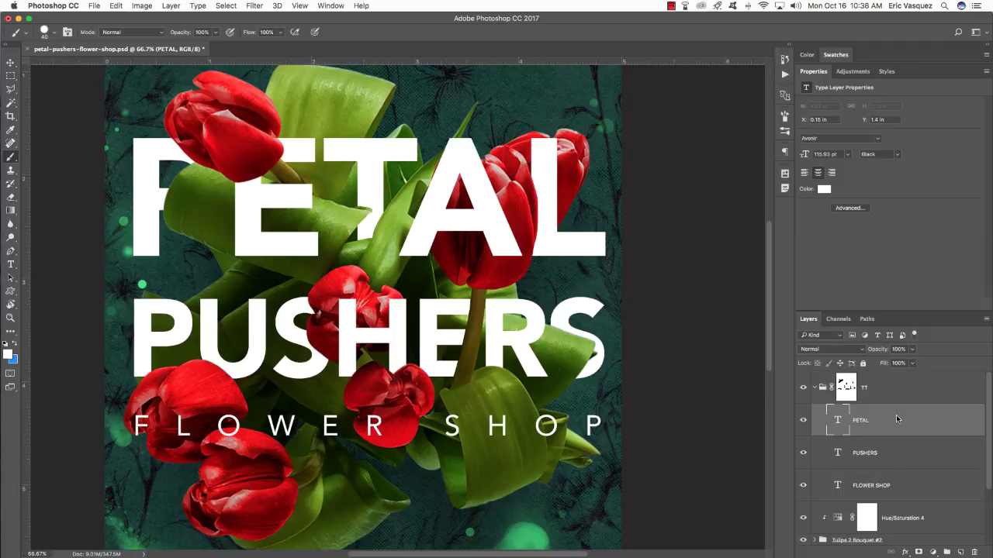
{"action": "left_click", "coordinate": [961, 552]}
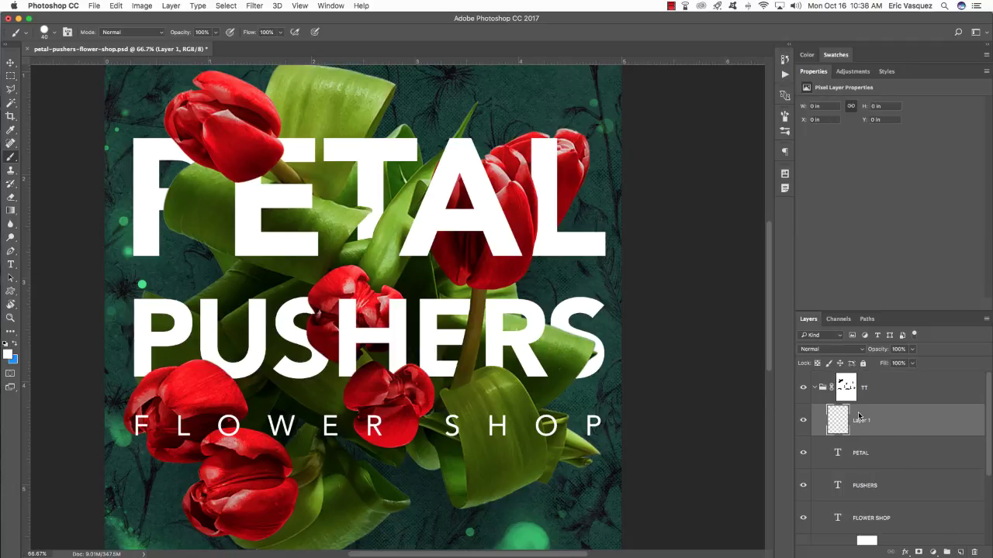
{"action": "double_click", "coordinate": [861, 421]}
{"action": "type", "text": "LETTER SHADOWS"}
{"action": "key", "text": "Return"}
{"action": "key", "text": "v"}
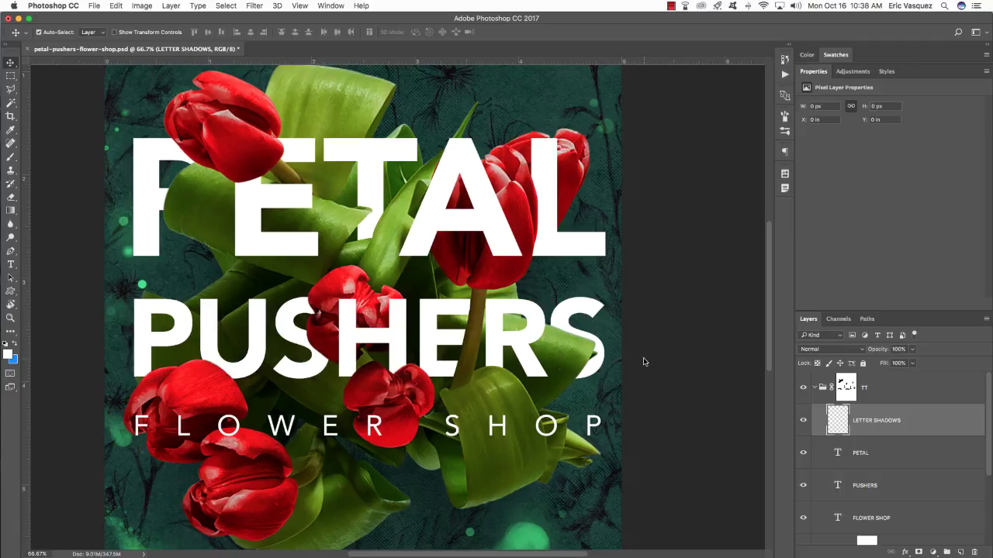
Step: Set up a soft 90 px brush with the default black foreground color and 20% opacity
{"action": "key", "text": "b"}
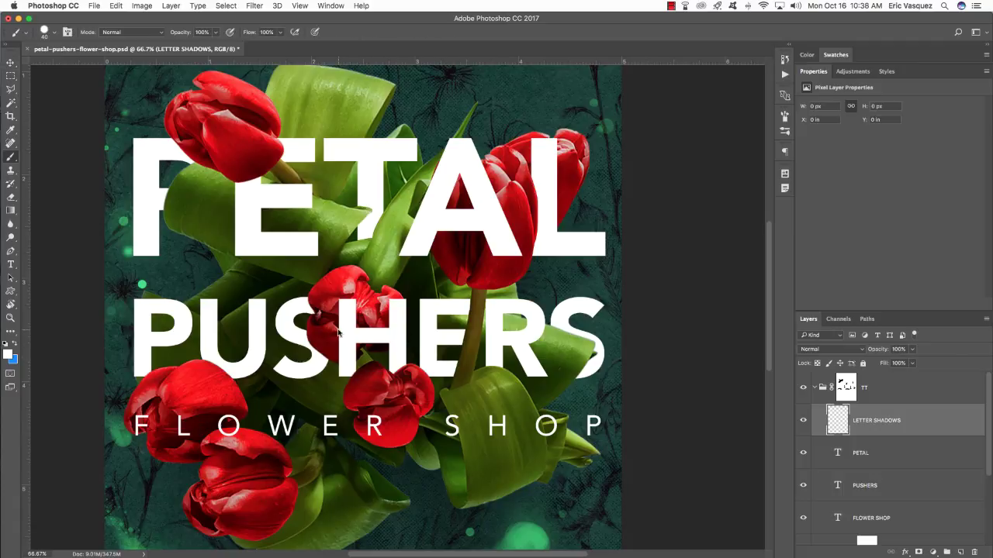
{"action": "key", "text": "d"}
{"action": "key", "text": "2"}
{"action": "key", "text": "3"}
{"action": "left_click_drag", "start_coordinate": [198, 35], "coordinate": [193, 35]}
{"action": "key", "text": "shift+bracketright"}
{"action": "key", "text": "shift+bracketright"}
{"action": "key", "text": "shift+bracketright"}
{"action": "key", "text": "shift+bracketright"}
{"action": "key", "text": "shift+bracketleft"}
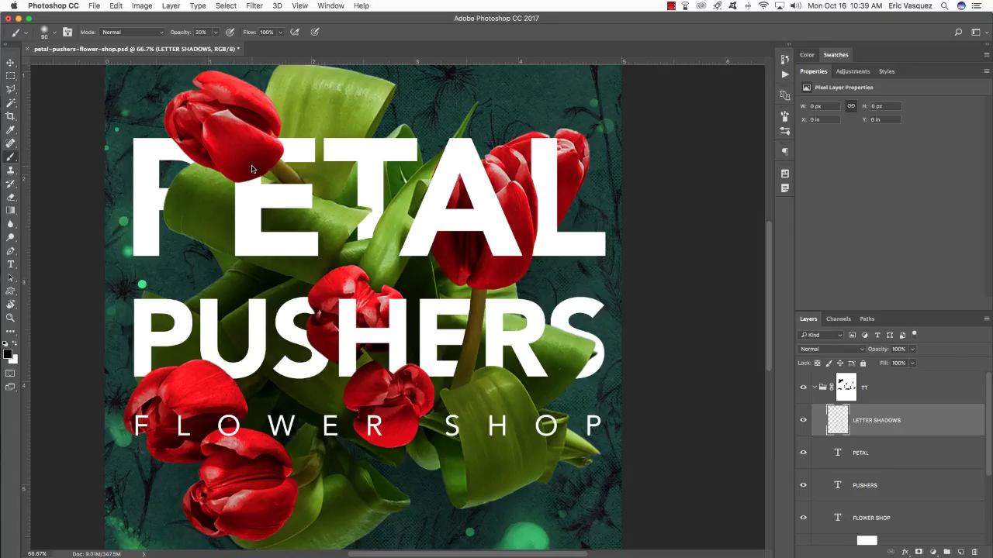
Step: Load the PETAL and PUSHERS text outlines as one combined selection, keeping the LETTER SHADOWS layer active
{"action": "left_click", "coordinate": [838, 453], "text": "super"}
{"action": "left_click", "coordinate": [838, 485], "text": "shift+super"}
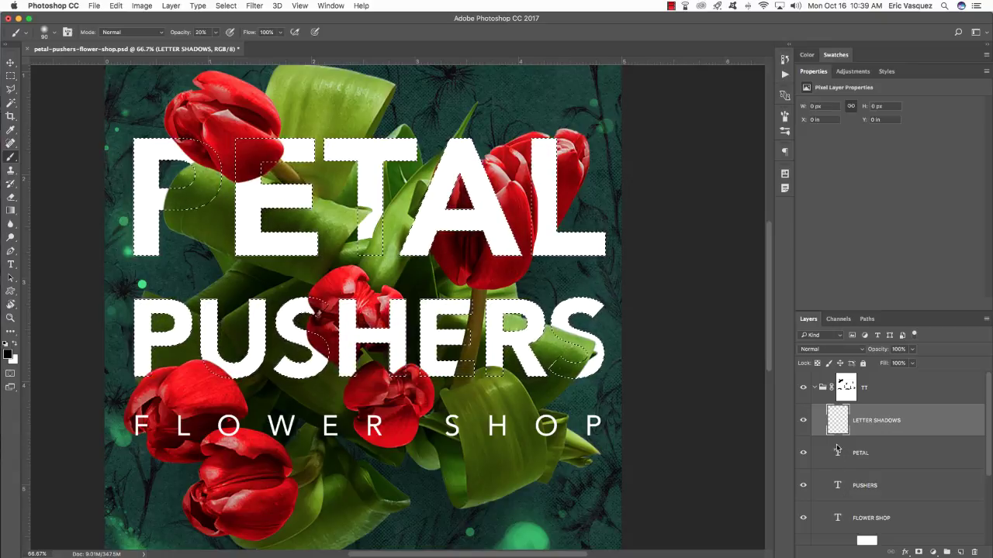
{"action": "left_click", "coordinate": [804, 421]}
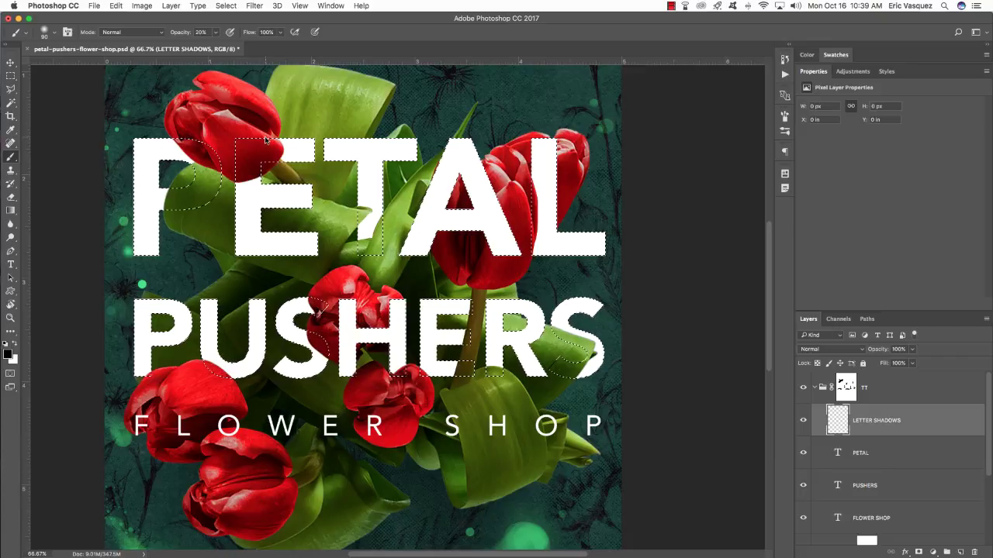
Step: Paint soft black shadows on LETTER SHADOWS where the upper-left tulip and the leaf below it overlap PETAL's P and E
{"action": "mouse_move", "coordinate": [264, 139]}
{"action": "left_mouse_down"}
{"action": "mouse_move", "coordinate": [286, 149]}
{"action": "mouse_move", "coordinate": [243, 180]}
{"action": "left_mouse_up"}
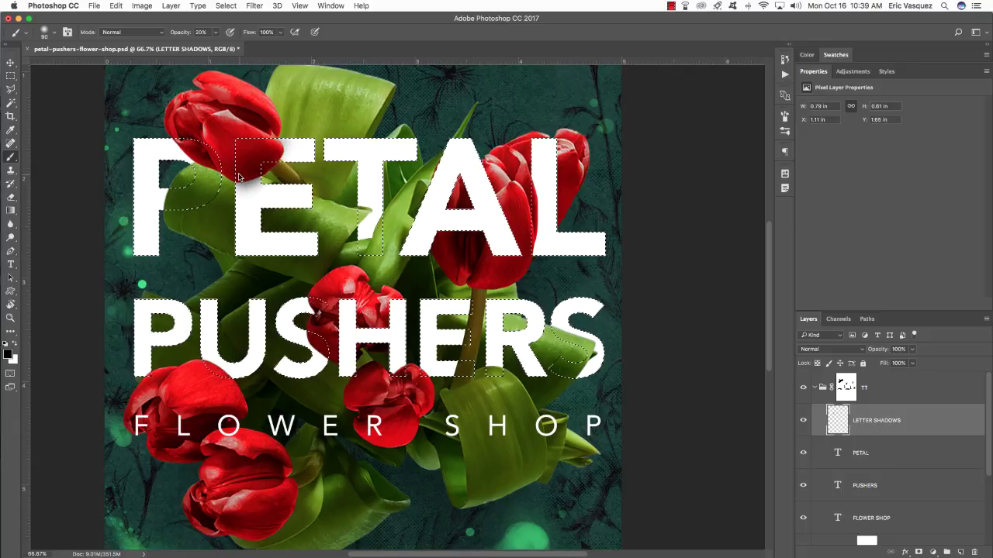
{"action": "left_click_drag", "start_coordinate": [238, 176], "coordinate": [276, 153]}
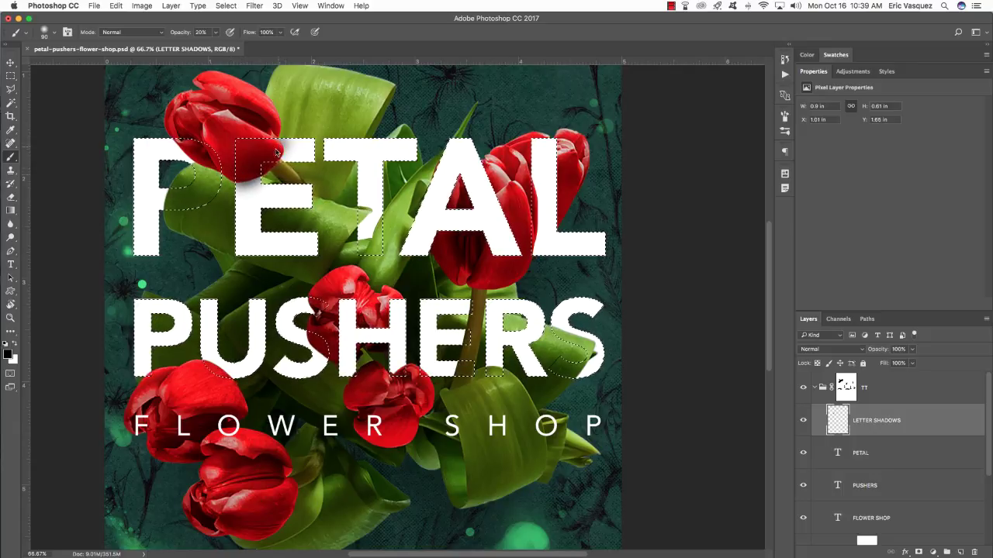
{"action": "left_click_drag", "start_coordinate": [194, 161], "coordinate": [183, 145]}
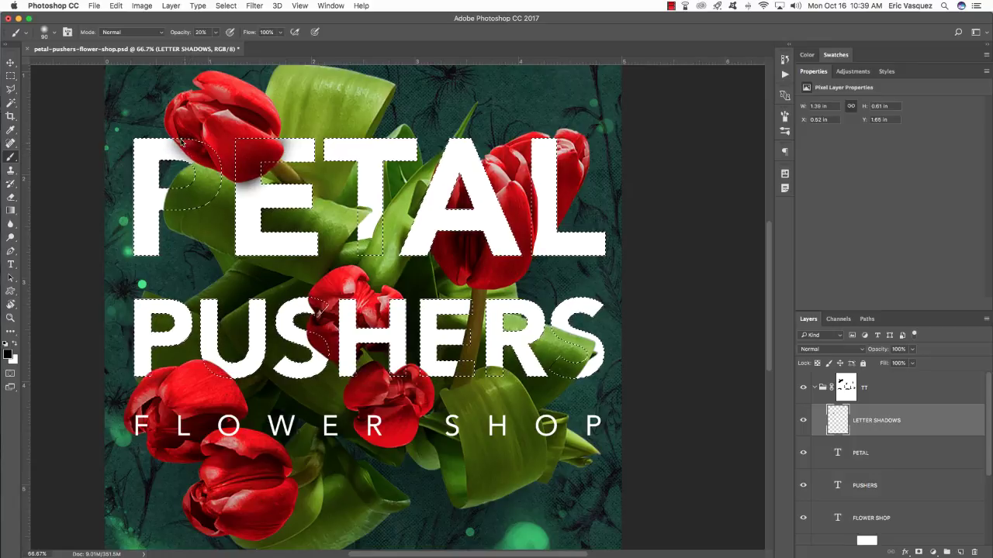
{"action": "mouse_move", "coordinate": [190, 154]}
{"action": "left_mouse_down"}
{"action": "mouse_move", "coordinate": [166, 187]}
{"action": "mouse_move", "coordinate": [168, 207]}
{"action": "mouse_move", "coordinate": [177, 192]}
{"action": "mouse_move", "coordinate": [186, 207]}
{"action": "mouse_move", "coordinate": [188, 194]}
{"action": "mouse_move", "coordinate": [175, 234]}
{"action": "left_mouse_up"}
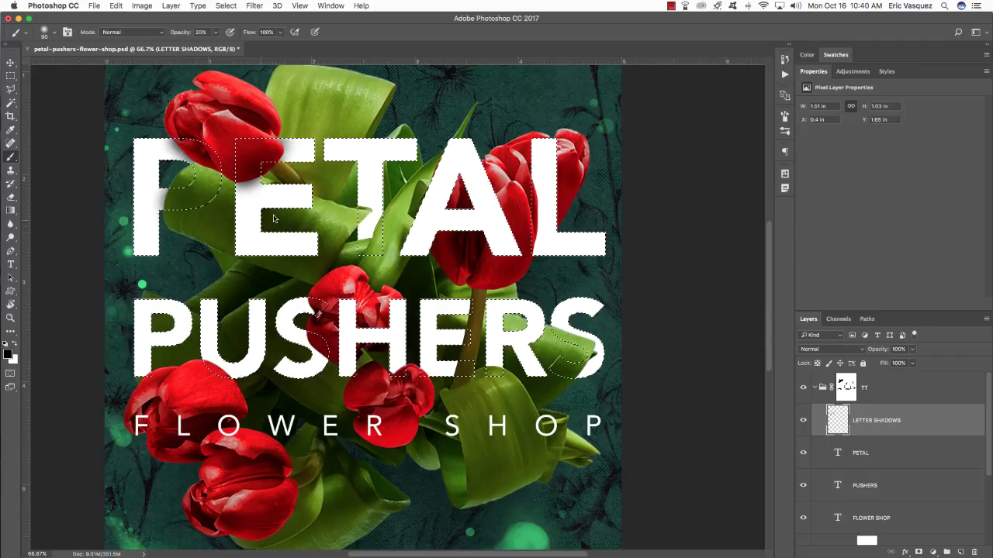
{"action": "scroll", "coordinate": [303, 219], "scroll_direction": "right", "scroll_amount": 2}
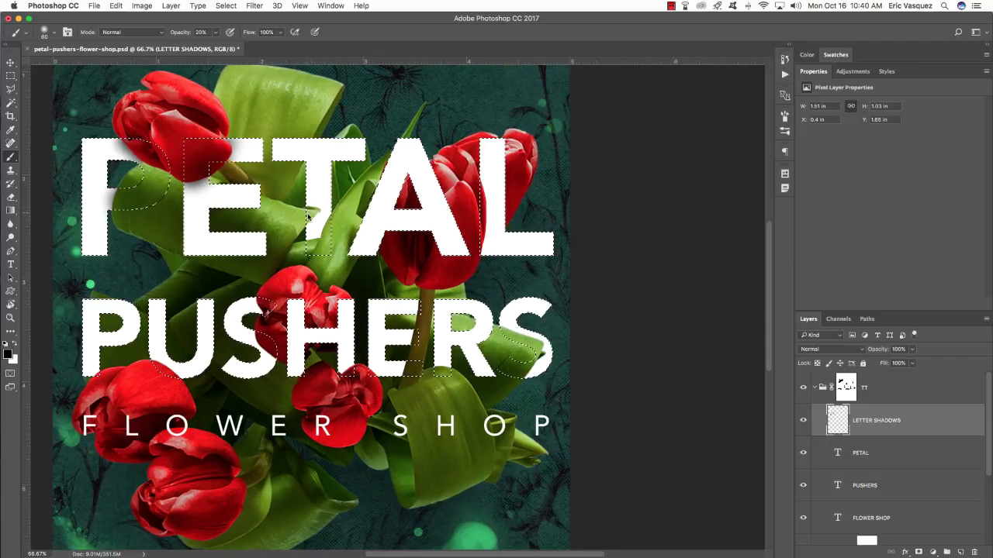
Step: Paint soft black shadows on LETTER SHADOWS where the leaf overlaps PETAL's T and along the right tulip's edge on the L
{"action": "left_click_drag", "start_coordinate": [303, 227], "coordinate": [313, 220]}
{"action": "key", "text": "bracketright"}
{"action": "key", "text": "bracketright"}
{"action": "key", "text": "bracketright"}
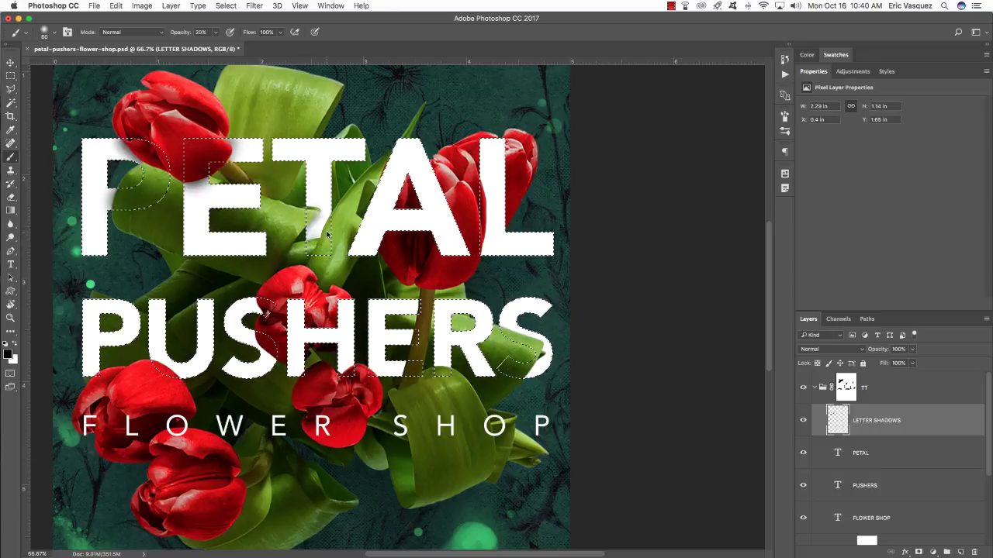
{"action": "left_click_drag", "start_coordinate": [327, 234], "coordinate": [331, 228]}
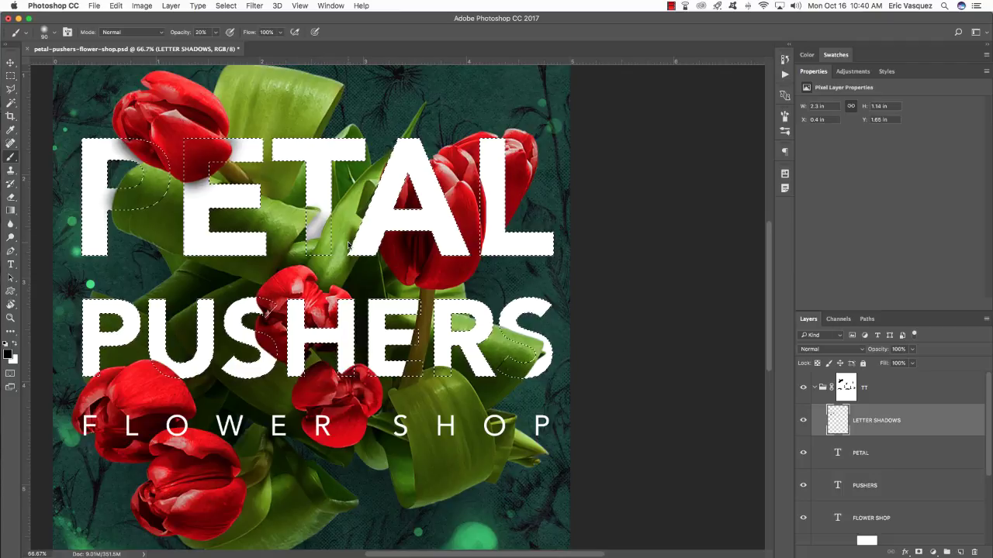
{"action": "scroll", "coordinate": [348, 245], "scroll_direction": "left", "scroll_amount": 2}
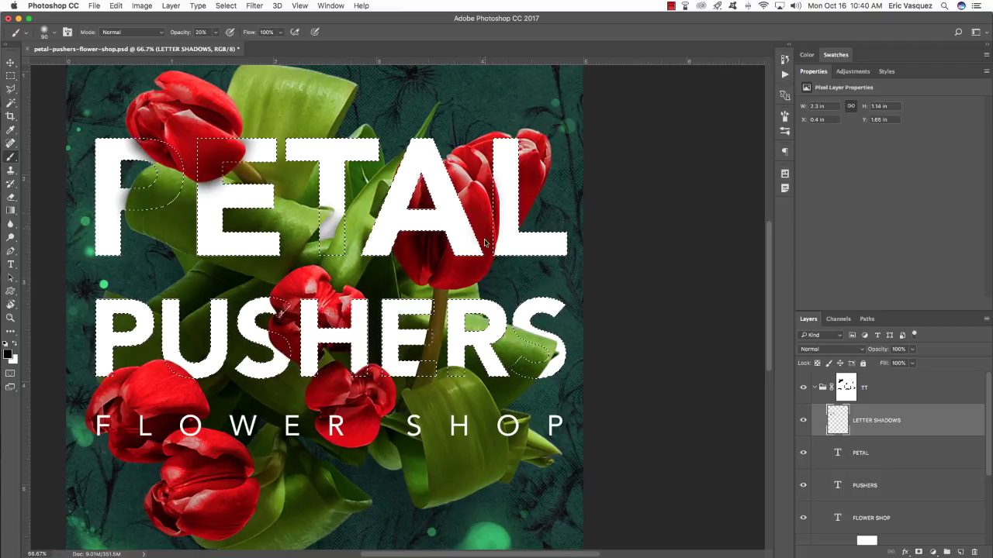
{"action": "left_click_drag", "start_coordinate": [484, 243], "coordinate": [487, 200]}
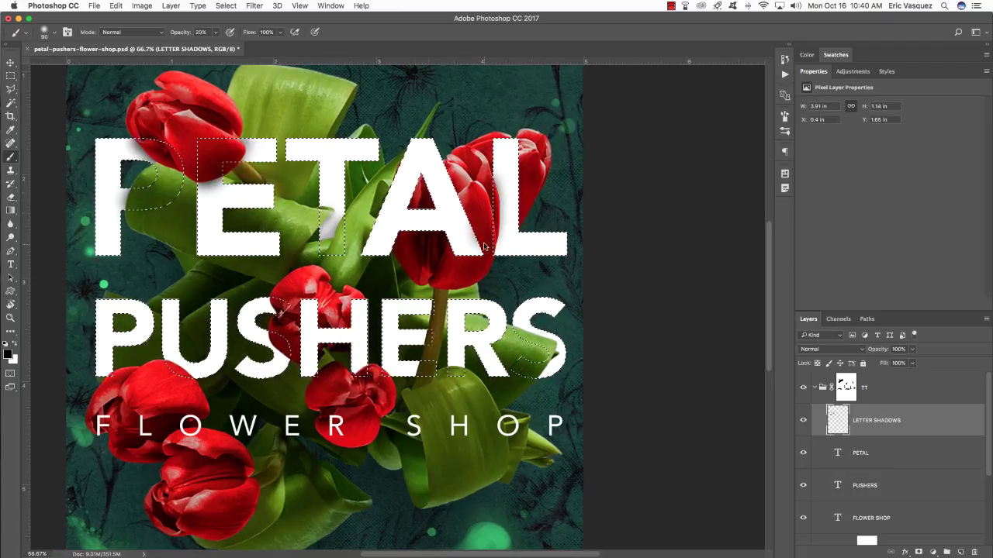
{"action": "left_click_drag", "start_coordinate": [485, 251], "coordinate": [487, 211]}
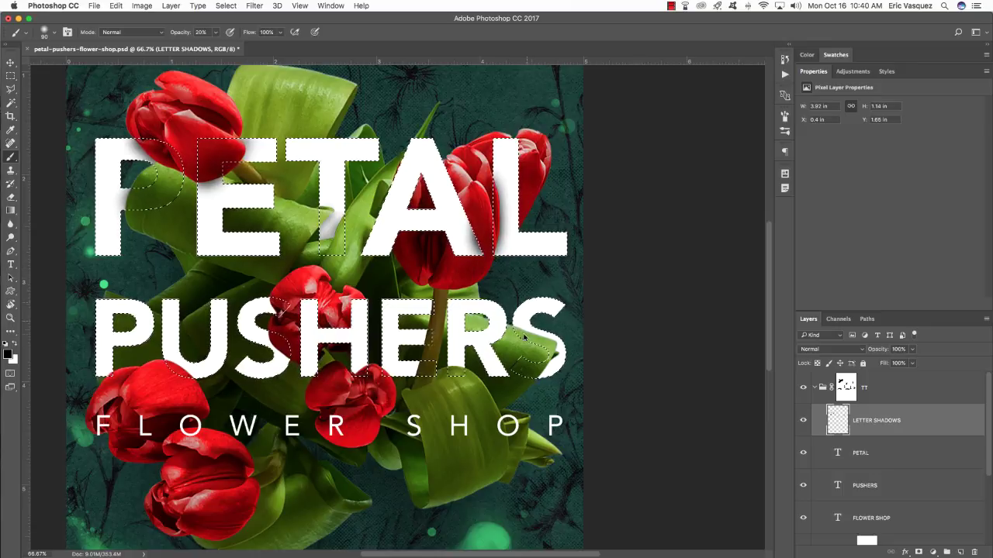
Step: Paint soft black shadows on the PUSHERS letters where the leaves and tulips overlap the P, U, R and final S
{"action": "left_click_drag", "start_coordinate": [454, 374], "coordinate": [449, 367]}
{"action": "left_click_drag", "start_coordinate": [516, 334], "coordinate": [548, 355]}
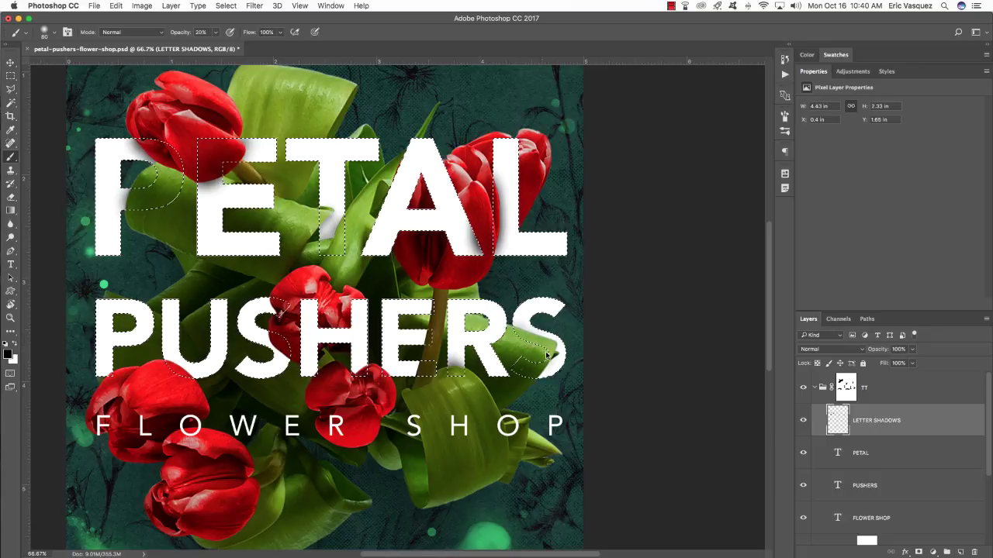
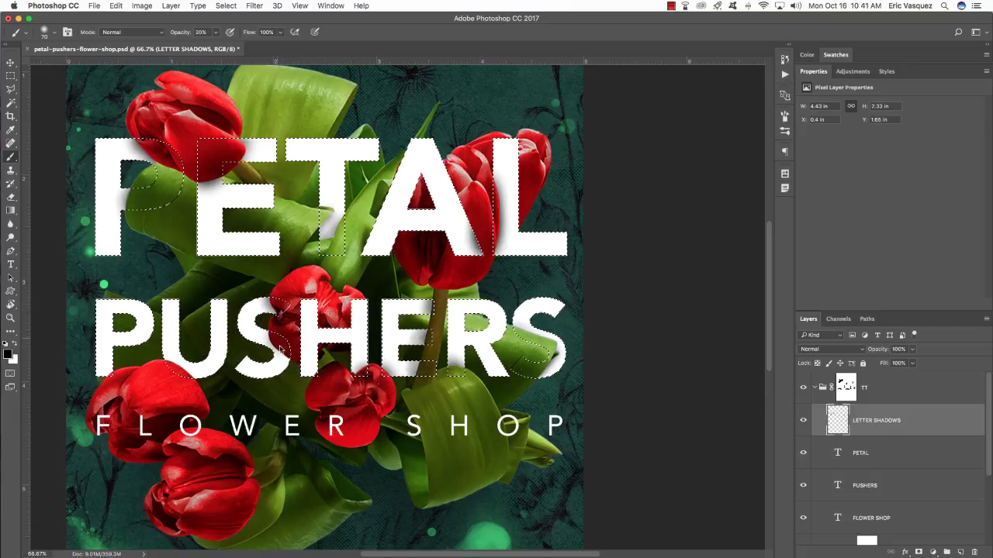
{"action": "key", "text": "bracketleft"}
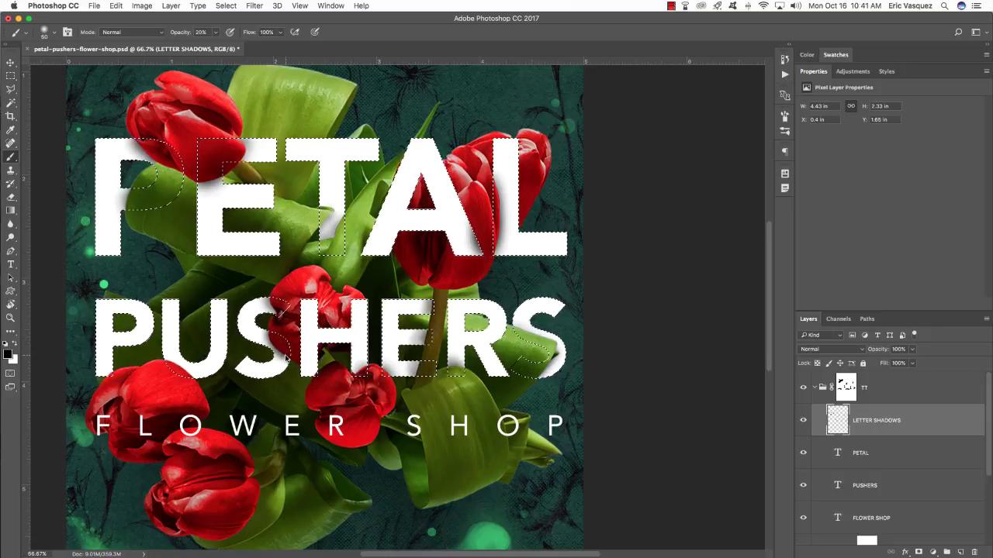
{"action": "key", "text": "bracketright"}
{"action": "key", "text": "bracketright"}
{"action": "key", "text": "bracketright"}
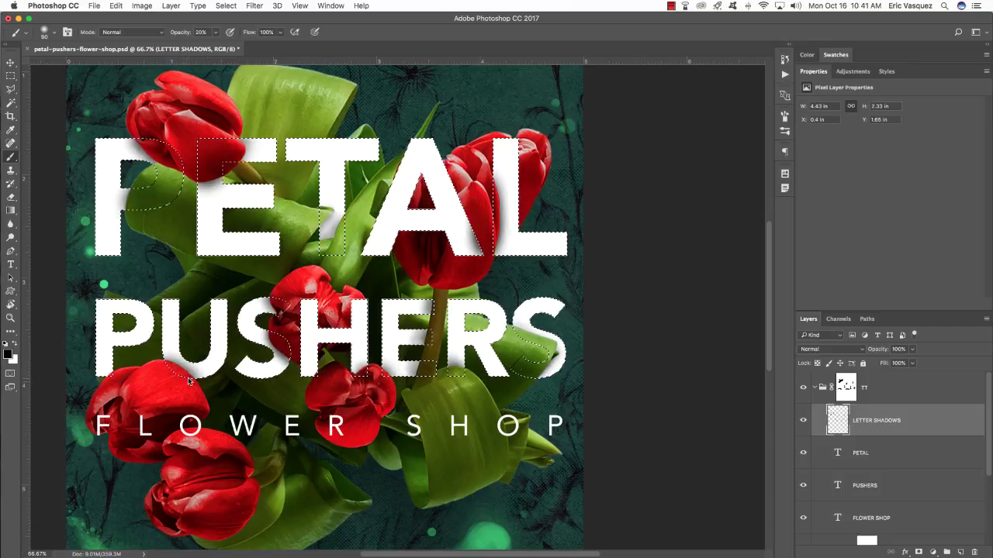
{"action": "key", "text": "bracketleft"}
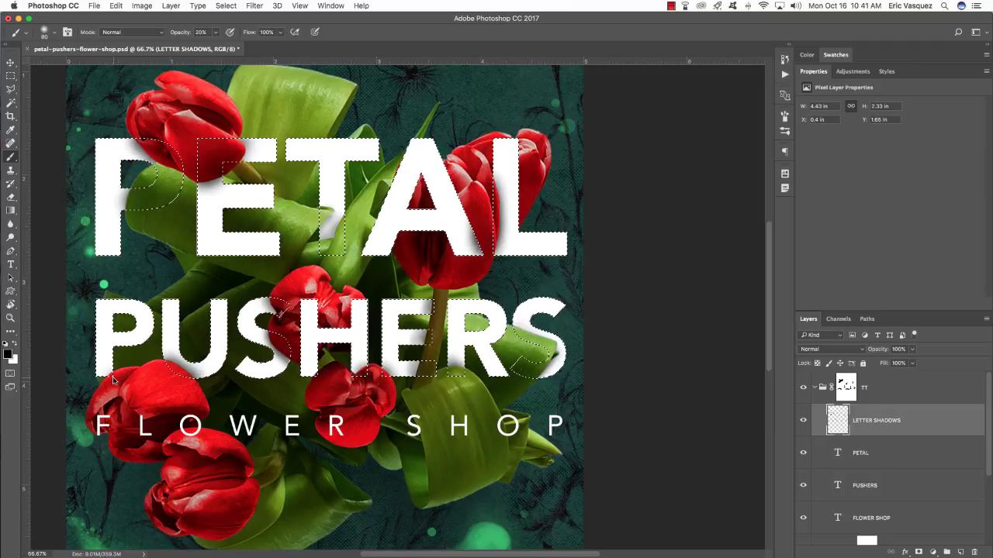
{"action": "key", "text": "bracketright"}
{"action": "left_click", "coordinate": [114, 379]}
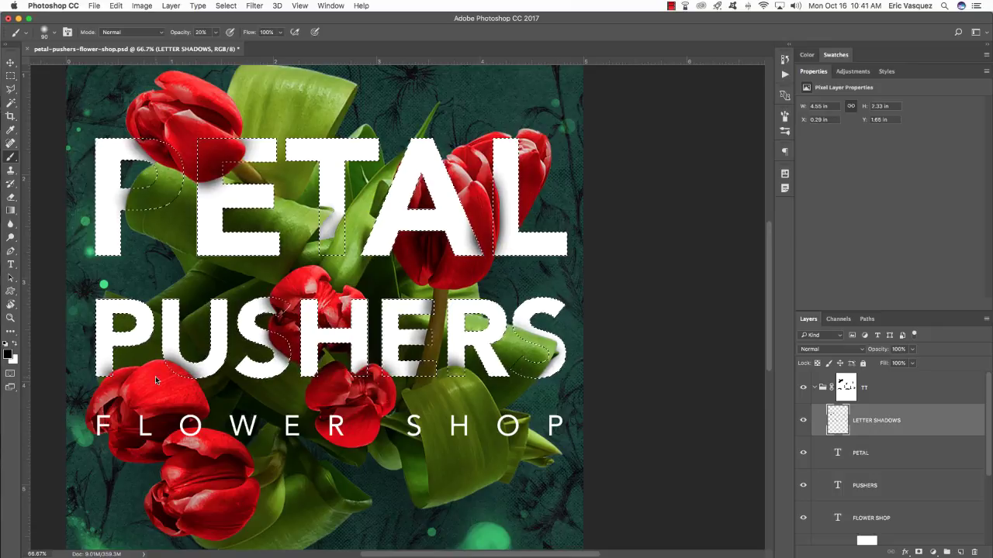
Step: Deselect the text outlines and add a layer mask to the LETTER SHADOWS layer
{"action": "key", "text": "super+d"}
{"action": "key", "text": "v"}
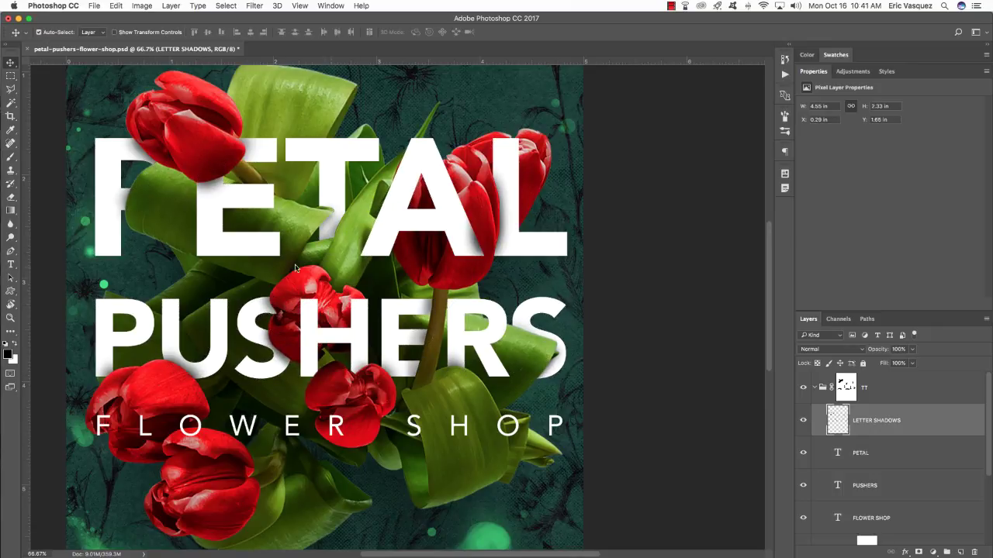
{"action": "left_click", "coordinate": [919, 552]}
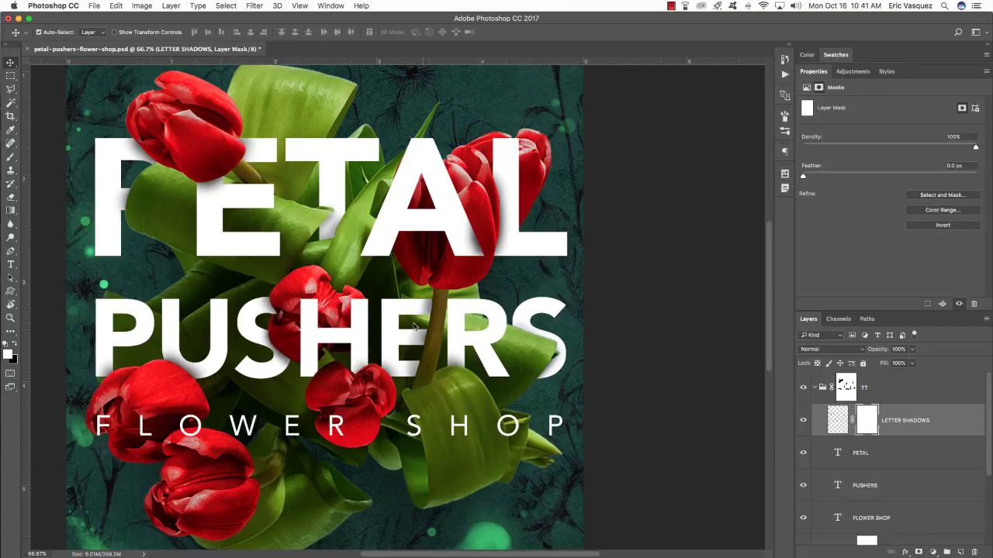
Step: Mask out the stray shadow on PETAL's A by painting black on the LETTER SHADOWS mask with a 35 px brush
{"action": "key", "text": "b"}
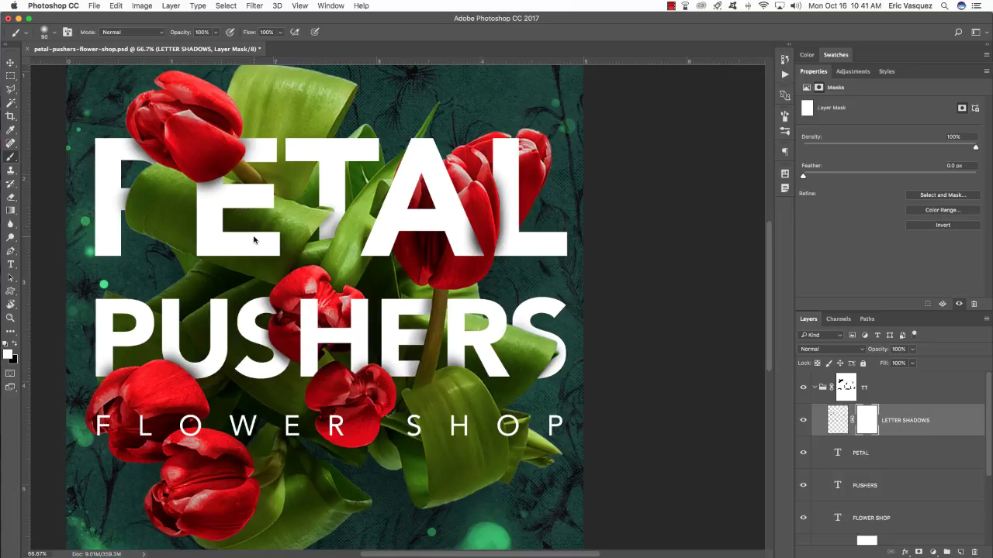
{"action": "key", "text": "shift+bracketright"}
{"action": "key", "text": "x"}
{"action": "scroll", "coordinate": [445, 265], "scroll_direction": "left", "scroll_amount": 1}
{"action": "mouse_move", "coordinate": [444, 266]}
{"action": "left_mouse_down"}
{"action": "mouse_move", "coordinate": [466, 222]}
{"action": "mouse_move", "coordinate": [479, 239]}
{"action": "mouse_move", "coordinate": [469, 200]}
{"action": "left_mouse_up"}
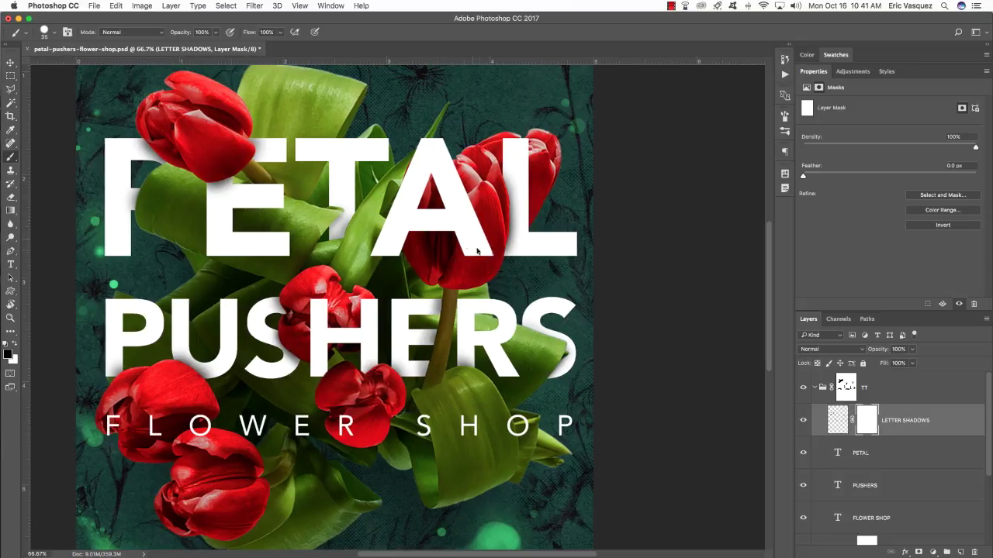
{"action": "mouse_move", "coordinate": [487, 245]}
{"action": "left_mouse_down"}
{"action": "mouse_move", "coordinate": [492, 267]}
{"action": "mouse_move", "coordinate": [444, 168]}
{"action": "mouse_move", "coordinate": [420, 191]}
{"action": "left_mouse_up"}
Step: Soften the shadows around the PUSHERS letters by painting black on the LETTER SHADOWS mask at 20% opacity
{"action": "key", "text": "bracketright"}
{"action": "key", "text": "bracketright"}
{"action": "key", "text": "2"}
{"action": "key", "text": "bracketleft"}
{"action": "key", "text": "bracketleft"}
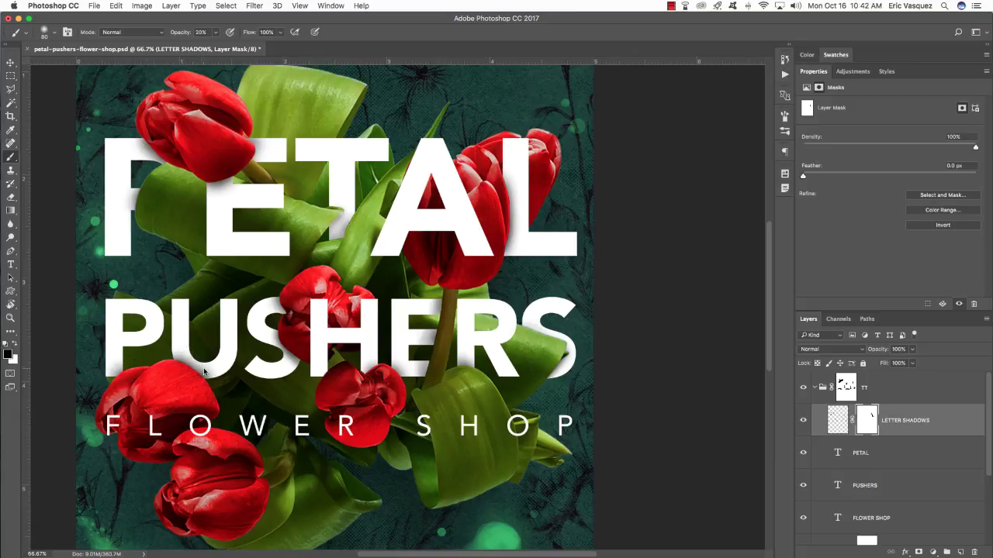
{"action": "key", "text": "bracketright"}
{"action": "left_click", "coordinate": [284, 399]}
{"action": "left_click_drag", "start_coordinate": [432, 339], "coordinate": [377, 330]}
{"action": "key", "text": "bracketleft"}
{"action": "key", "text": "bracketleft"}
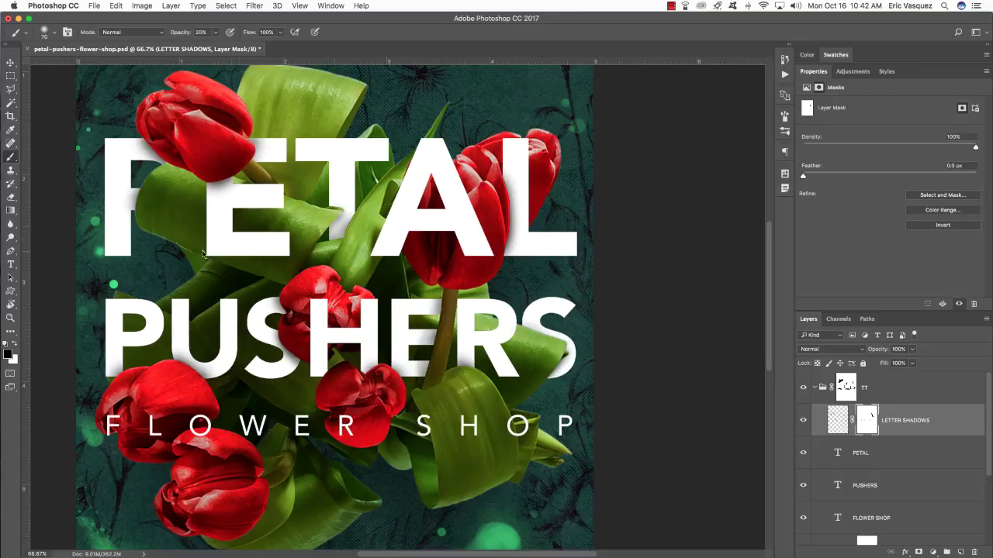
{"action": "key", "text": "bracketright"}
{"action": "key", "text": "bracketright"}
Step: Fit the whole poster in view, then collapse and select the TT group
{"action": "key", "text": "v"}
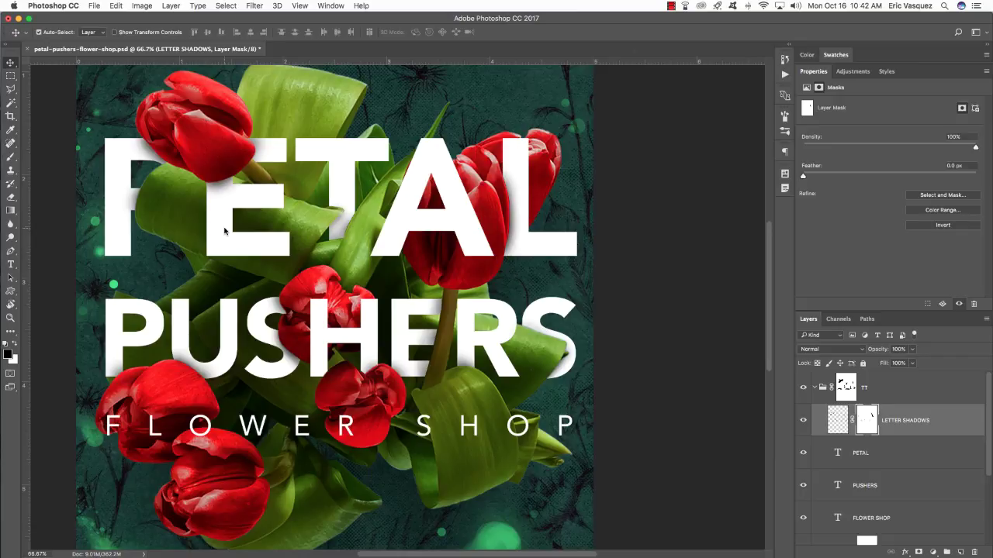
{"action": "key", "text": "super+0"}
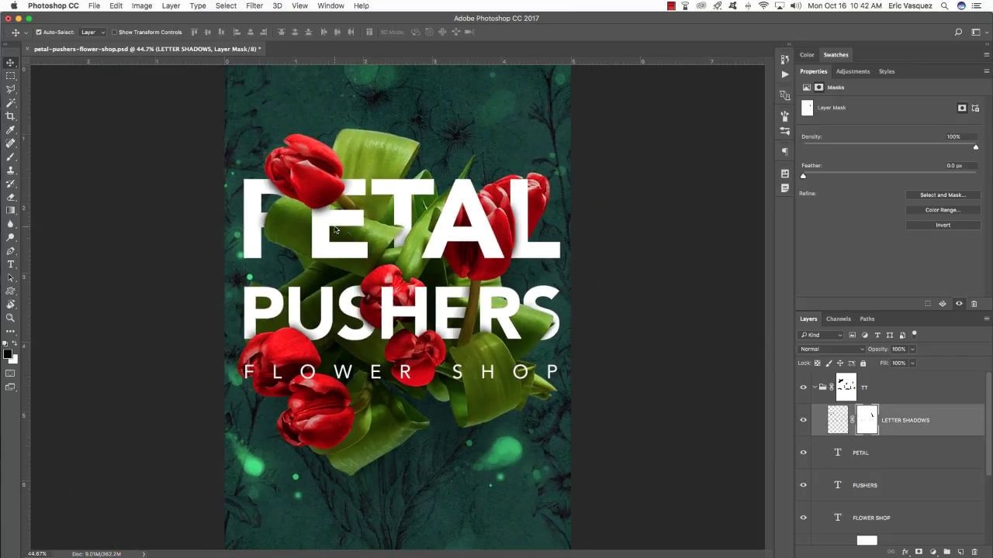
{"action": "left_click", "coordinate": [814, 390]}
{"action": "left_click", "coordinate": [815, 390]}
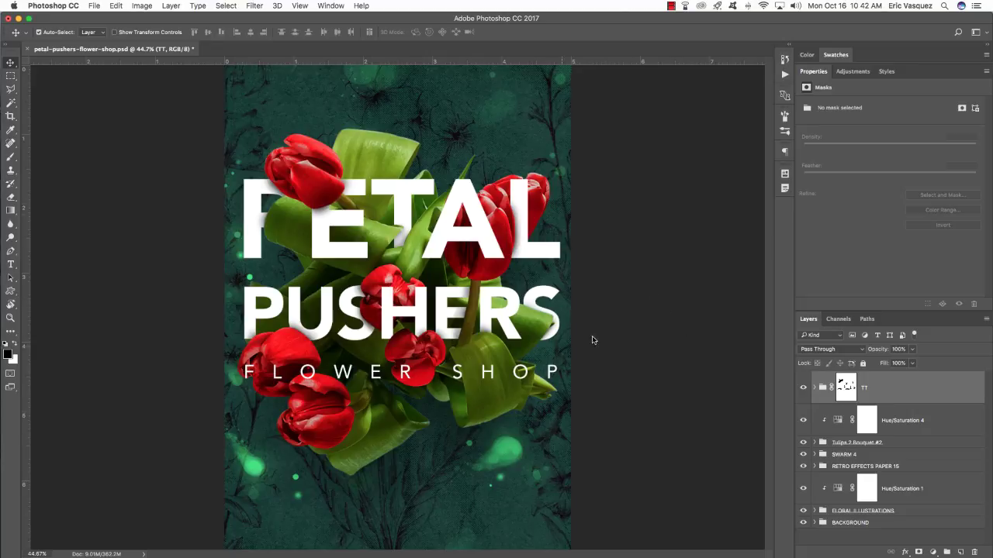
Step: Bring Retro-Effects-Paper-16.jpg from the Retro-Supply Part-3 folder in Finder into the poster as a new layer above the TT group
{"action": "key", "text": "super+Tab"}
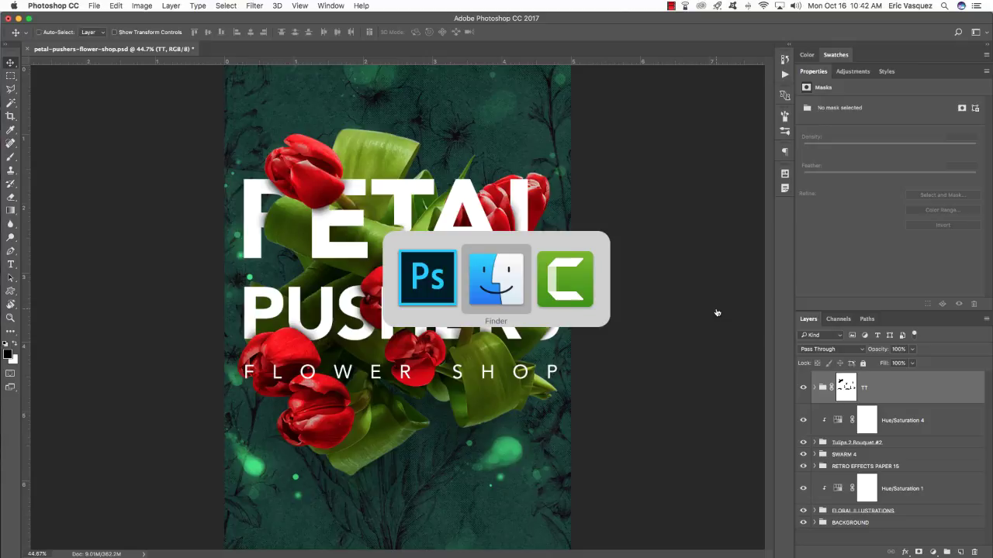
{"action": "left_click", "coordinate": [438, 220]}
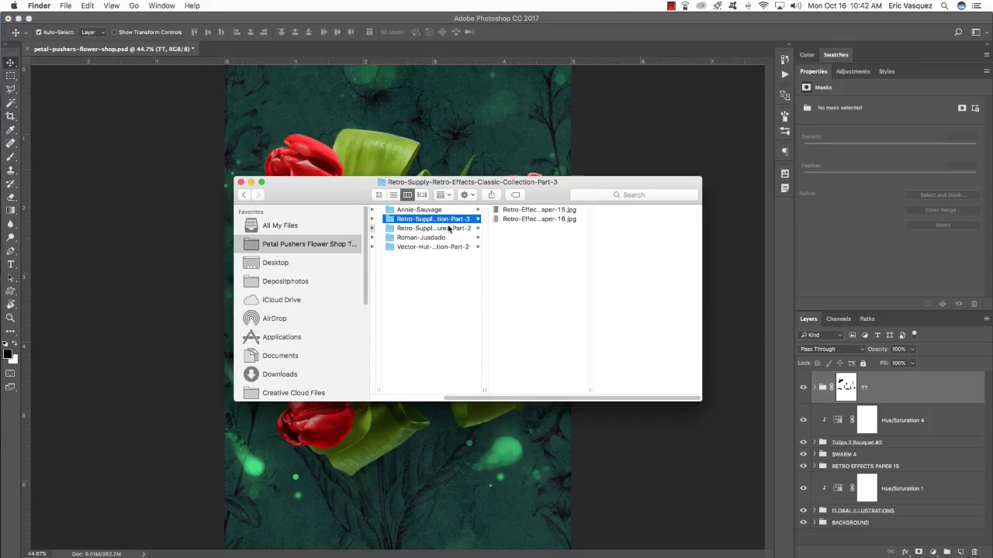
{"action": "left_click", "coordinate": [536, 221]}
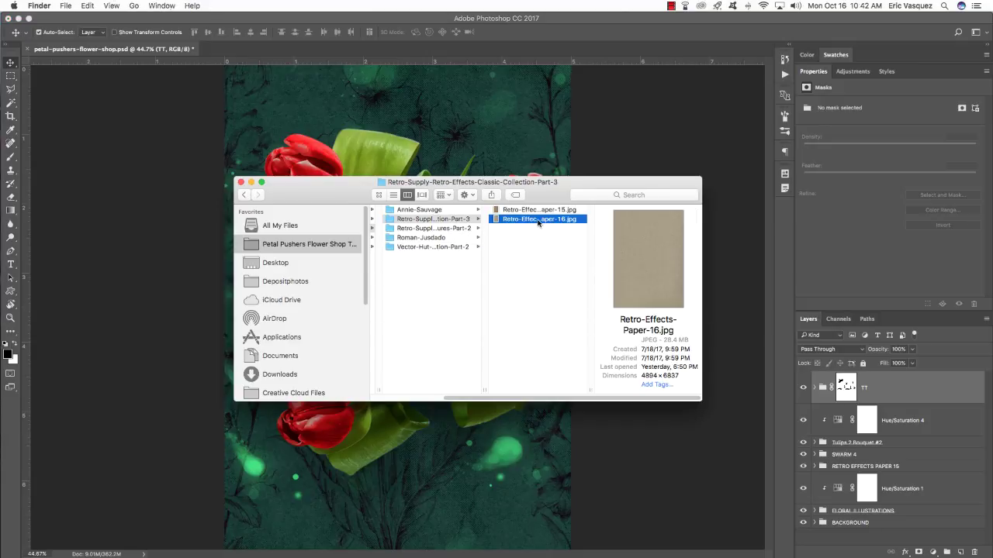
{"action": "left_click_drag", "start_coordinate": [537, 223], "coordinate": [704, 535]}
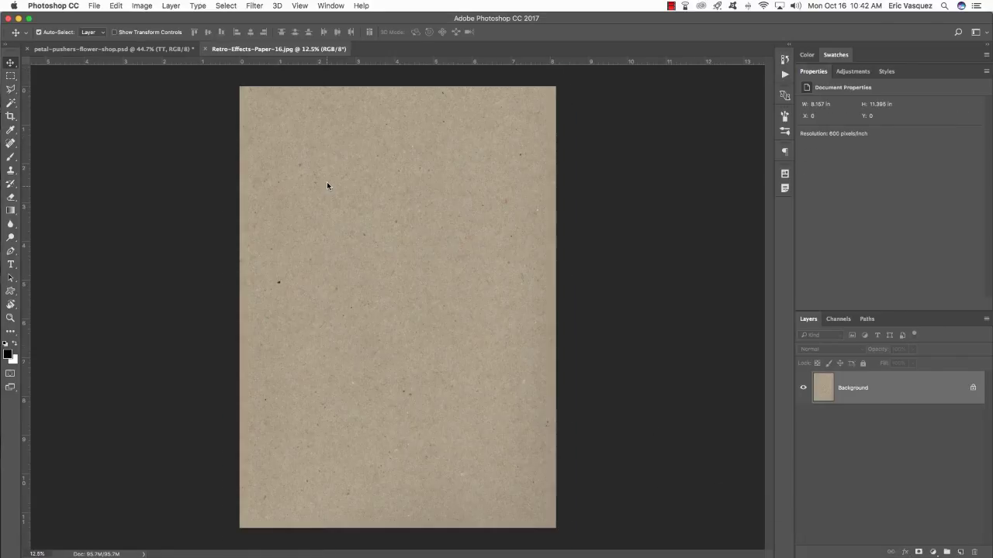
{"action": "left_click_drag", "start_coordinate": [297, 50], "coordinate": [332, 217]}
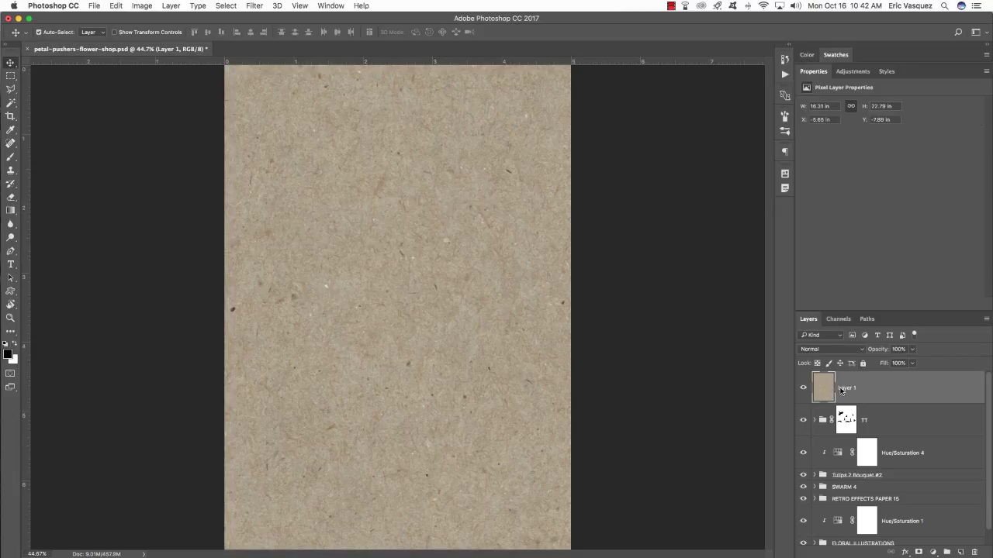
Step: Rename the paper texture layer Retro-Effects-Paper-16.jpg and convert it to a smart object
{"action": "double_click", "coordinate": [844, 388]}
{"action": "type", "text": "Retro-Effects-Paper-16.jpg"}
{"action": "key", "text": "Return"}
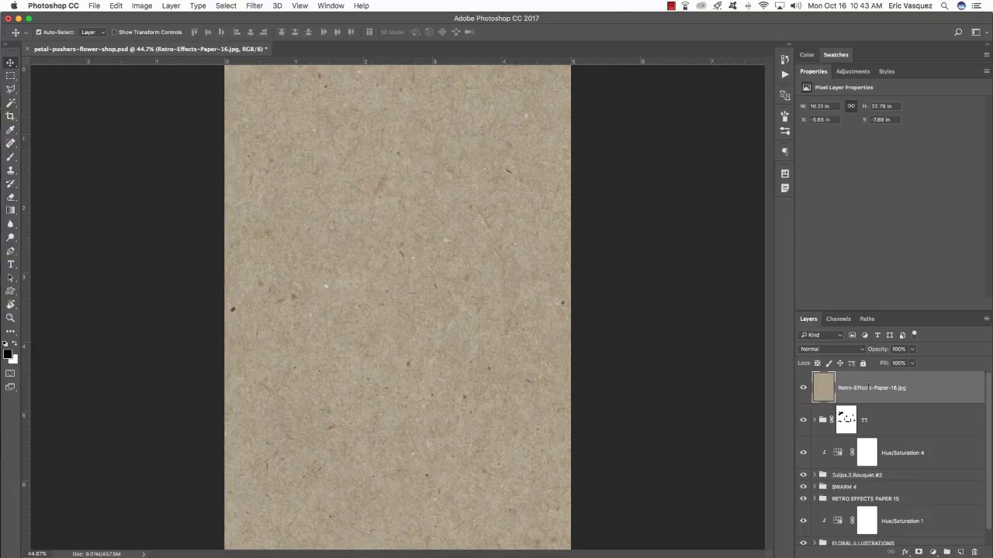
{"action": "right_click", "coordinate": [938, 392]}
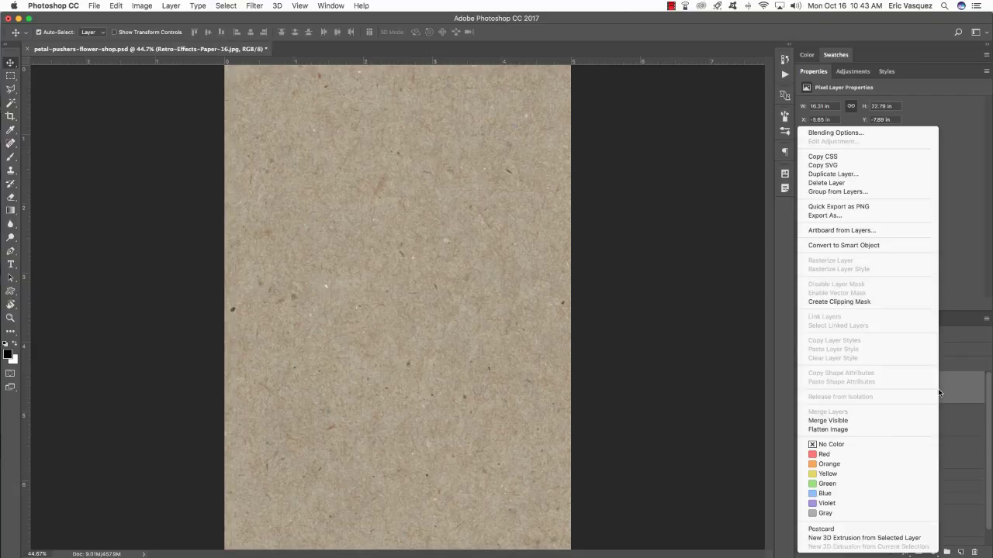
{"action": "left_click", "coordinate": [848, 247]}
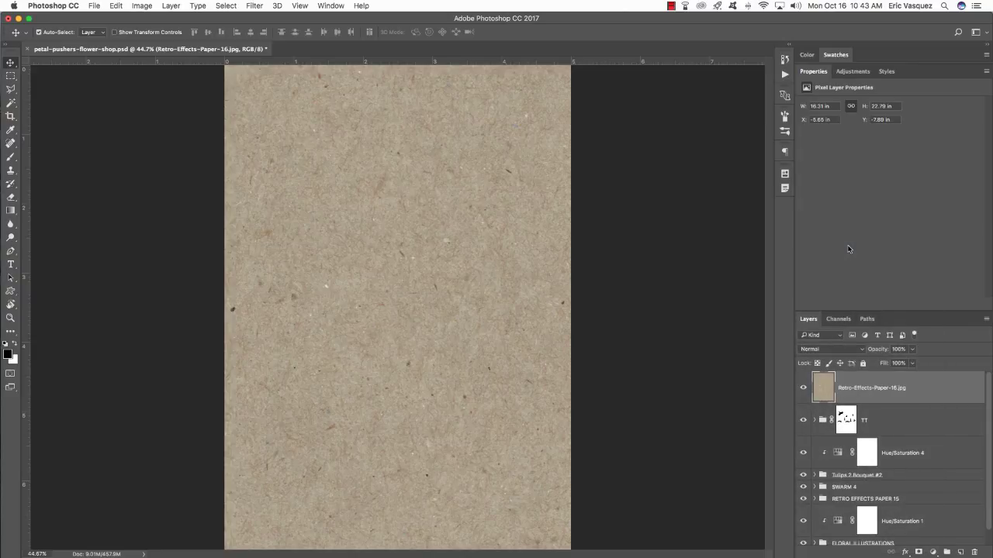
Step: Invert the paper texture's colors as a smart filter and collapse the layer's filter list
{"action": "left_click", "coordinate": [142, 5]}
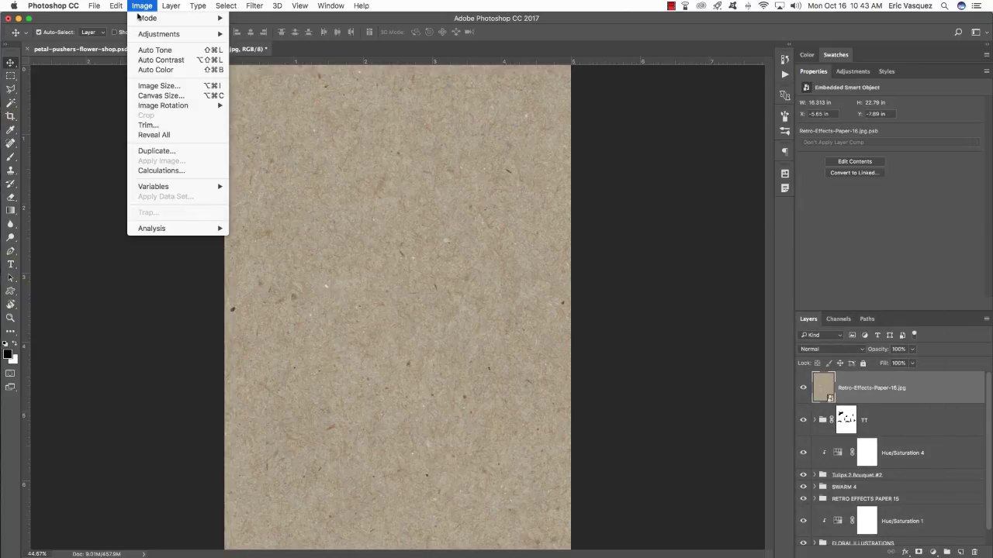
{"action": "left_click", "coordinate": [303, 160]}
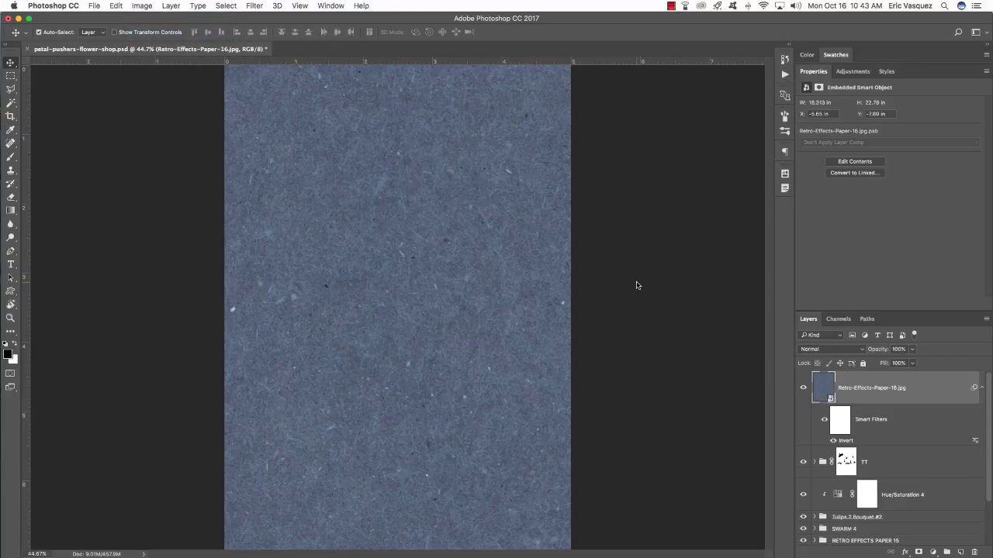
{"action": "left_click", "coordinate": [975, 388]}
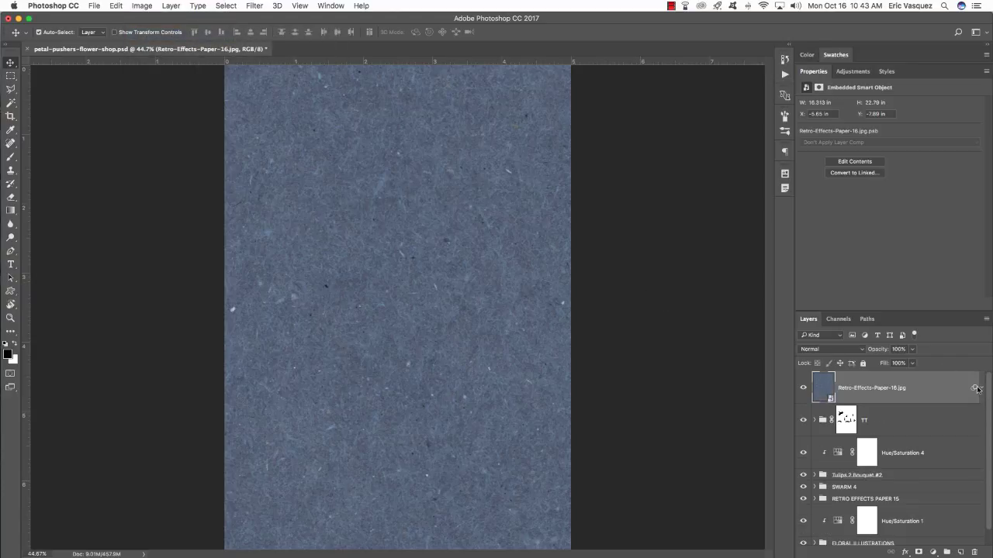
Step: Add a Levels adjustment clipped to the paper texture, setting the black input to 108 and lowering the white input to brighten the specks
{"action": "left_click", "coordinate": [933, 552]}
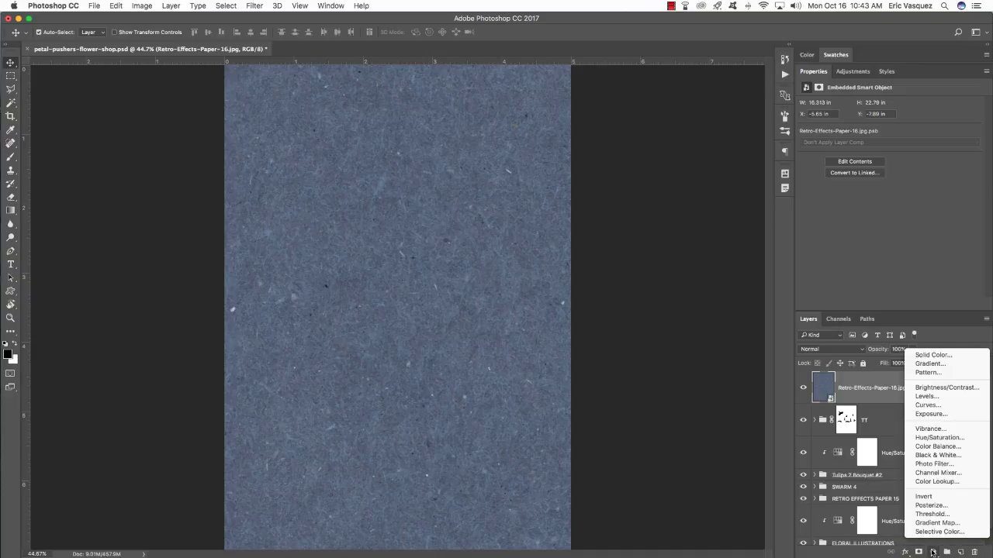
{"action": "left_click", "coordinate": [921, 397], "text": "alt"}
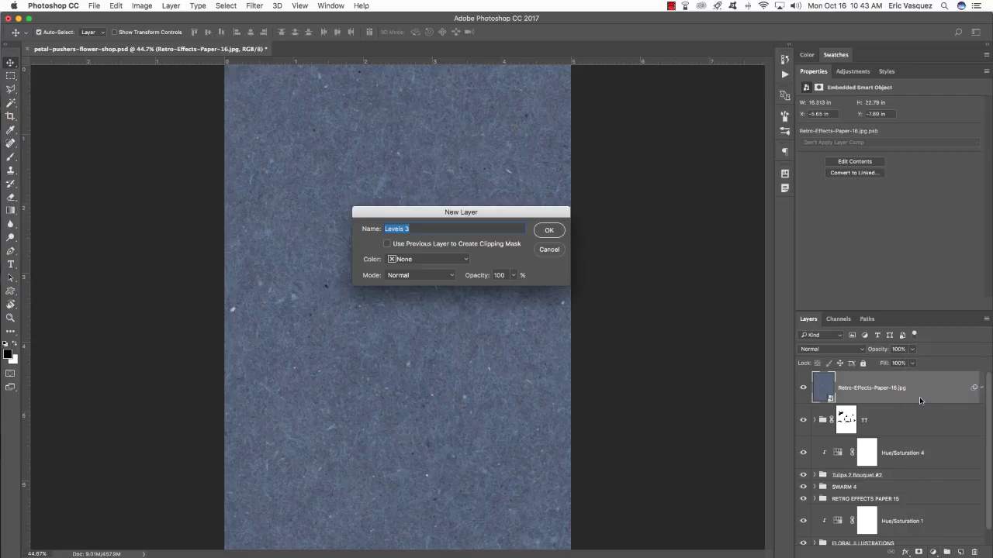
{"action": "left_click", "coordinate": [420, 245]}
{"action": "left_click", "coordinate": [552, 231]}
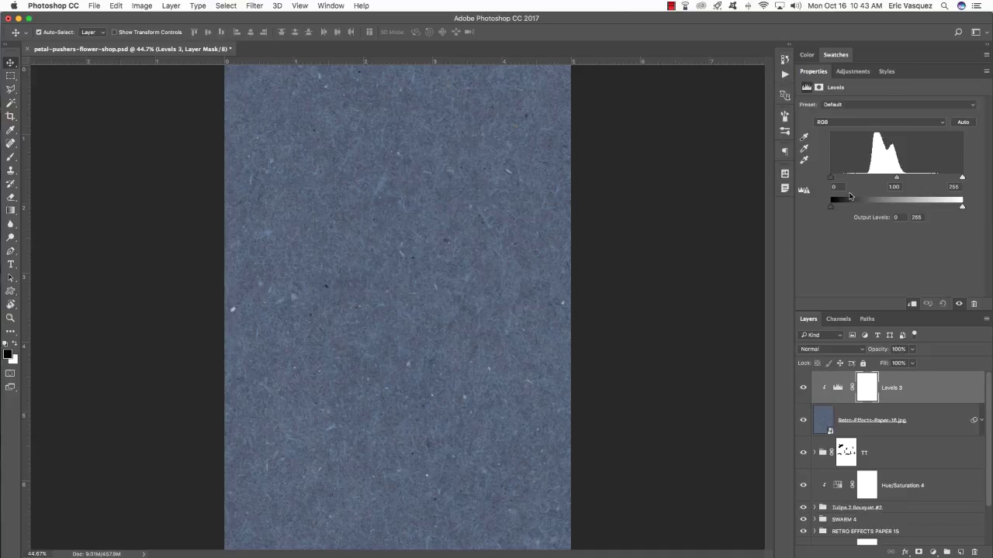
{"action": "left_click_drag", "start_coordinate": [832, 181], "coordinate": [886, 178]}
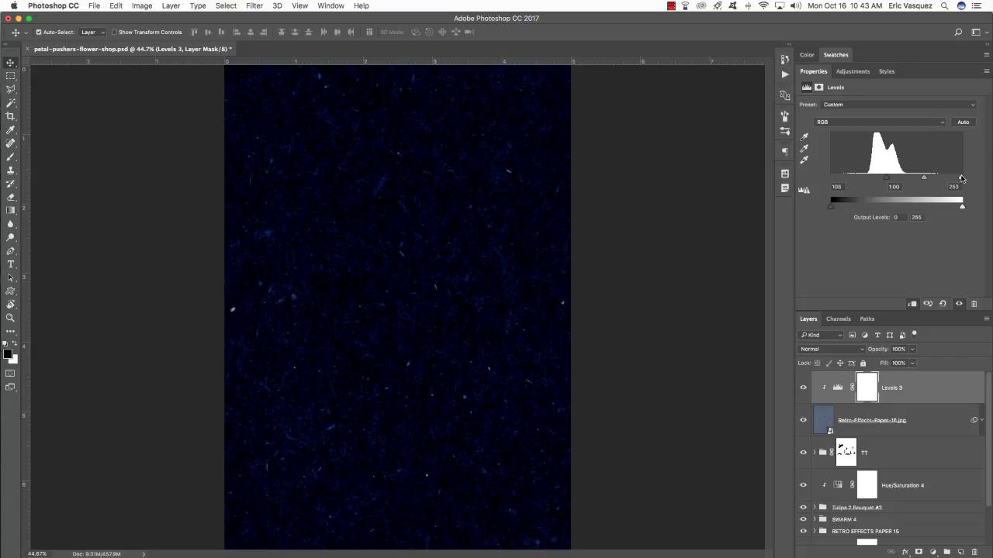
{"action": "left_click_drag", "start_coordinate": [962, 179], "coordinate": [938, 179]}
Step: Add a Black & White adjustment clipped directly above the paper texture, beneath the Levels adjustment, and compare the image with and without it
{"action": "left_click", "coordinate": [894, 418]}
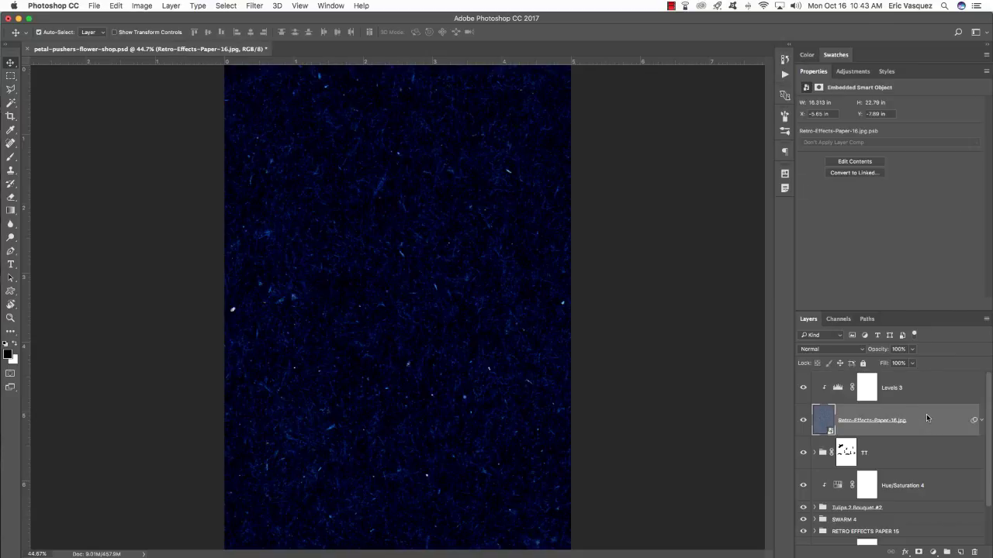
{"action": "left_click", "coordinate": [934, 553]}
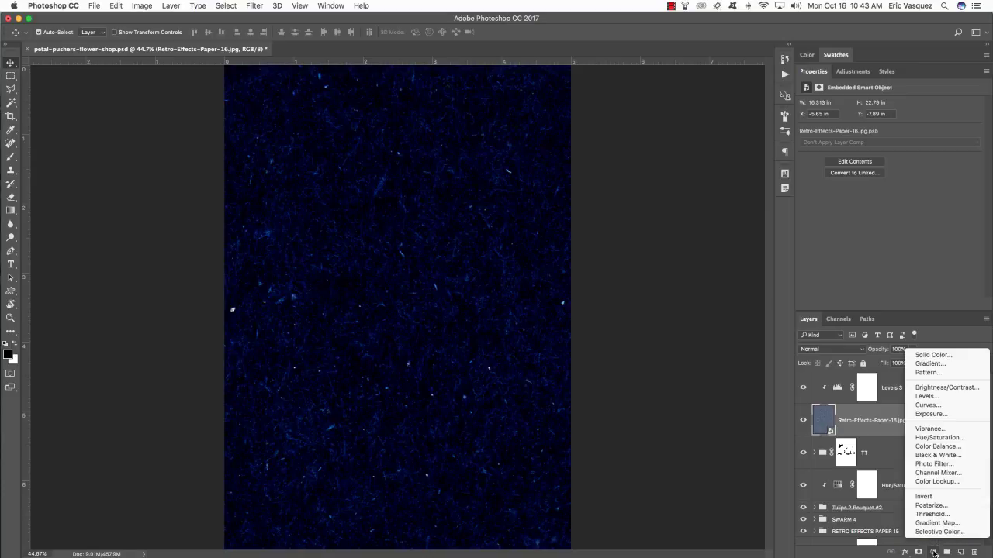
{"action": "key", "text": "Escape"}
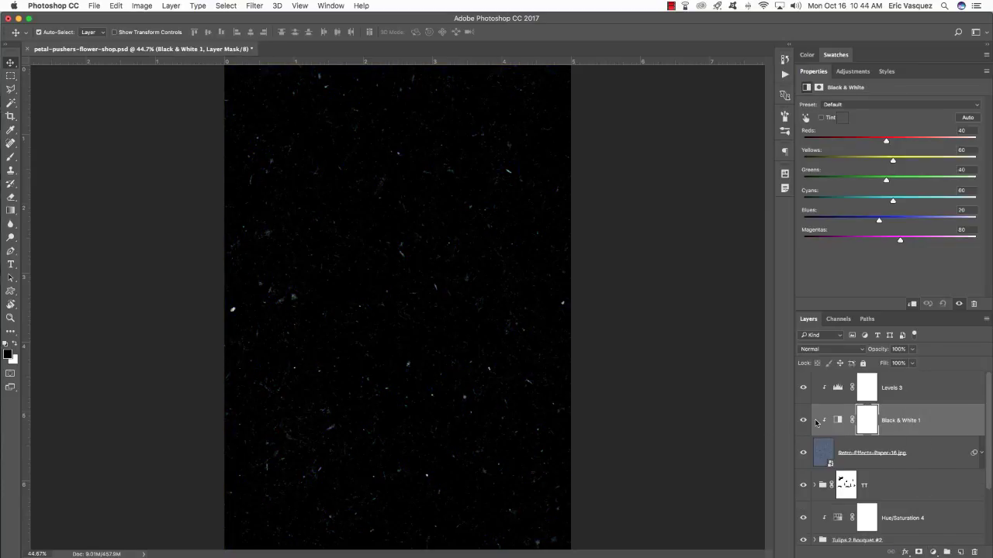
{"action": "left_click", "coordinate": [804, 421]}
{"action": "left_click", "coordinate": [803, 421]}
Step: Group the paper texture with its Black & White and Levels adjustments and name the group RETRO EFFECTS PAPER 16
{"action": "left_click", "coordinate": [928, 454]}
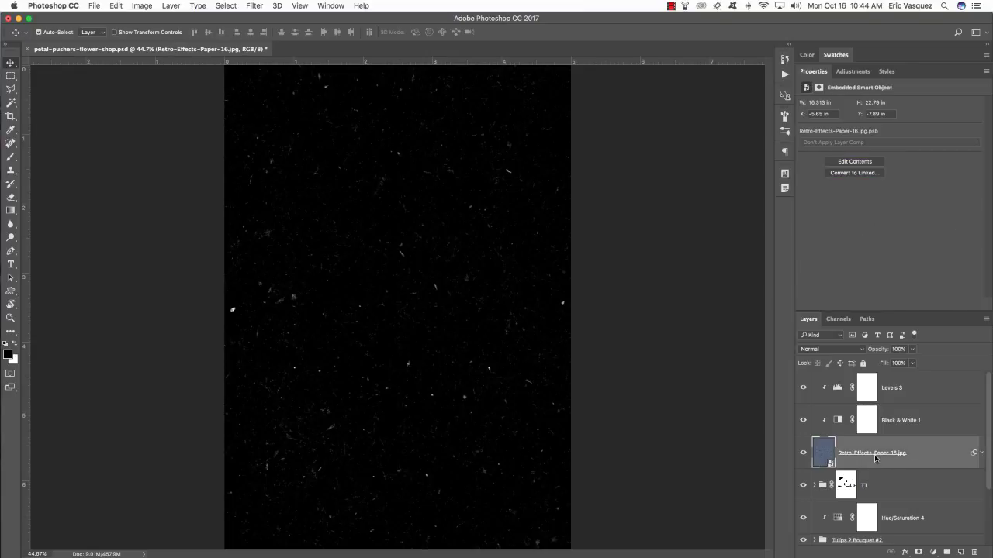
{"action": "left_click", "coordinate": [940, 388], "text": "shift"}
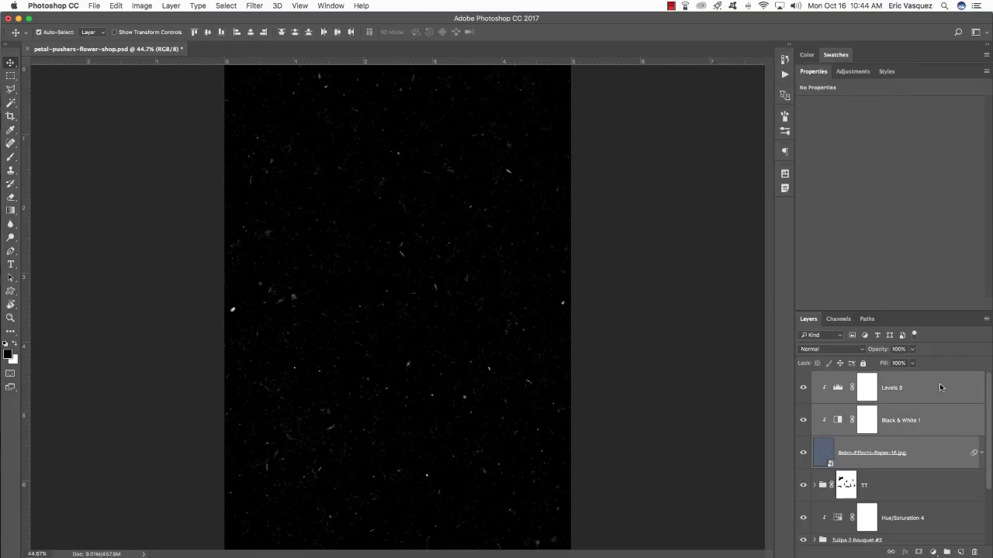
{"action": "left_click", "coordinate": [947, 552]}
{"action": "double_click", "coordinate": [842, 378]}
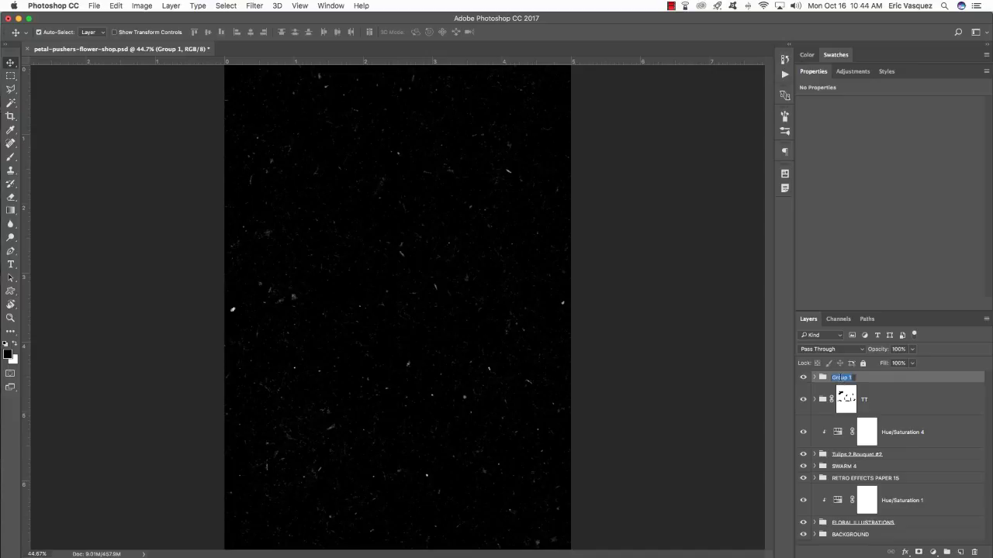
{"action": "type", "text": "HETRO"}
{"action": "type", "text": " EFFECTS PA"}
{"action": "type", "text": "PER 16"}
{"action": "key", "text": "Return"}
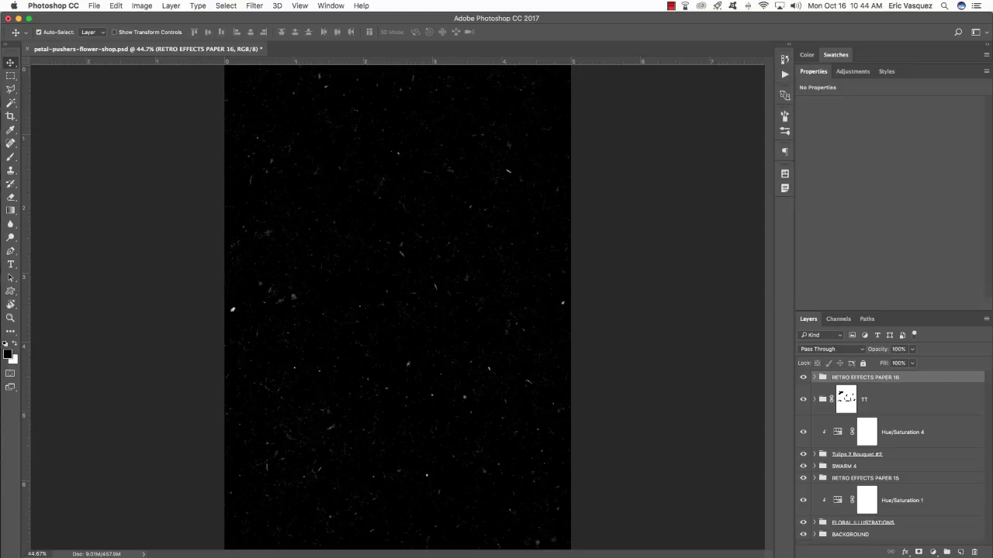
Step: Set the RETRO EFFECTS PAPER 16 group's blend mode to Screen and compare the poster with and without the texture
{"action": "left_click", "coordinate": [842, 351]}
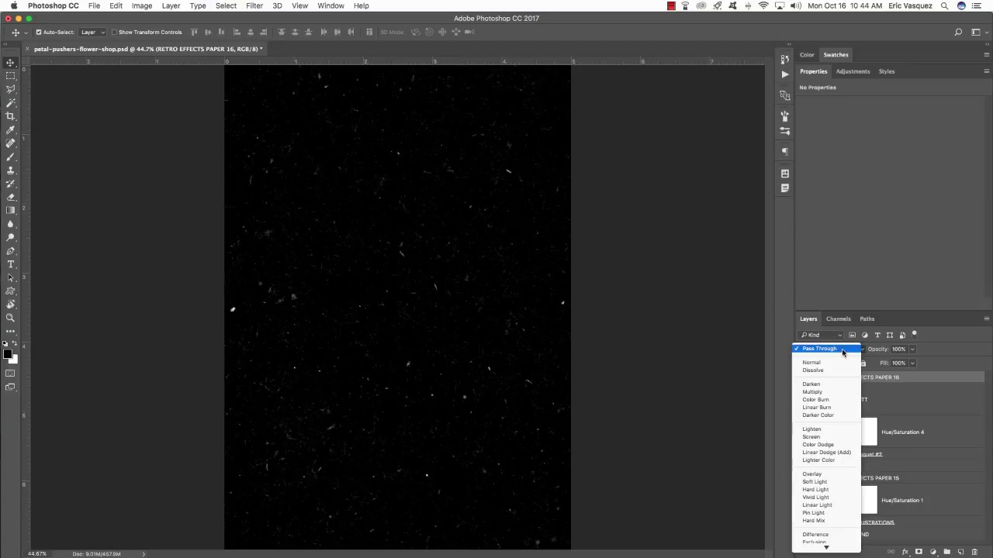
{"action": "left_click", "coordinate": [816, 438]}
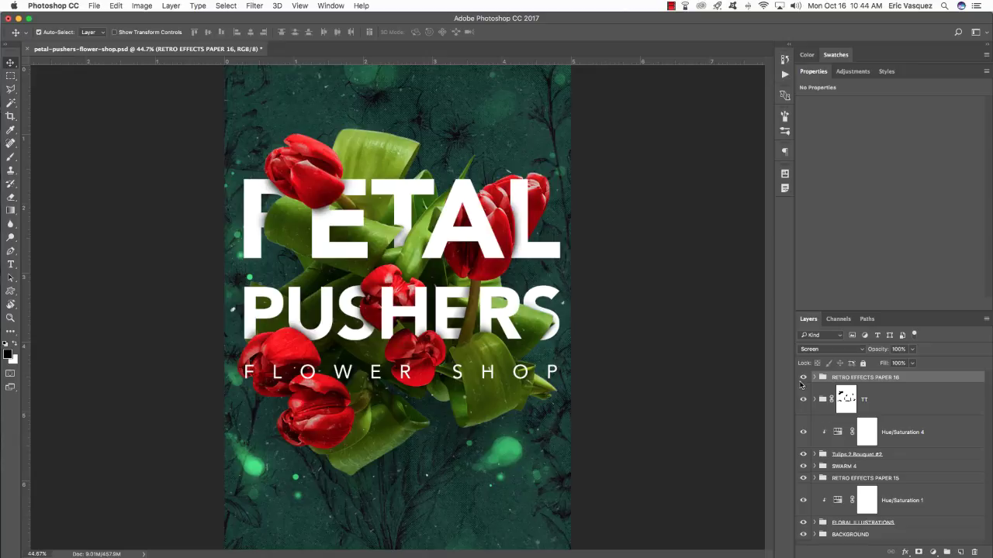
{"action": "left_click", "coordinate": [803, 377]}
{"action": "left_click", "coordinate": [803, 378]}
{"action": "left_click", "coordinate": [803, 378]}
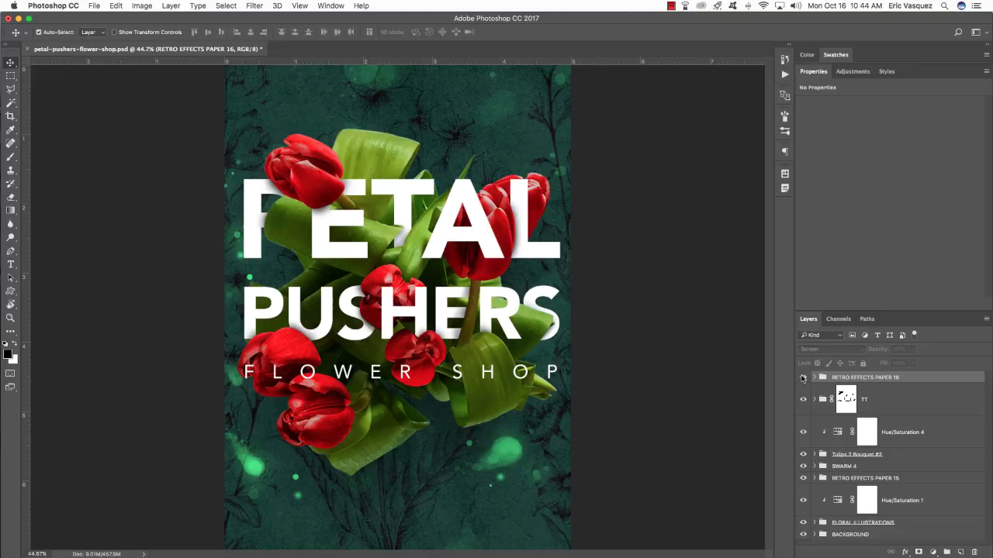
{"action": "left_click", "coordinate": [803, 378]}
{"action": "left_click", "coordinate": [803, 378]}
{"action": "left_click", "coordinate": [803, 378]}
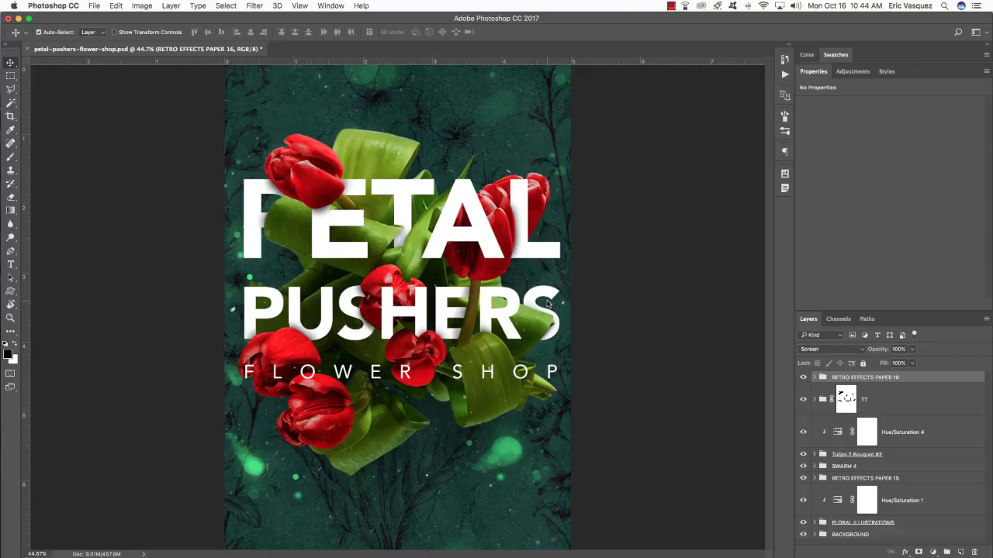